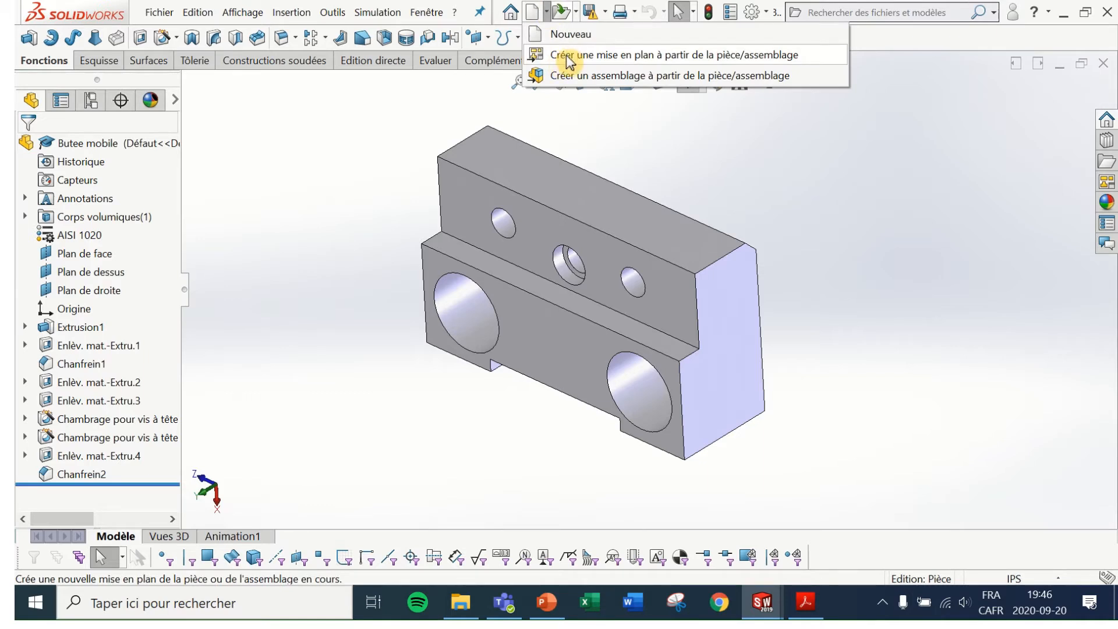
Step: Create a drawing from the Butee mobile part using the FORMAT B POUCE template
{"action": "left_click", "coordinate": [567, 59]}
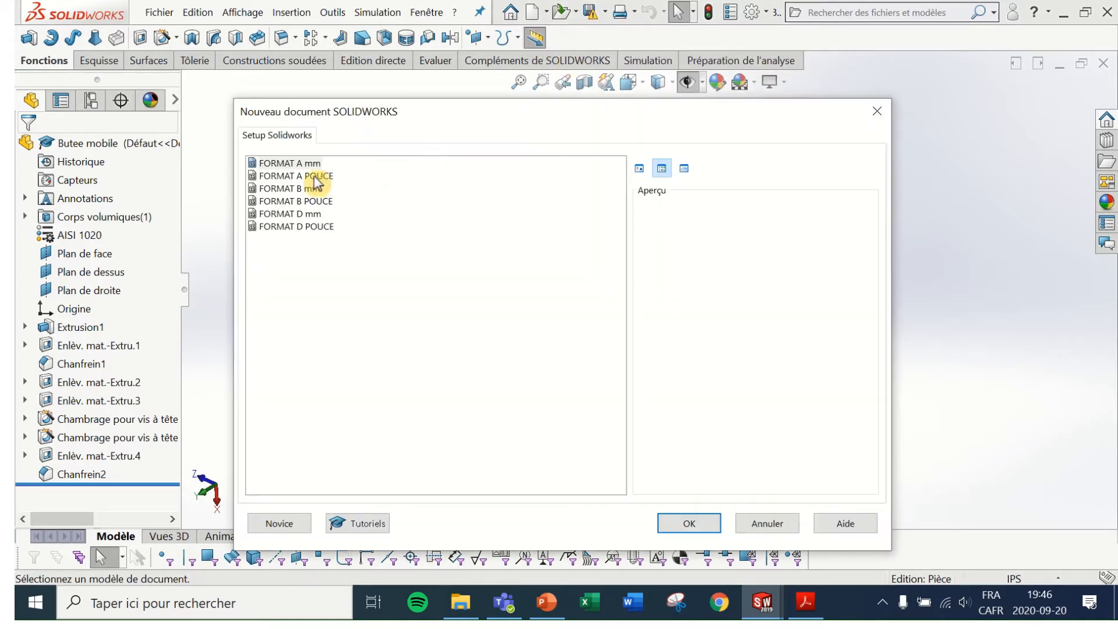
{"action": "left_click", "coordinate": [314, 201]}
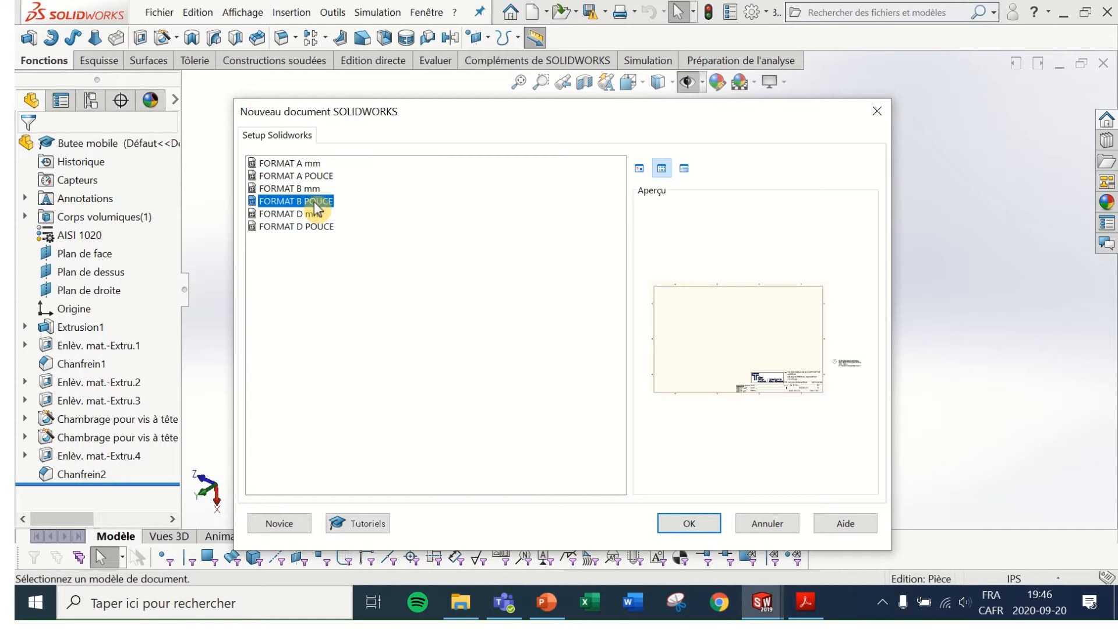
{"action": "left_click", "coordinate": [689, 524]}
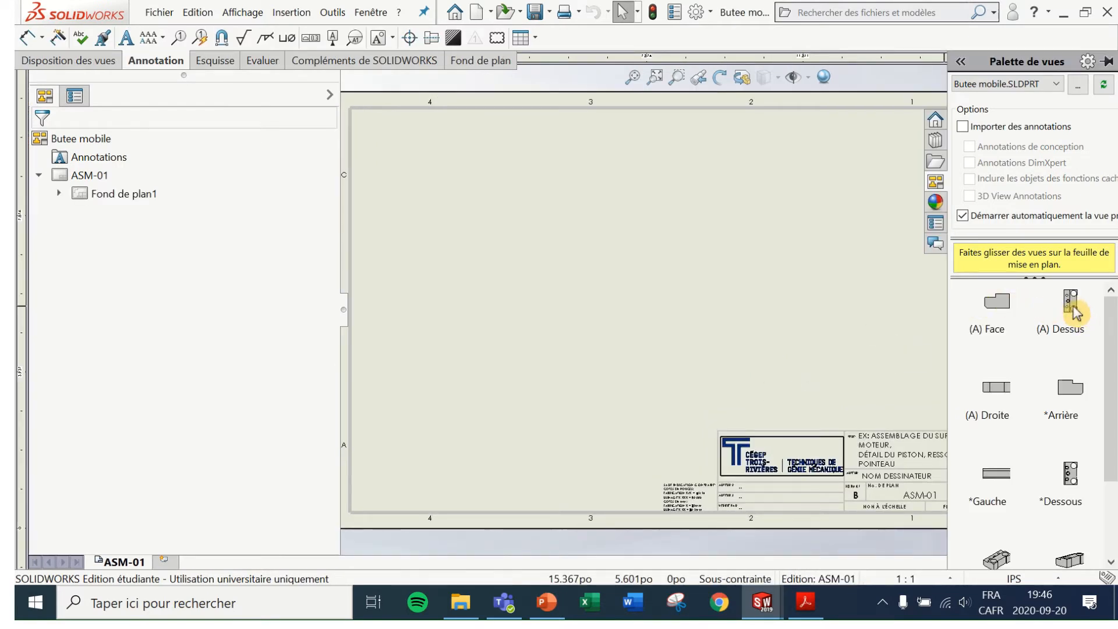
Step: Place the (A) Dessus view in the left half of the sheet without projected views, and narrow the drawing tree pane
{"action": "left_click_drag", "start_coordinate": [1073, 313], "coordinate": [482, 349]}
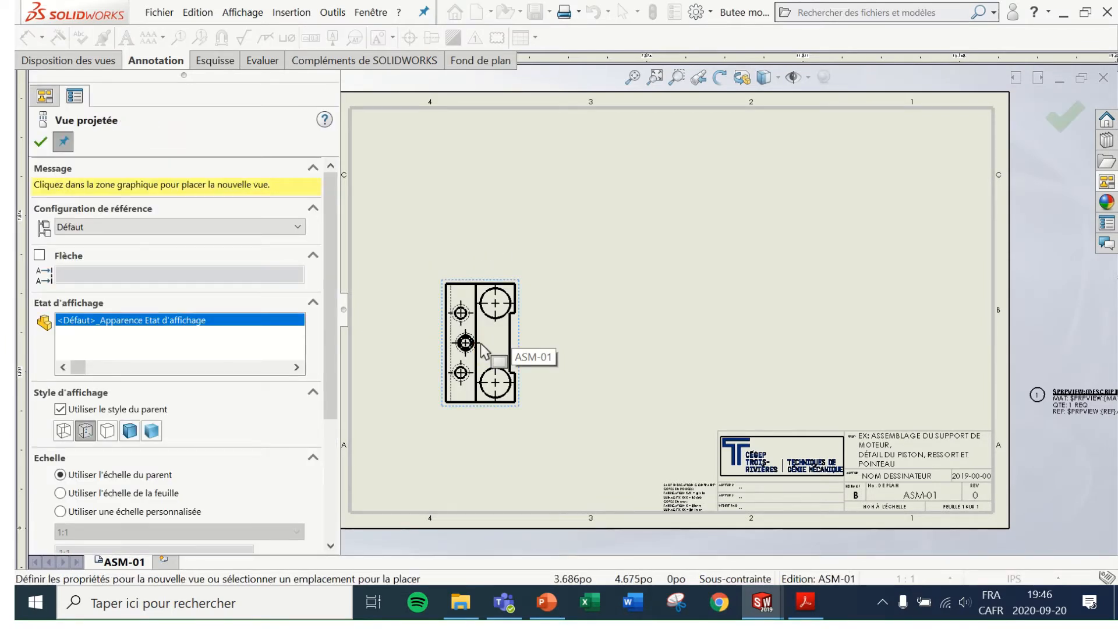
{"action": "key", "text": "Escape"}
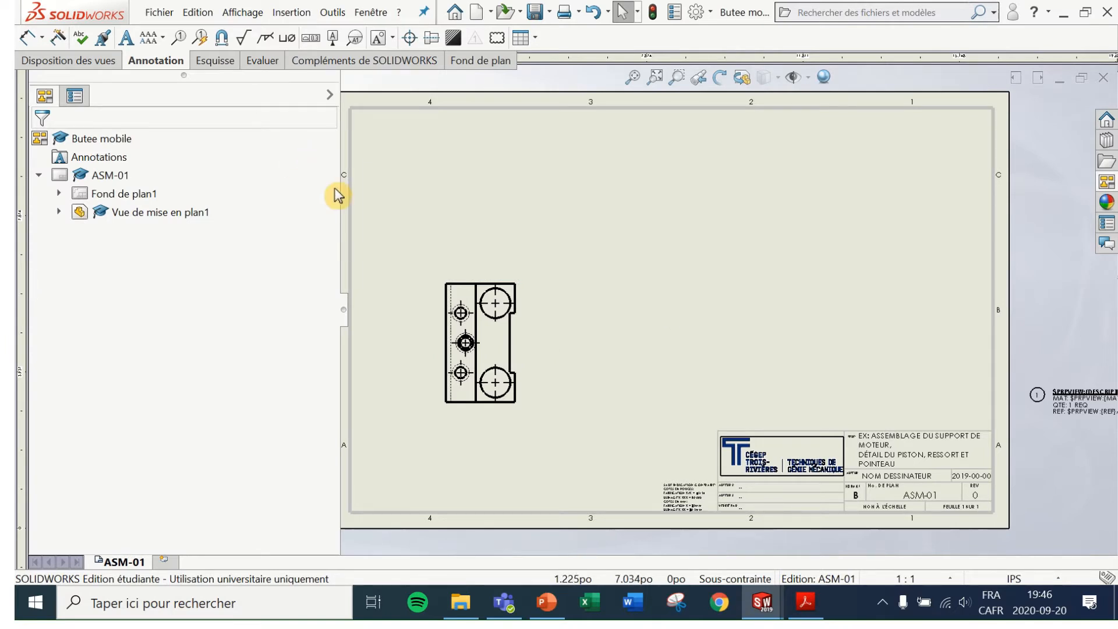
{"action": "left_click_drag", "start_coordinate": [340, 187], "coordinate": [233, 182]}
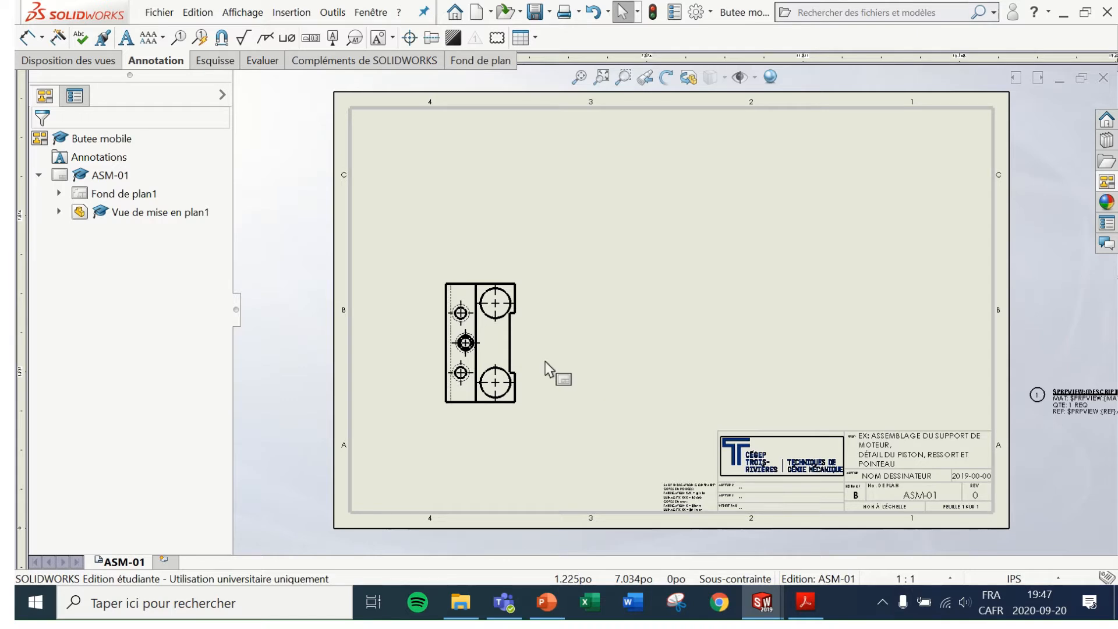
Step: Rotate the placed drawing view by -90 degrees so the part lies horizontally
{"action": "left_click", "coordinate": [520, 335]}
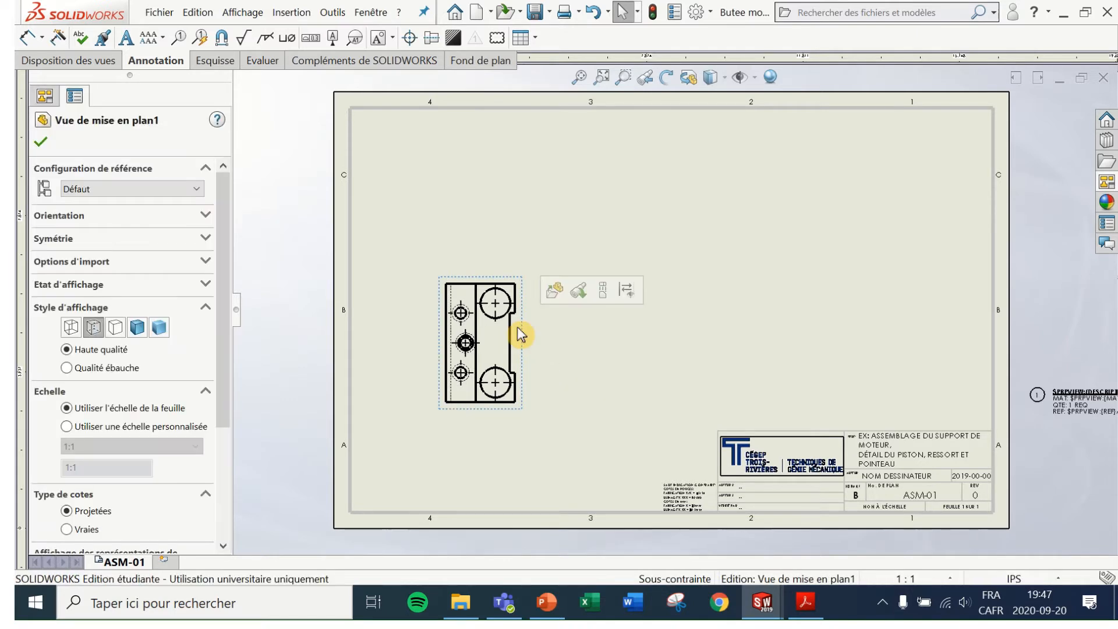
{"action": "right_click", "coordinate": [520, 335]}
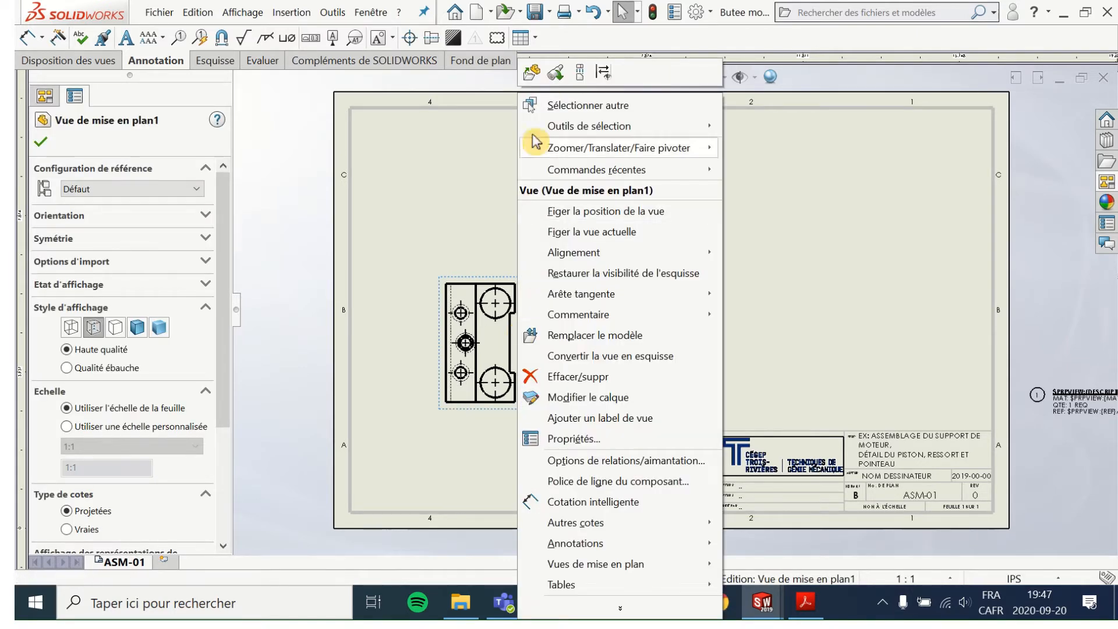
{"action": "mouse_move", "coordinate": [618, 154]}
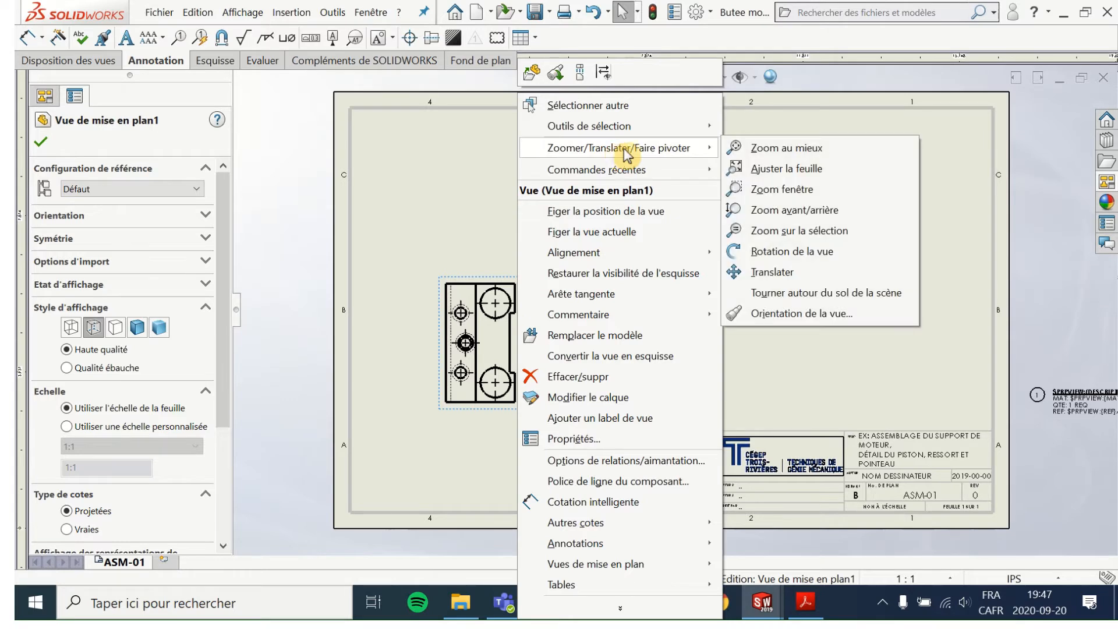
{"action": "left_click", "coordinate": [788, 256]}
{"action": "mouse_move", "coordinate": [481, 282]}
{"action": "left_mouse_down"}
{"action": "mouse_move", "coordinate": [511, 314]}
{"action": "mouse_move", "coordinate": [516, 369]}
{"action": "mouse_move", "coordinate": [472, 424]}
{"action": "mouse_move", "coordinate": [483, 402]}
{"action": "left_mouse_up"}
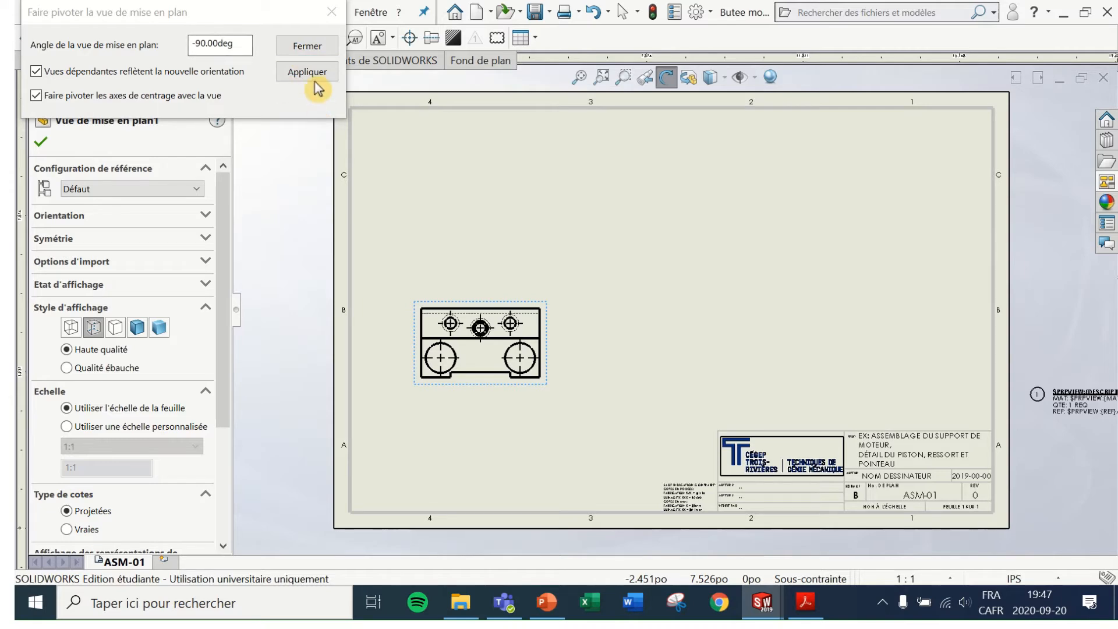
{"action": "left_click", "coordinate": [307, 47]}
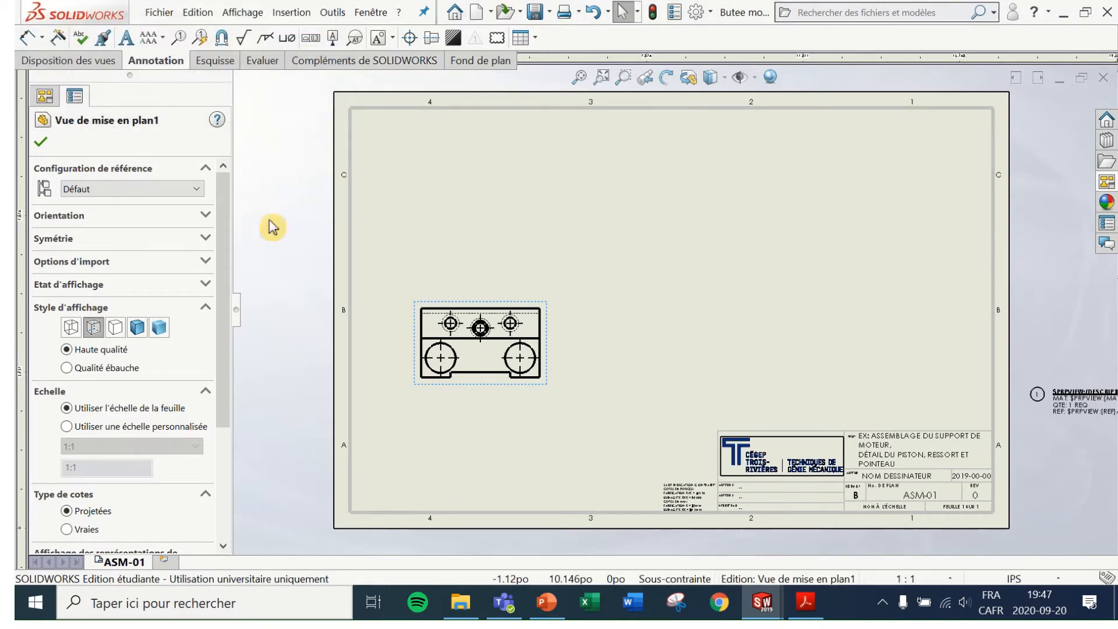
{"action": "scroll", "coordinate": [481, 308], "scroll_direction": "down", "scroll_amount": 2}
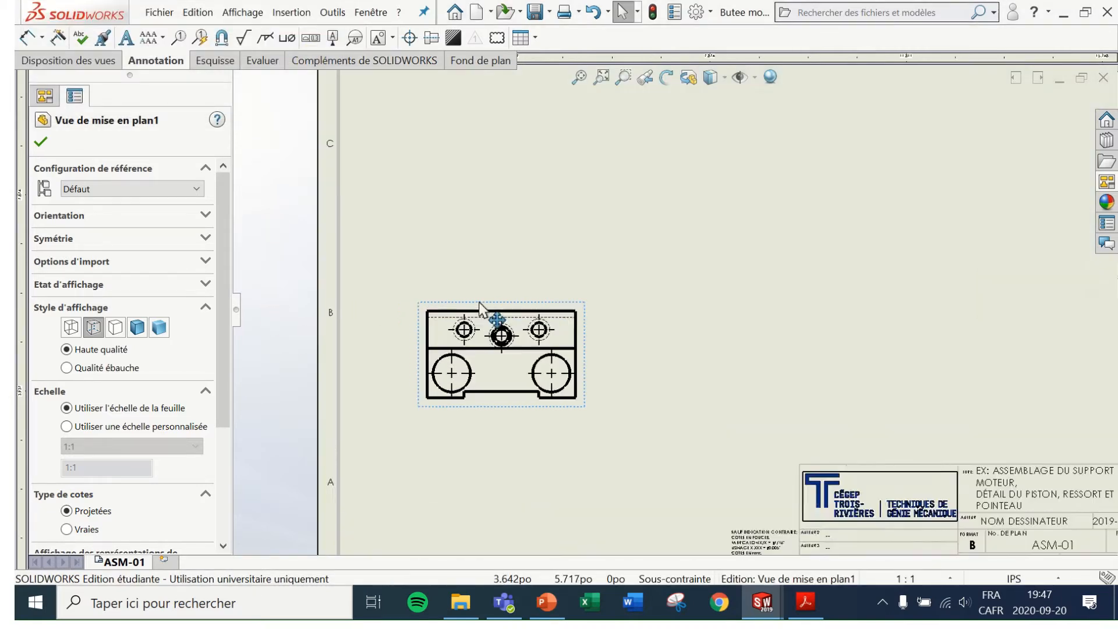
{"action": "scroll", "coordinate": [483, 314], "scroll_direction": "down", "scroll_amount": 1}
{"action": "scroll", "coordinate": [489, 317], "scroll_direction": "up", "scroll_amount": 3}
{"action": "scroll", "coordinate": [762, 341], "scroll_direction": "down", "scroll_amount": 2}
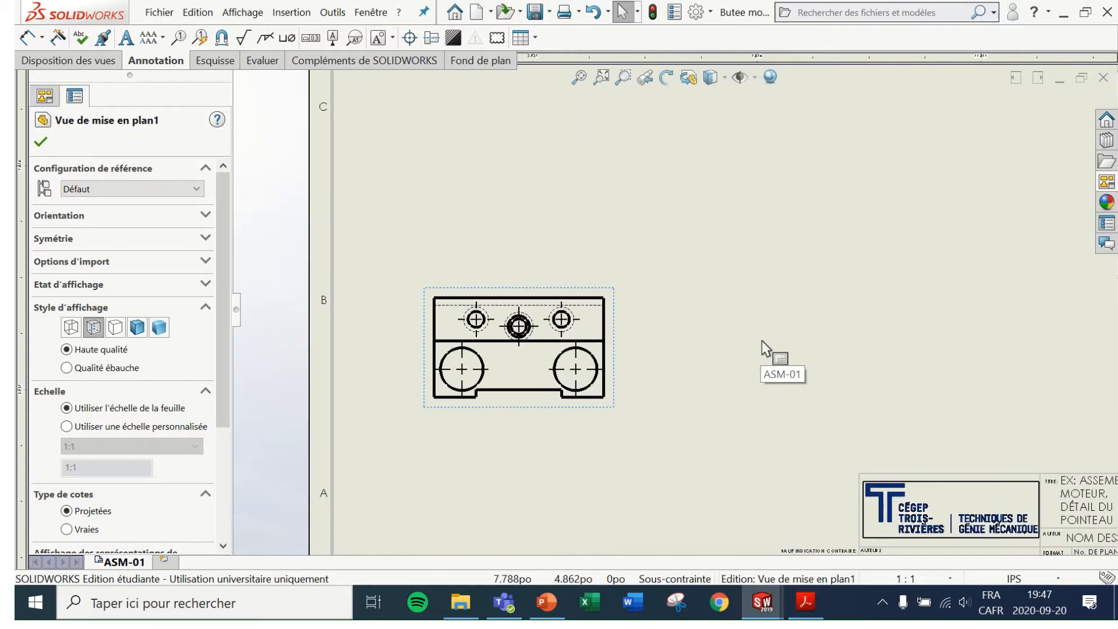
{"action": "scroll", "coordinate": [630, 309], "scroll_direction": "down", "scroll_amount": 2}
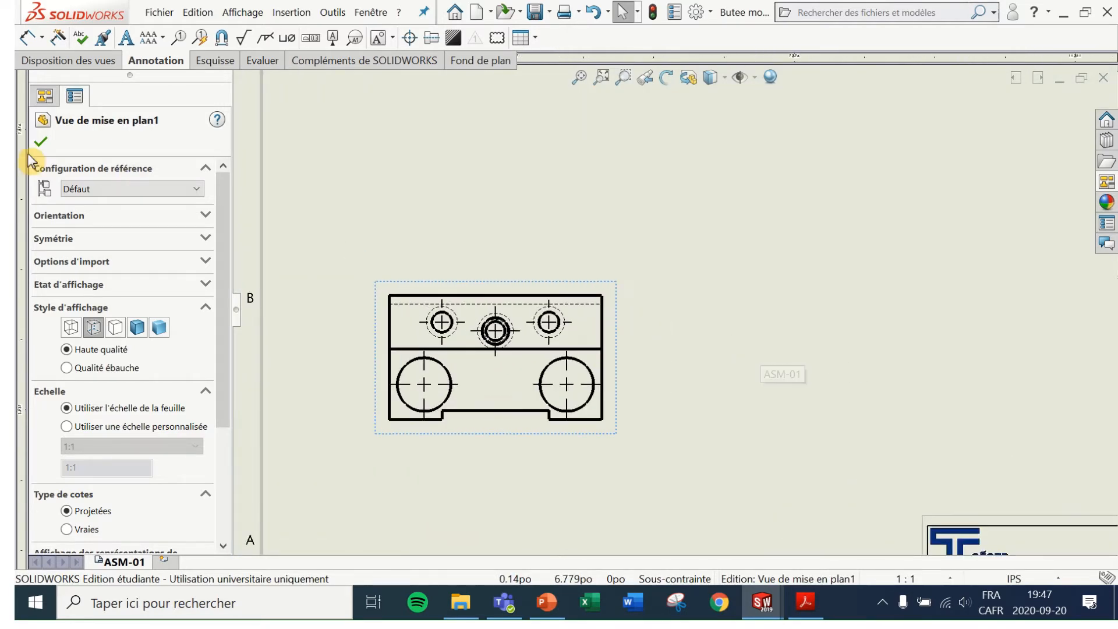
{"action": "left_click", "coordinate": [41, 141]}
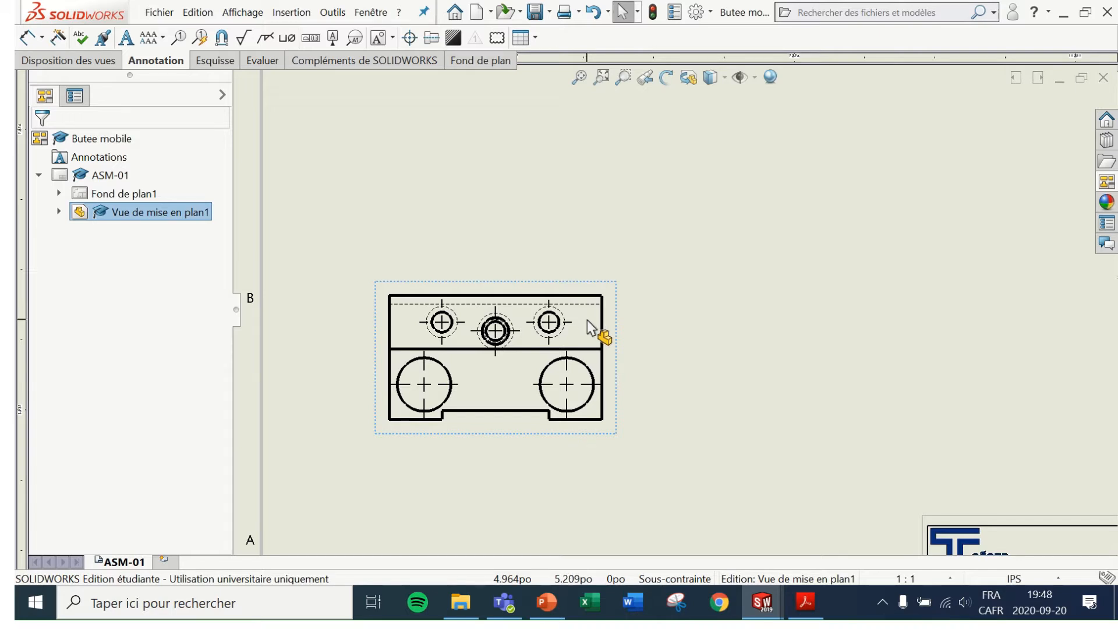
Step: Add a projected side view to the left of the rotated main view
{"action": "left_click", "coordinate": [87, 61]}
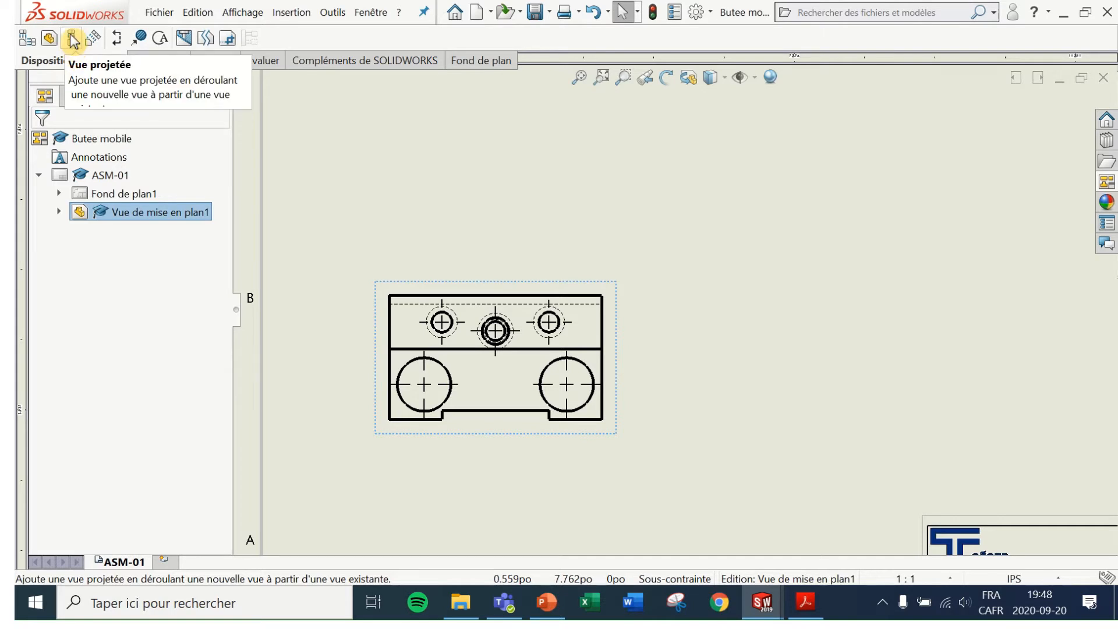
{"action": "left_click", "coordinate": [73, 39]}
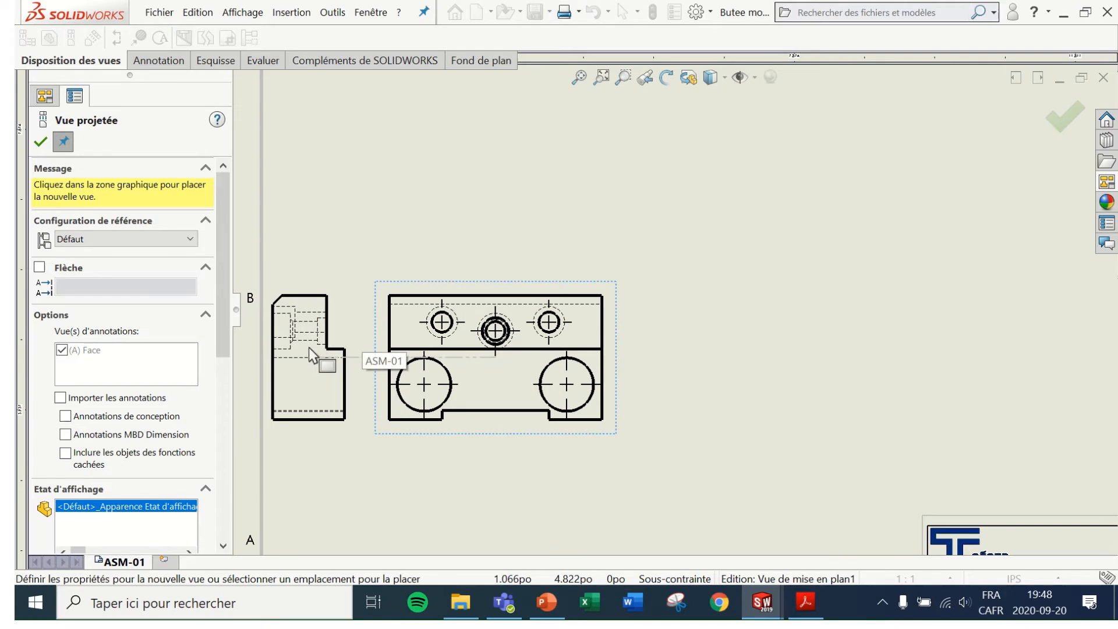
{"action": "left_click", "coordinate": [310, 353]}
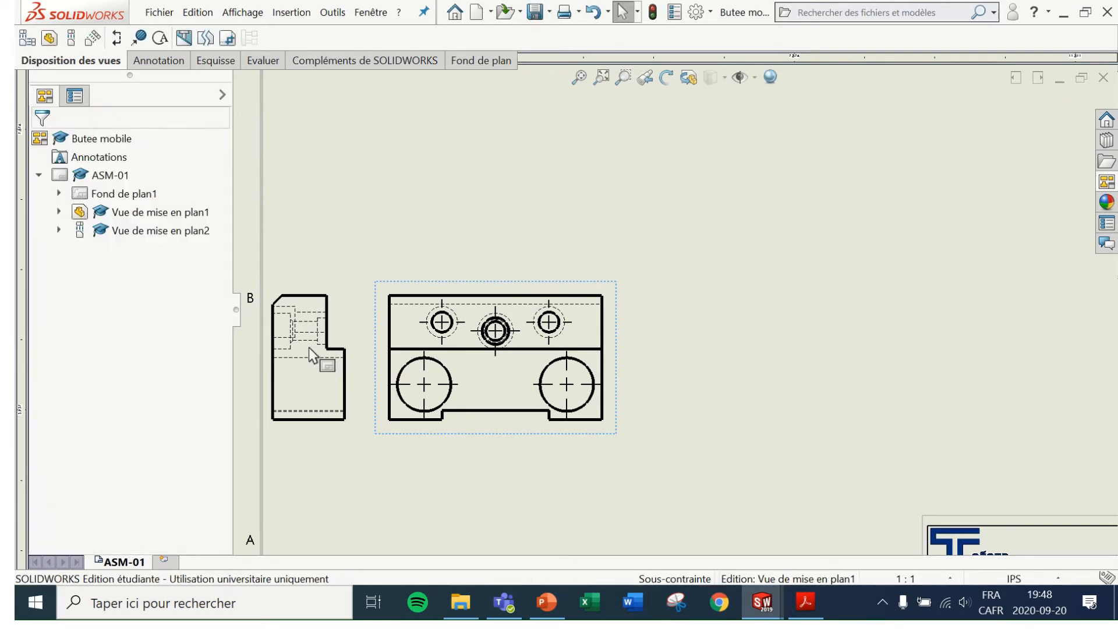
Step: Move the main view and the projected side view to the right, widening the gap between them
{"action": "left_click", "coordinate": [633, 317]}
{"action": "mouse_move", "coordinate": [635, 320]}
{"action": "left_mouse_down"}
{"action": "mouse_move", "coordinate": [768, 324]}
{"action": "mouse_move", "coordinate": [752, 323]}
{"action": "left_mouse_up"}
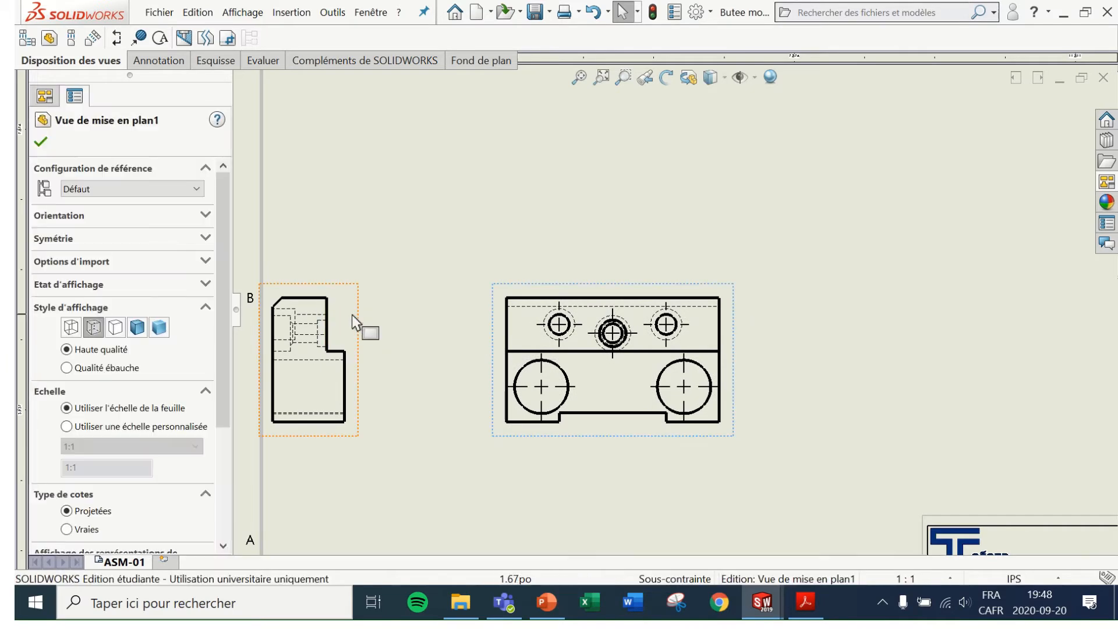
{"action": "left_click_drag", "start_coordinate": [357, 320], "coordinate": [400, 324]}
{"action": "left_click", "coordinate": [434, 243]}
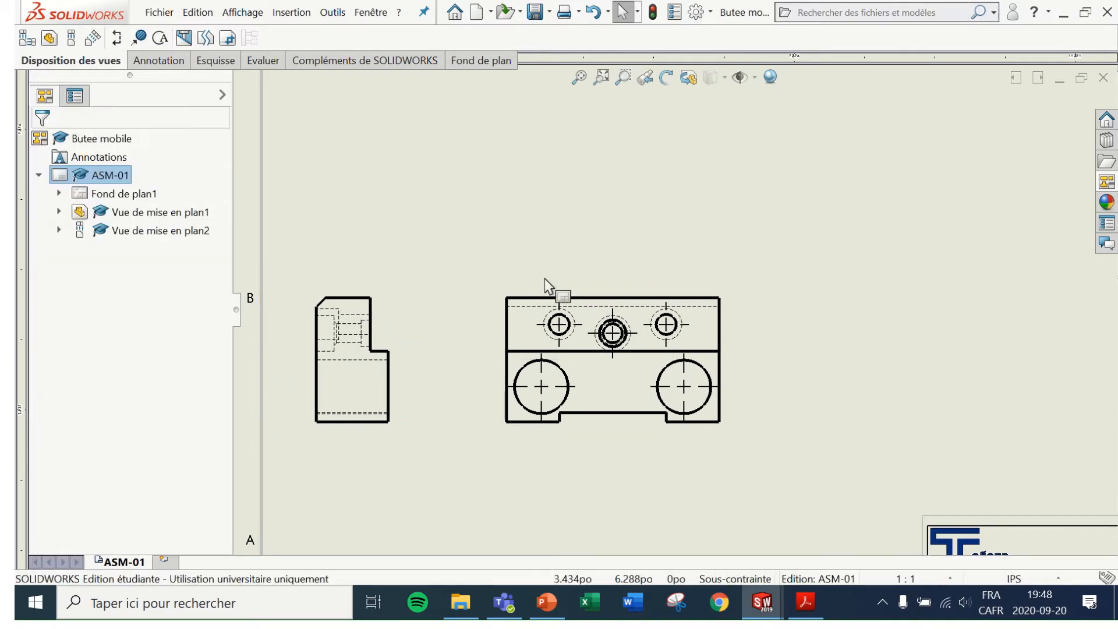
Step: Create a vertical section view A-A through the centre of the middle hole and place it to the right of the main view
{"action": "scroll", "coordinate": [711, 330], "scroll_direction": "up", "scroll_amount": 4}
{"action": "scroll", "coordinate": [851, 288], "scroll_direction": "down", "scroll_amount": 2}
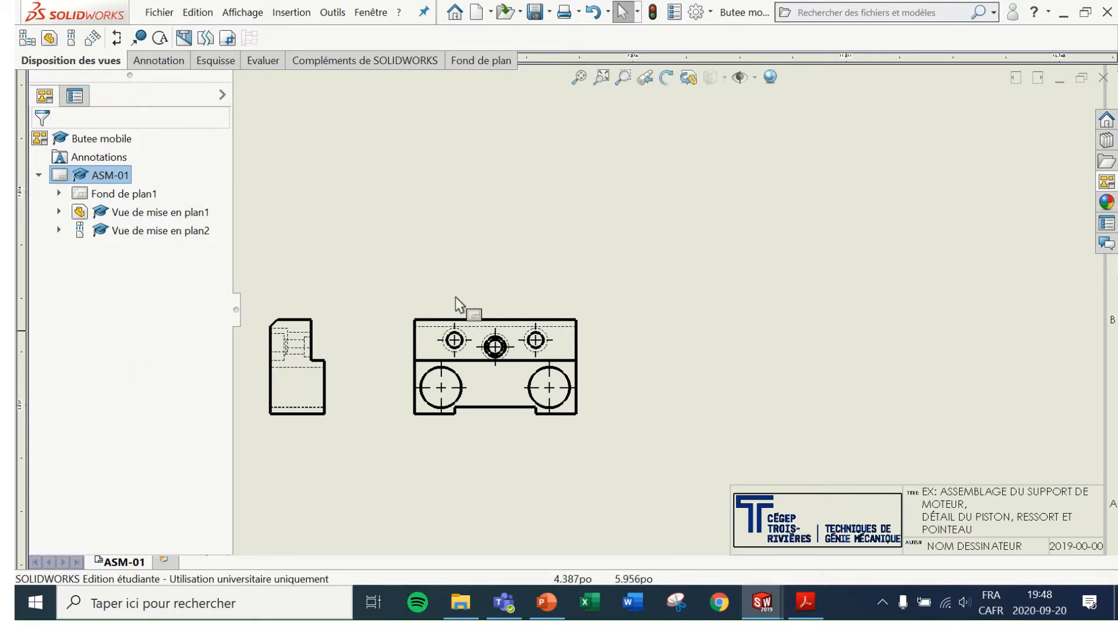
{"action": "scroll", "coordinate": [611, 287], "scroll_direction": "down", "scroll_amount": 3}
{"action": "scroll", "coordinate": [602, 278], "scroll_direction": "up", "scroll_amount": 3}
{"action": "scroll", "coordinate": [603, 271], "scroll_direction": "down", "scroll_amount": 1}
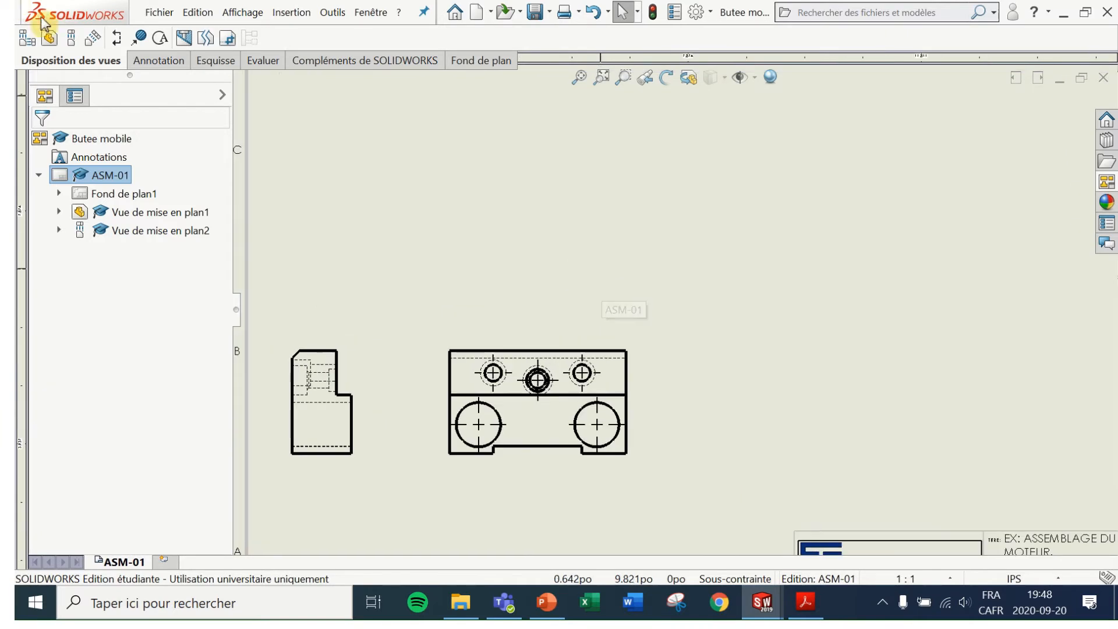
{"action": "left_click", "coordinate": [118, 40]}
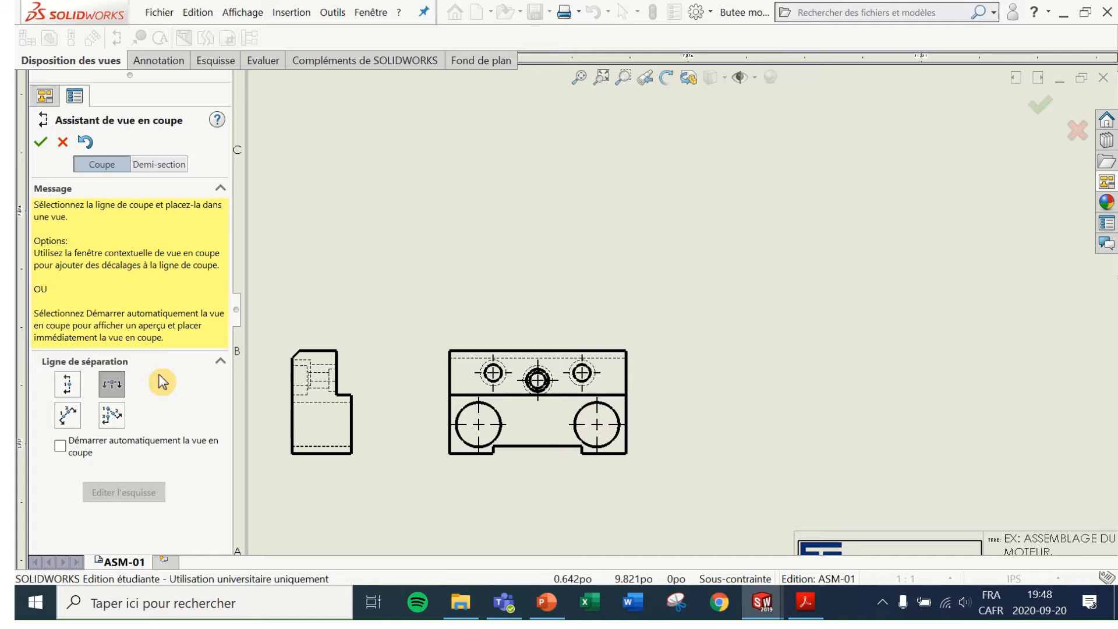
{"action": "left_click", "coordinate": [72, 389]}
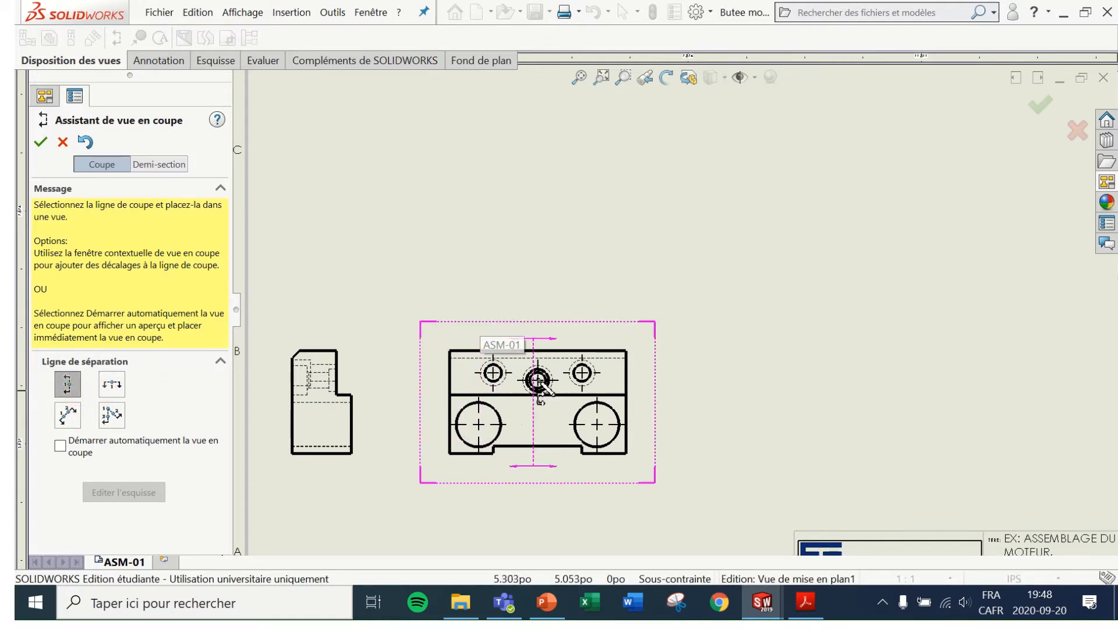
{"action": "scroll", "coordinate": [536, 379], "scroll_direction": "down", "scroll_amount": 5}
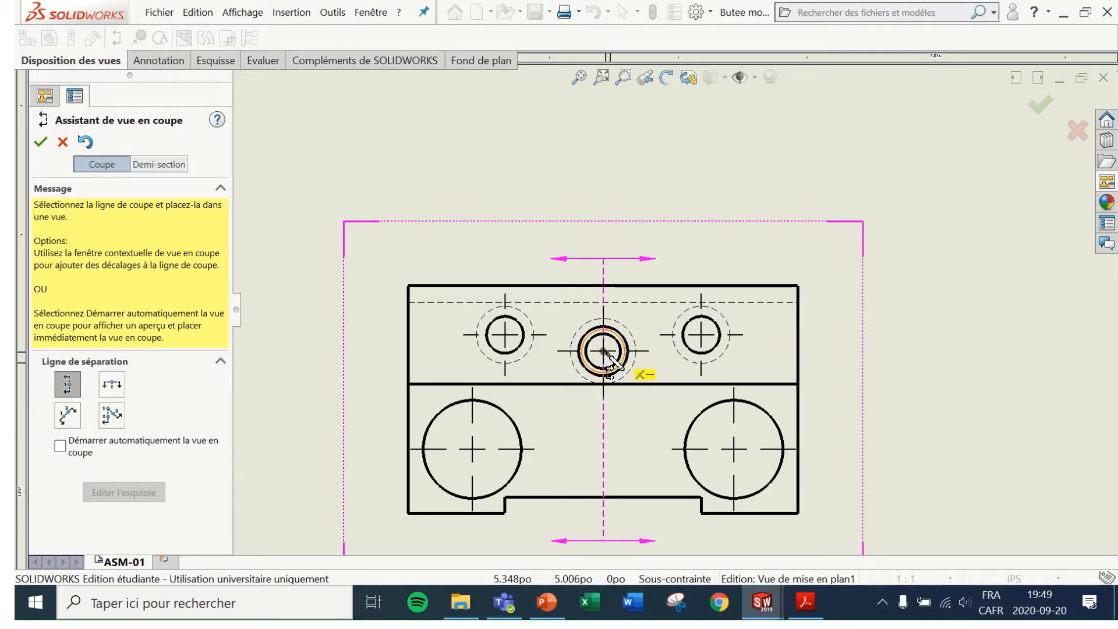
{"action": "left_click", "coordinate": [606, 352]}
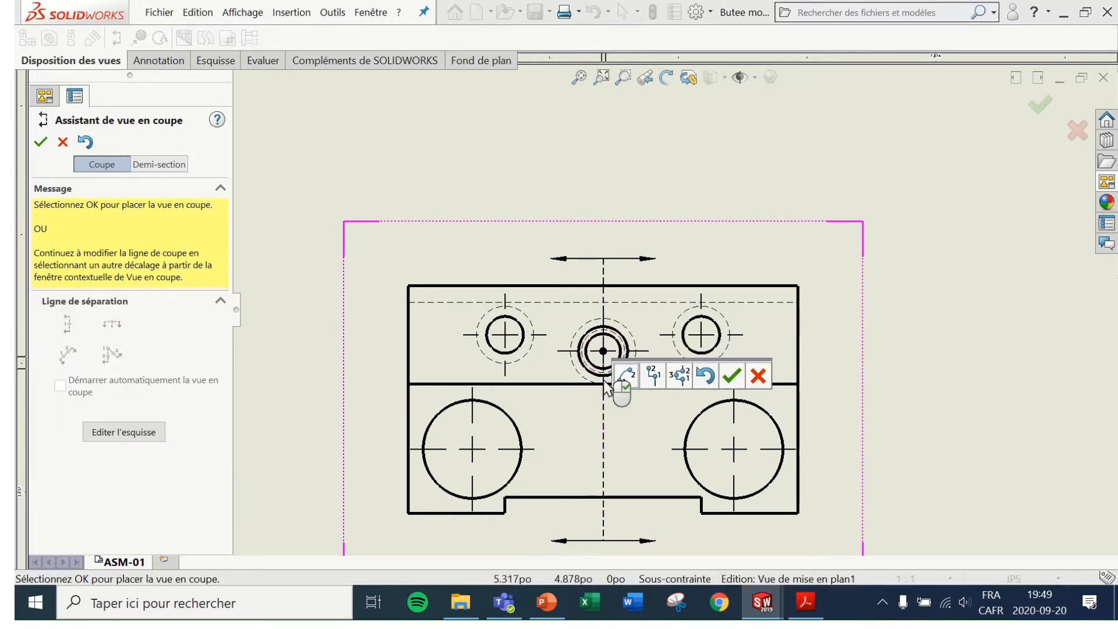
{"action": "scroll", "coordinate": [715, 407], "scroll_direction": "up", "scroll_amount": 2}
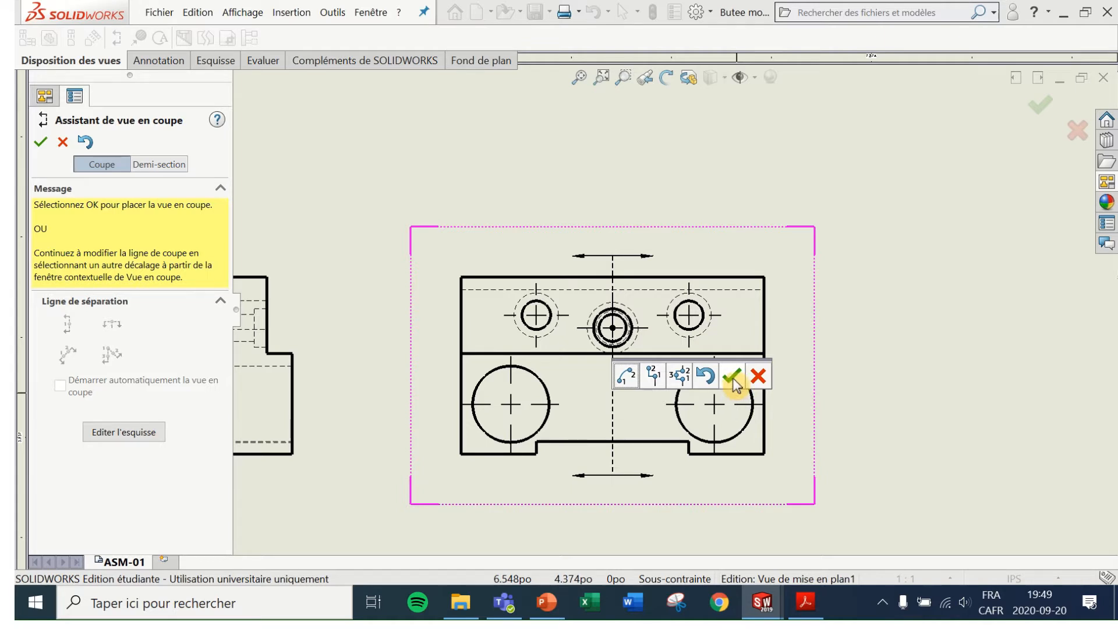
{"action": "left_click", "coordinate": [733, 378]}
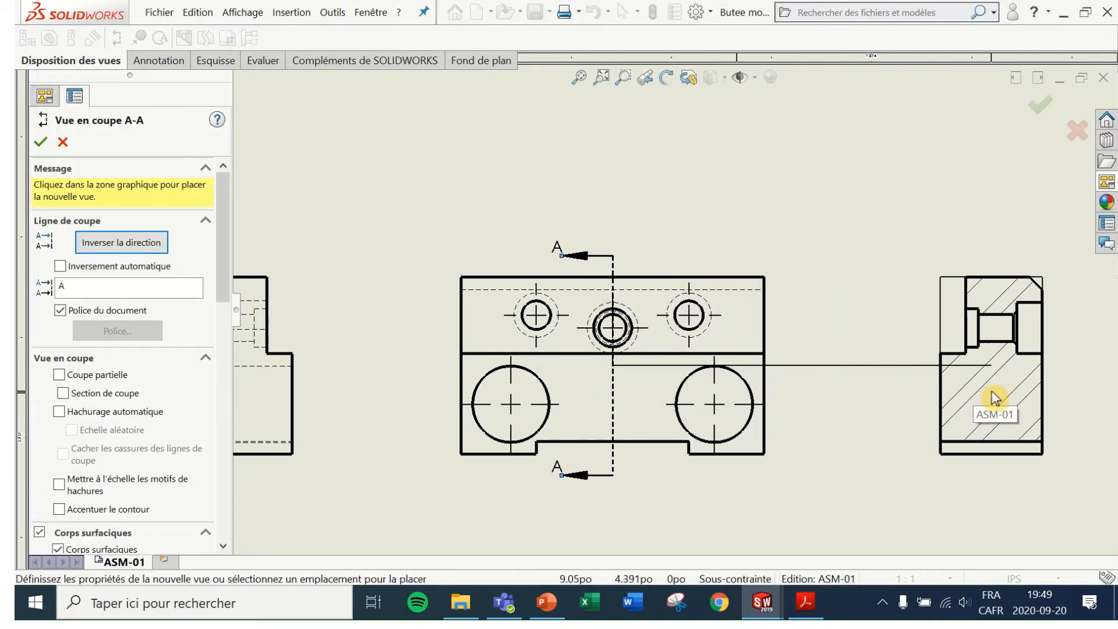
{"action": "scroll", "coordinate": [994, 398], "scroll_direction": "up", "scroll_amount": 2}
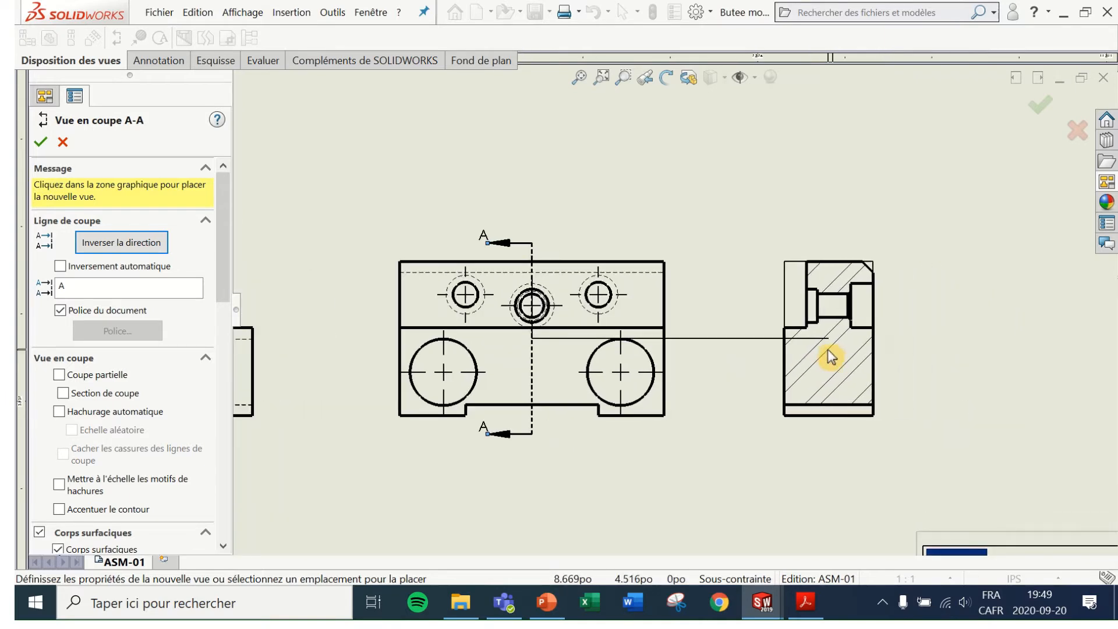
{"action": "left_click", "coordinate": [859, 357]}
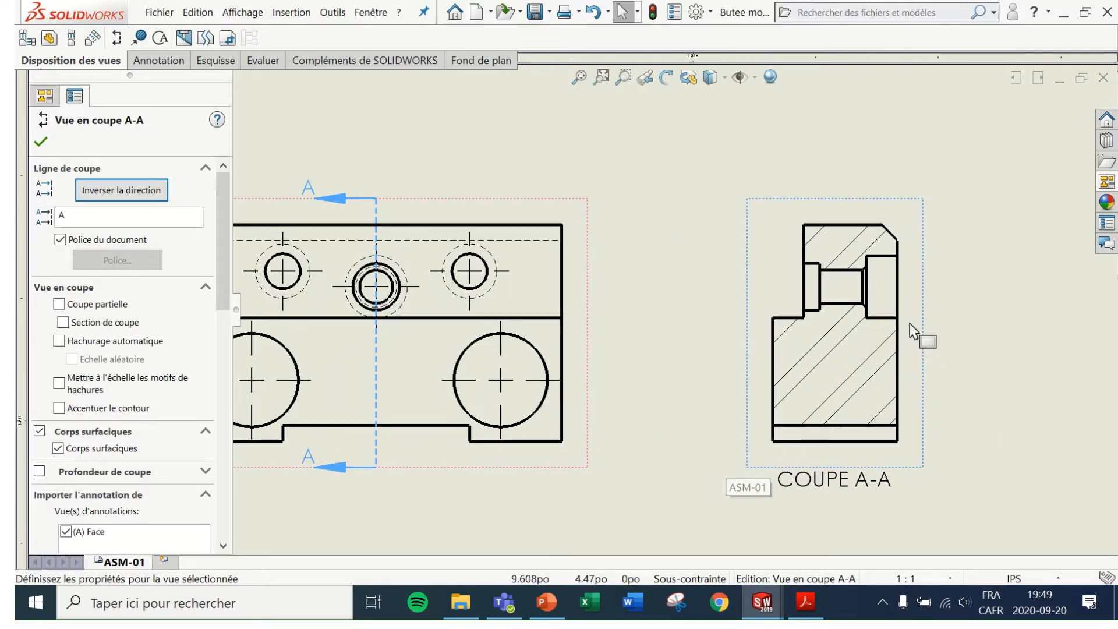
{"action": "left_click", "coordinate": [679, 358]}
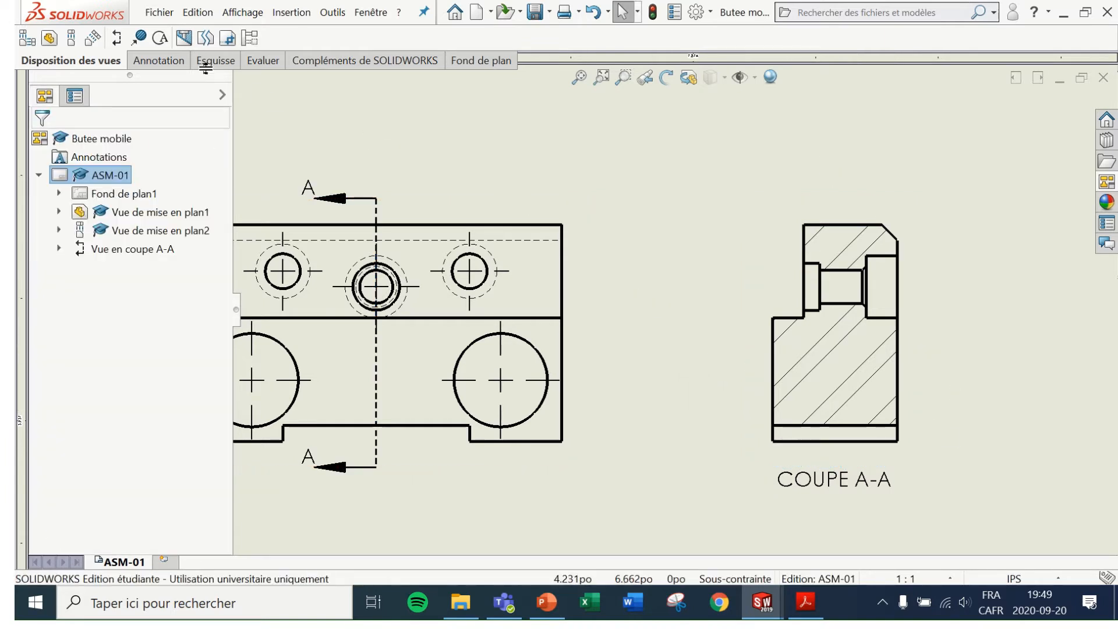
Step: Add centrelines to section view A-A using the Centerline tool's automatic insertion by view
{"action": "left_click", "coordinate": [160, 59]}
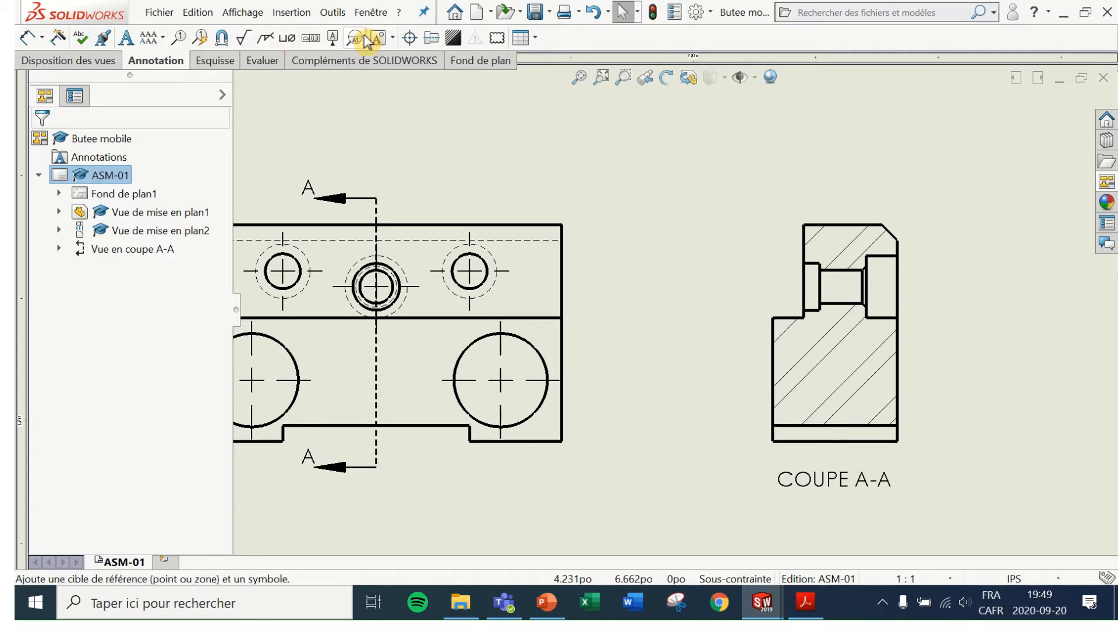
{"action": "left_click", "coordinate": [434, 40]}
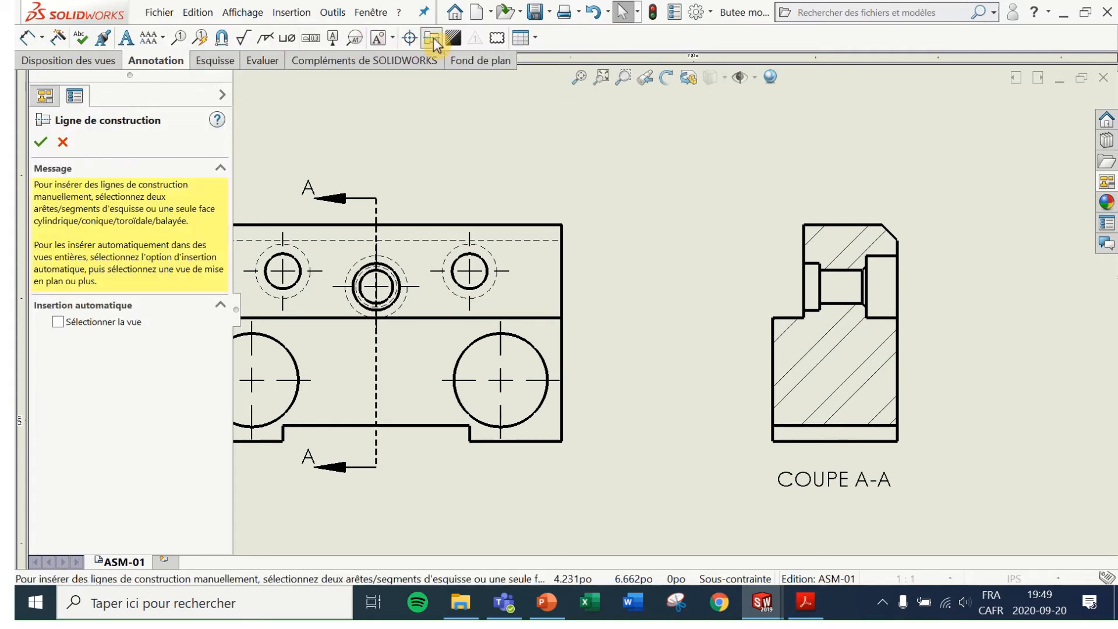
{"action": "left_click", "coordinate": [59, 324]}
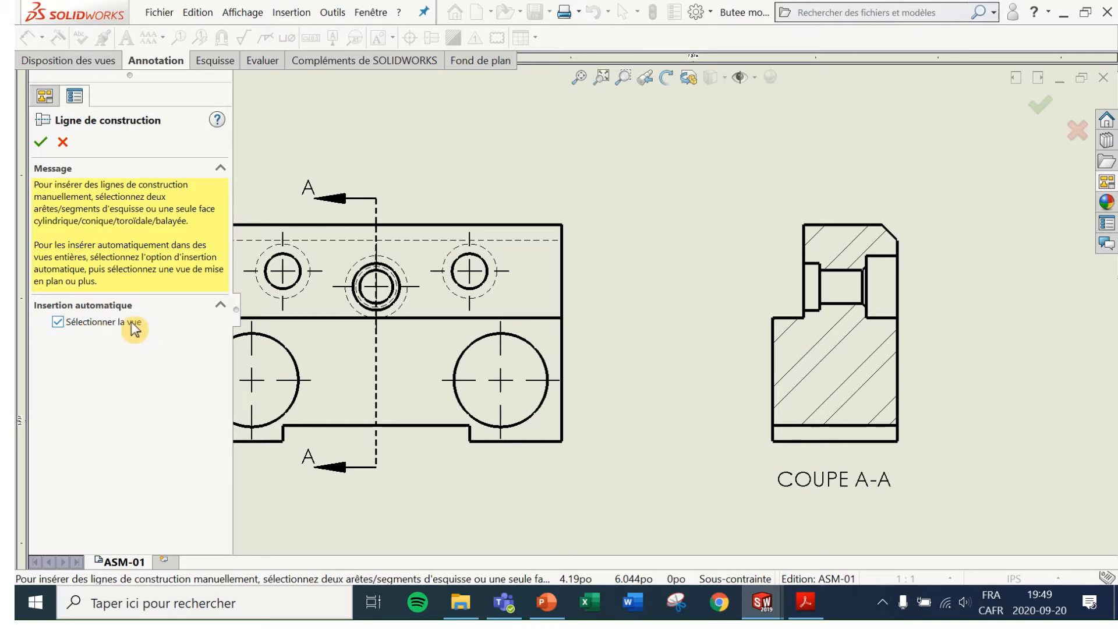
{"action": "left_click", "coordinate": [771, 201]}
Step: Add automatic centrelines to the holes in the projected side view
{"action": "scroll", "coordinate": [535, 368], "scroll_direction": "up", "scroll_amount": 6}
{"action": "scroll", "coordinate": [462, 260], "scroll_direction": "down", "scroll_amount": 2}
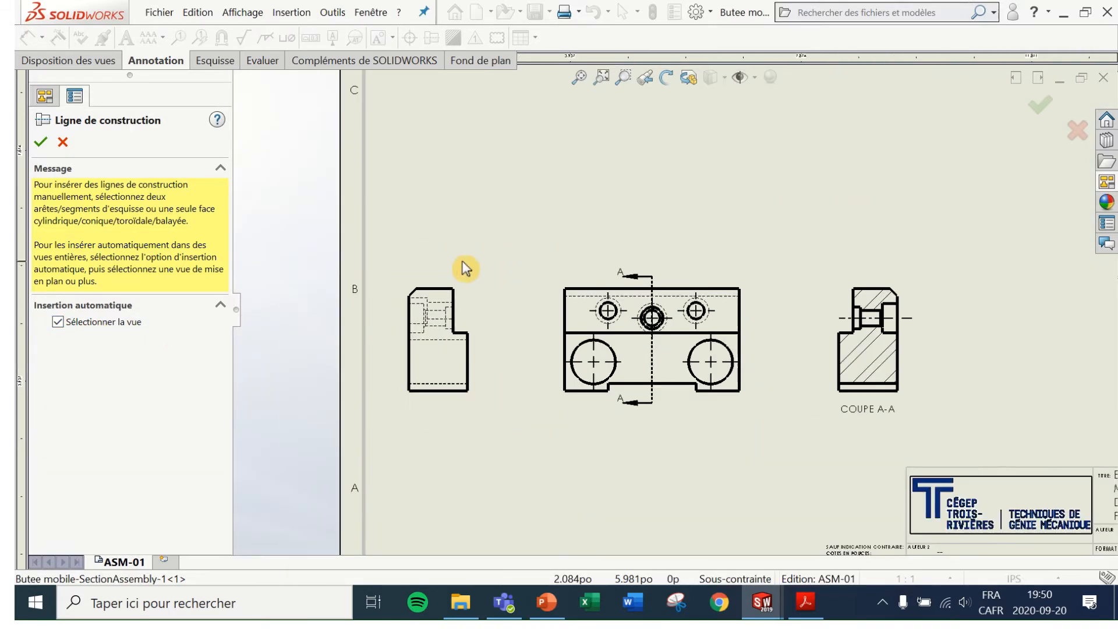
{"action": "scroll", "coordinate": [462, 260], "scroll_direction": "down", "scroll_amount": 2}
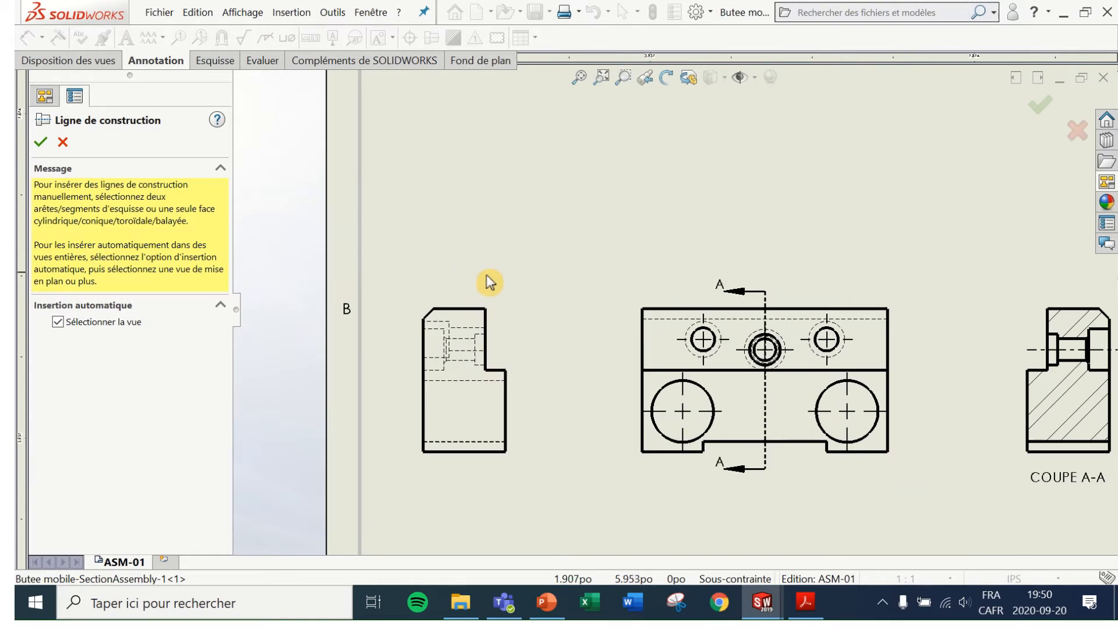
{"action": "left_click", "coordinate": [512, 324]}
Step: Apply automatic centreline insertion to the main view as well and finish the Centerline command
{"action": "scroll", "coordinate": [616, 418], "scroll_direction": "up", "scroll_amount": 5}
{"action": "scroll", "coordinate": [764, 296], "scroll_direction": "down", "scroll_amount": 4}
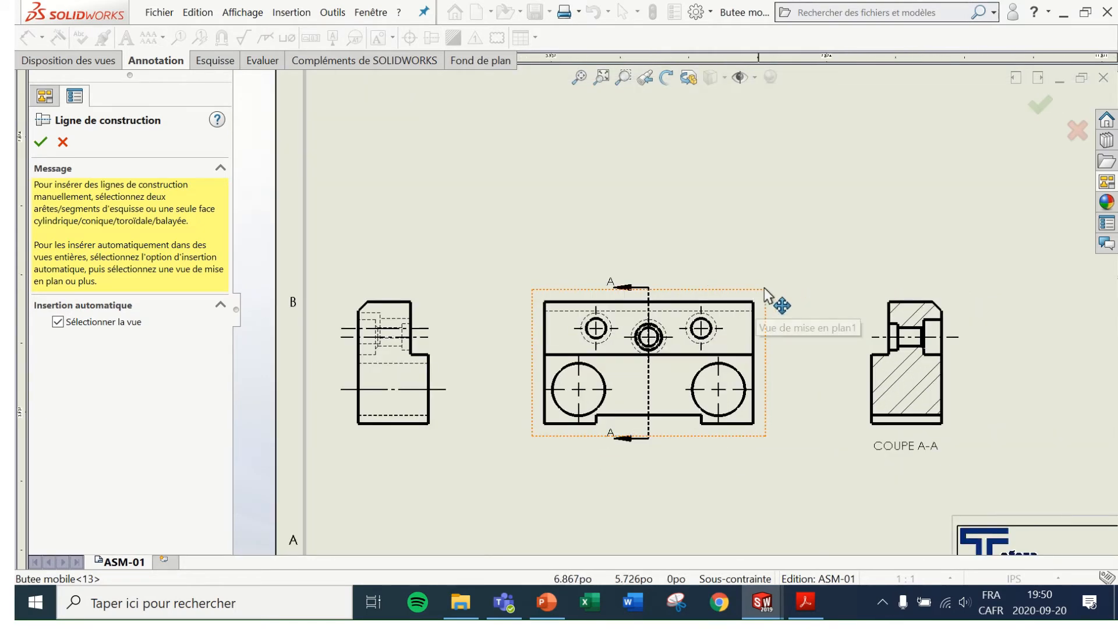
{"action": "scroll", "coordinate": [815, 344], "scroll_direction": "down", "scroll_amount": 2}
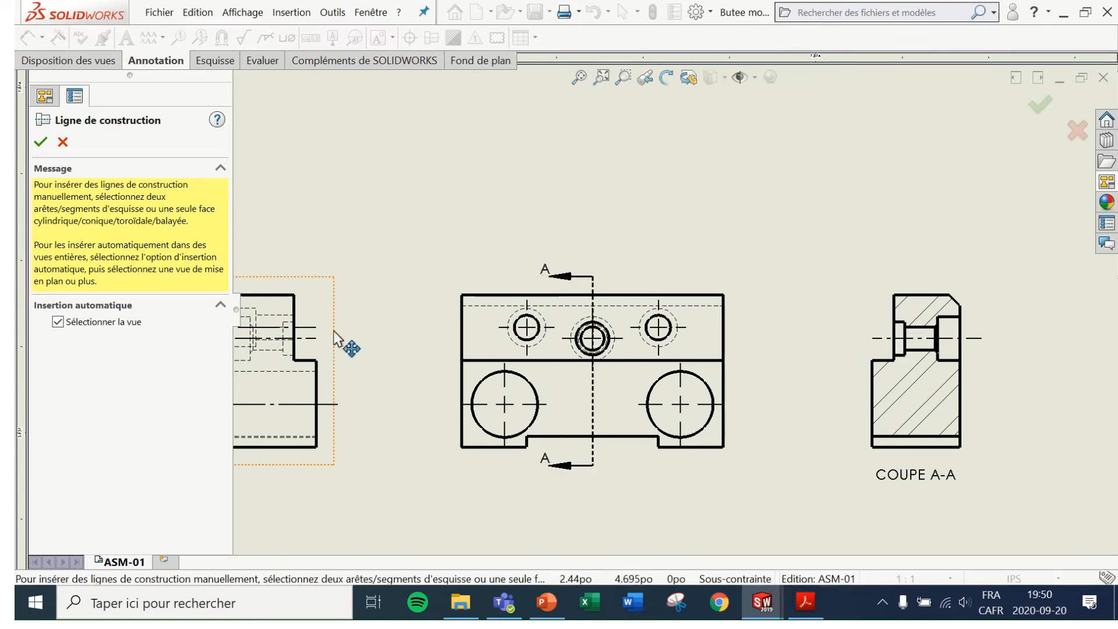
{"action": "scroll", "coordinate": [648, 362], "scroll_direction": "down", "scroll_amount": 1}
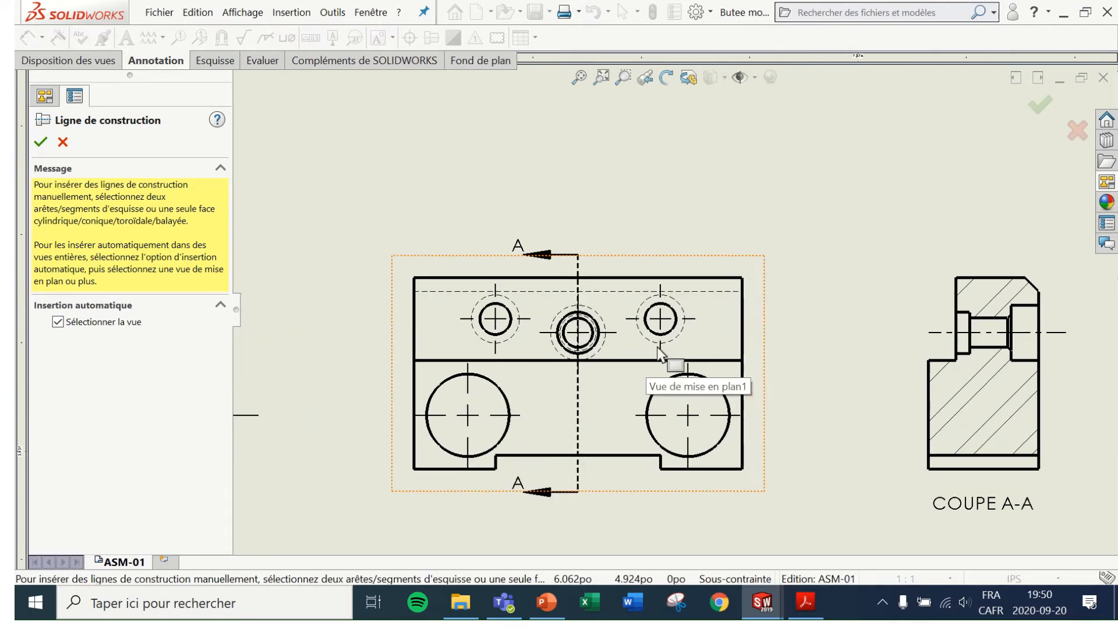
{"action": "scroll", "coordinate": [659, 353], "scroll_direction": "up", "scroll_amount": 1}
{"action": "scroll", "coordinate": [764, 274], "scroll_direction": "up", "scroll_amount": 1}
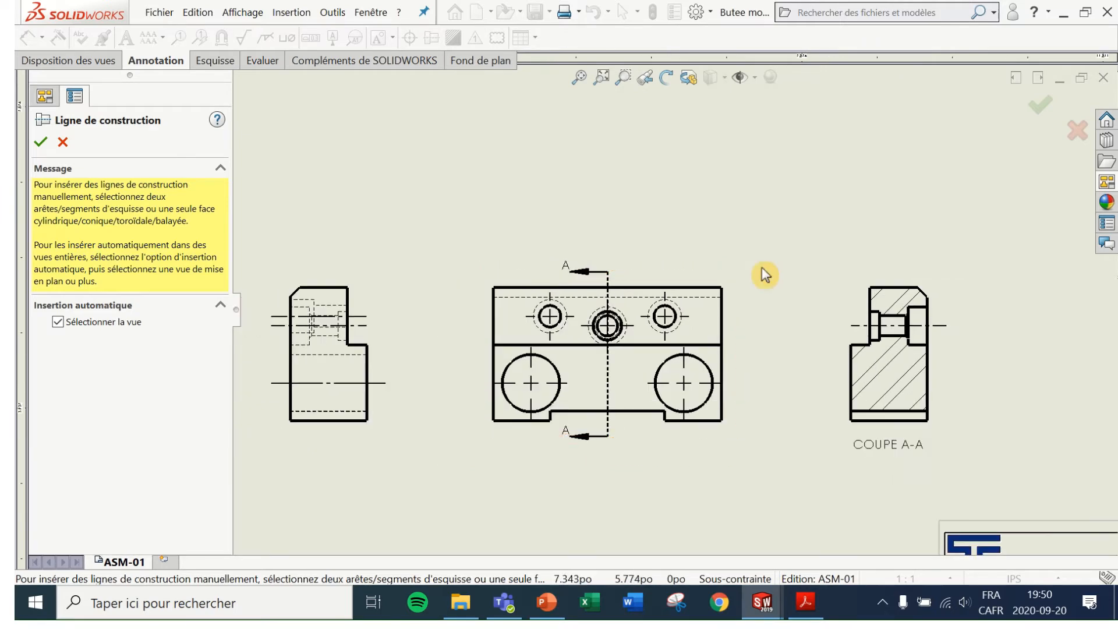
{"action": "left_click", "coordinate": [740, 302]}
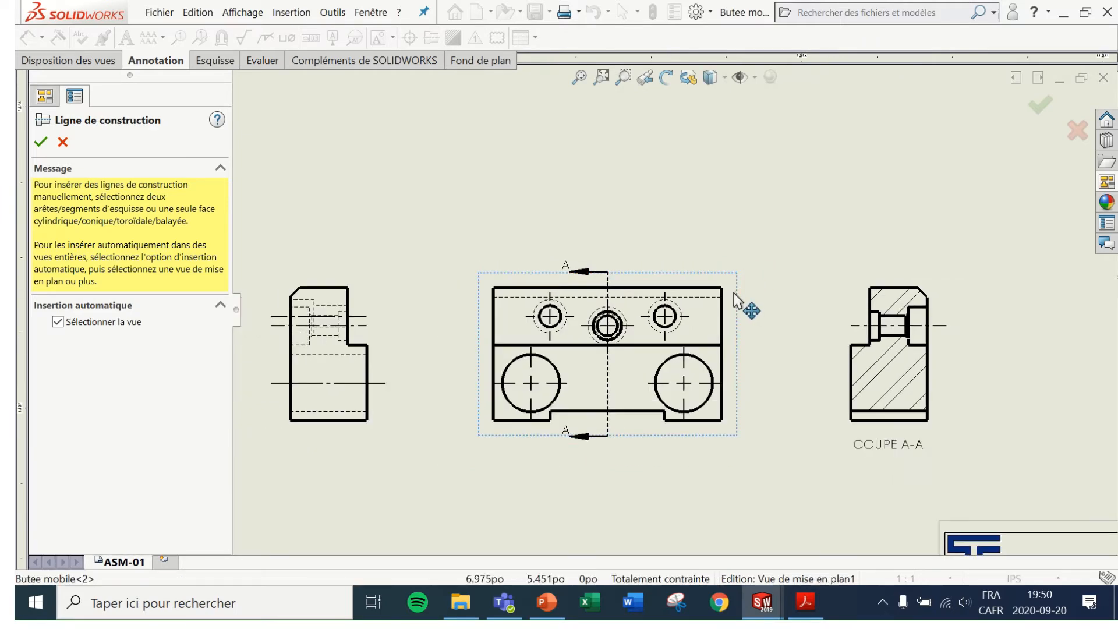
{"action": "left_click", "coordinate": [40, 141]}
{"action": "scroll", "coordinate": [696, 183], "scroll_direction": "up", "scroll_amount": 2}
{"action": "scroll", "coordinate": [693, 210], "scroll_direction": "down", "scroll_amount": 1}
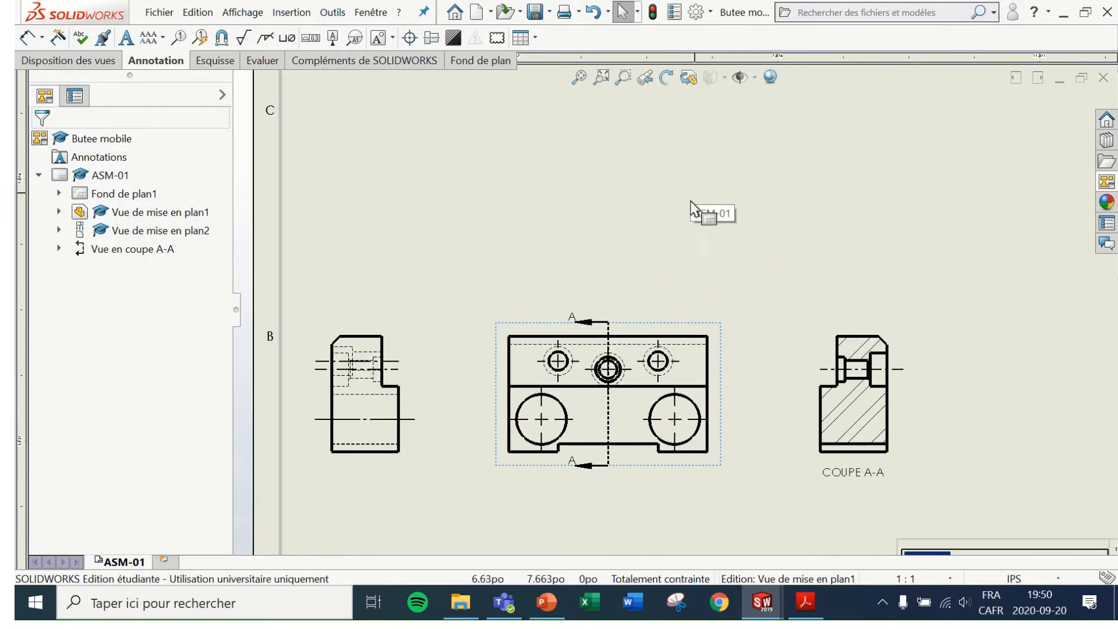
Step: Start a new section view with a vertical cutting line through the centre of the main view's right large hole
{"action": "scroll", "coordinate": [729, 385], "scroll_direction": "down", "scroll_amount": 2}
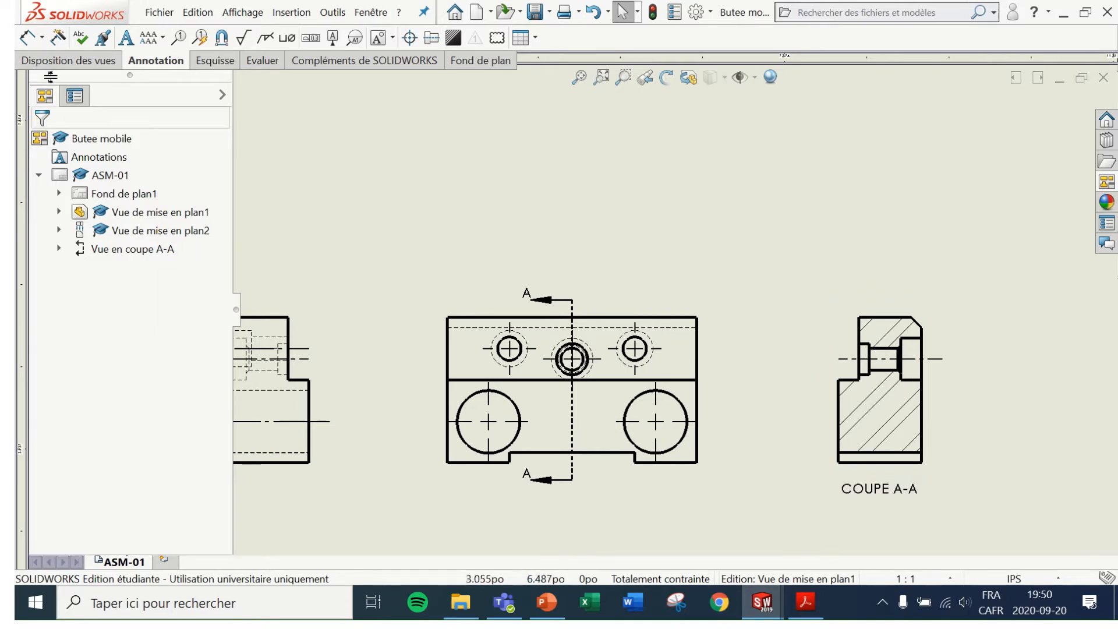
{"action": "left_click", "coordinate": [109, 65]}
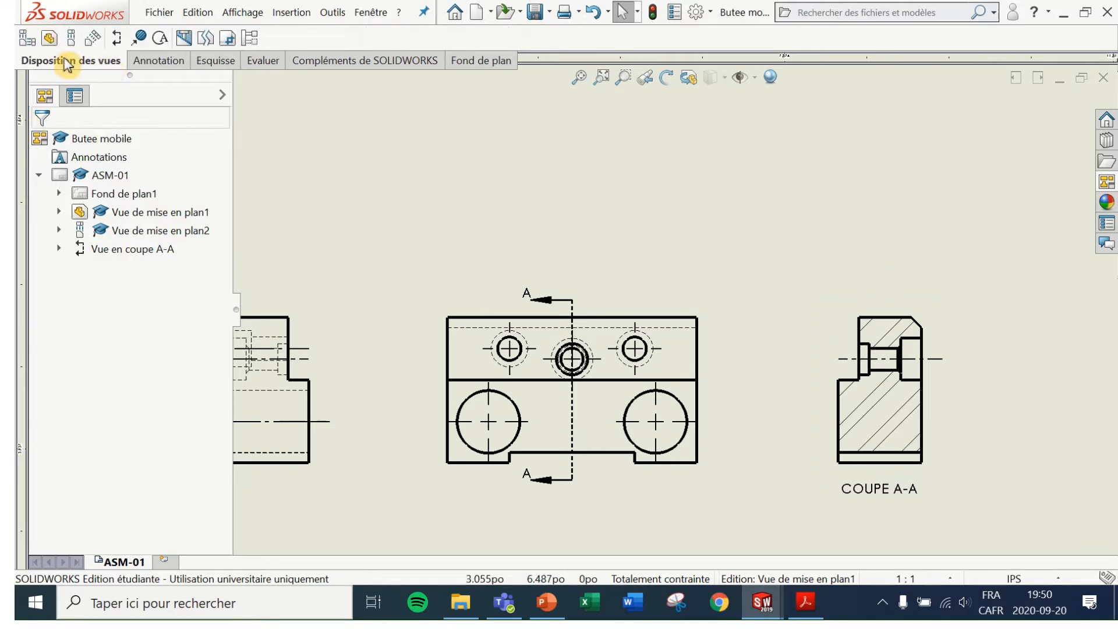
{"action": "left_click", "coordinate": [118, 41]}
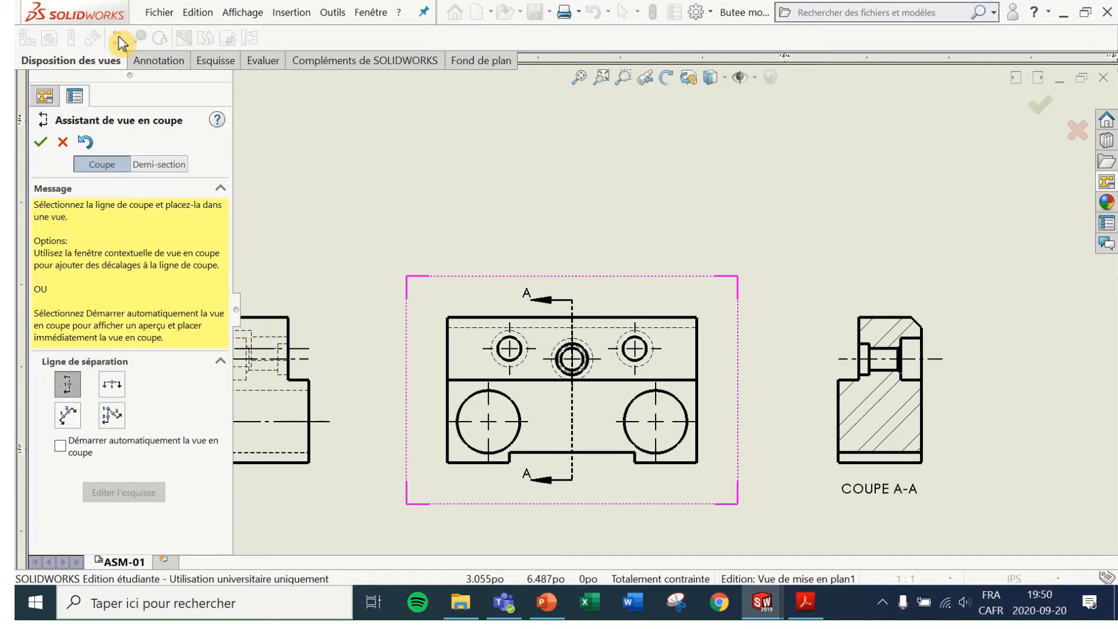
{"action": "left_click", "coordinate": [80, 386]}
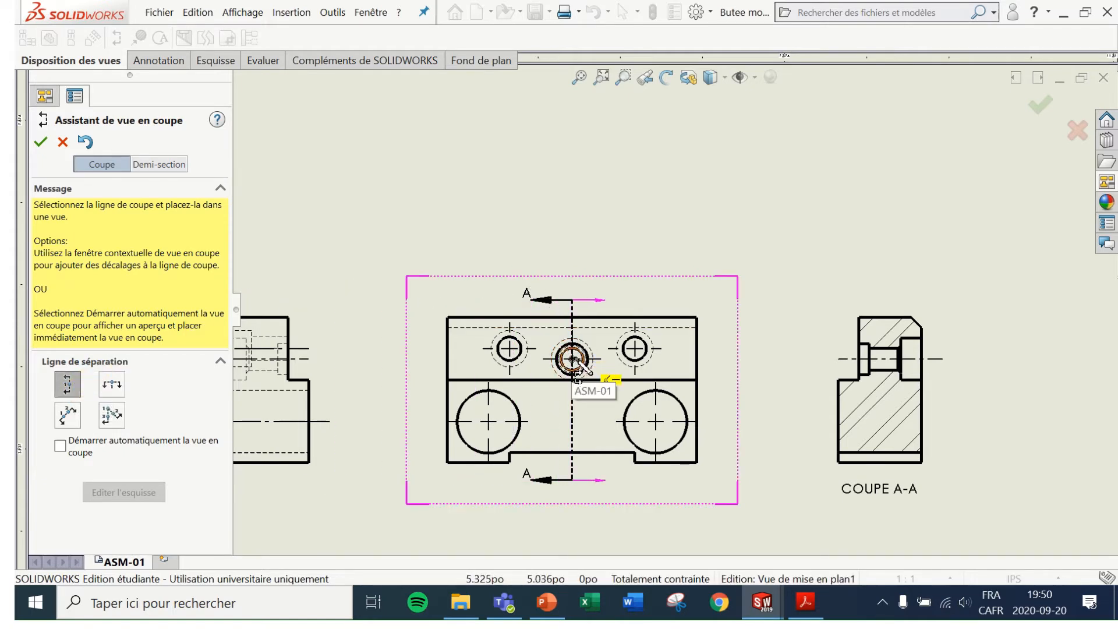
{"action": "left_click", "coordinate": [656, 421]}
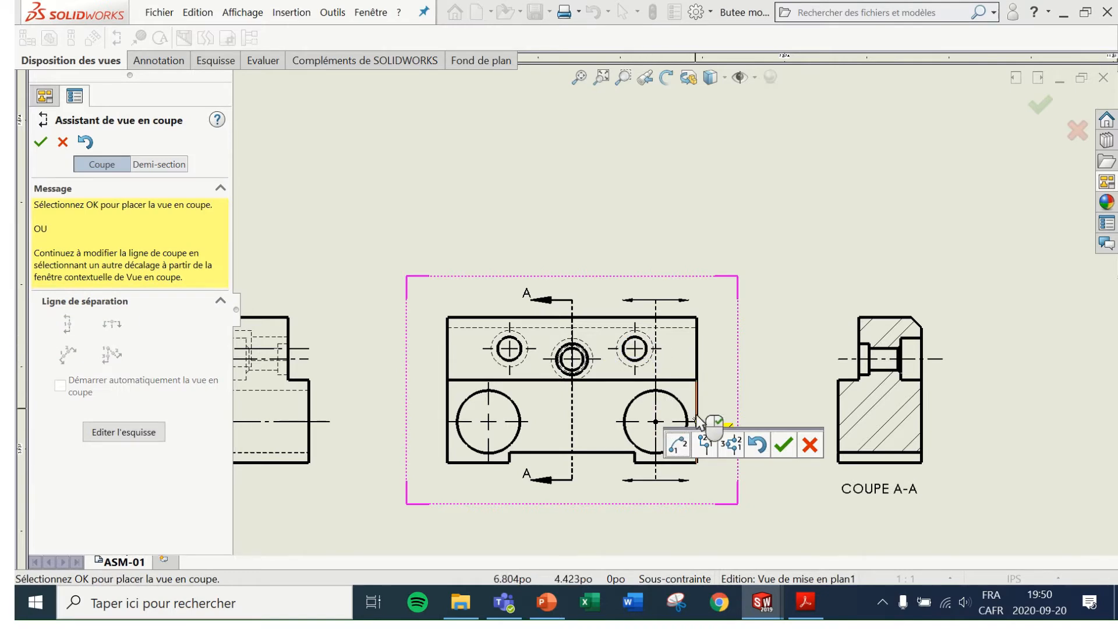
Step: Add a single offset just above the large hole so the cutting line passes through the right small hole's centre, and accept the line
{"action": "left_click", "coordinate": [706, 448]}
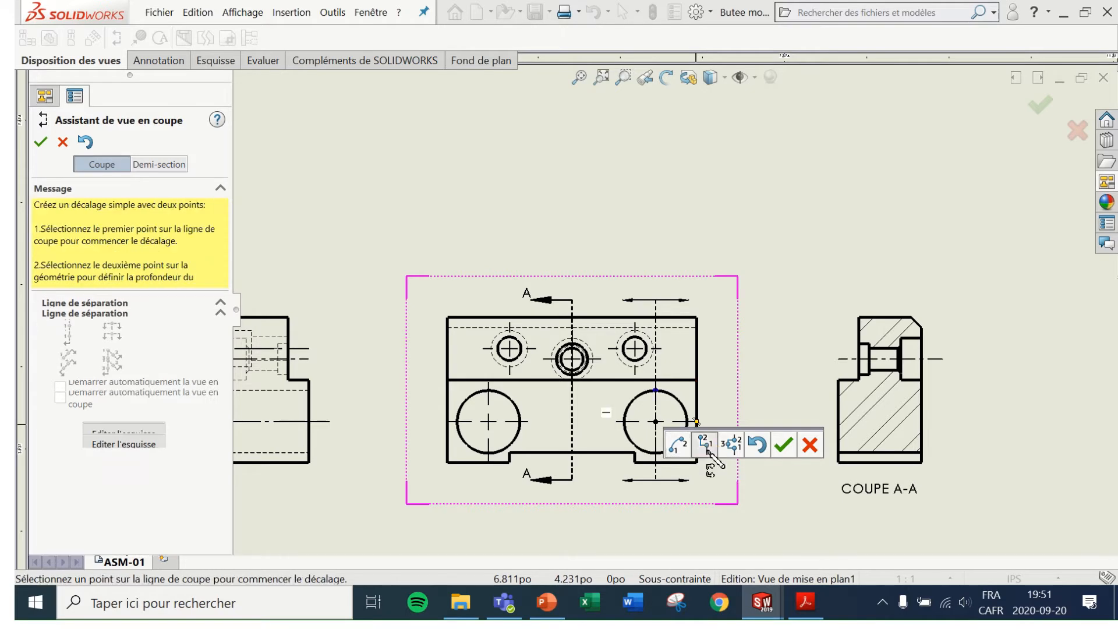
{"action": "scroll", "coordinate": [664, 408], "scroll_direction": "down", "scroll_amount": 4}
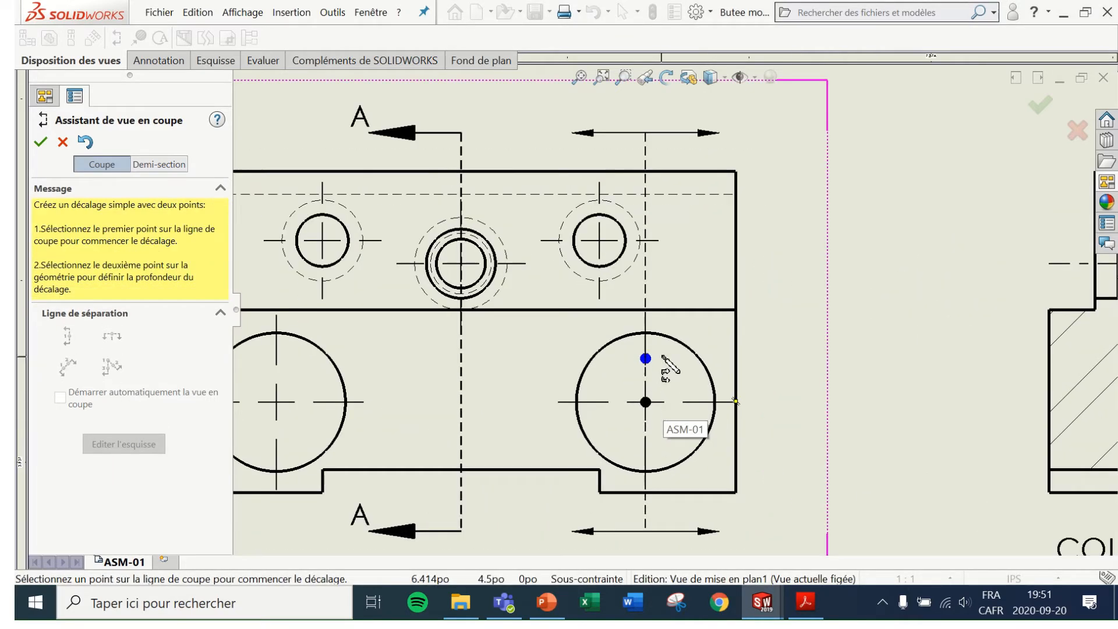
{"action": "left_click", "coordinate": [669, 324]}
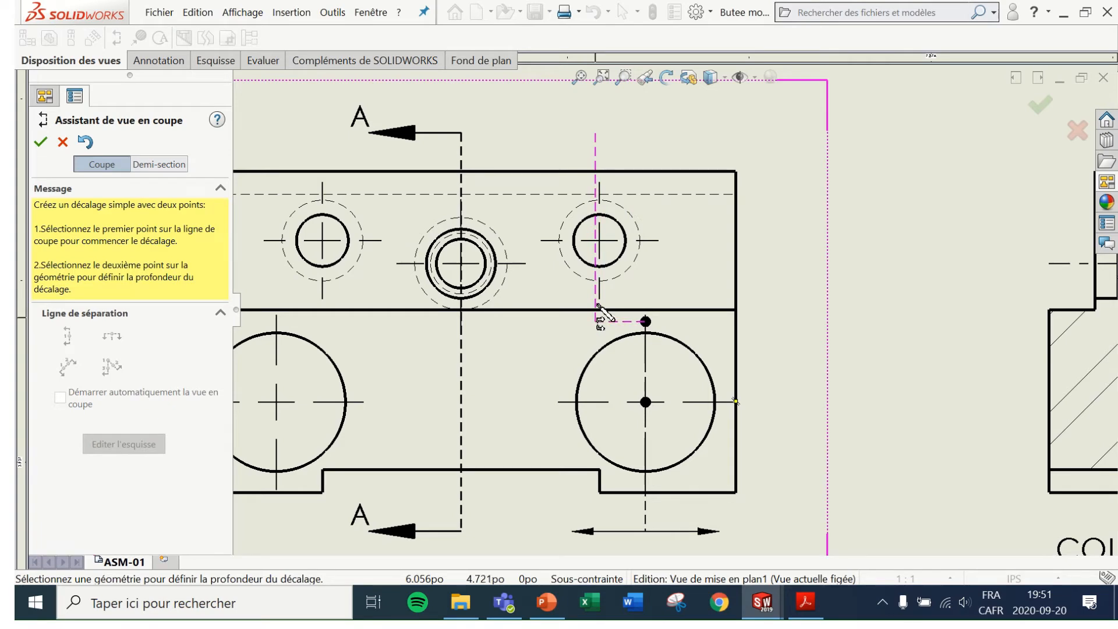
{"action": "left_click", "coordinate": [600, 240]}
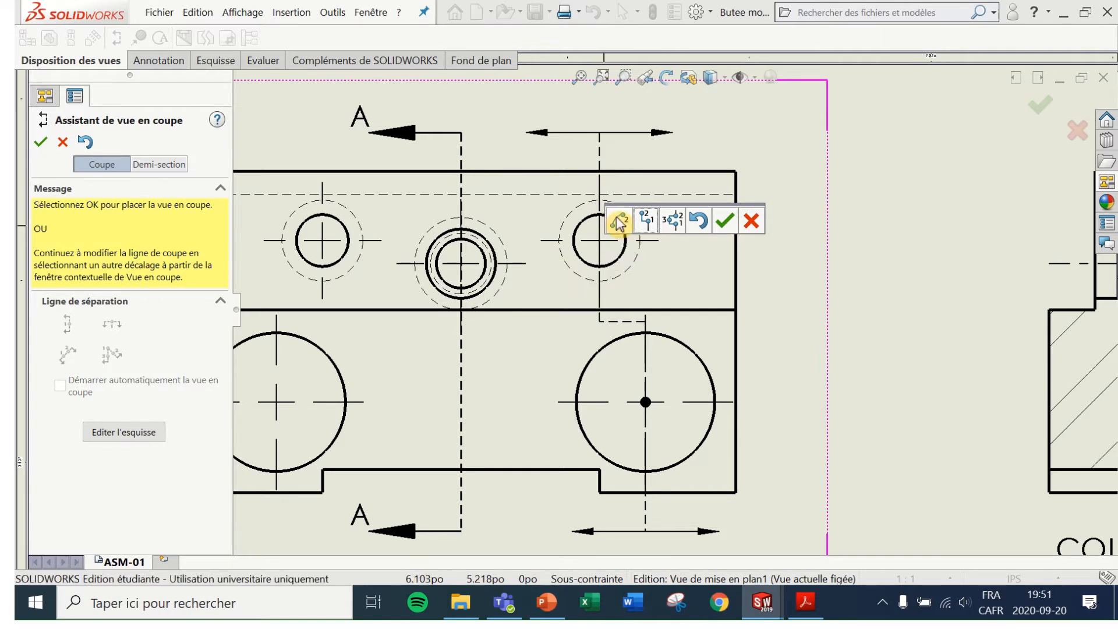
{"action": "left_click", "coordinate": [726, 224]}
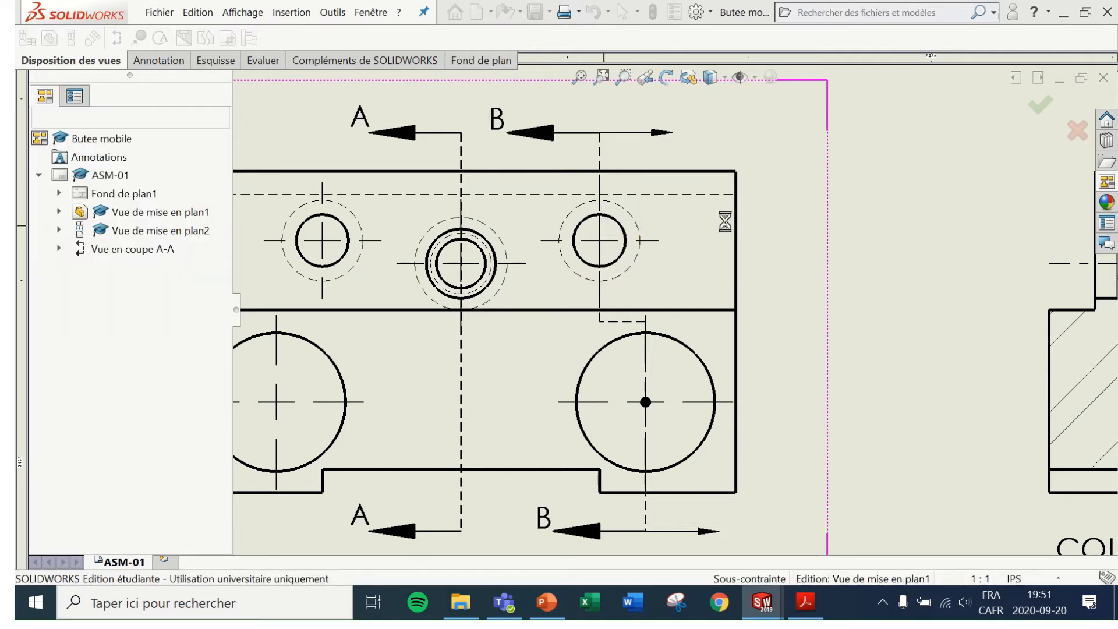
Step: Try reversing the viewing direction of section B-B, and switch it back so the arrows point left
{"action": "scroll", "coordinate": [847, 279], "scroll_direction": "up", "scroll_amount": 2}
{"action": "scroll", "coordinate": [847, 282], "scroll_direction": "down", "scroll_amount": 1}
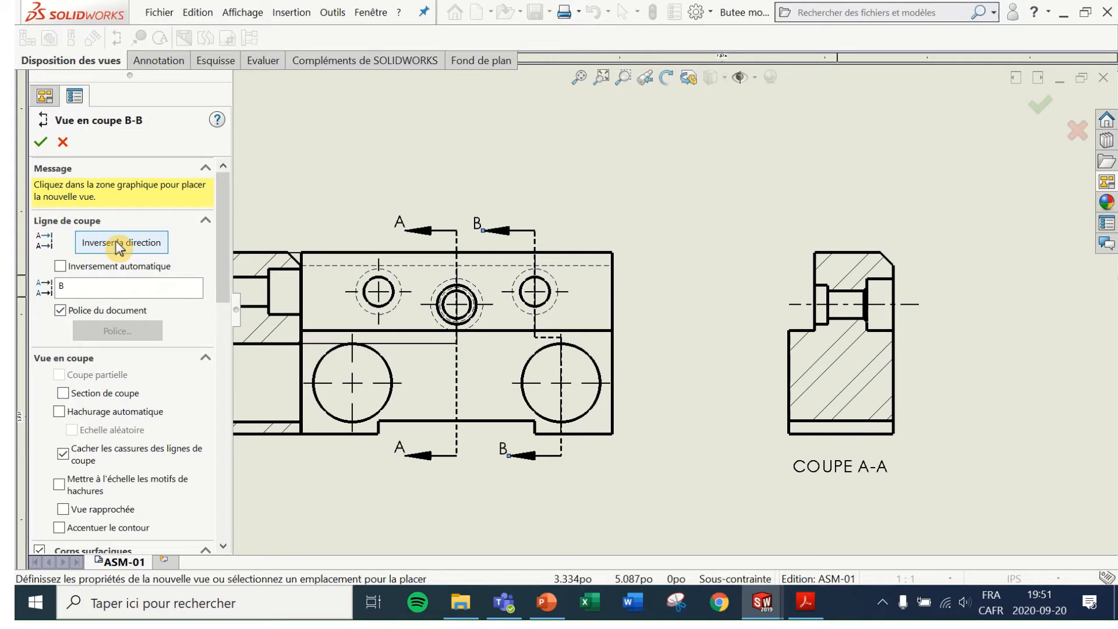
{"action": "left_click", "coordinate": [135, 248]}
{"action": "left_click", "coordinate": [136, 248]}
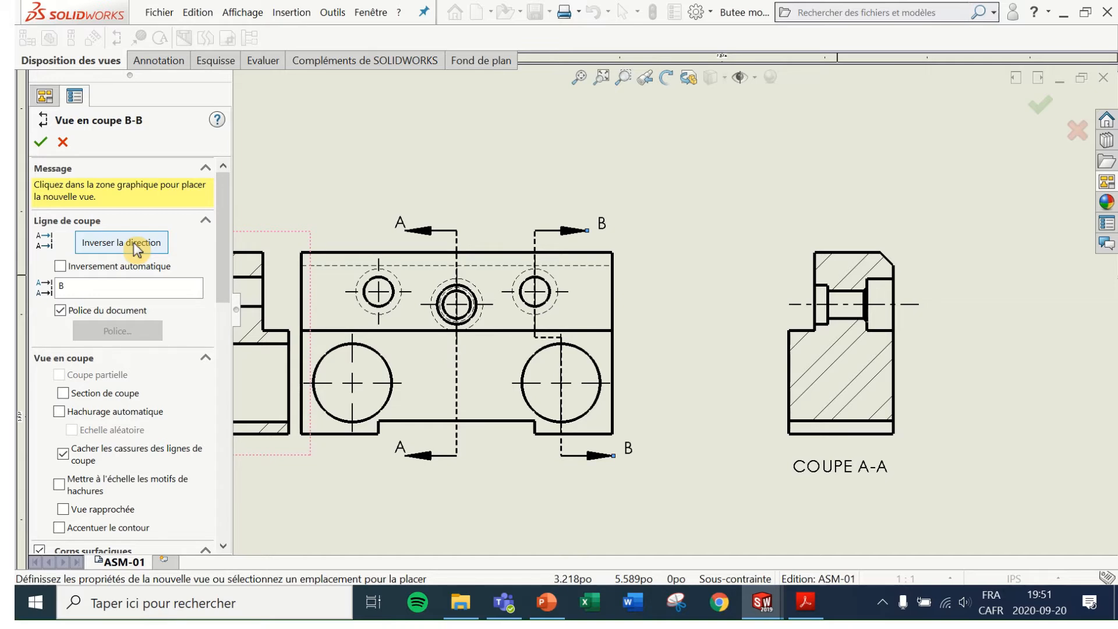
{"action": "left_click", "coordinate": [134, 245]}
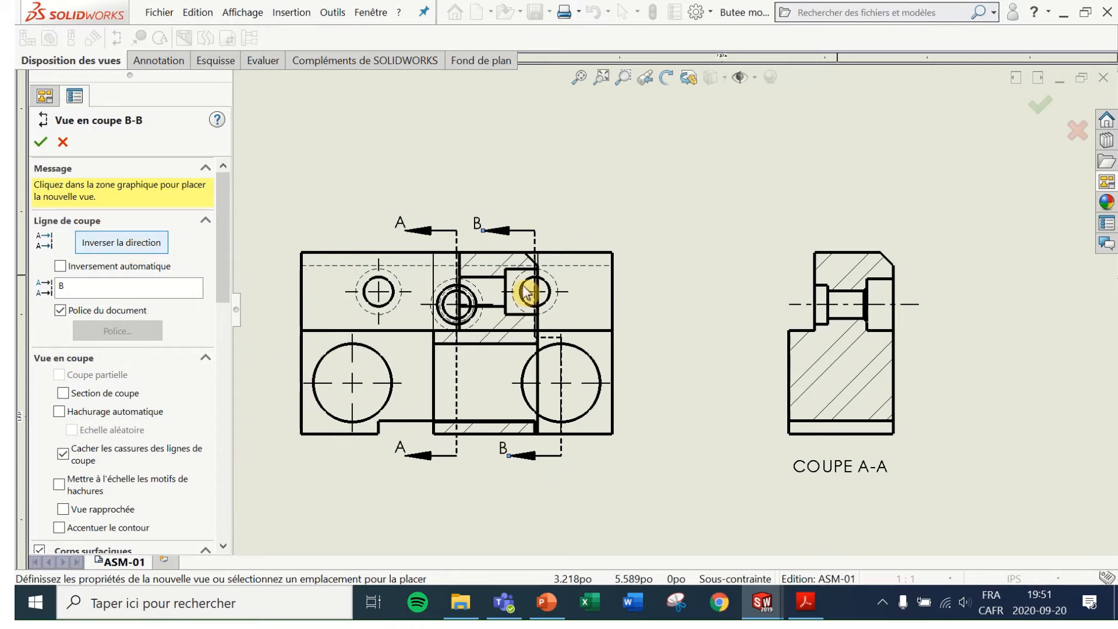
Step: Place section view B-B to the right of section view A-A and accept its properties
{"action": "scroll", "coordinate": [878, 327], "scroll_direction": "up", "scroll_amount": 2}
{"action": "scroll", "coordinate": [881, 327], "scroll_direction": "down", "scroll_amount": 1}
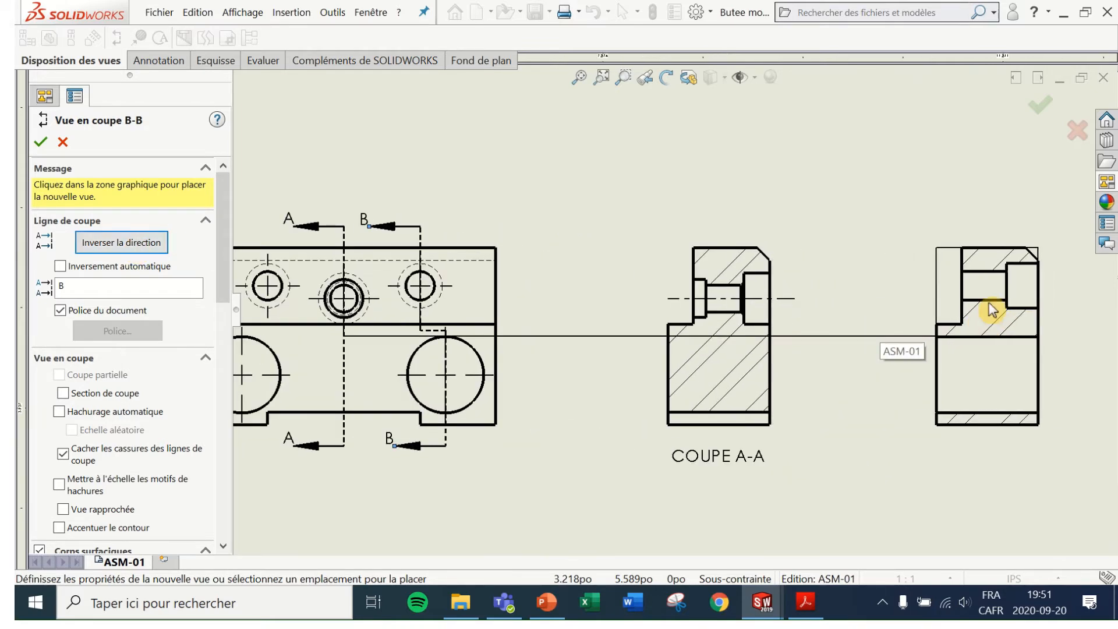
{"action": "left_click", "coordinate": [944, 317]}
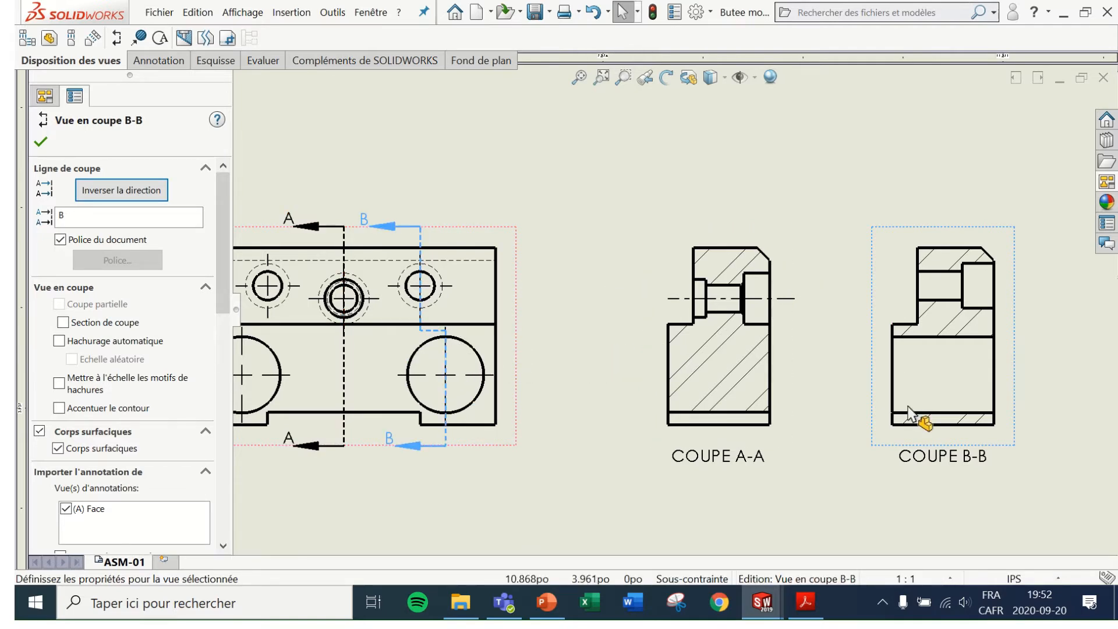
{"action": "scroll", "coordinate": [990, 355], "scroll_direction": "down", "scroll_amount": 1}
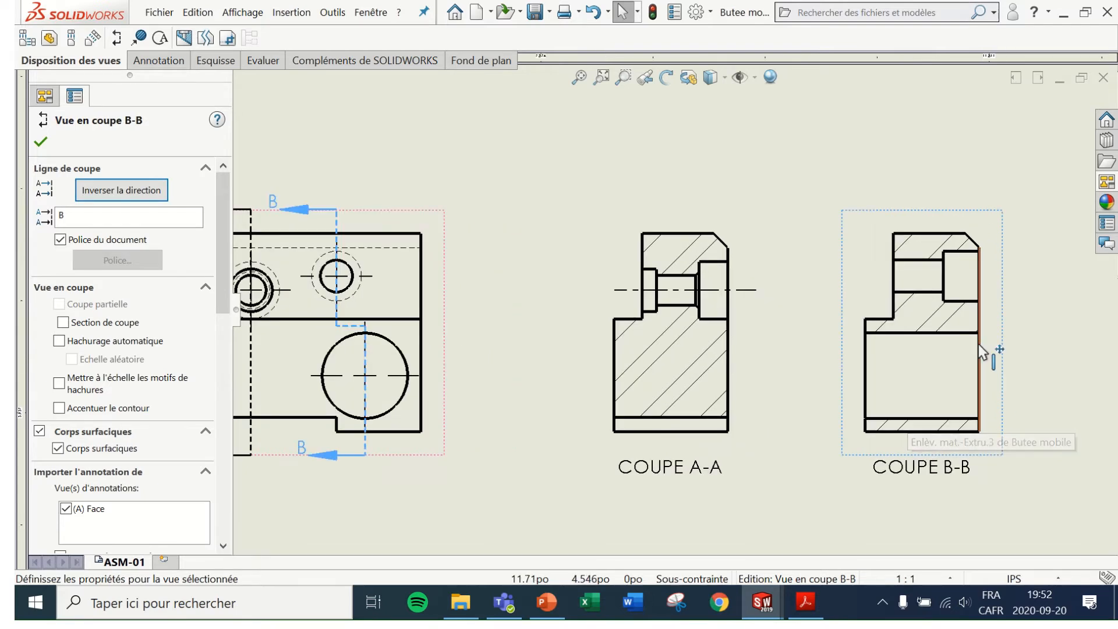
{"action": "scroll", "coordinate": [966, 339], "scroll_direction": "up", "scroll_amount": 1}
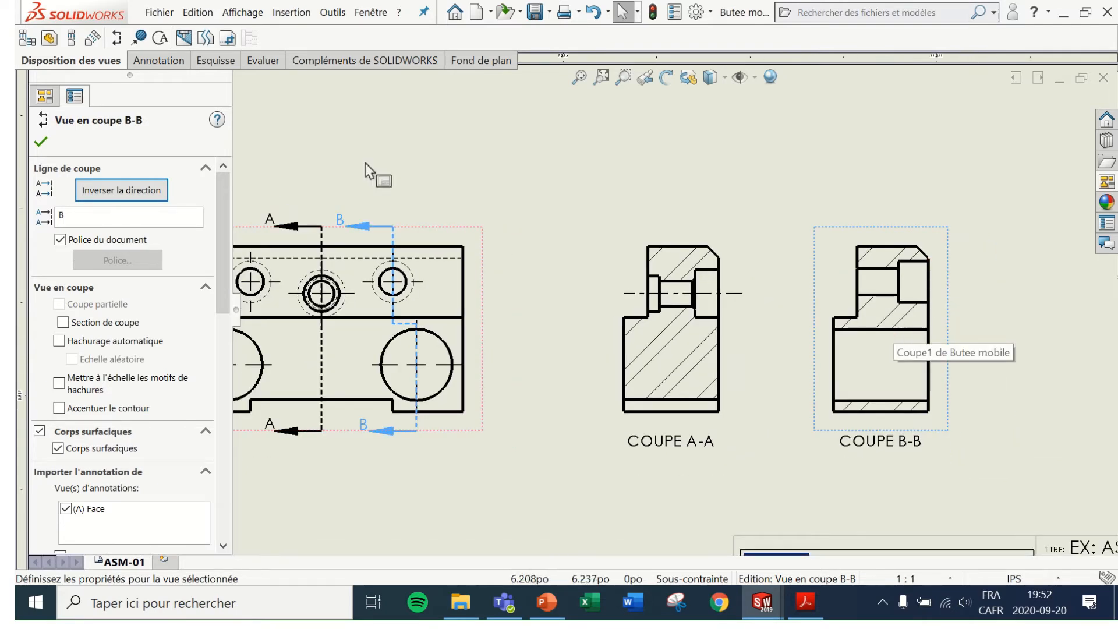
{"action": "left_click", "coordinate": [41, 144]}
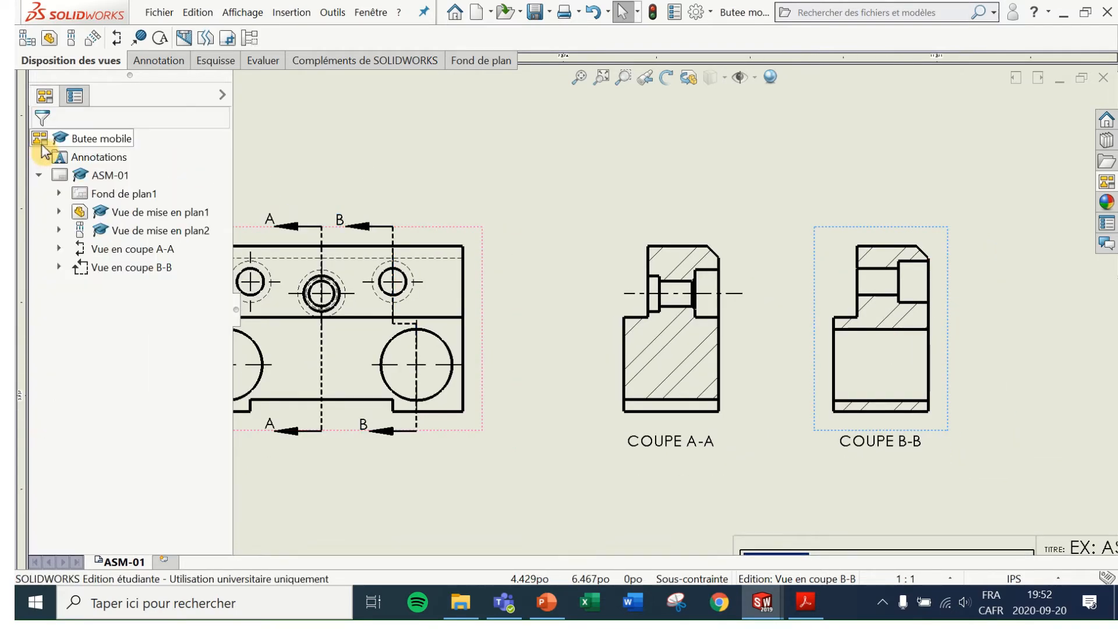
Step: Add automatic centrelines to both holes in section view B-B with the Centerline tool
{"action": "left_click", "coordinate": [155, 61]}
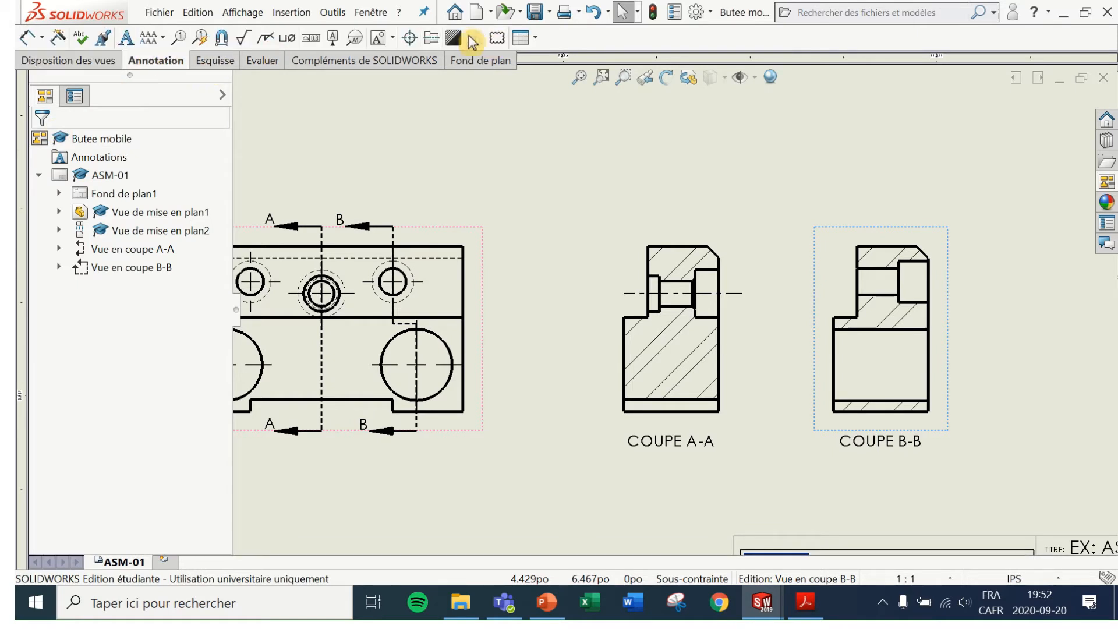
{"action": "left_click", "coordinate": [434, 38]}
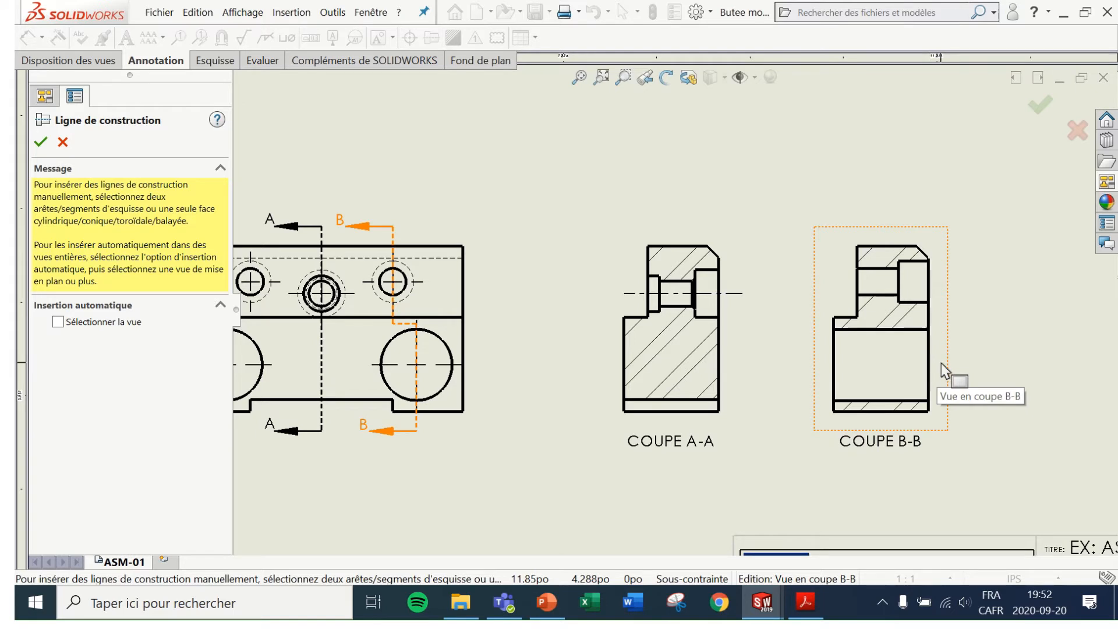
{"action": "left_click", "coordinate": [58, 322]}
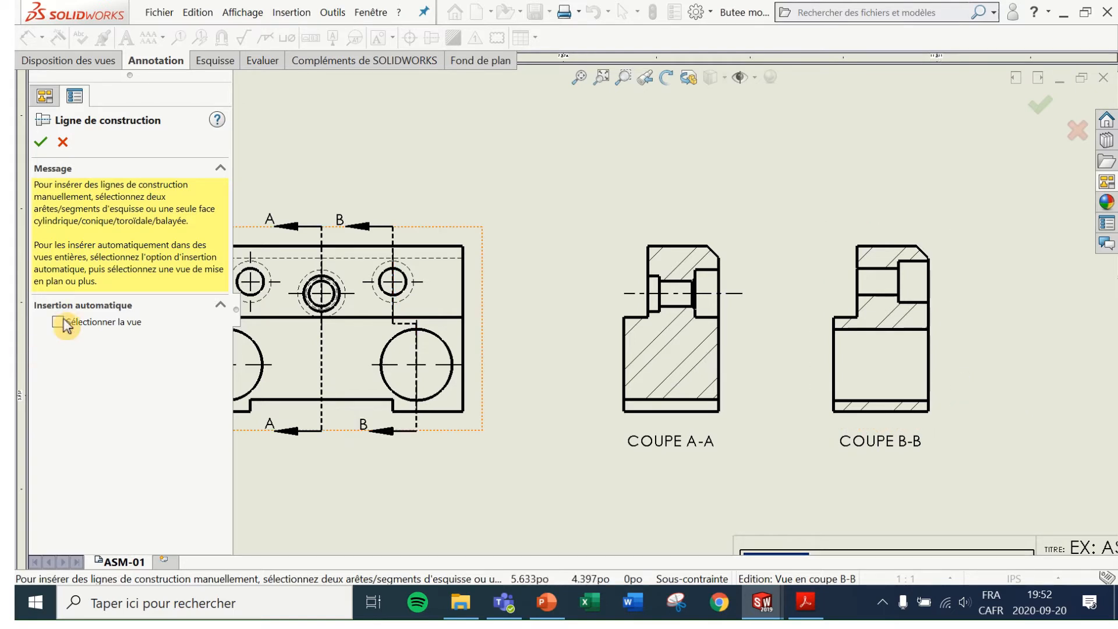
{"action": "left_click", "coordinate": [954, 368]}
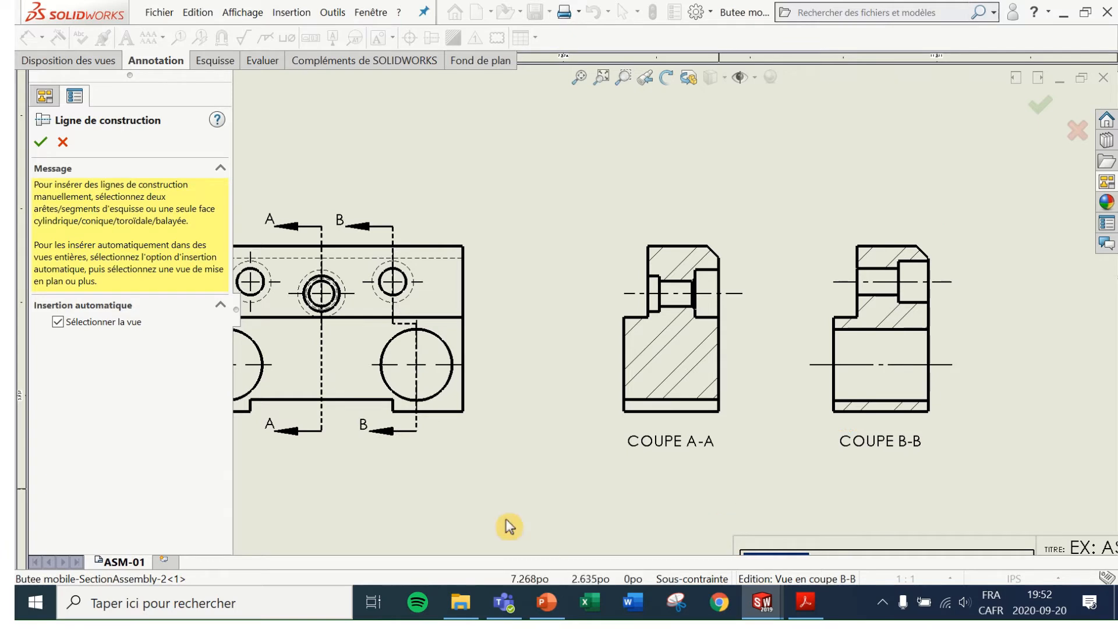
{"action": "left_click", "coordinate": [40, 142]}
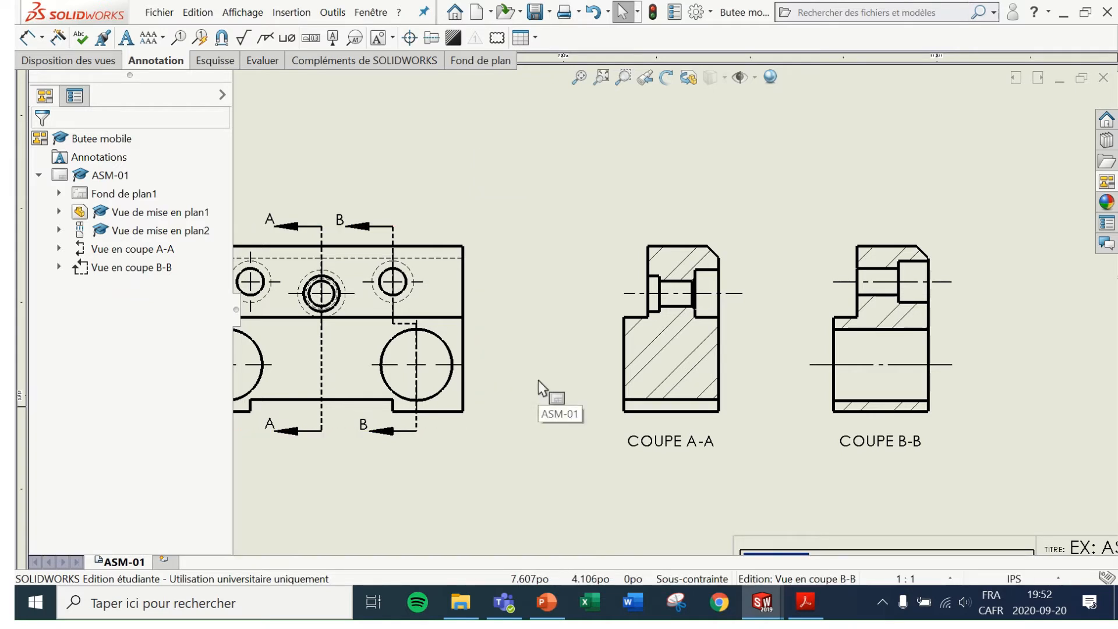
{"action": "scroll", "coordinate": [537, 379], "scroll_direction": "down", "scroll_amount": 1}
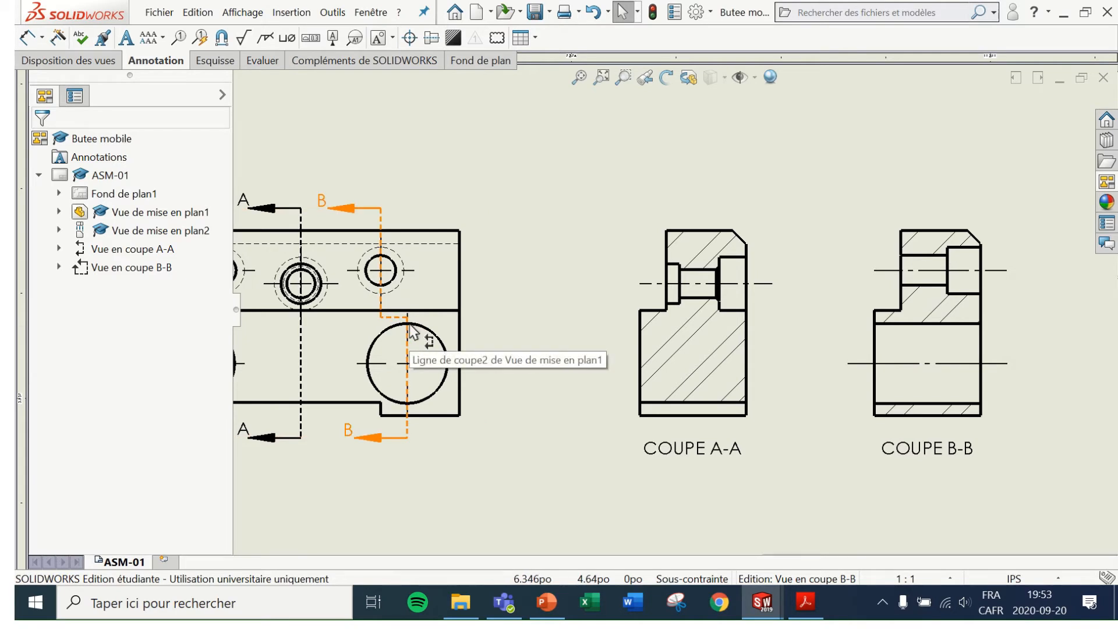
Step: Move section views A-A and B-B closer to the main view, keeping them side by side
{"action": "left_click_drag", "start_coordinate": [851, 319], "coordinate": [782, 322]}
{"action": "left_click_drag", "start_coordinate": [768, 356], "coordinate": [696, 356]}
{"action": "left_click_drag", "start_coordinate": [789, 324], "coordinate": [755, 321]}
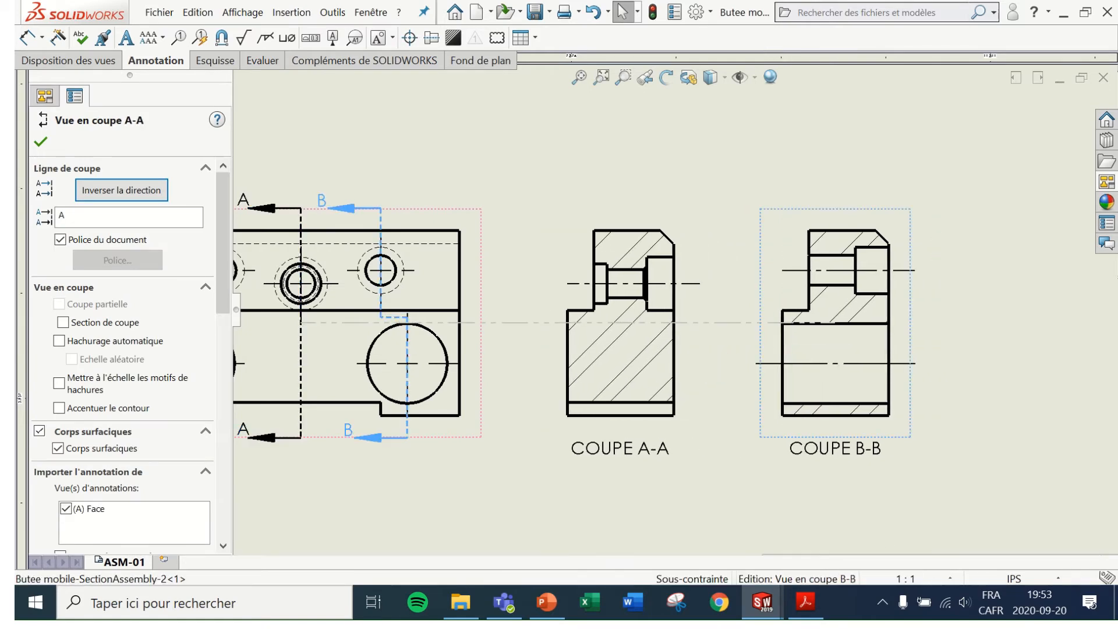
{"action": "left_click", "coordinate": [998, 368]}
{"action": "scroll", "coordinate": [882, 230], "scroll_direction": "up", "scroll_amount": 6}
{"action": "scroll", "coordinate": [882, 229], "scroll_direction": "down", "scroll_amount": 2}
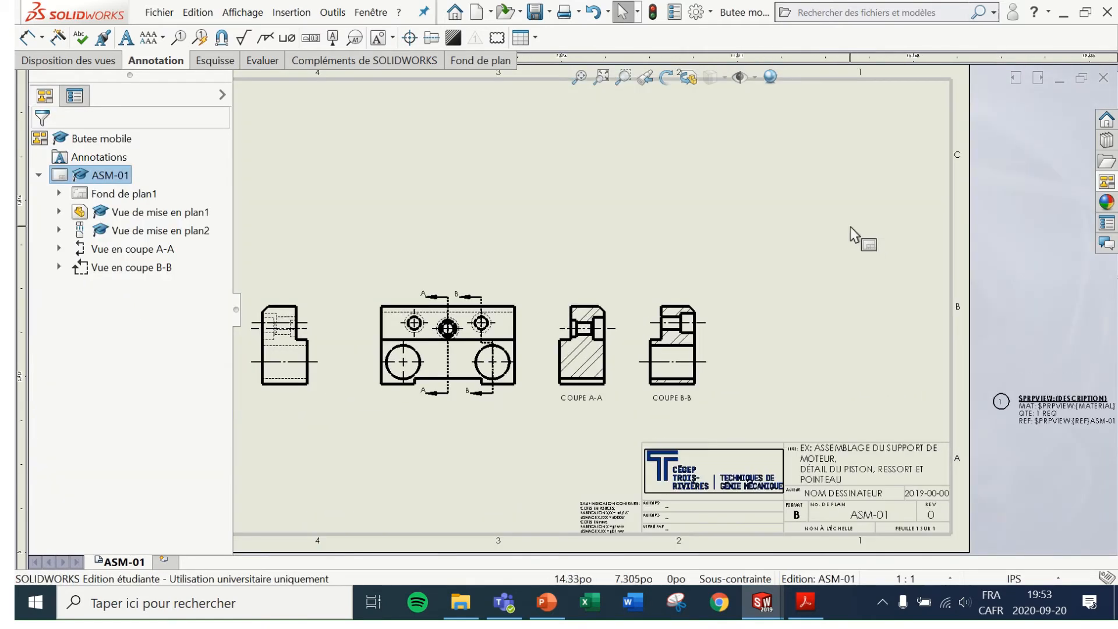
{"action": "scroll", "coordinate": [554, 225], "scroll_direction": "down", "scroll_amount": 3}
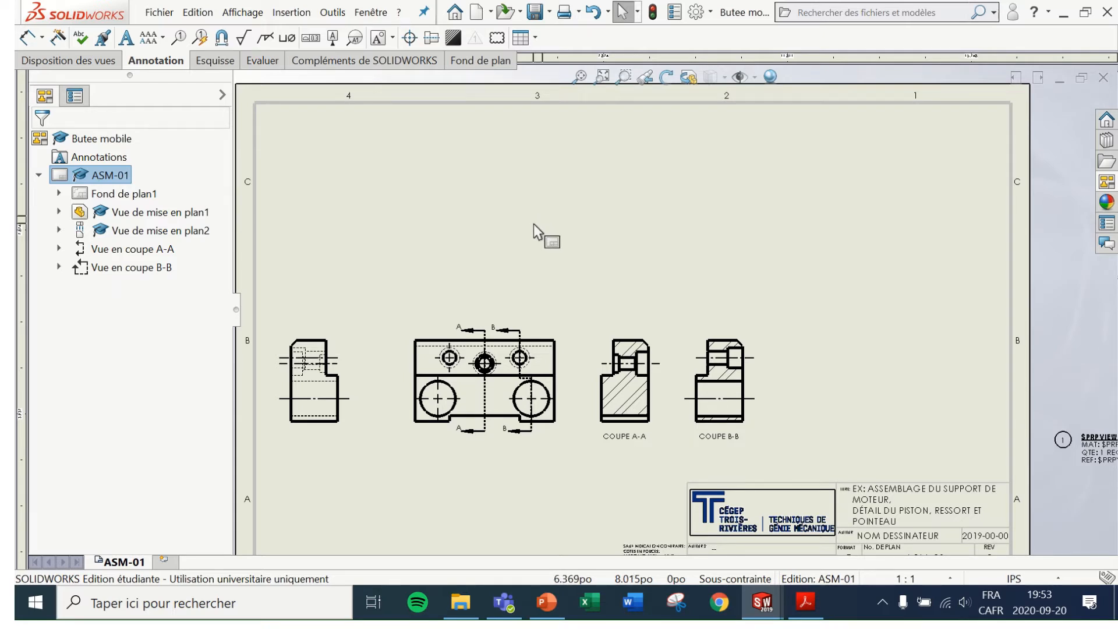
Step: Switch to the open part Demo_Coupe_secant.SLDPRT and turn it to examine its notched front face and holes
{"action": "left_click", "coordinate": [376, 13]}
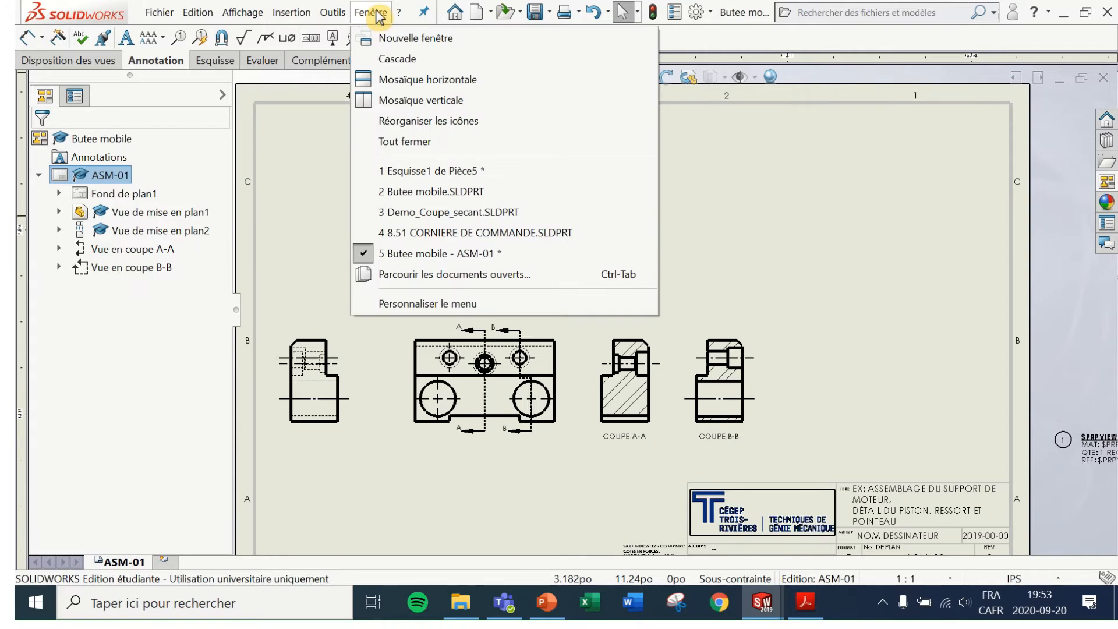
{"action": "left_click", "coordinate": [417, 216]}
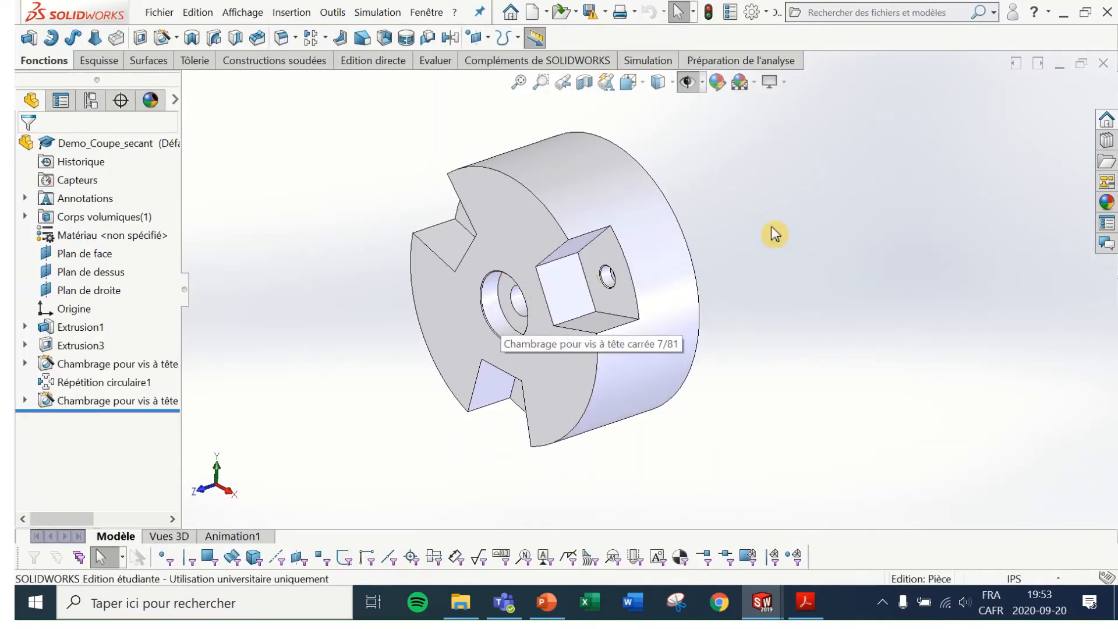
{"action": "middle_click_drag", "start_coordinate": [771, 279], "coordinate": [814, 294]}
{"action": "scroll", "coordinate": [702, 224], "scroll_direction": "down", "scroll_amount": 2}
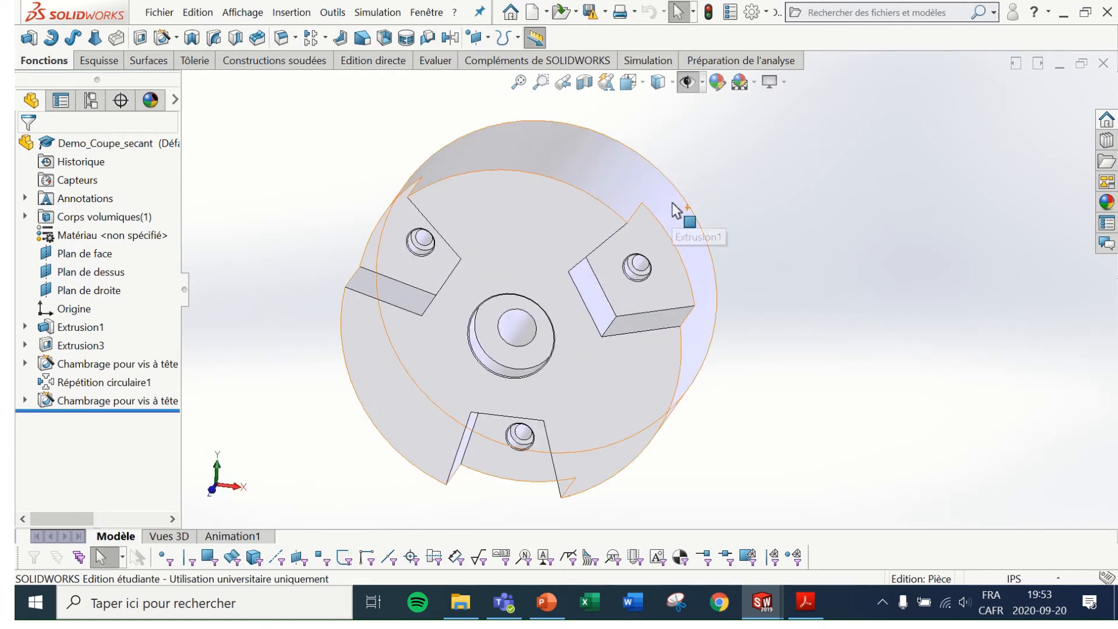
{"action": "left_click", "coordinate": [729, 172]}
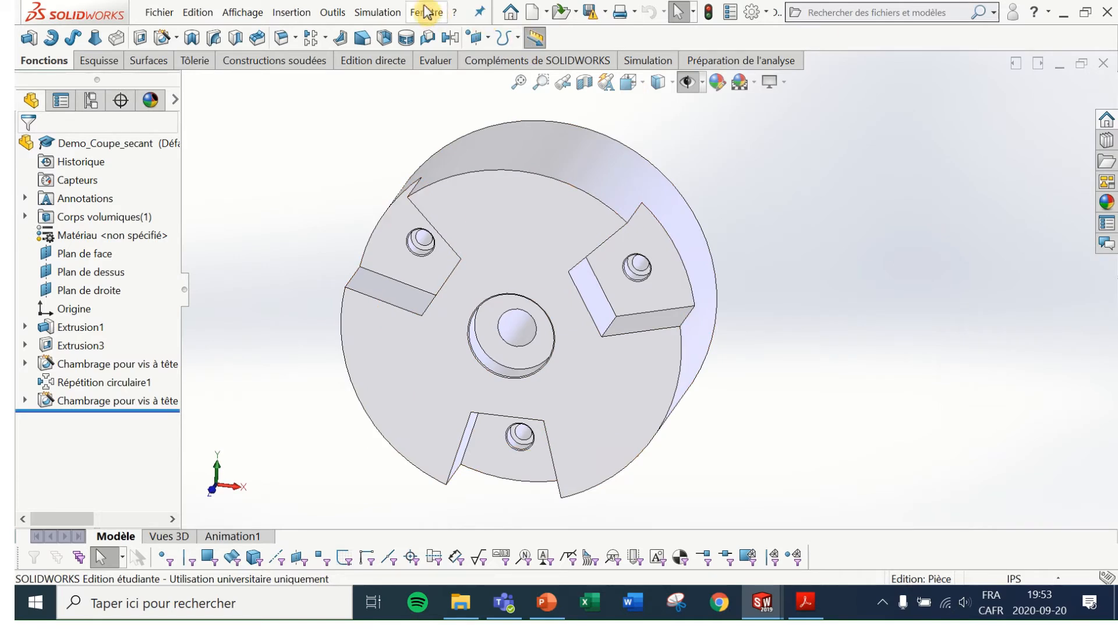
Step: Create a drawing from this part with the FORMAT B POUCE template, and narrow the feature tree to free the sheet
{"action": "left_click", "coordinate": [548, 16]}
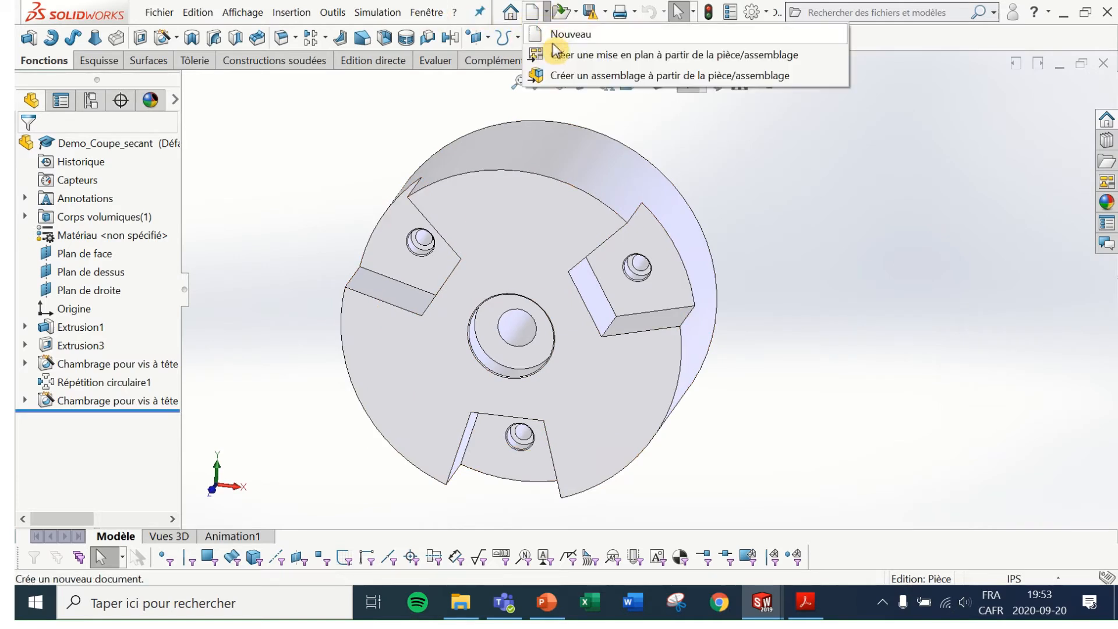
{"action": "left_click", "coordinate": [559, 53]}
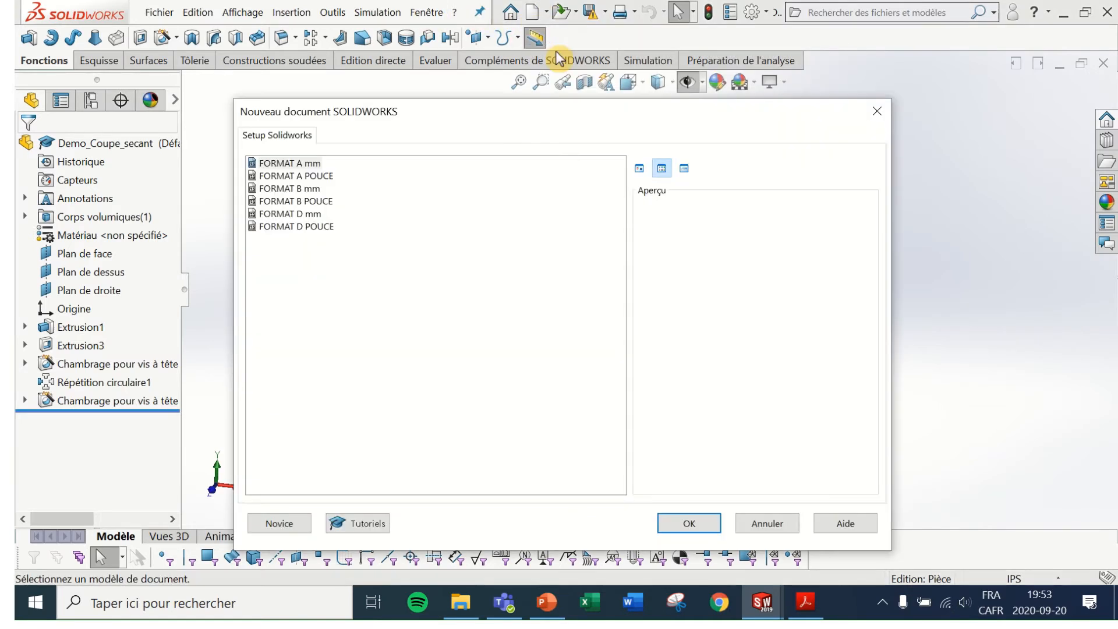
{"action": "left_click", "coordinate": [315, 202]}
{"action": "left_click", "coordinate": [697, 522]}
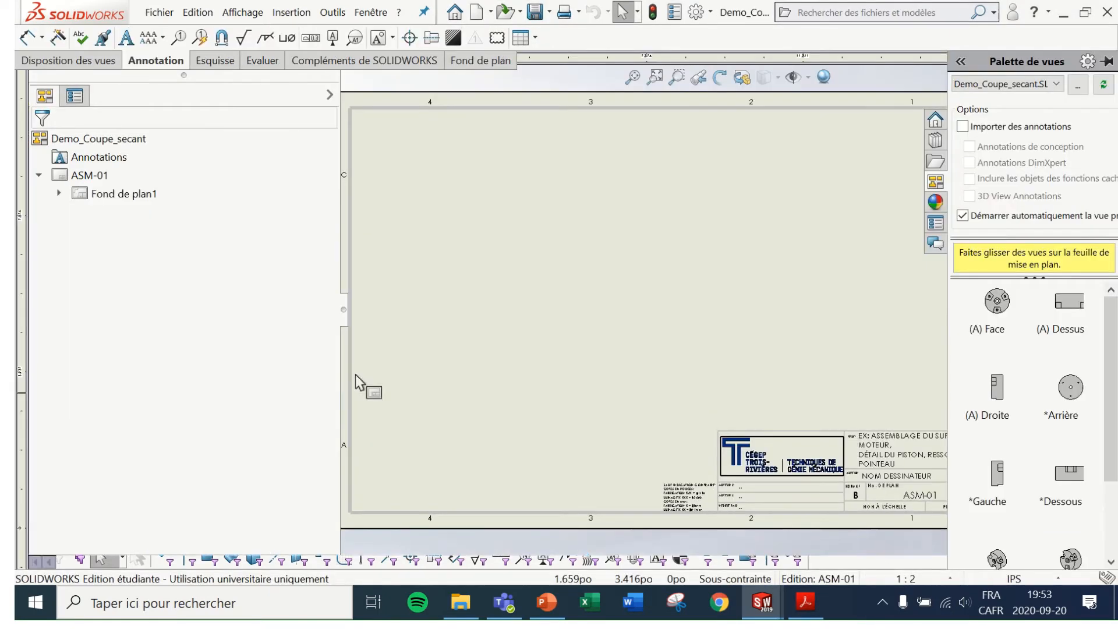
{"action": "left_click_drag", "start_coordinate": [341, 373], "coordinate": [246, 378]}
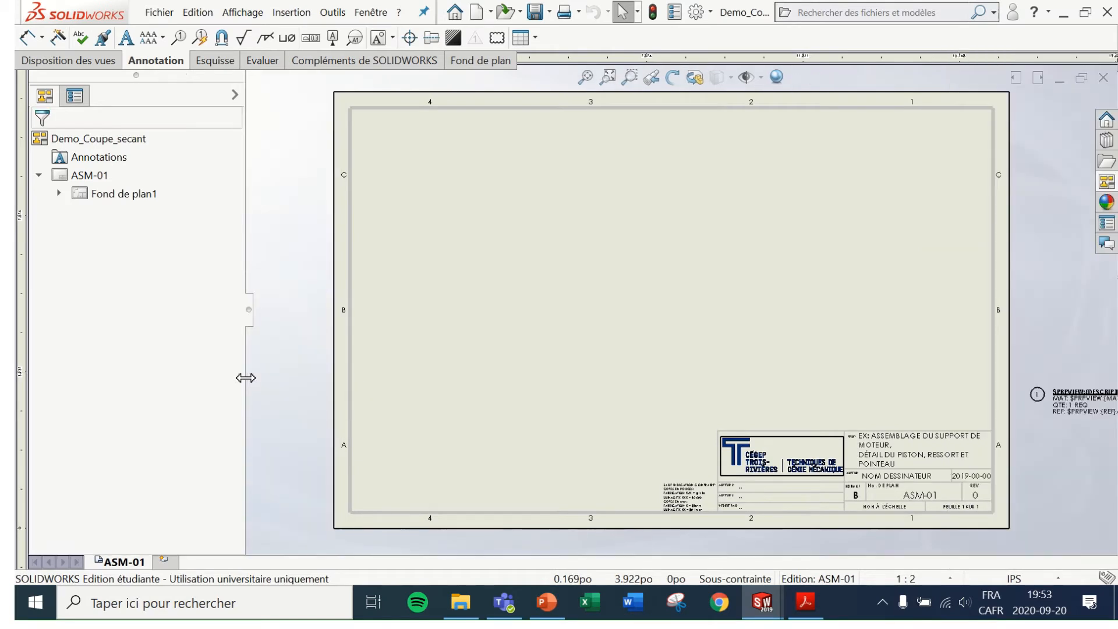
Step: Place the Face view in the sheet's left half and finish without adding projected views
{"action": "left_click", "coordinate": [1106, 182]}
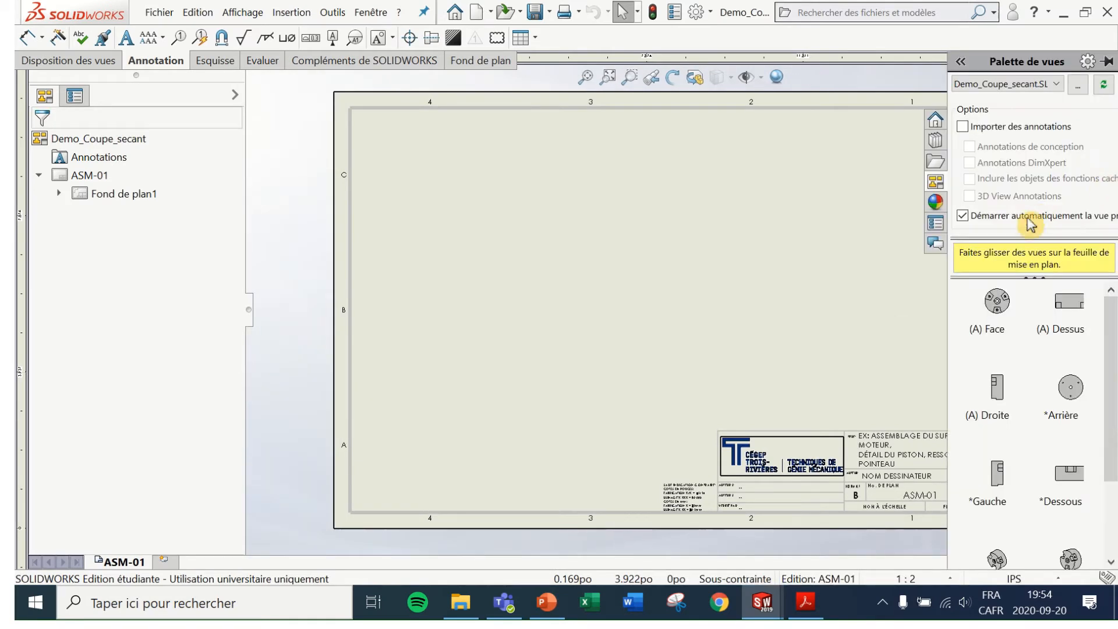
{"action": "left_click_drag", "start_coordinate": [1000, 305], "coordinate": [518, 309]}
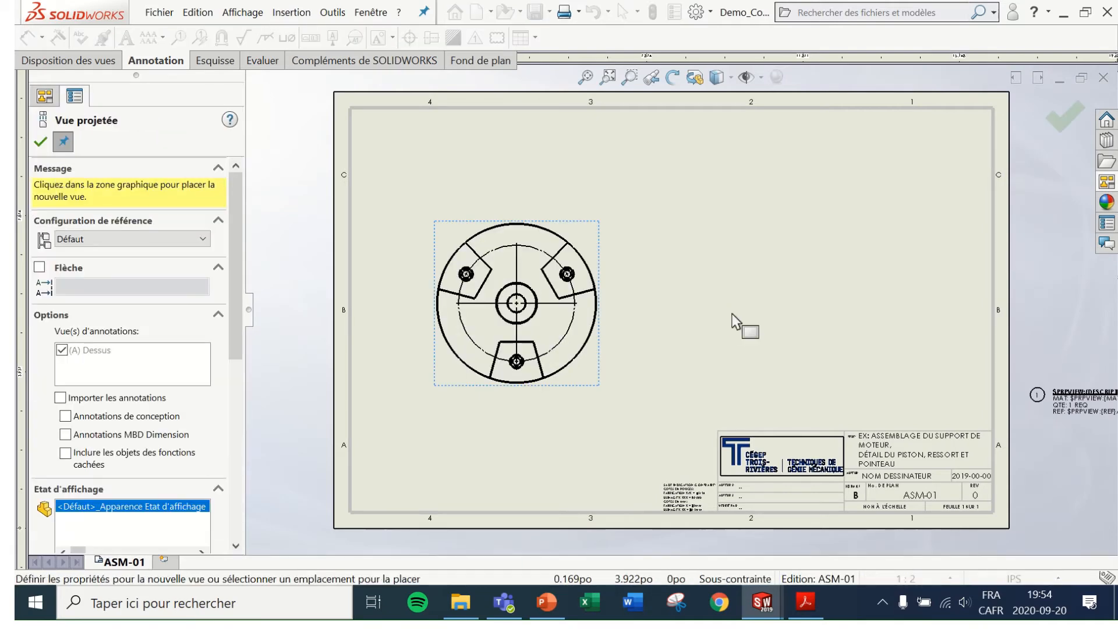
{"action": "left_click", "coordinate": [40, 141]}
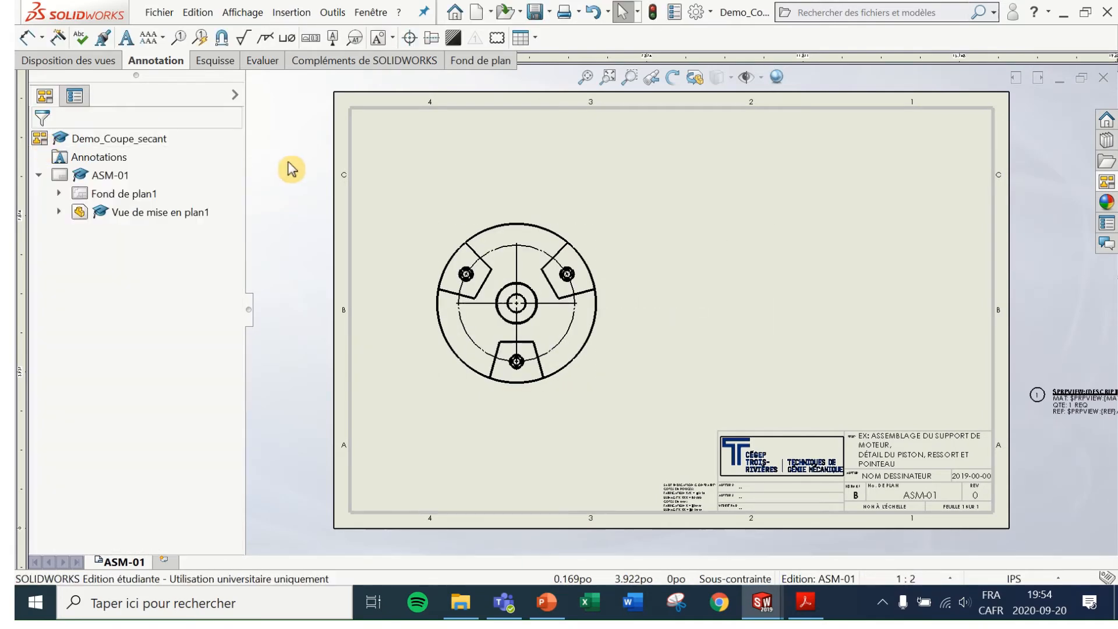
Step: Delete the automatic centre mark's long cross lines and the upper arc of the bolt circle between the two upper holes
{"action": "scroll", "coordinate": [515, 294], "scroll_direction": "down", "scroll_amount": 5}
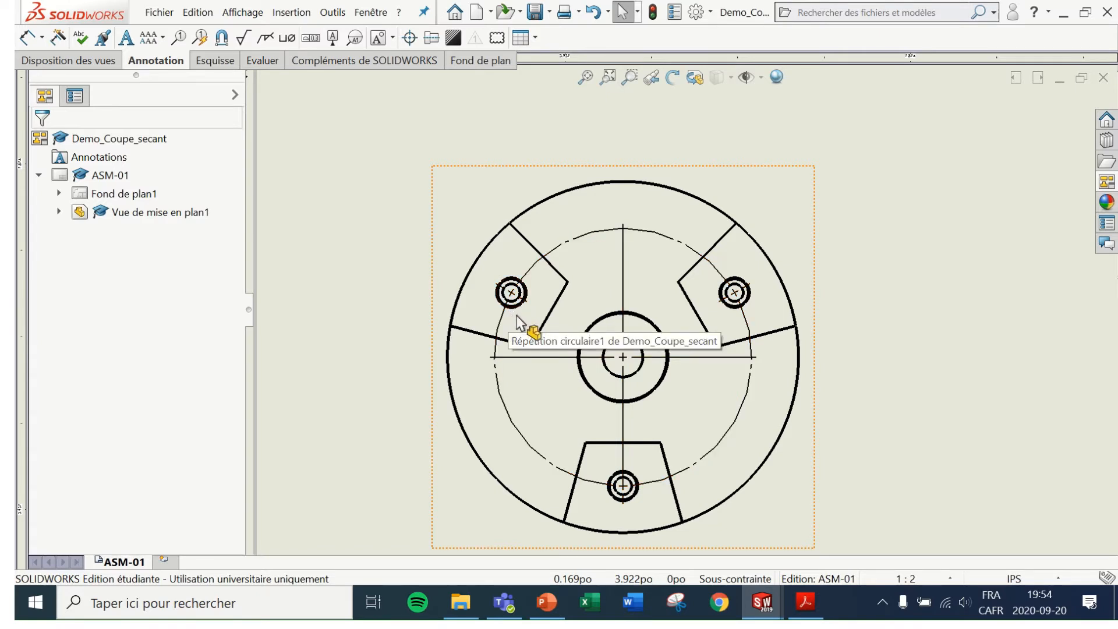
{"action": "left_click", "coordinate": [540, 357]}
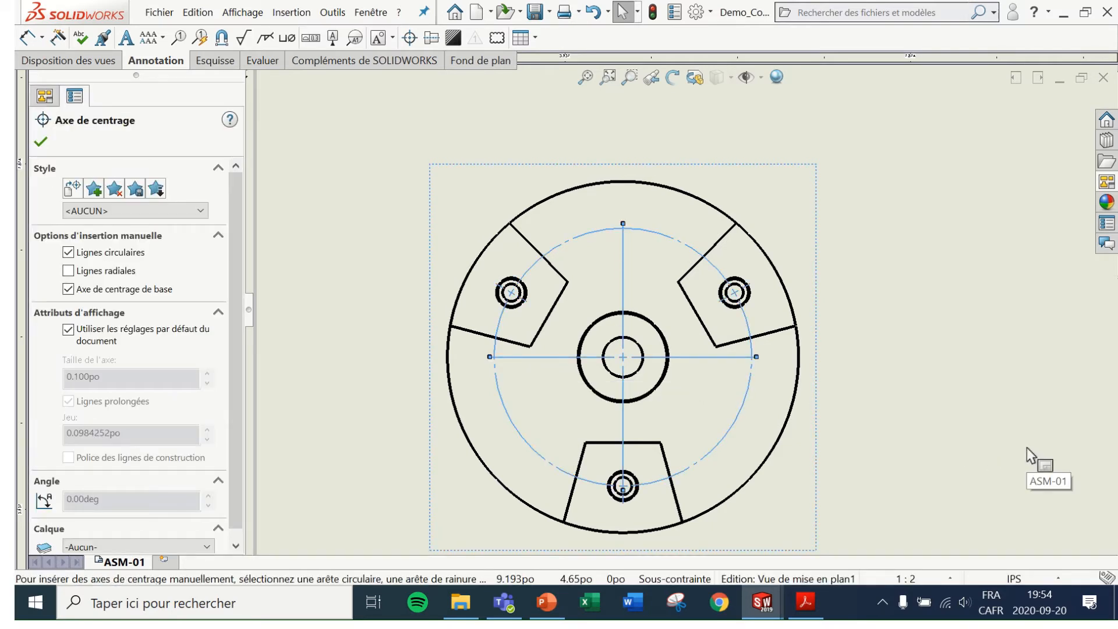
{"action": "key", "text": "Delete"}
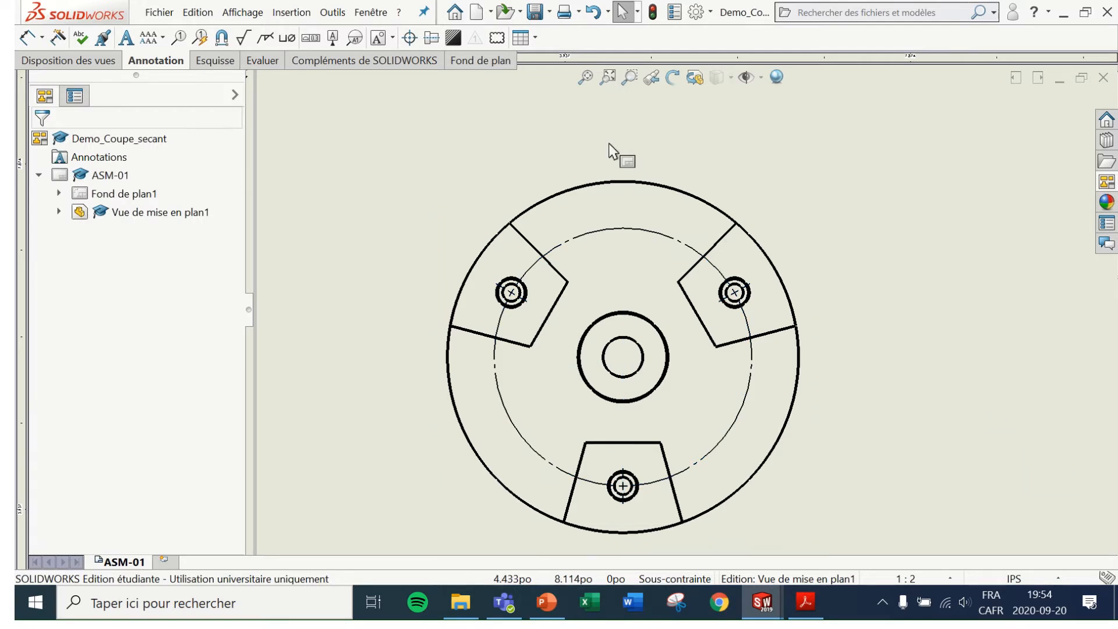
{"action": "left_click", "coordinate": [587, 235]}
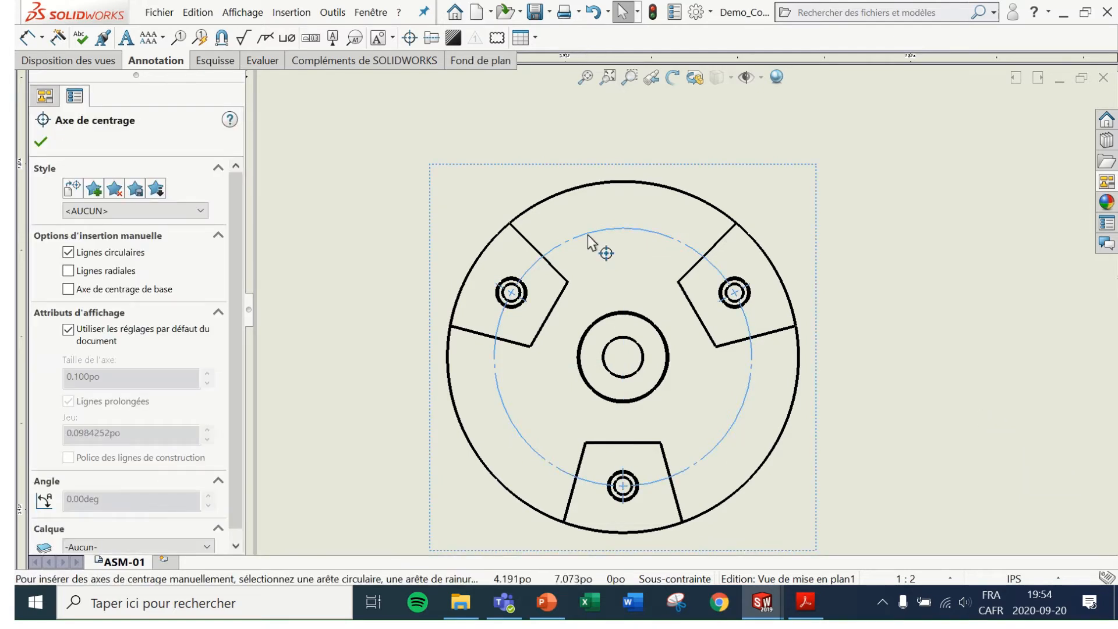
{"action": "key", "text": "Delete"}
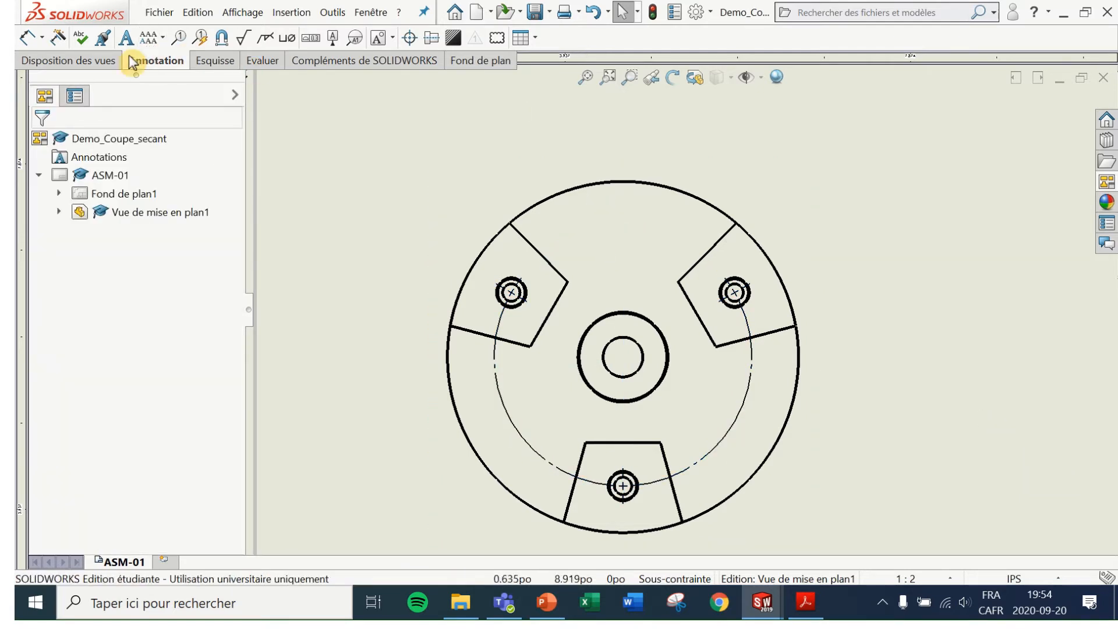
Step: Add a circular centre mark set with circular lines and a base centre mark, using the disc's outer edge and the three small holes
{"action": "left_click", "coordinate": [410, 39]}
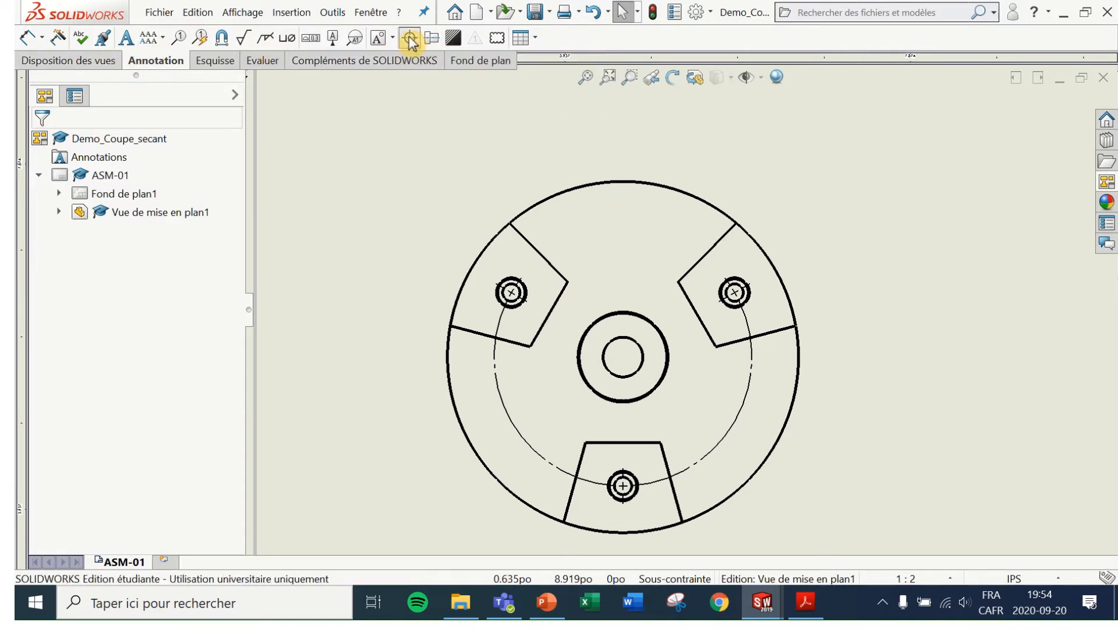
{"action": "left_click_drag", "start_coordinate": [234, 305], "coordinate": [242, 393]}
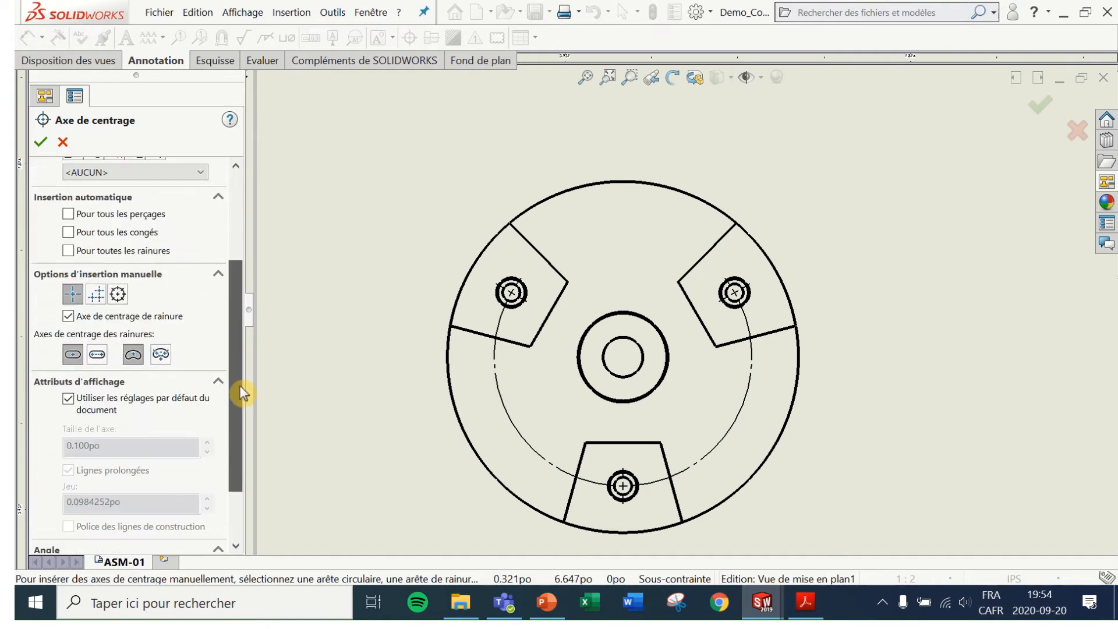
{"action": "left_click", "coordinate": [119, 295]}
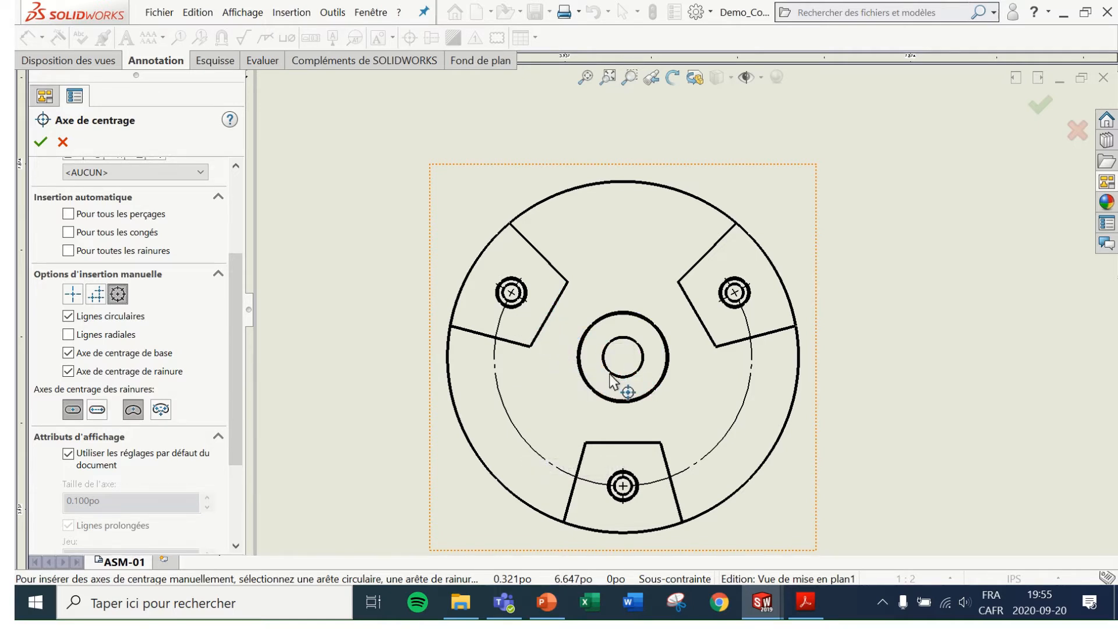
{"action": "left_click", "coordinate": [716, 509]}
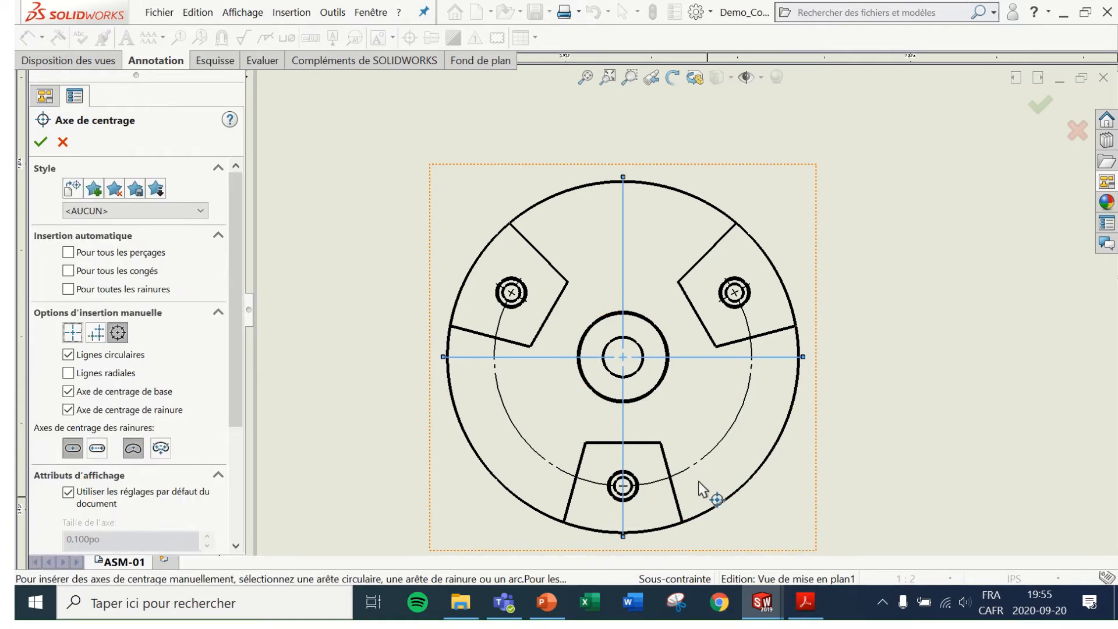
{"action": "left_click", "coordinate": [518, 308]}
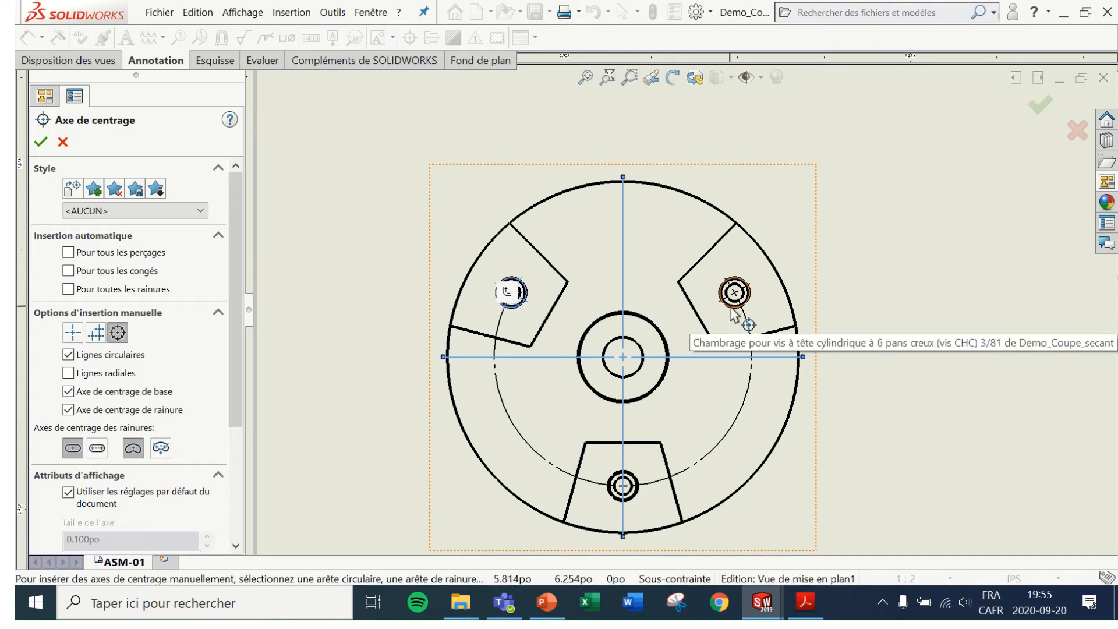
{"action": "left_click", "coordinate": [507, 291]}
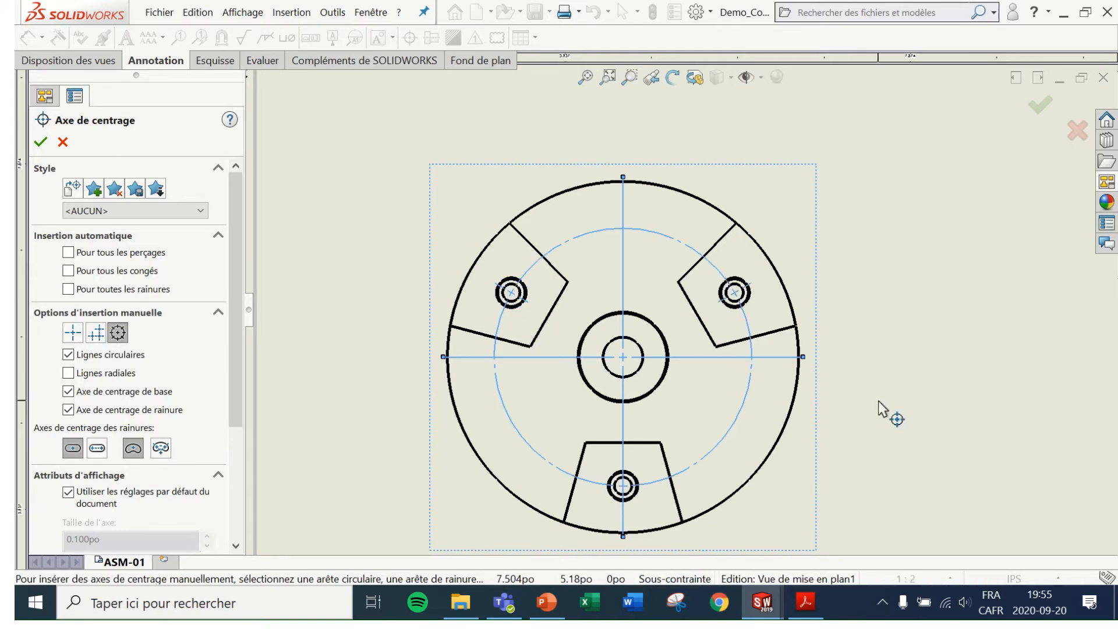
{"action": "scroll", "coordinate": [655, 352], "scroll_direction": "up", "scroll_amount": 3}
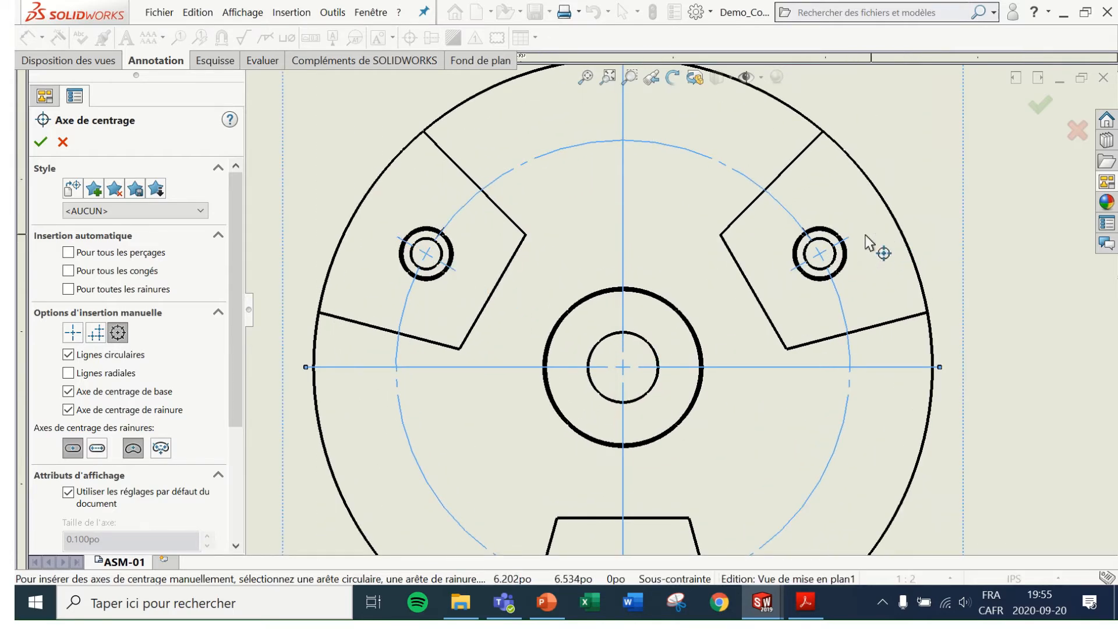
{"action": "scroll", "coordinate": [741, 349], "scroll_direction": "down", "scroll_amount": 5}
{"action": "scroll", "coordinate": [653, 448], "scroll_direction": "up", "scroll_amount": 2}
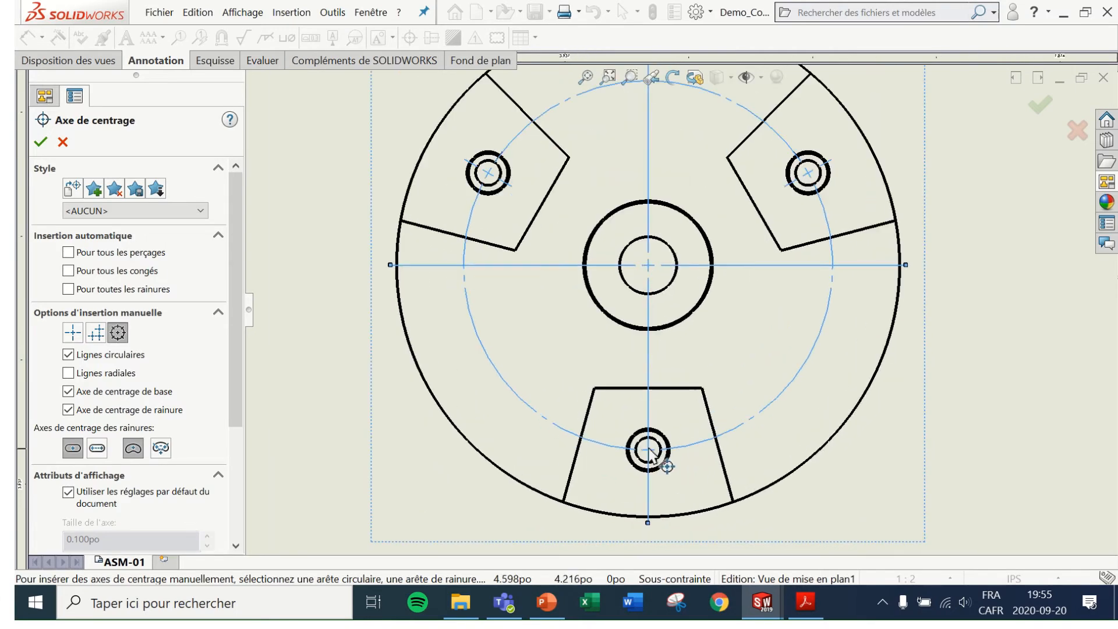
{"action": "scroll", "coordinate": [655, 326], "scroll_direction": "down", "scroll_amount": 3}
{"action": "scroll", "coordinate": [655, 319], "scroll_direction": "up", "scroll_amount": 3}
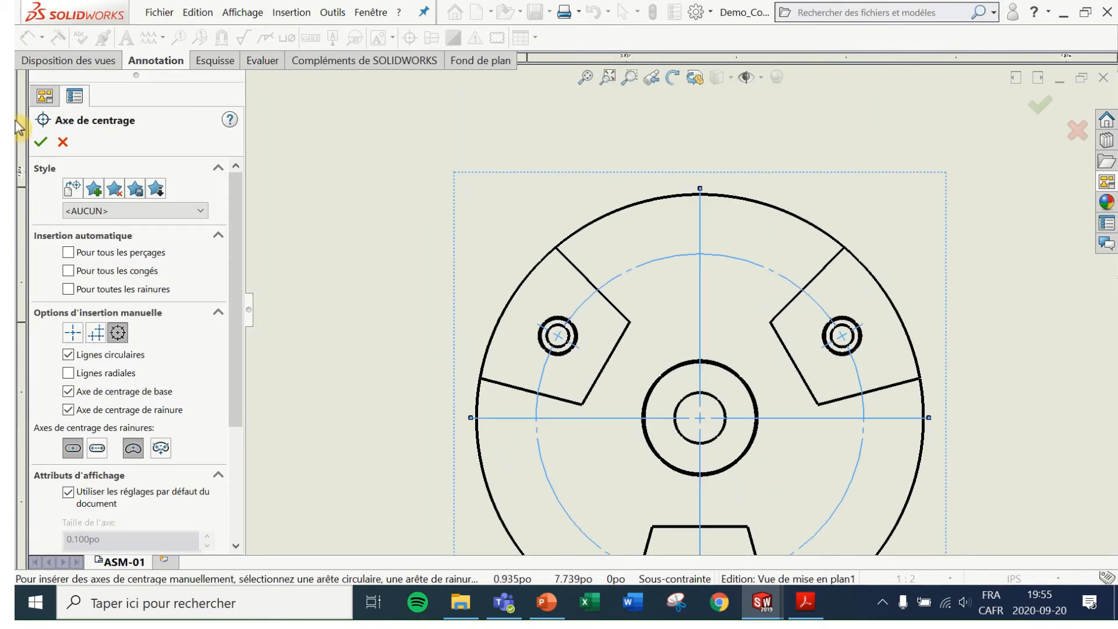
{"action": "left_click", "coordinate": [41, 142]}
Step: Remove the base centre mark's long horizontal and vertical lines, keeping the bolt circle
{"action": "scroll", "coordinate": [768, 417], "scroll_direction": "down", "scroll_amount": 2}
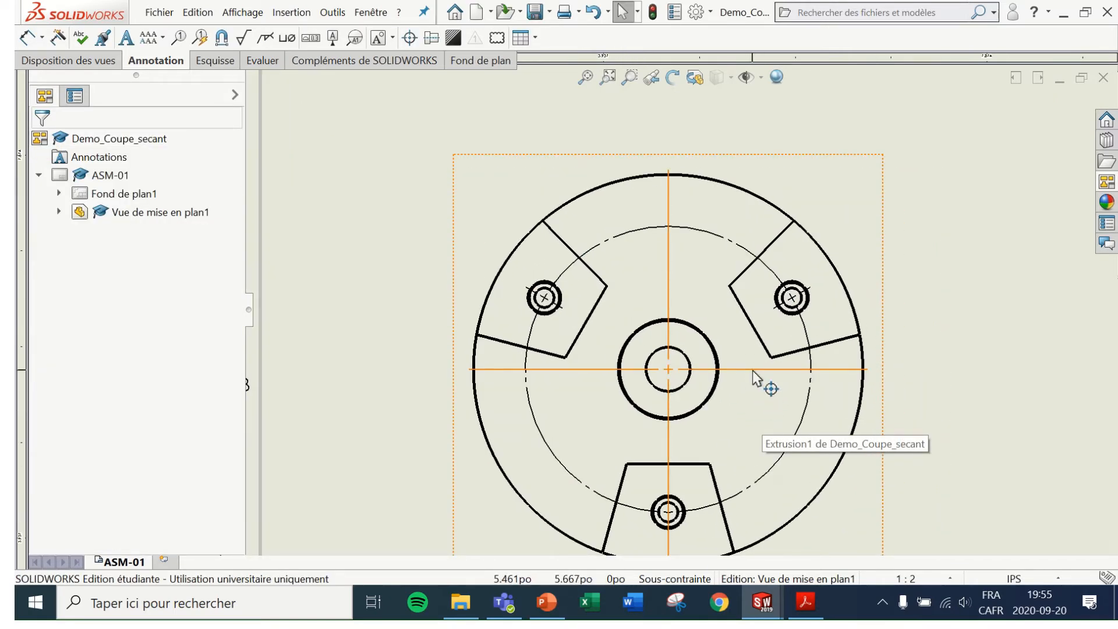
{"action": "left_click", "coordinate": [755, 379]}
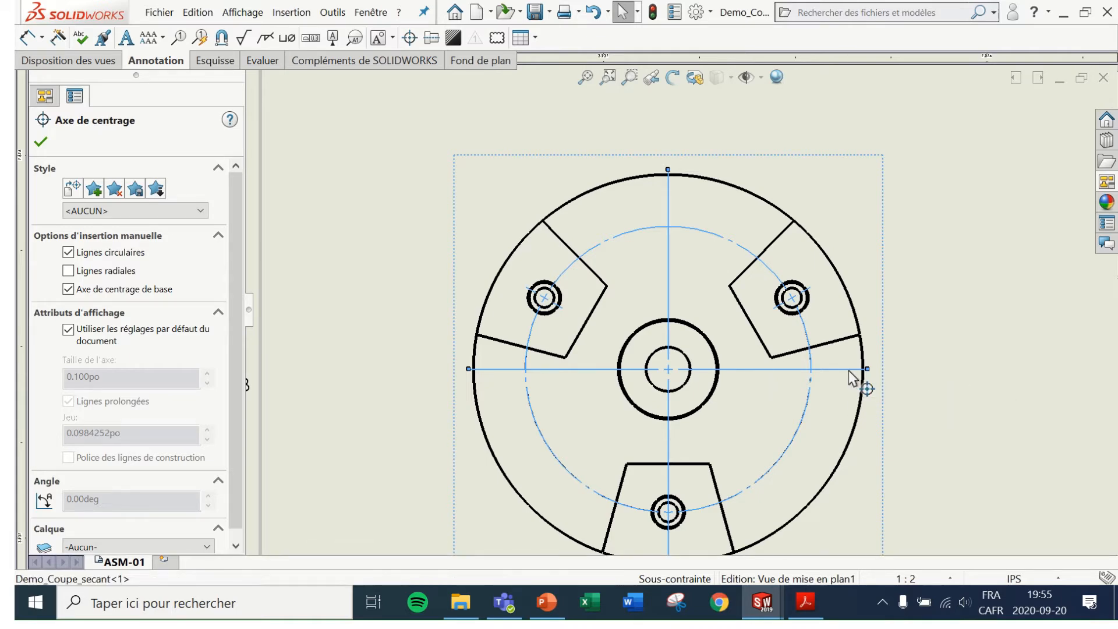
{"action": "key", "text": "Escape"}
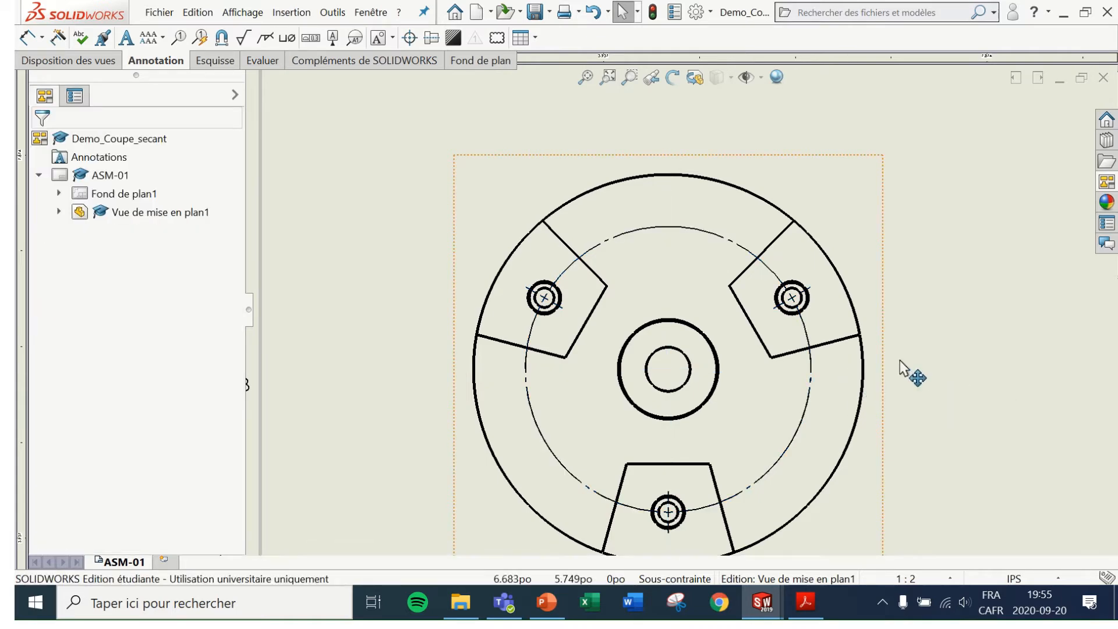
Step: Extend the radial centre mark line of each of the three small holes to just past the disc's centre
{"action": "left_click", "coordinate": [772, 310]}
{"action": "left_click_drag", "start_coordinate": [772, 310], "coordinate": [681, 417]}
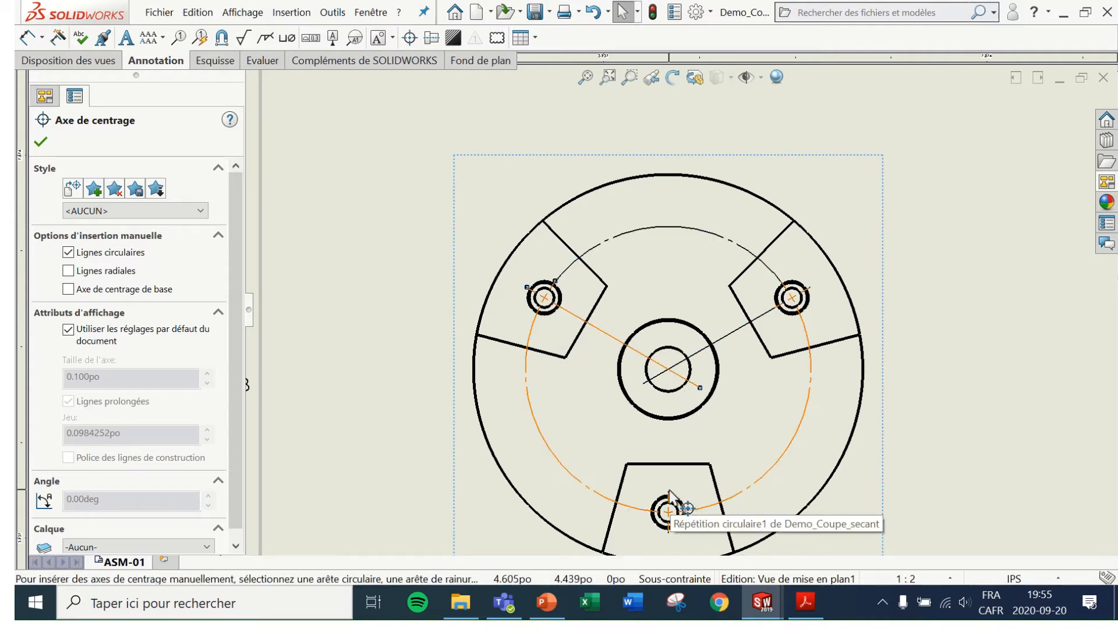
{"action": "left_click", "coordinate": [667, 511]}
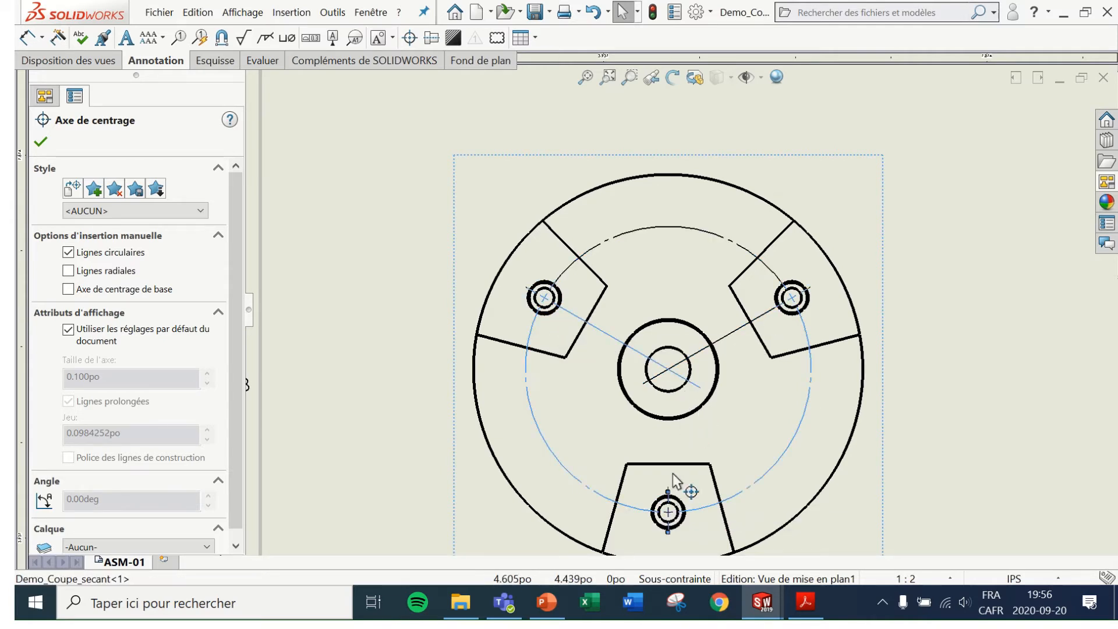
{"action": "left_click", "coordinate": [962, 438]}
{"action": "scroll", "coordinate": [918, 366], "scroll_direction": "up", "scroll_amount": 2}
{"action": "scroll", "coordinate": [917, 366], "scroll_direction": "down", "scroll_amount": 1}
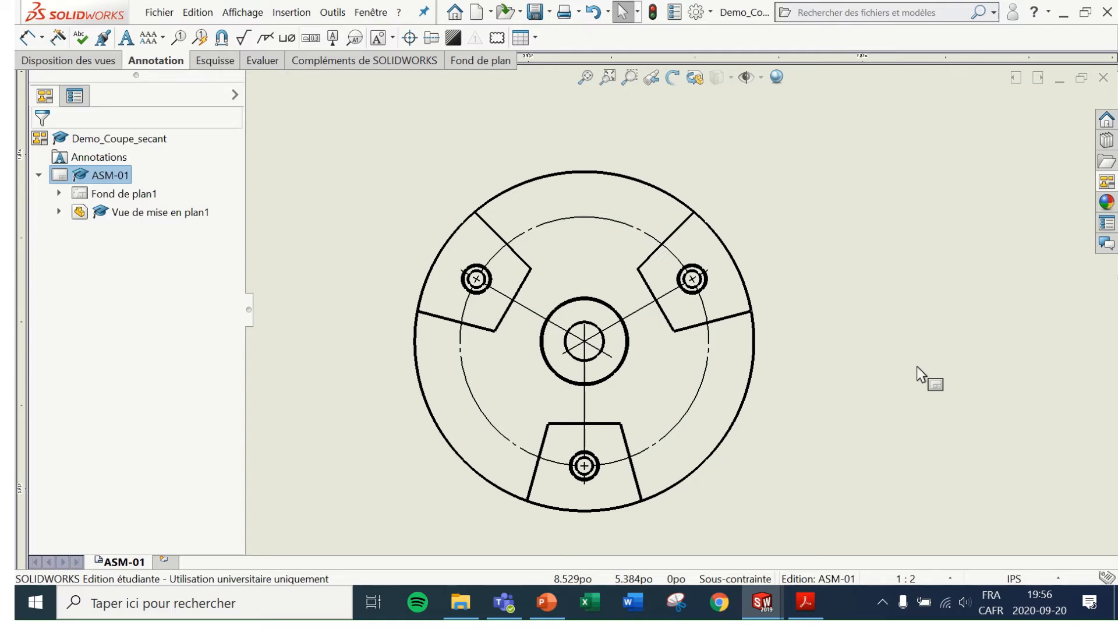
{"action": "scroll", "coordinate": [916, 365], "scroll_direction": "up", "scroll_amount": 3}
{"action": "scroll", "coordinate": [856, 317], "scroll_direction": "down", "scroll_amount": 1}
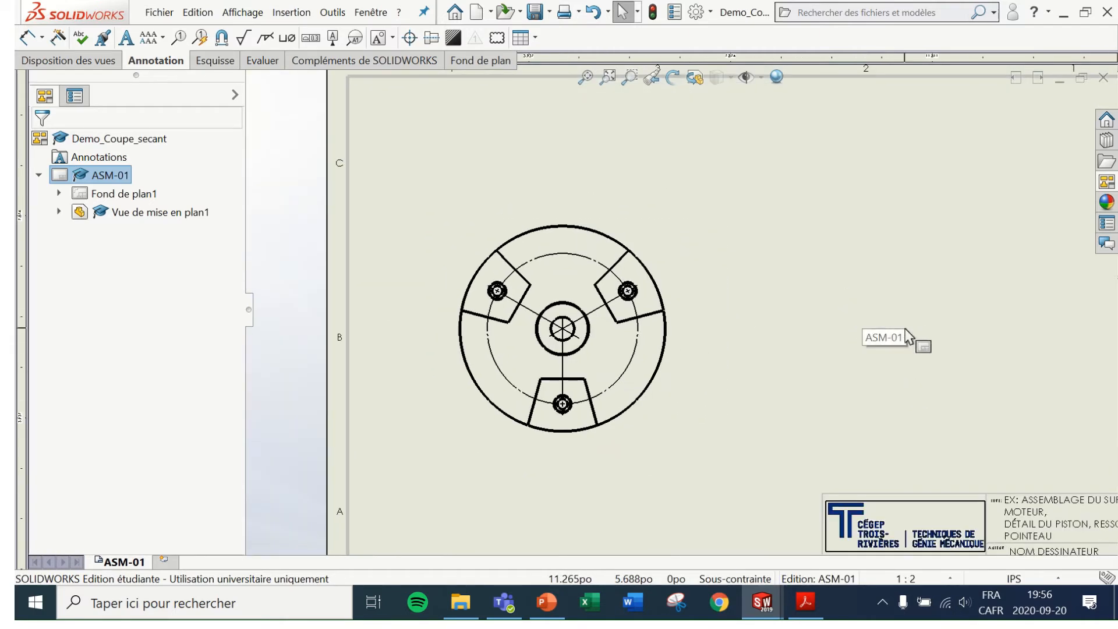
Step: Start a section view with an aligned cutting line from the disc's centre through the upper-right small hole and the lower small hole
{"action": "left_click", "coordinate": [95, 60]}
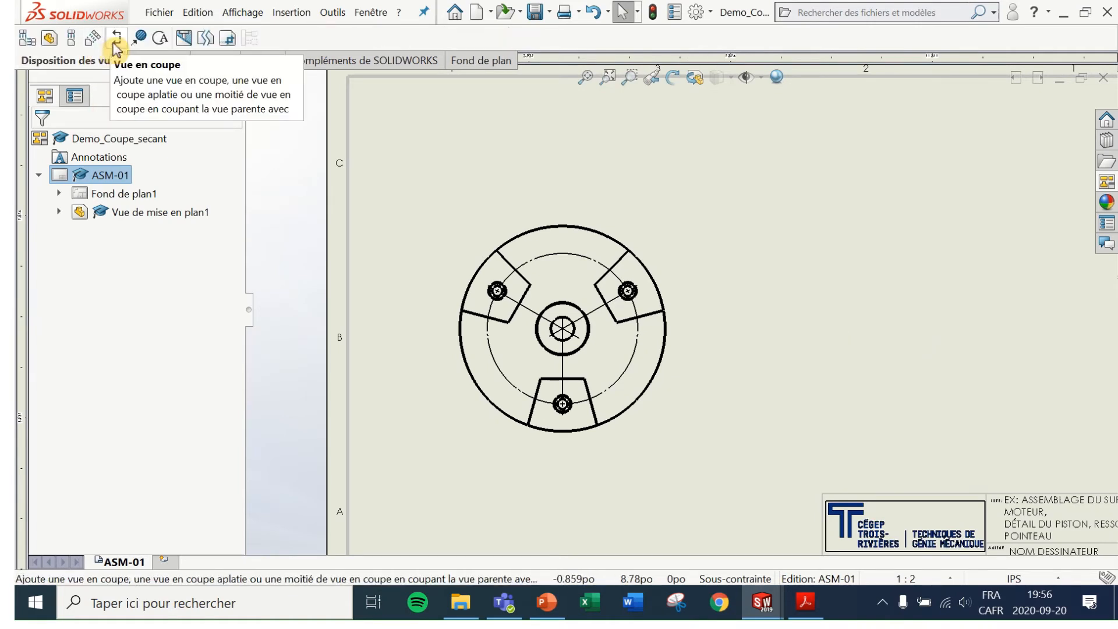
{"action": "left_click", "coordinate": [117, 41]}
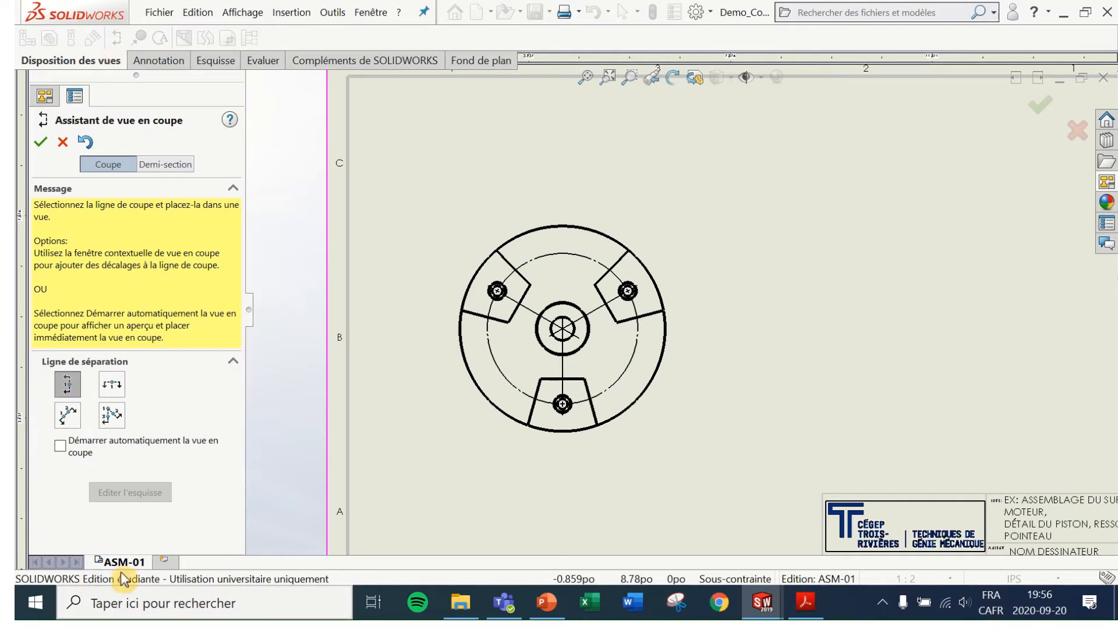
{"action": "left_click", "coordinate": [117, 423]}
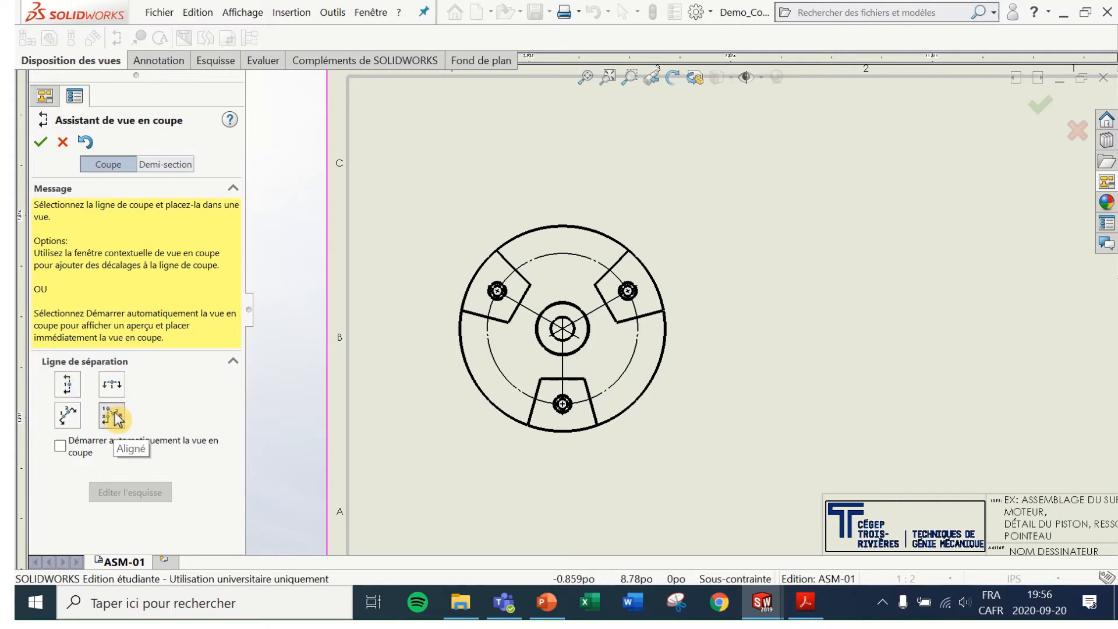
{"action": "left_click", "coordinate": [115, 419]}
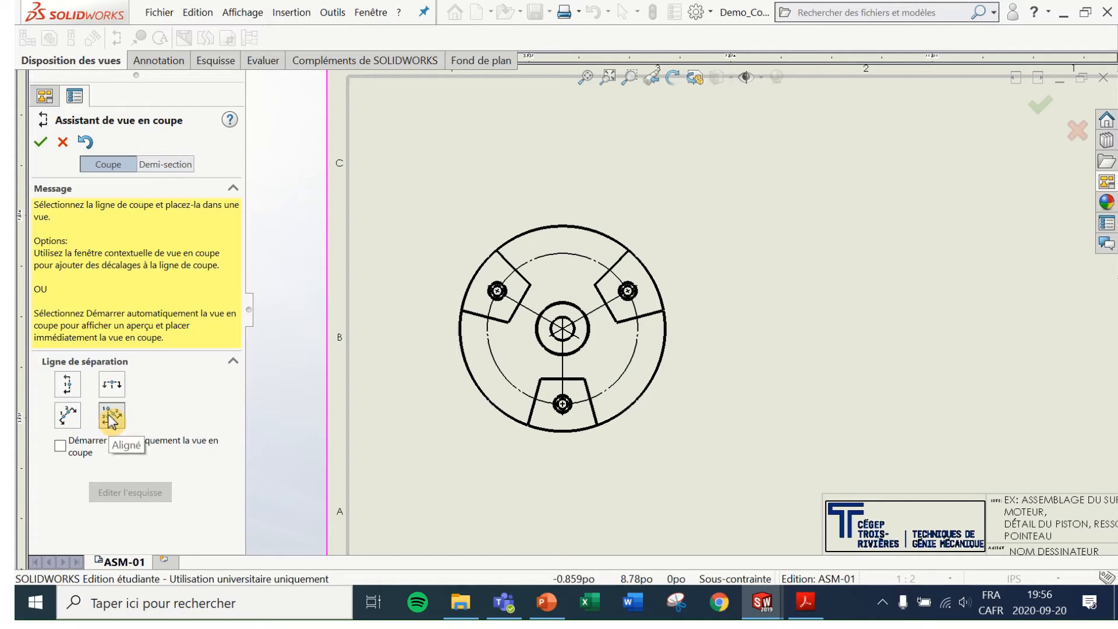
{"action": "left_click", "coordinate": [566, 335]}
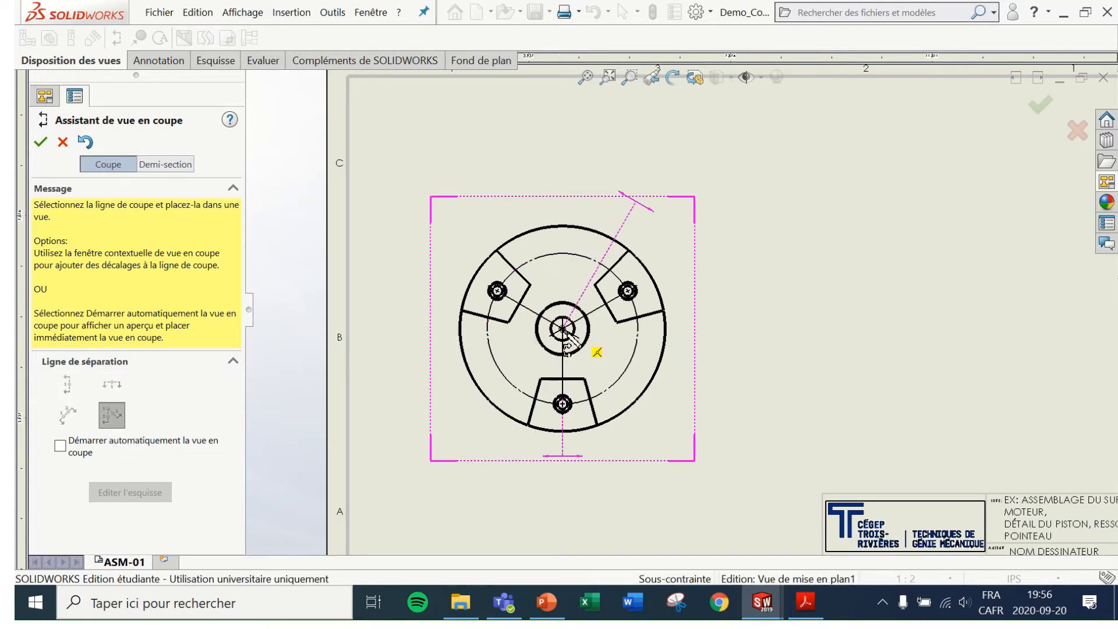
{"action": "scroll", "coordinate": [638, 294], "scroll_direction": "down", "scroll_amount": 4}
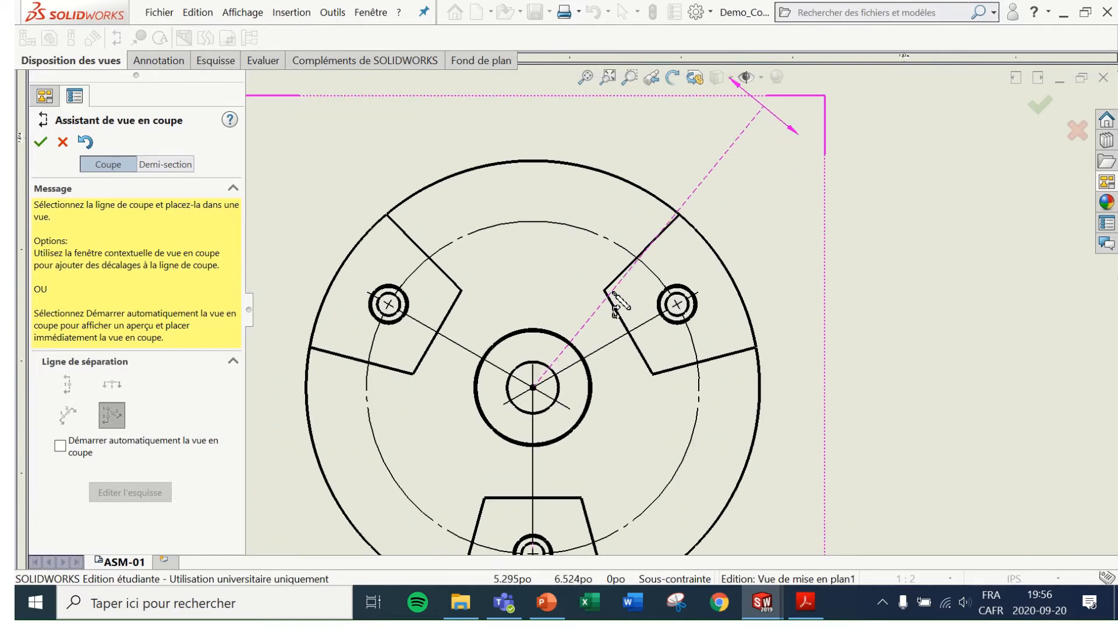
{"action": "left_click", "coordinate": [678, 304]}
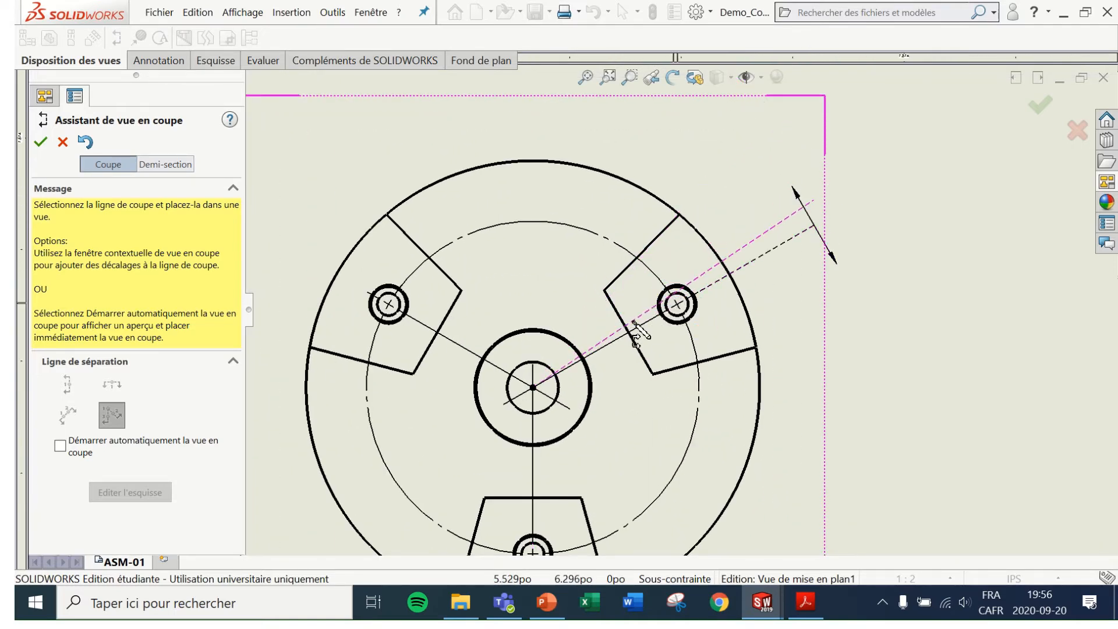
{"action": "scroll", "coordinate": [560, 414], "scroll_direction": "up", "scroll_amount": 2}
{"action": "scroll", "coordinate": [562, 413], "scroll_direction": "down", "scroll_amount": 2}
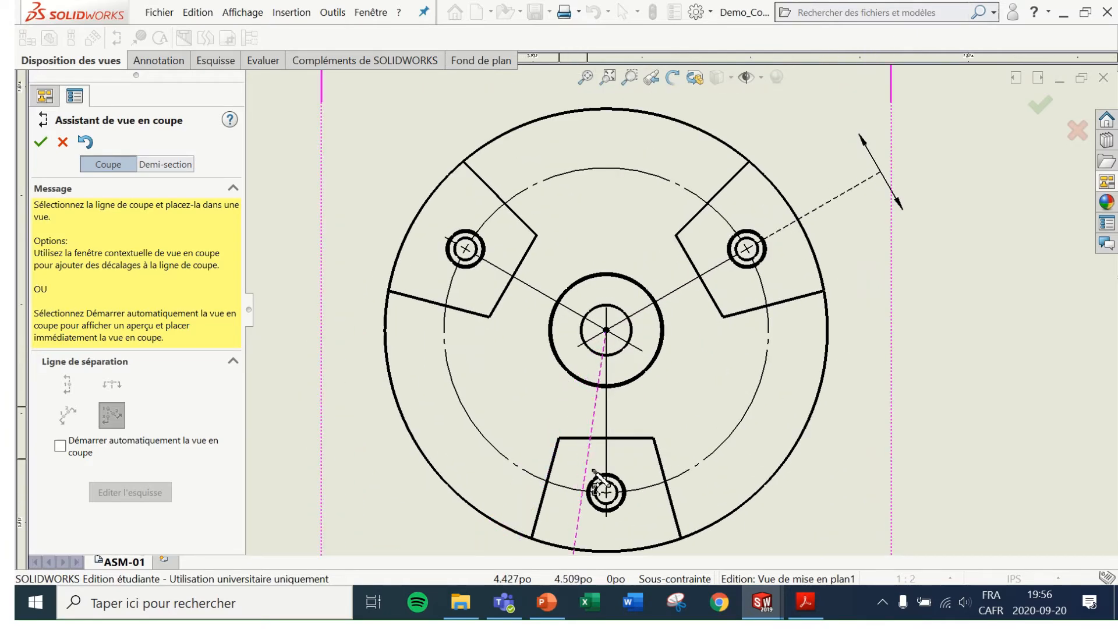
{"action": "left_click", "coordinate": [606, 492]}
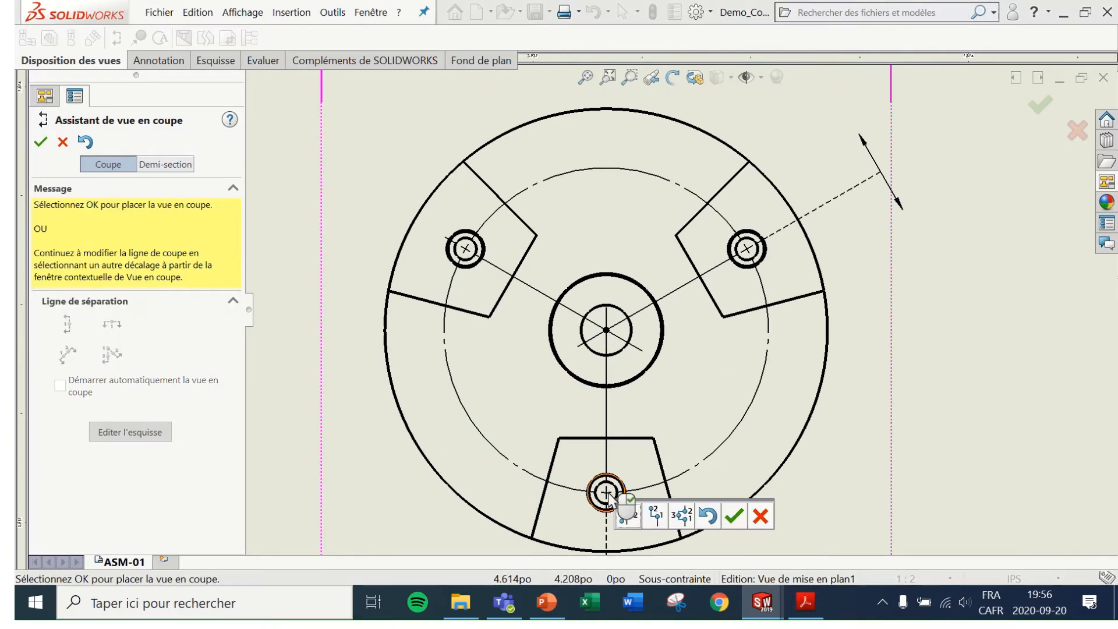
Step: Accept the aligned cutting line and place section view A-A to the right of the front view
{"action": "scroll", "coordinate": [735, 401], "scroll_direction": "up", "scroll_amount": 3}
{"action": "scroll", "coordinate": [728, 395], "scroll_direction": "up", "scroll_amount": 2}
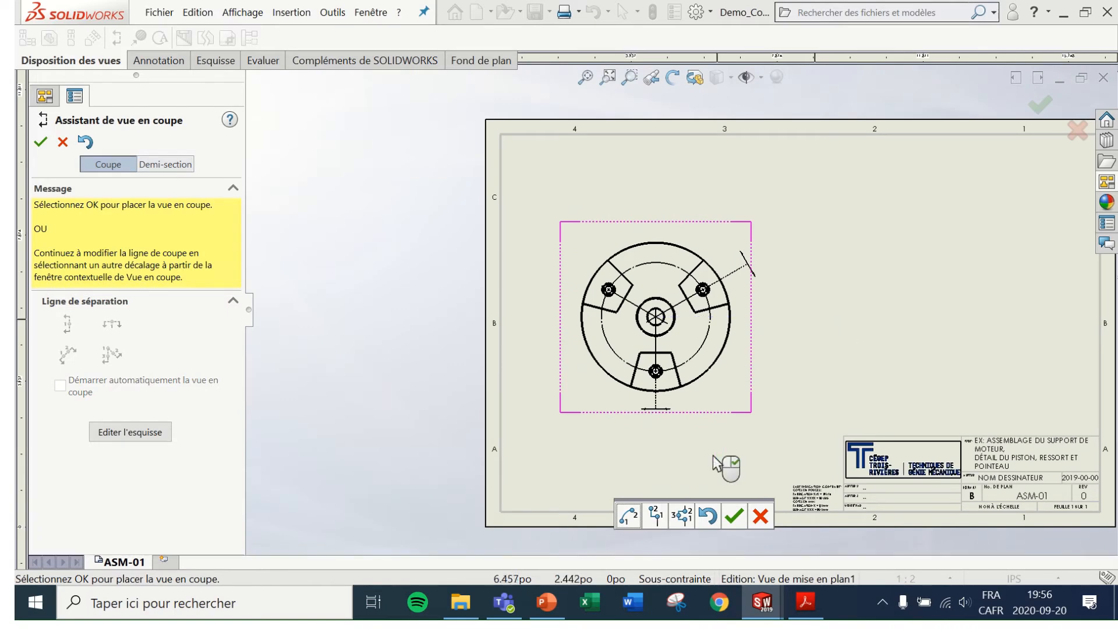
{"action": "left_click", "coordinate": [735, 516]}
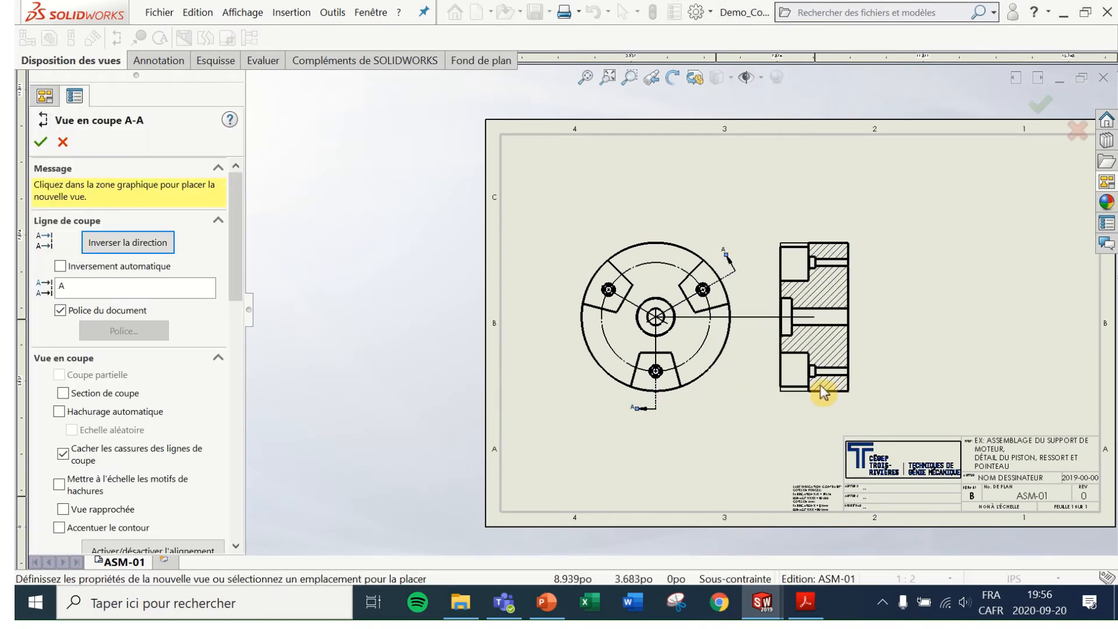
{"action": "left_click", "coordinate": [820, 368]}
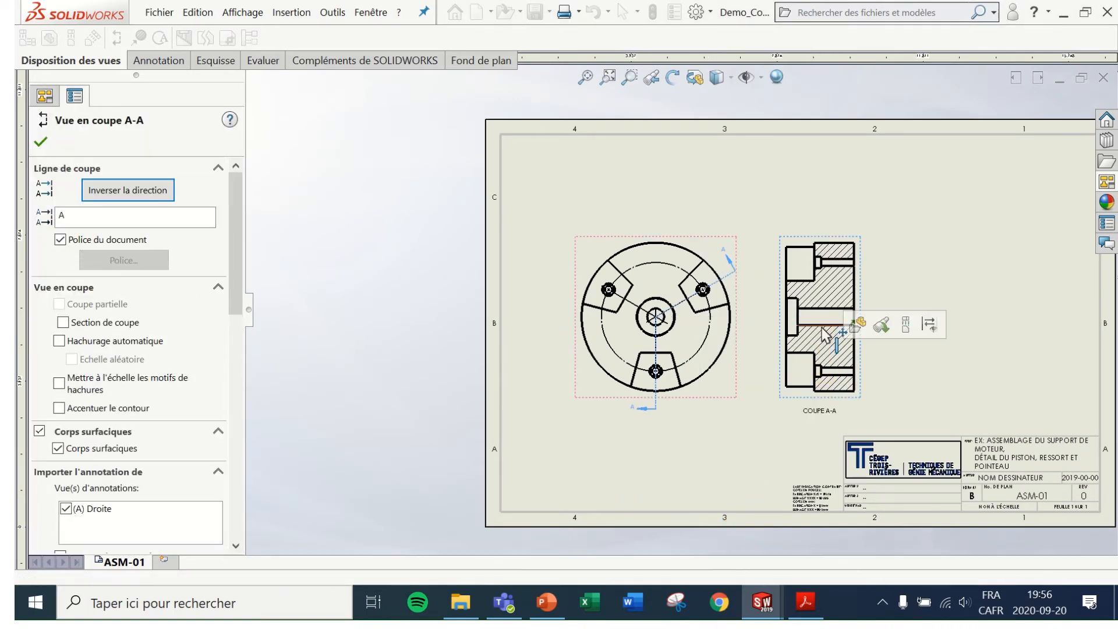
{"action": "scroll", "coordinate": [827, 343], "scroll_direction": "down", "scroll_amount": 3}
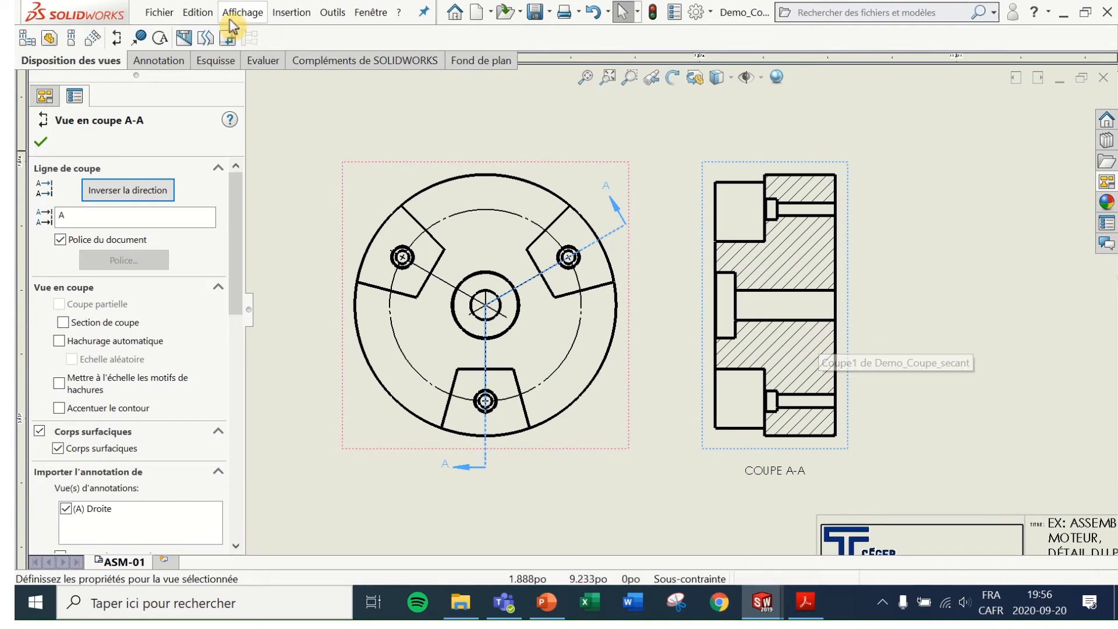
{"action": "left_click", "coordinate": [38, 142]}
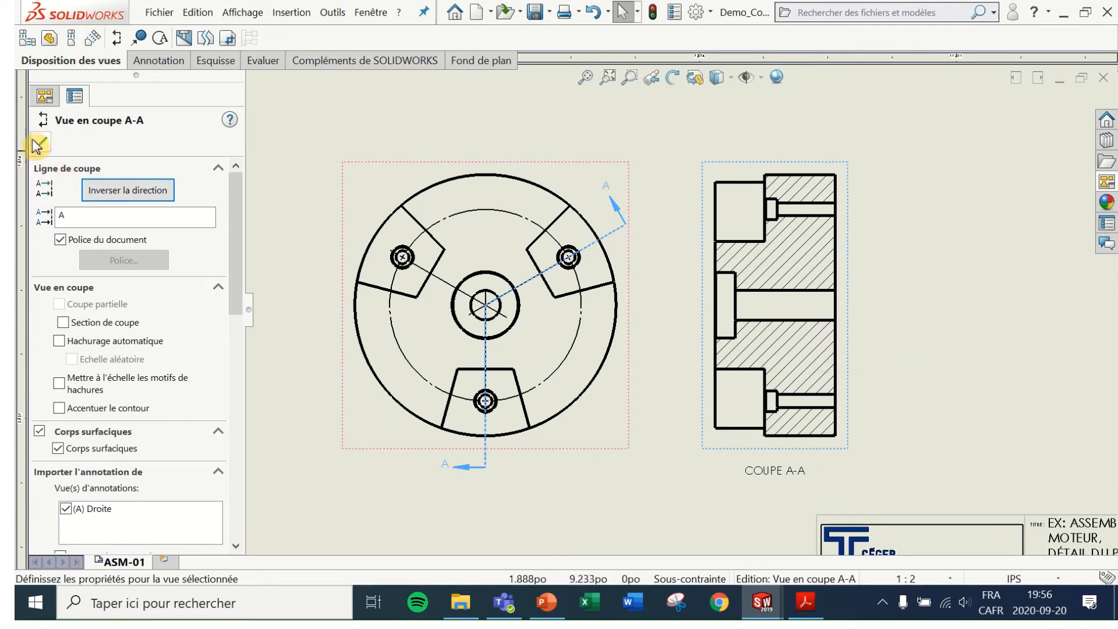
Step: Create section view B-B with a vertical cutting line through the disc's centre and place it to the right of section A-A
{"action": "left_click", "coordinate": [118, 40]}
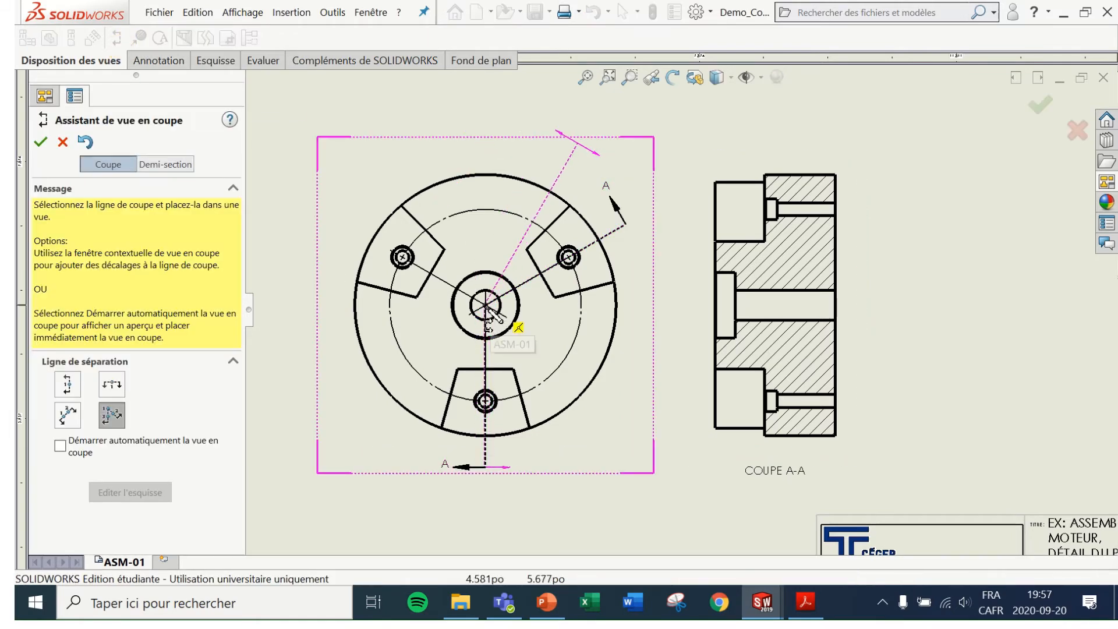
{"action": "left_click", "coordinate": [67, 384]}
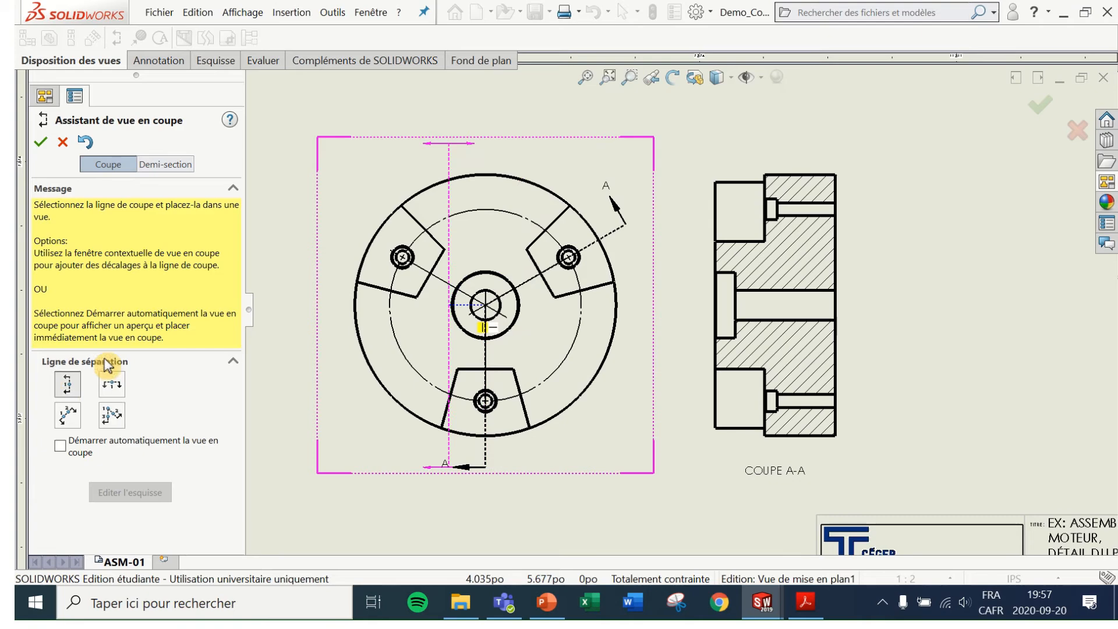
{"action": "left_click", "coordinate": [486, 305]}
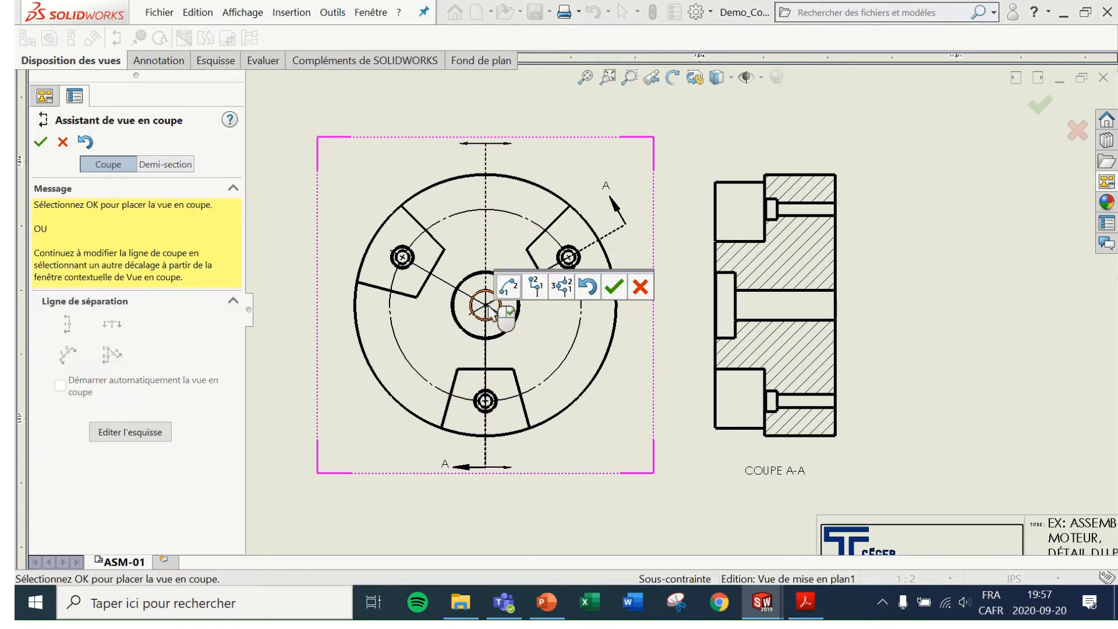
{"action": "left_click", "coordinate": [621, 291]}
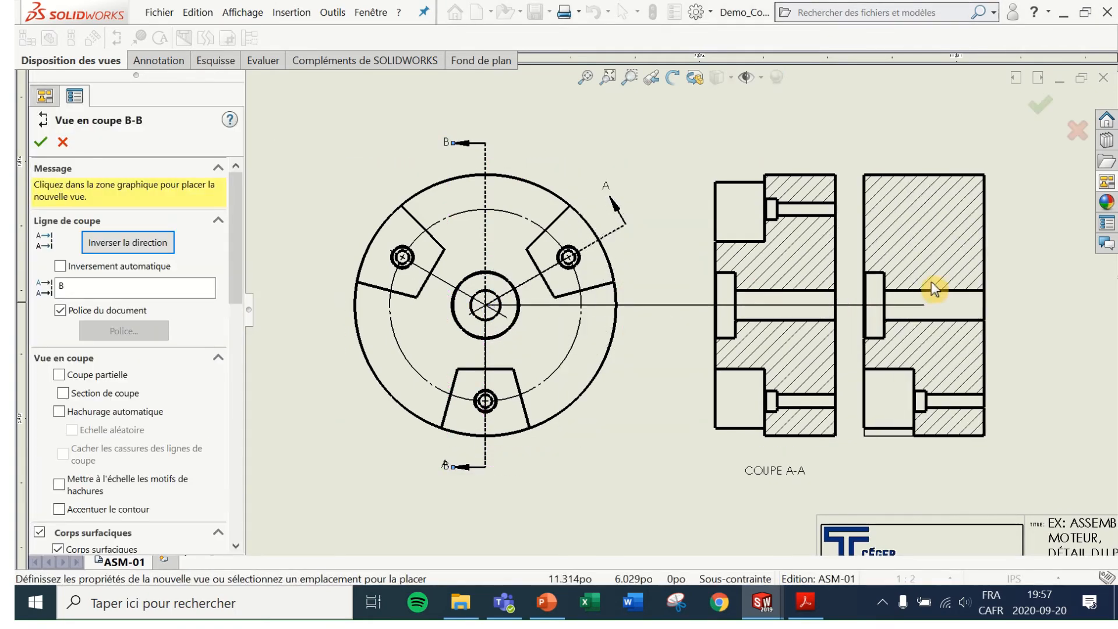
{"action": "left_click", "coordinate": [879, 424]}
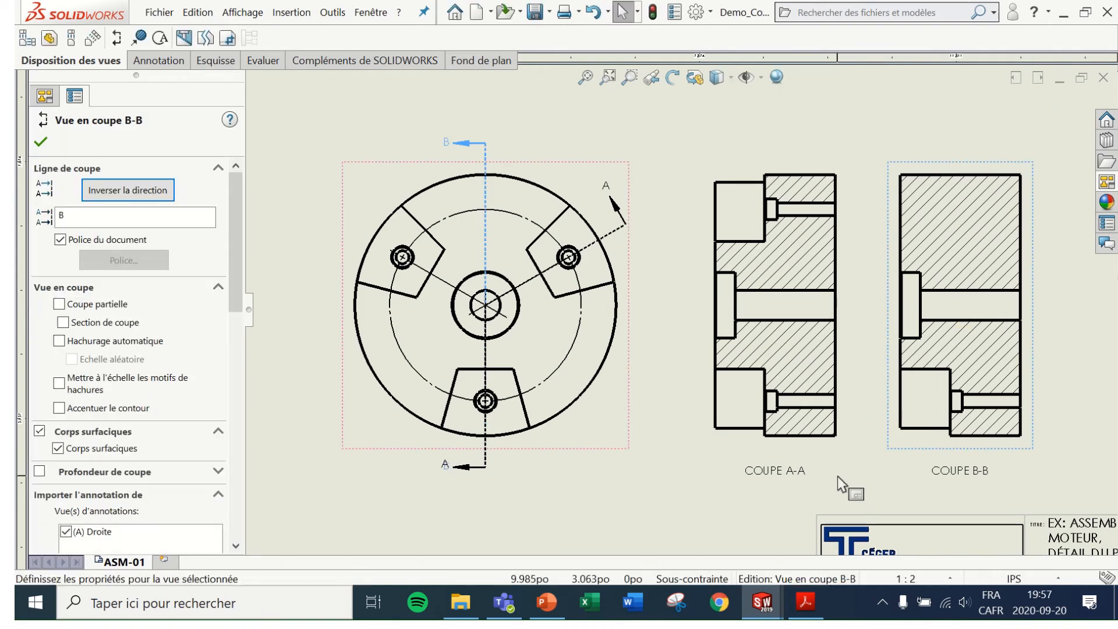
{"action": "left_click", "coordinate": [833, 476]}
Step: Insert centrelines automatically in section views A-A and B-B by selecting each whole view
{"action": "scroll", "coordinate": [905, 350], "scroll_direction": "up", "scroll_amount": 2}
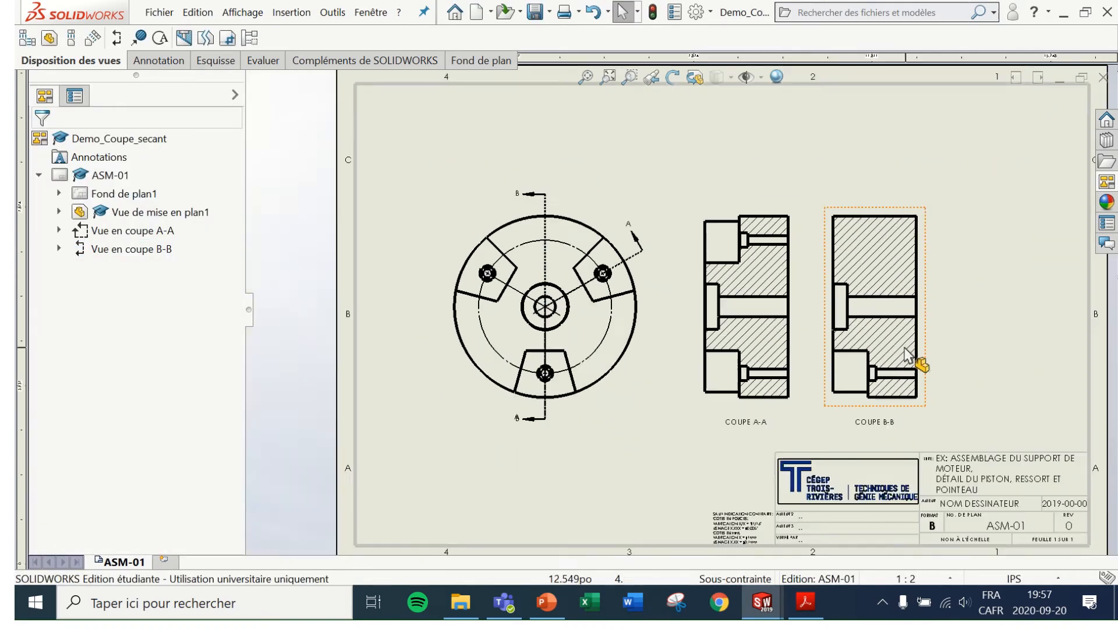
{"action": "scroll", "coordinate": [896, 349], "scroll_direction": "down", "scroll_amount": 3}
{"action": "scroll", "coordinate": [811, 225], "scroll_direction": "up", "scroll_amount": 1}
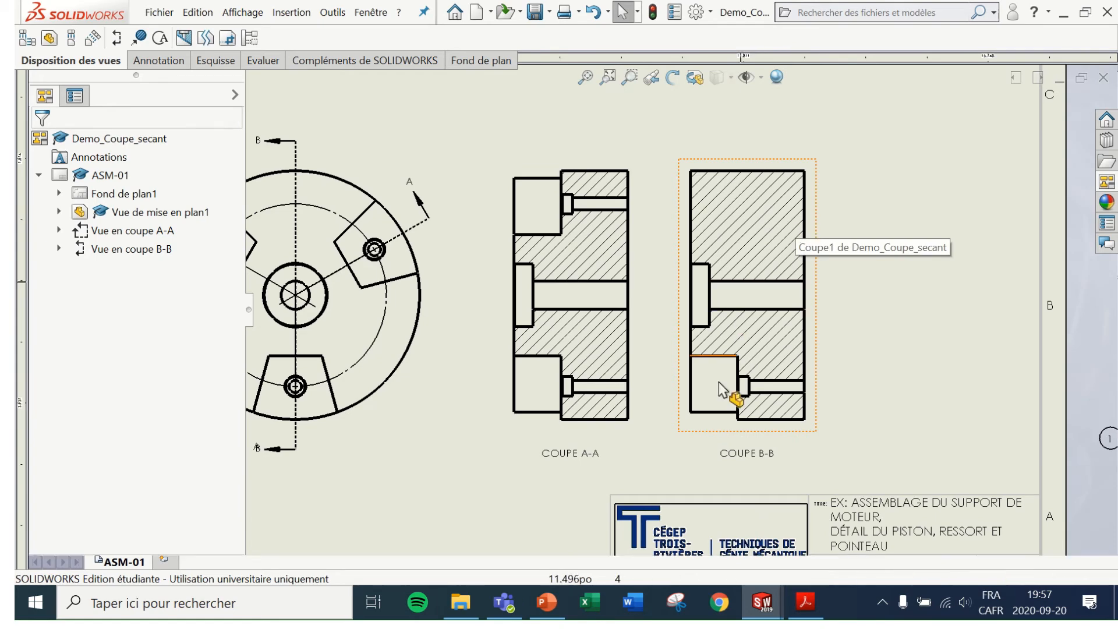
{"action": "scroll", "coordinate": [687, 364], "scroll_direction": "up", "scroll_amount": 1}
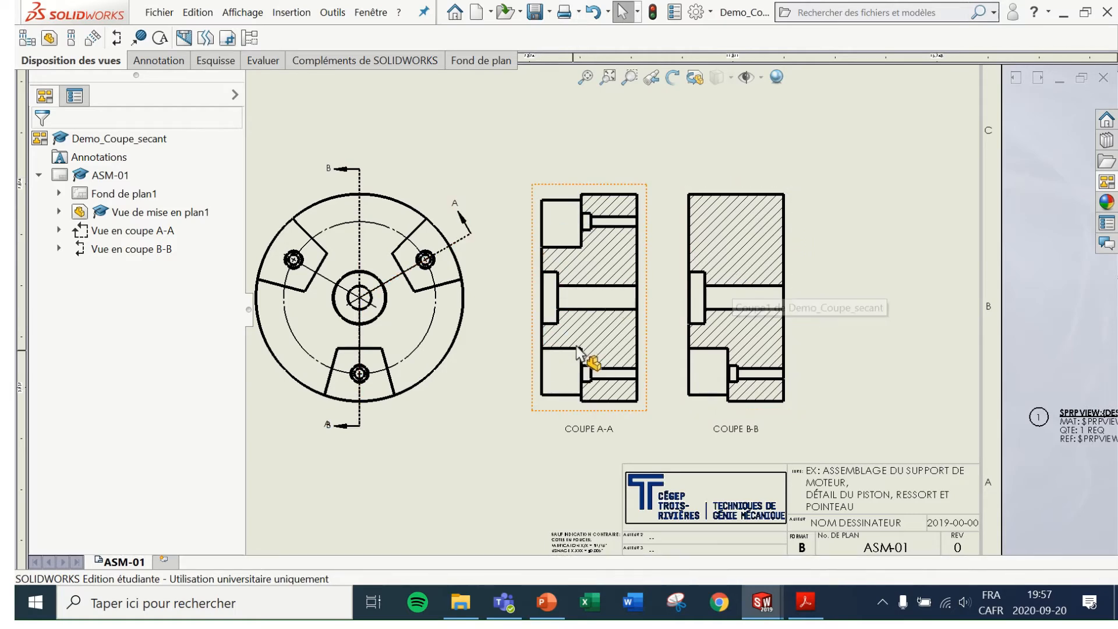
{"action": "left_click", "coordinate": [472, 155]}
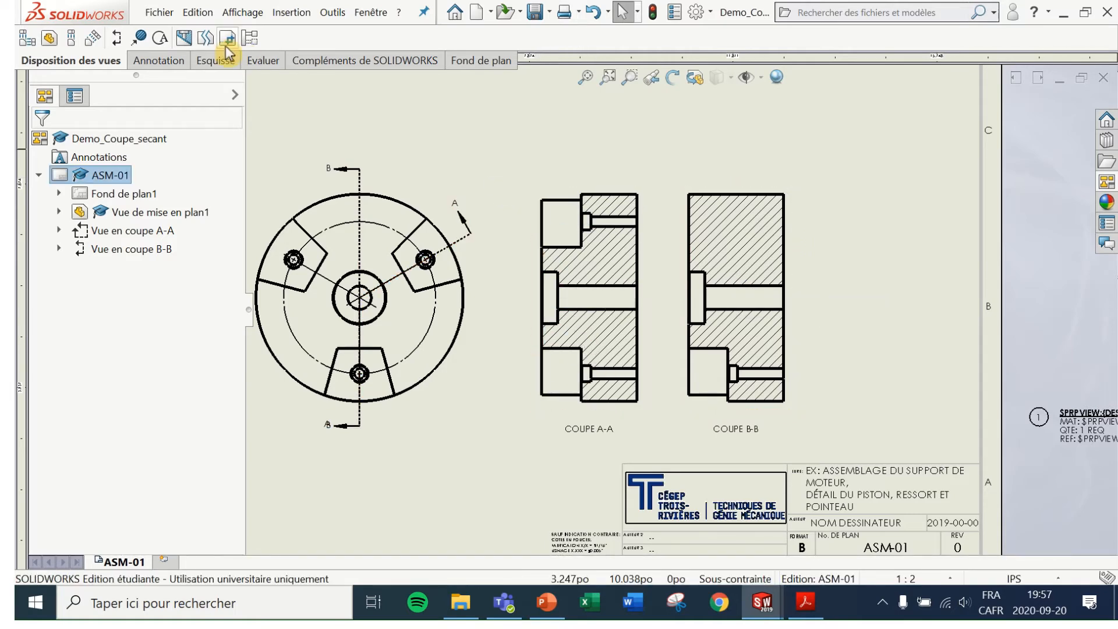
{"action": "left_click", "coordinate": [158, 61]}
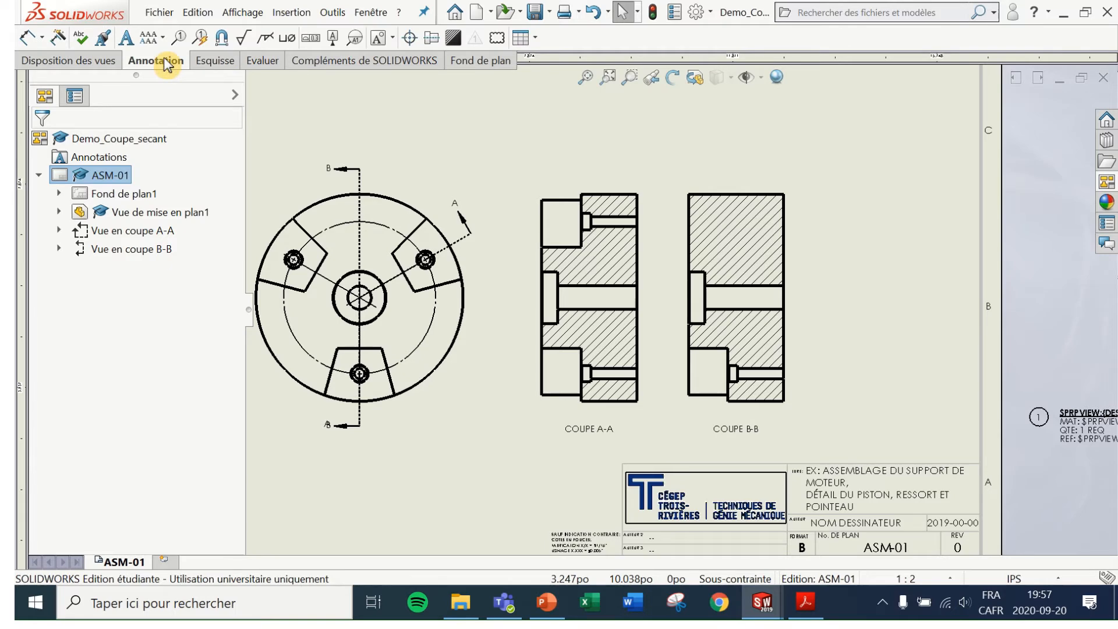
{"action": "left_click", "coordinate": [432, 39]}
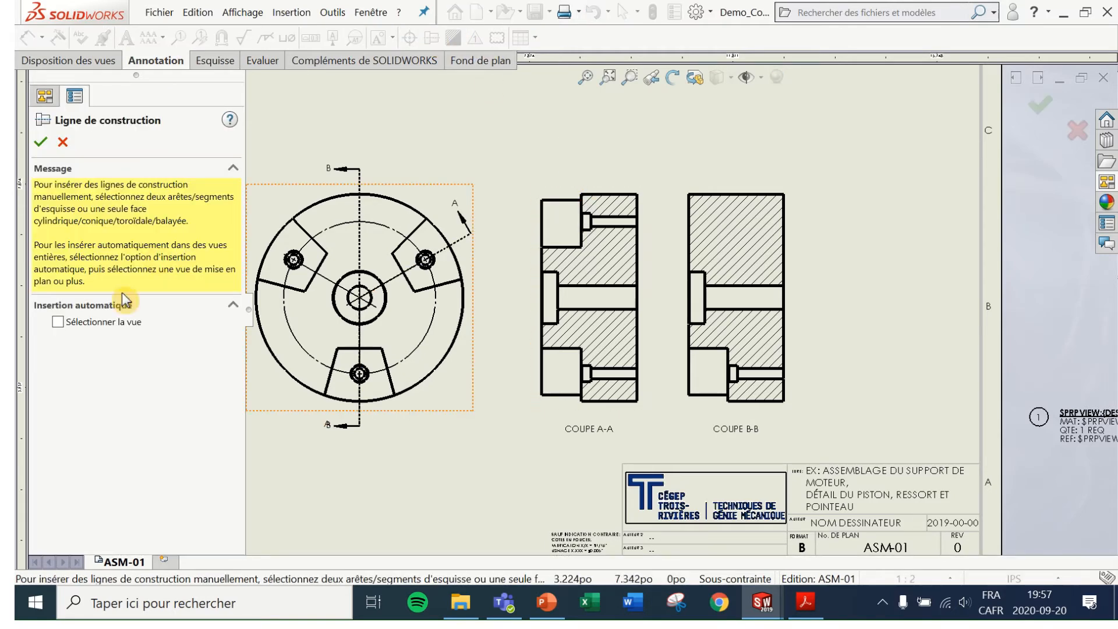
{"action": "left_click", "coordinate": [91, 324]}
{"action": "left_click", "coordinate": [567, 187]}
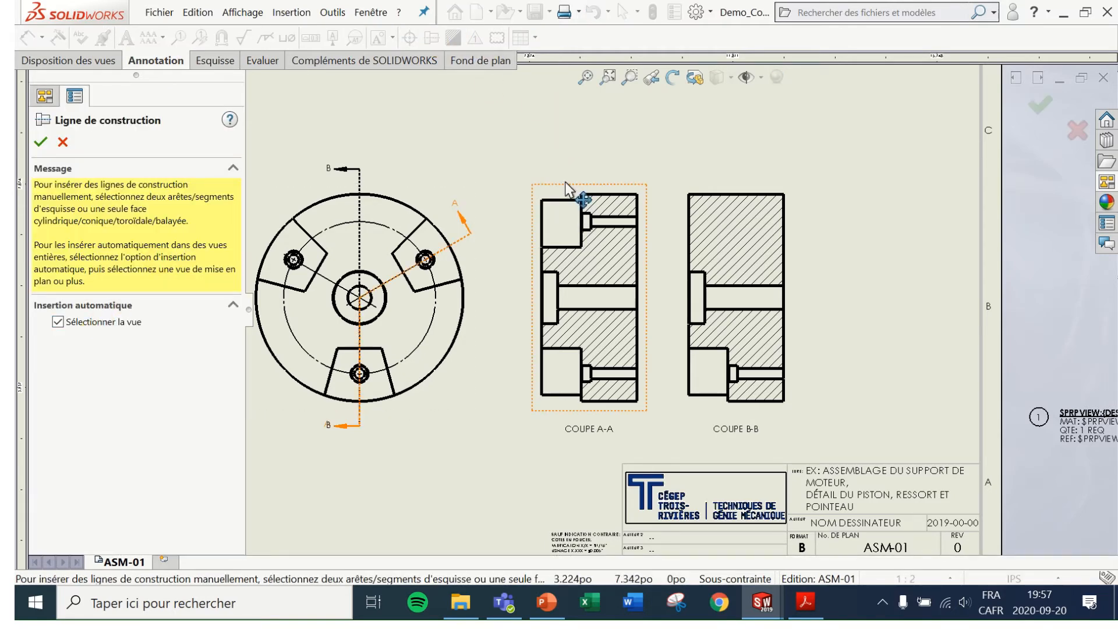
{"action": "left_click", "coordinate": [709, 195]}
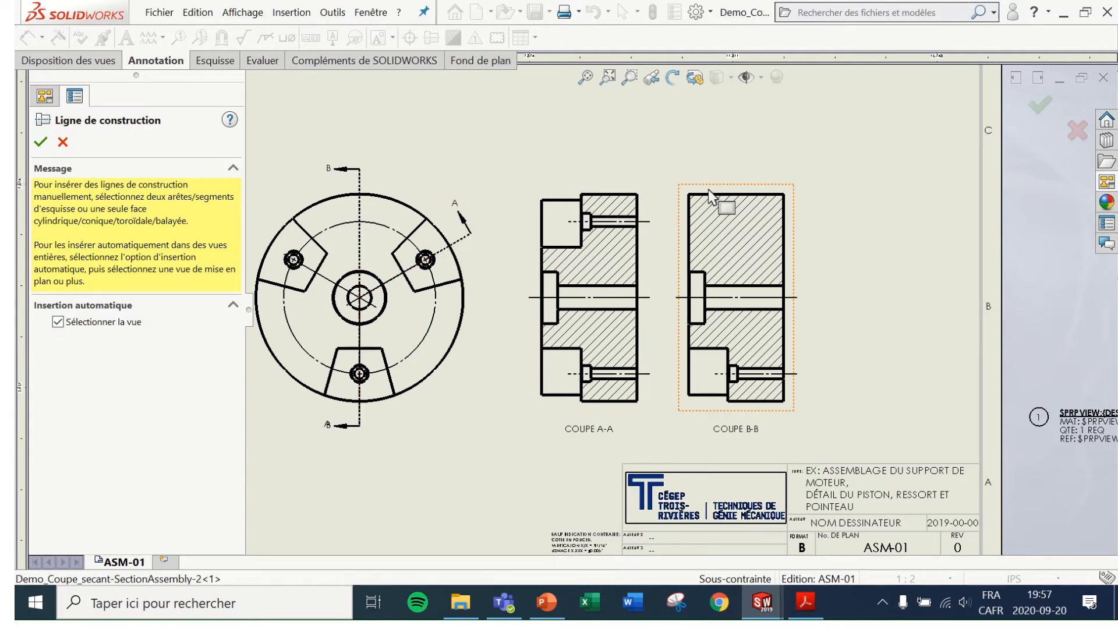
{"action": "left_click", "coordinate": [40, 142]}
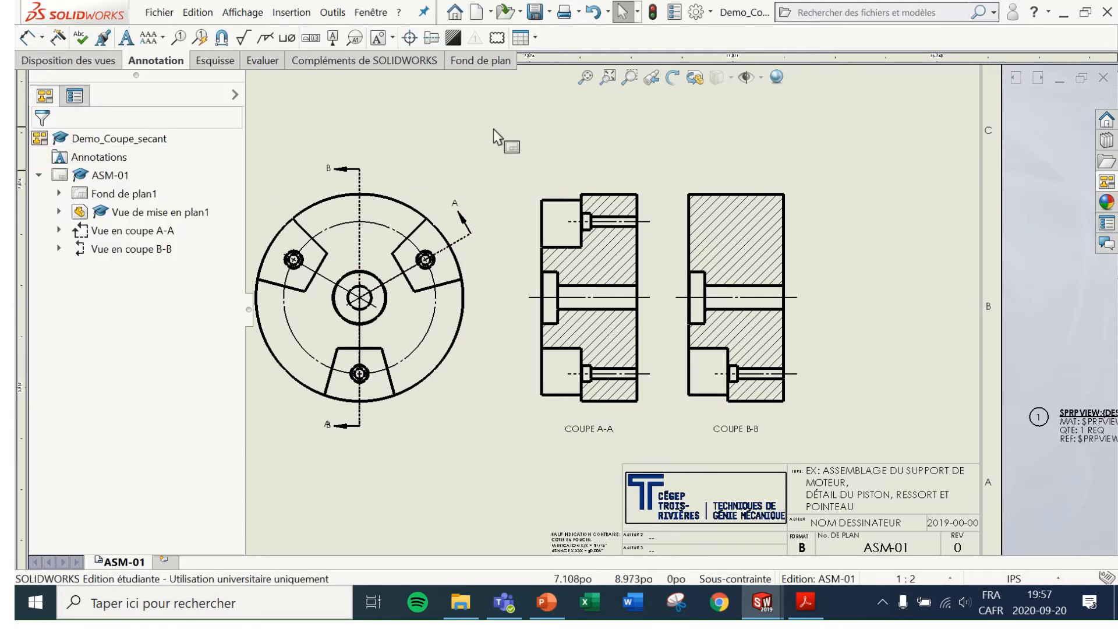
{"action": "key", "text": "f"}
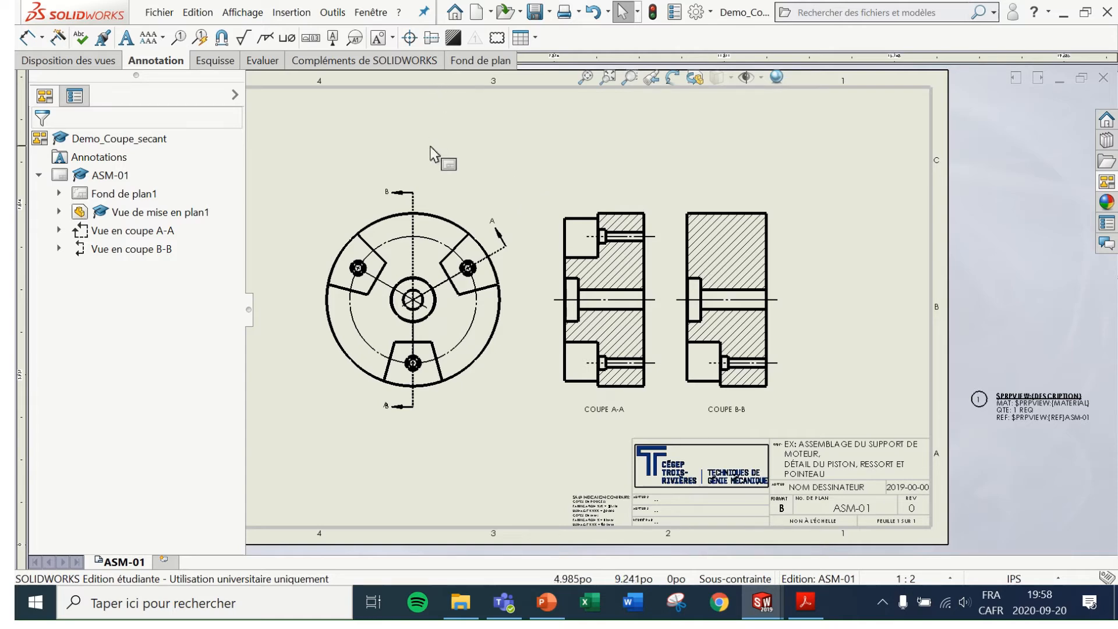
{"action": "key", "text": "f"}
{"action": "scroll", "coordinate": [536, 280], "scroll_direction": "down", "scroll_amount": 3}
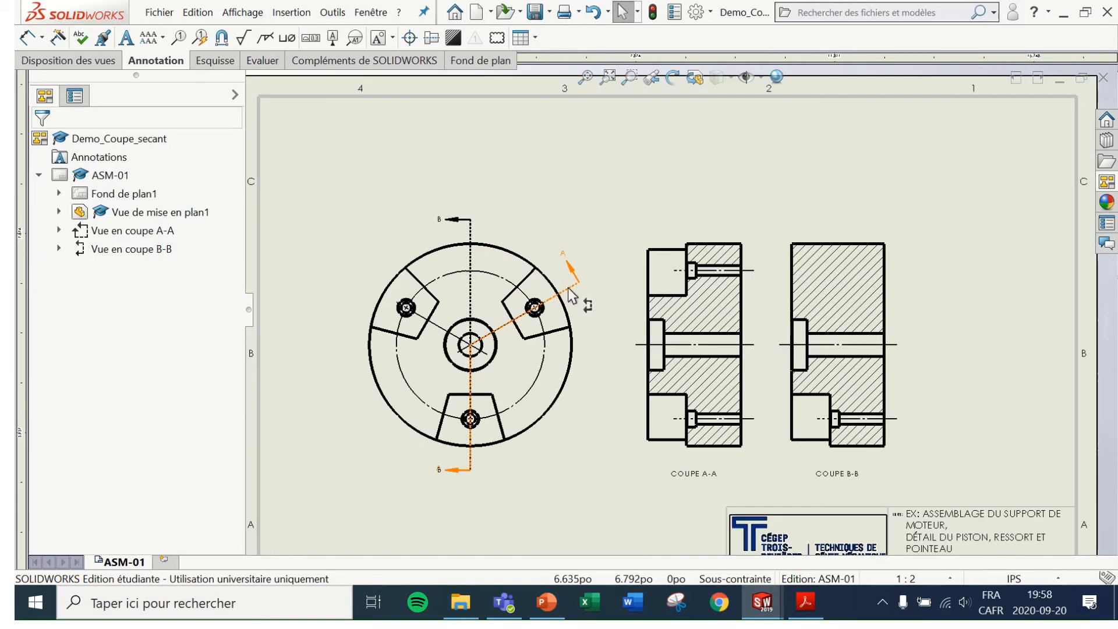
{"action": "scroll", "coordinate": [652, 326], "scroll_direction": "up", "scroll_amount": 2}
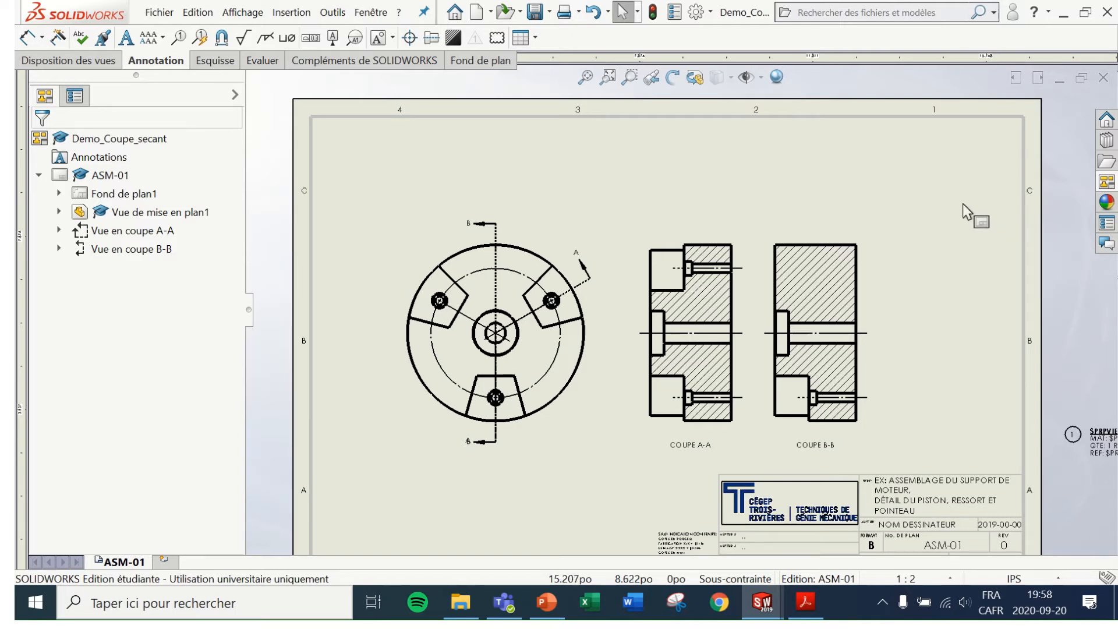
Step: Switch to the open part 8.51 CORNIERE DE COMMANDE.SLDPRT and tilt the model to show its slotted flange more from above
{"action": "mouse_move", "coordinate": [413, 6]}
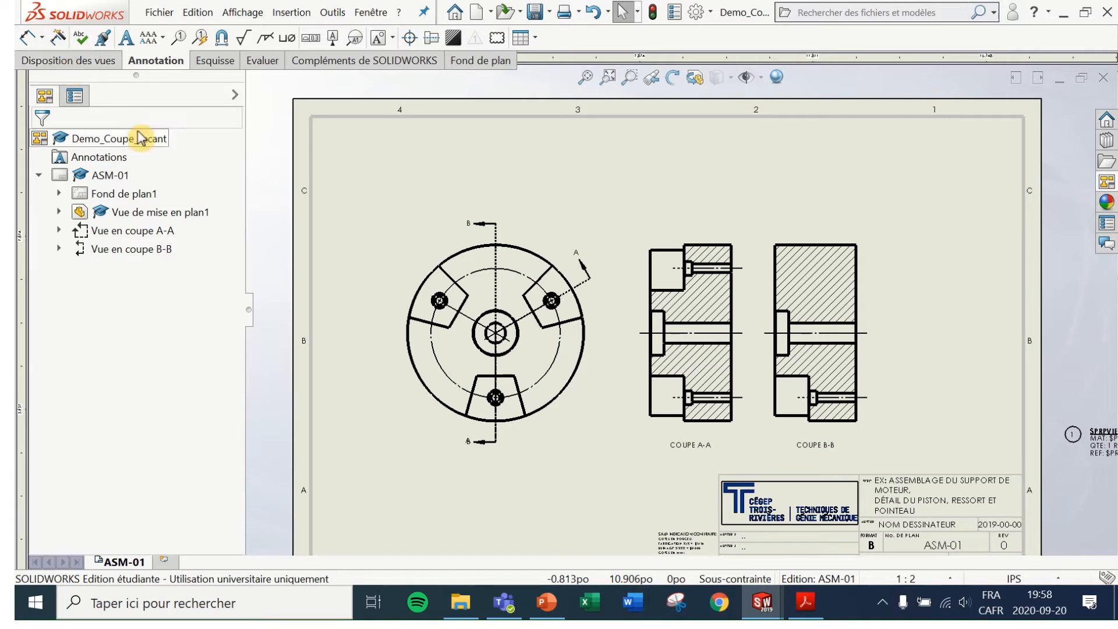
{"action": "left_click", "coordinate": [381, 13]}
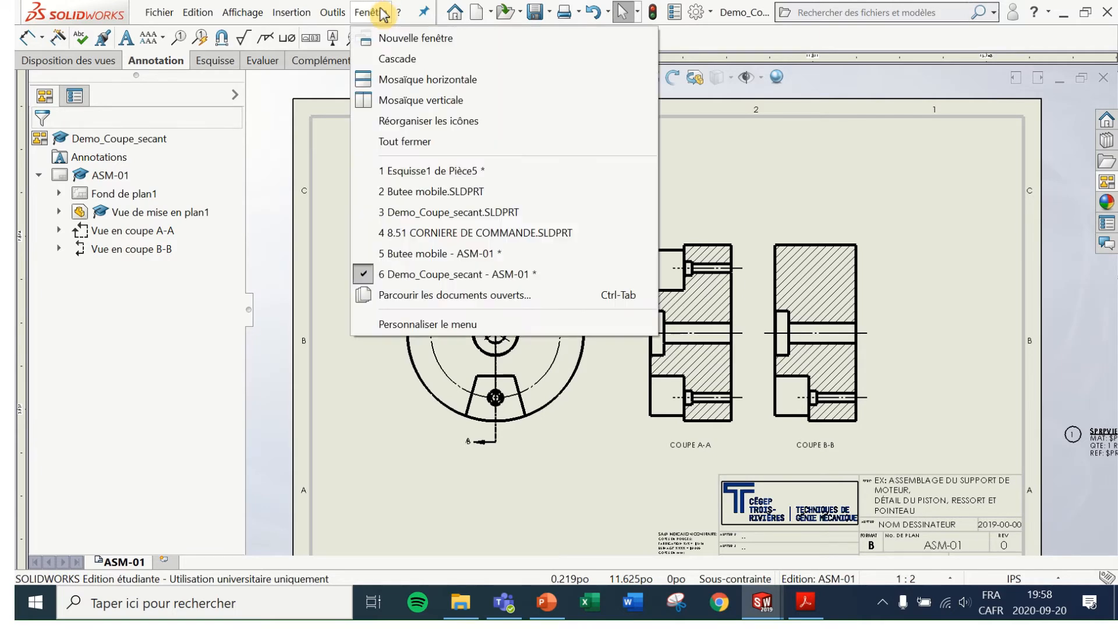
{"action": "left_click", "coordinate": [450, 235]}
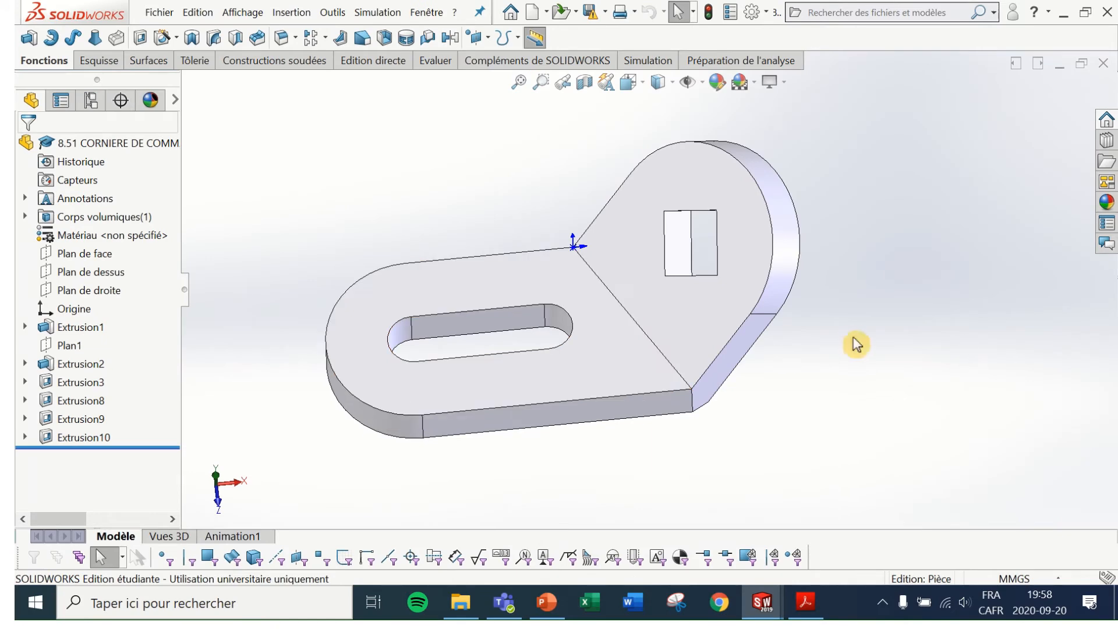
{"action": "scroll", "coordinate": [817, 304], "scroll_direction": "down", "scroll_amount": 2}
{"action": "scroll", "coordinate": [779, 304], "scroll_direction": "up", "scroll_amount": 3}
{"action": "scroll", "coordinate": [539, 272], "scroll_direction": "down", "scroll_amount": 2}
{"action": "middle_click_drag", "start_coordinate": [561, 310], "coordinate": [531, 387]}
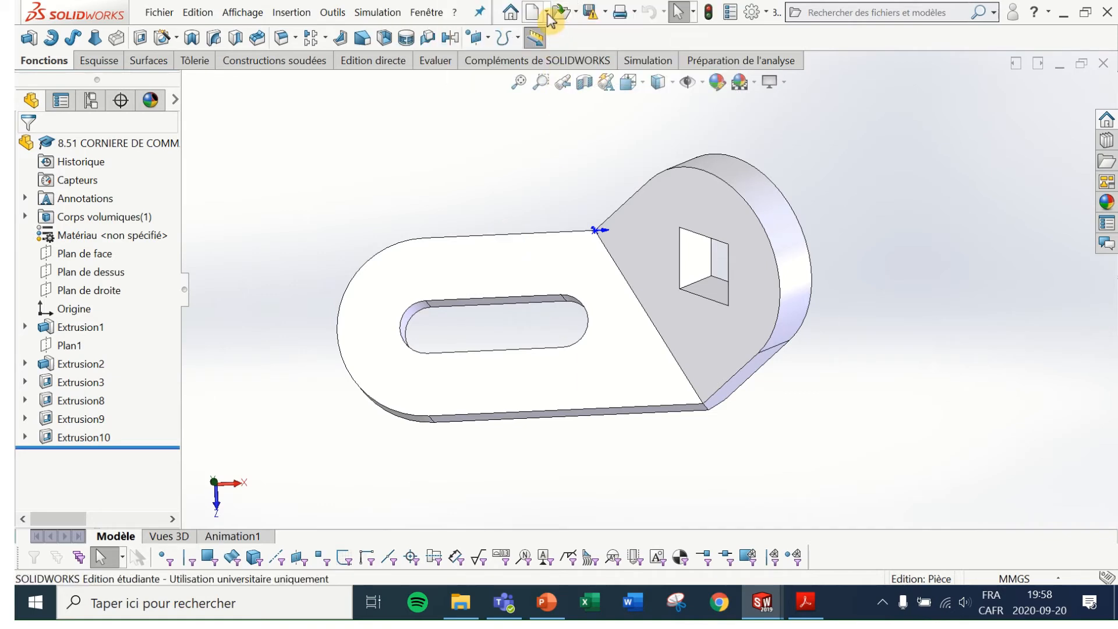
Step: Create a FORMAT B POUCE drawing from the part and place its top view with a projected front view below
{"action": "left_click", "coordinate": [547, 13]}
{"action": "left_click", "coordinate": [550, 55]}
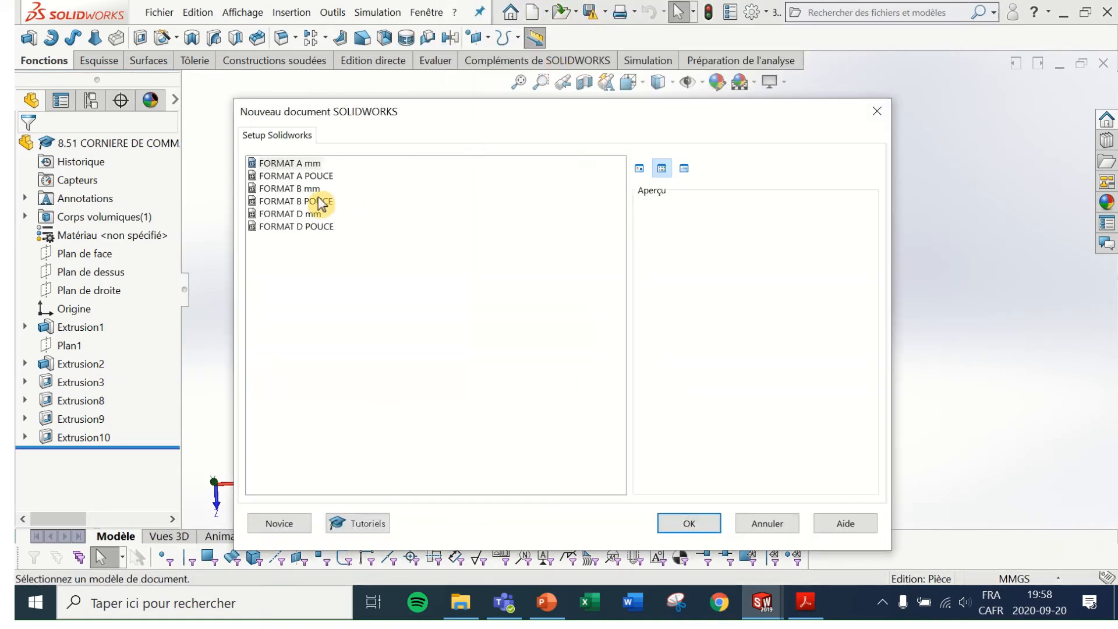
{"action": "left_click", "coordinate": [319, 203]}
{"action": "left_click", "coordinate": [706, 528]}
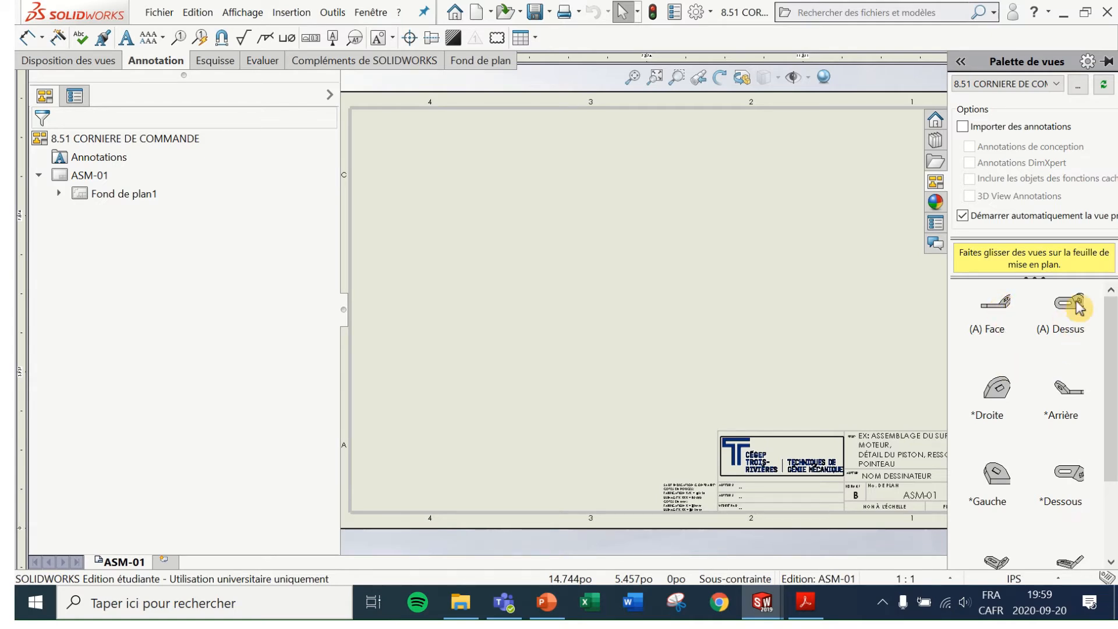
{"action": "mouse_move", "coordinate": [1071, 302]}
{"action": "left_mouse_down"}
{"action": "mouse_move", "coordinate": [918, 327]}
{"action": "mouse_move", "coordinate": [582, 314]}
{"action": "mouse_move", "coordinate": [565, 340]}
{"action": "mouse_move", "coordinate": [544, 201]}
{"action": "mouse_move", "coordinate": [541, 219]}
{"action": "mouse_move", "coordinate": [532, 215]}
{"action": "left_mouse_up"}
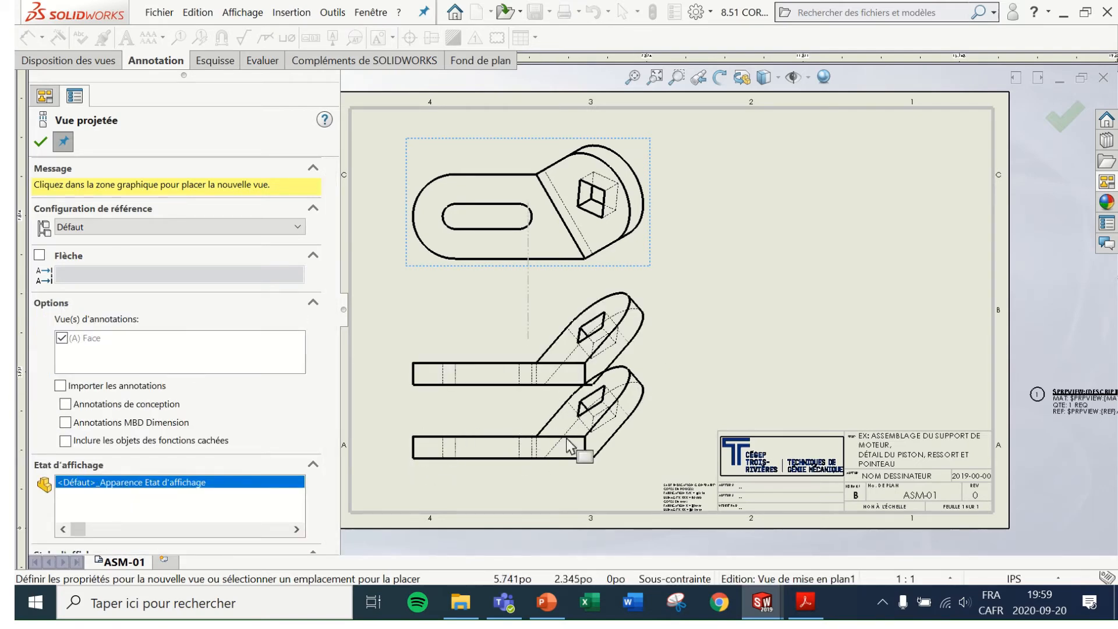
{"action": "left_click", "coordinate": [39, 144]}
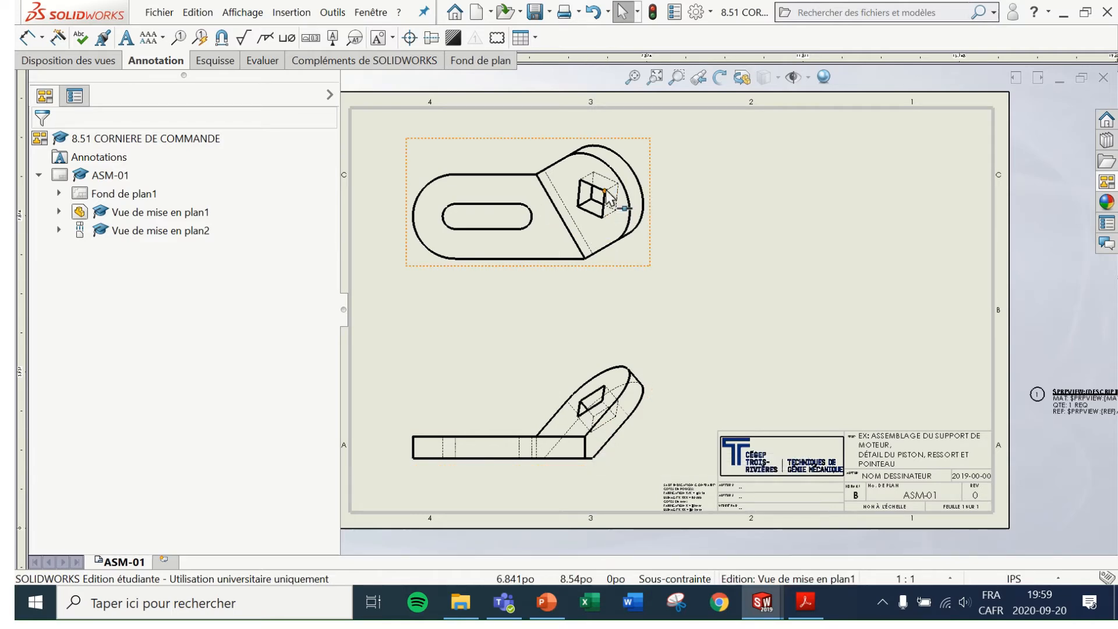
Step: Dimension the distance between two opposite edges of the square hole in the top view
{"action": "scroll", "coordinate": [608, 221], "scroll_direction": "down", "scroll_amount": 4}
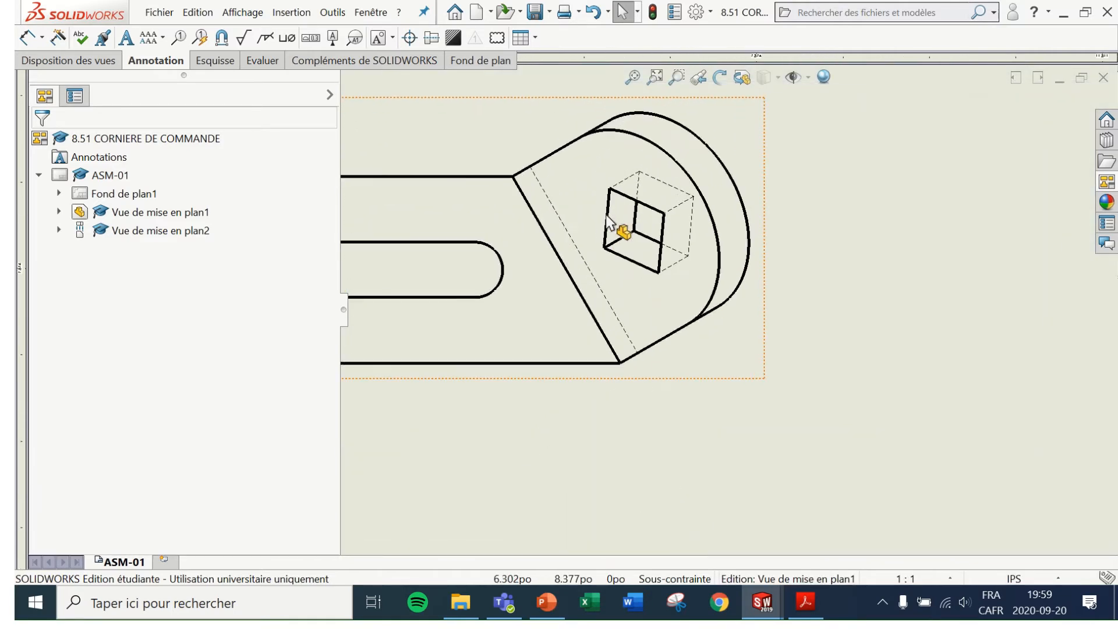
{"action": "left_click", "coordinate": [24, 42]}
{"action": "left_click", "coordinate": [643, 204]}
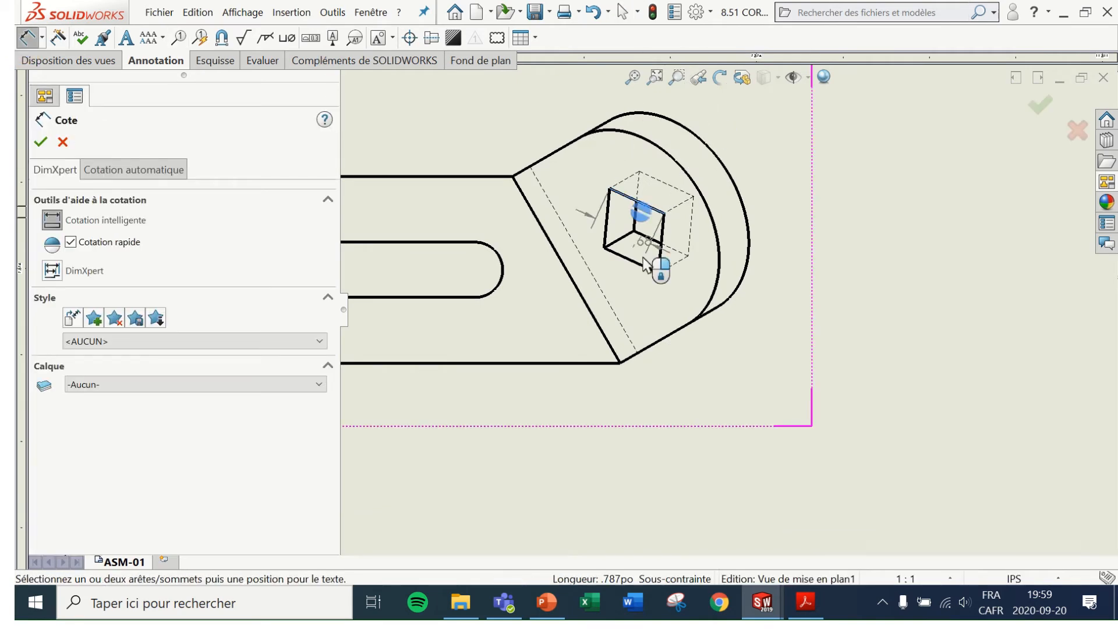
{"action": "left_click", "coordinate": [645, 271]}
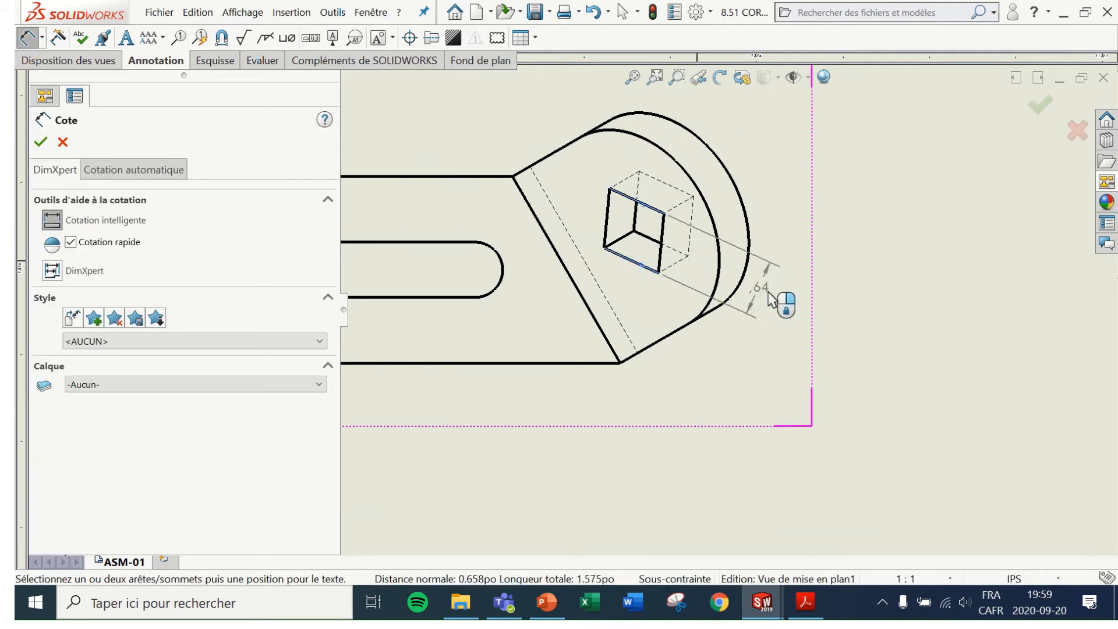
{"action": "left_click", "coordinate": [786, 308]}
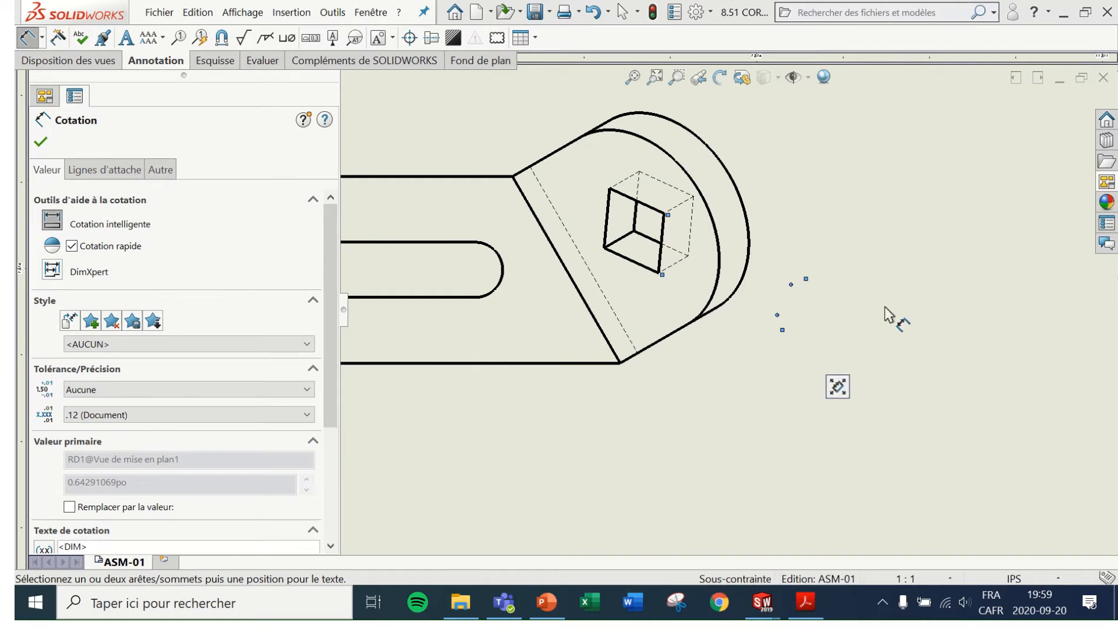
{"action": "left_click", "coordinate": [797, 340]}
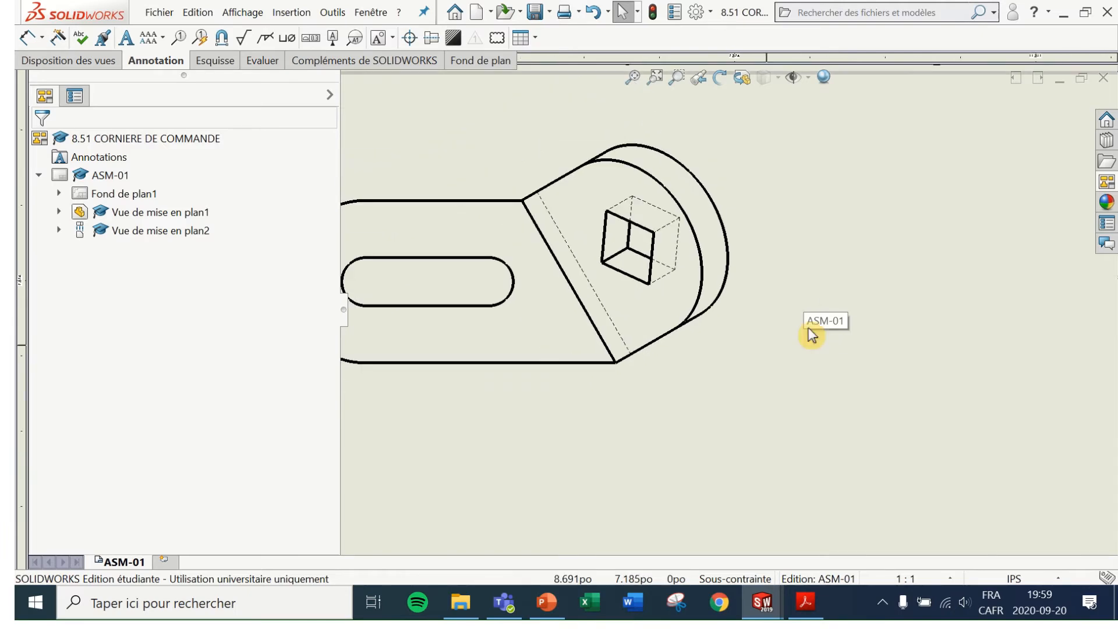
Step: Delete the square hole's dimension lying above the drawing sheet
{"action": "scroll", "coordinate": [779, 330], "scroll_direction": "up", "scroll_amount": 5}
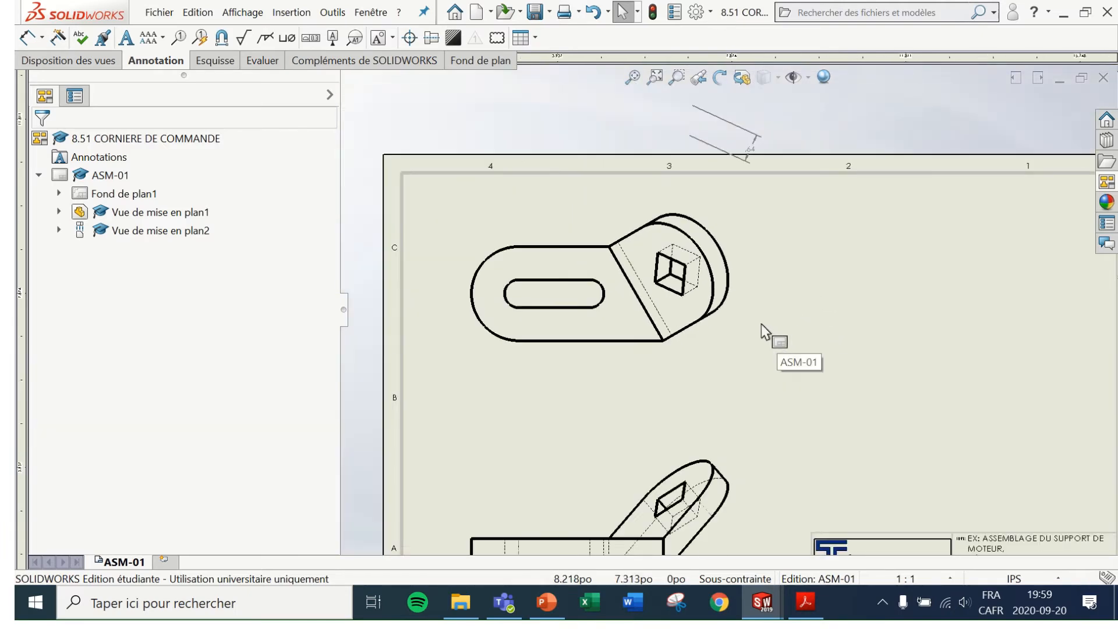
{"action": "left_click", "coordinate": [714, 201]}
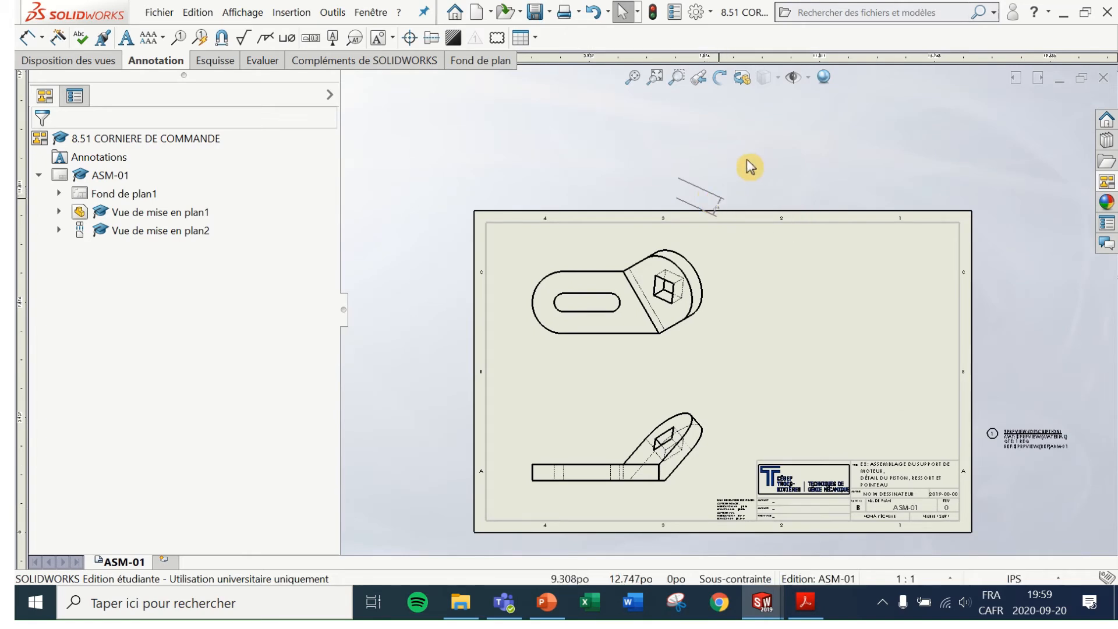
{"action": "left_click", "coordinate": [637, 158]}
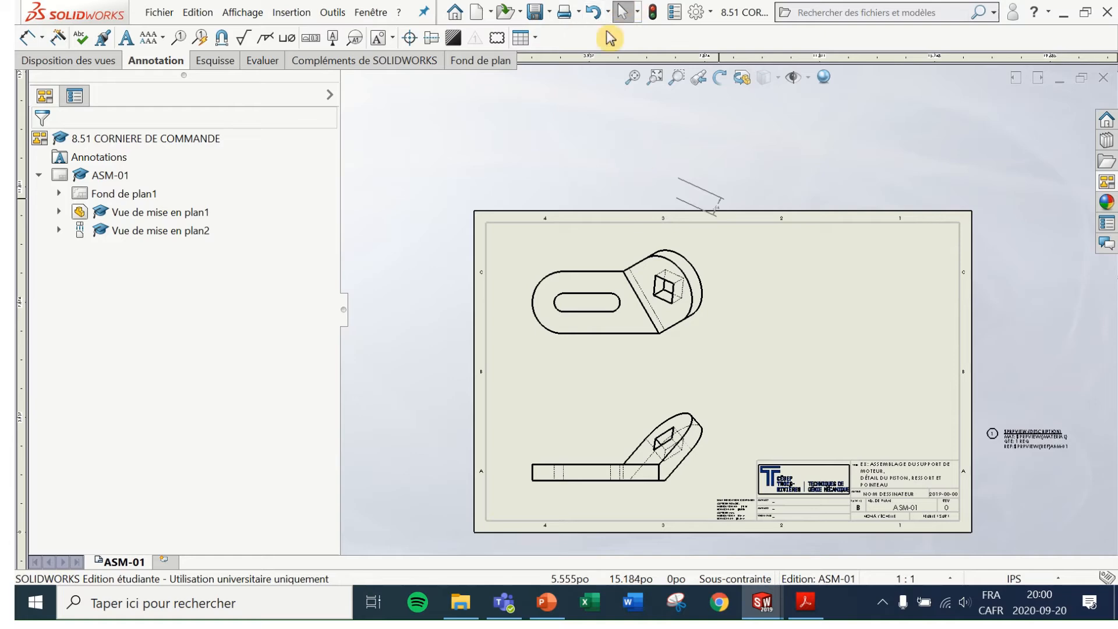
Step: Create auxiliary view A from the lower slanted edge of the bent flange in the top view and place it below
{"action": "scroll", "coordinate": [745, 333], "scroll_direction": "down", "scroll_amount": 2}
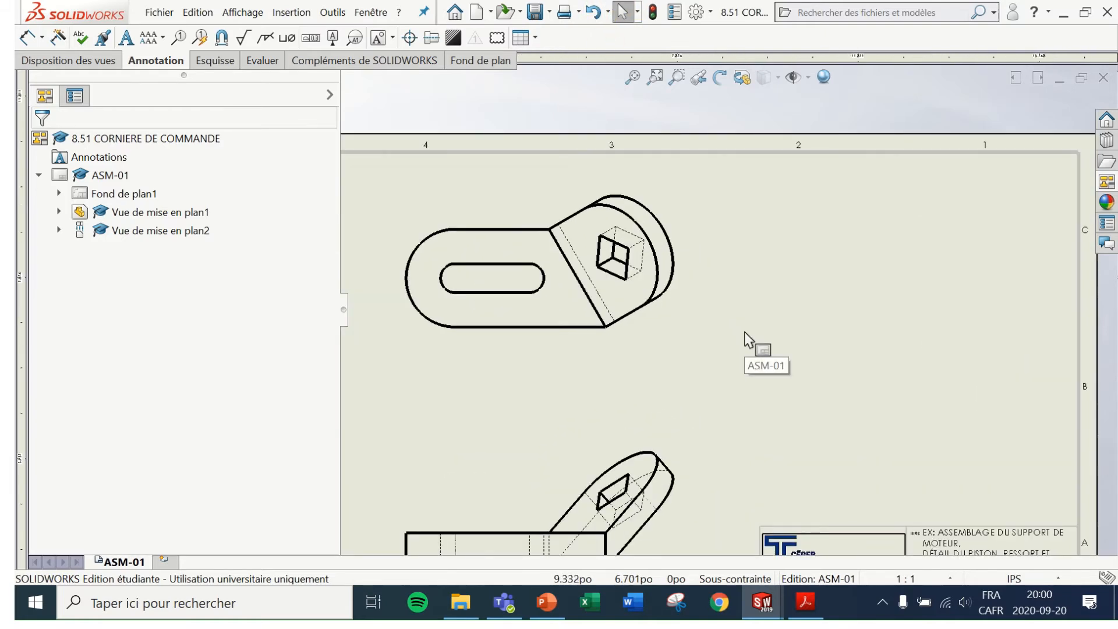
{"action": "scroll", "coordinate": [644, 355], "scroll_direction": "up", "scroll_amount": 3}
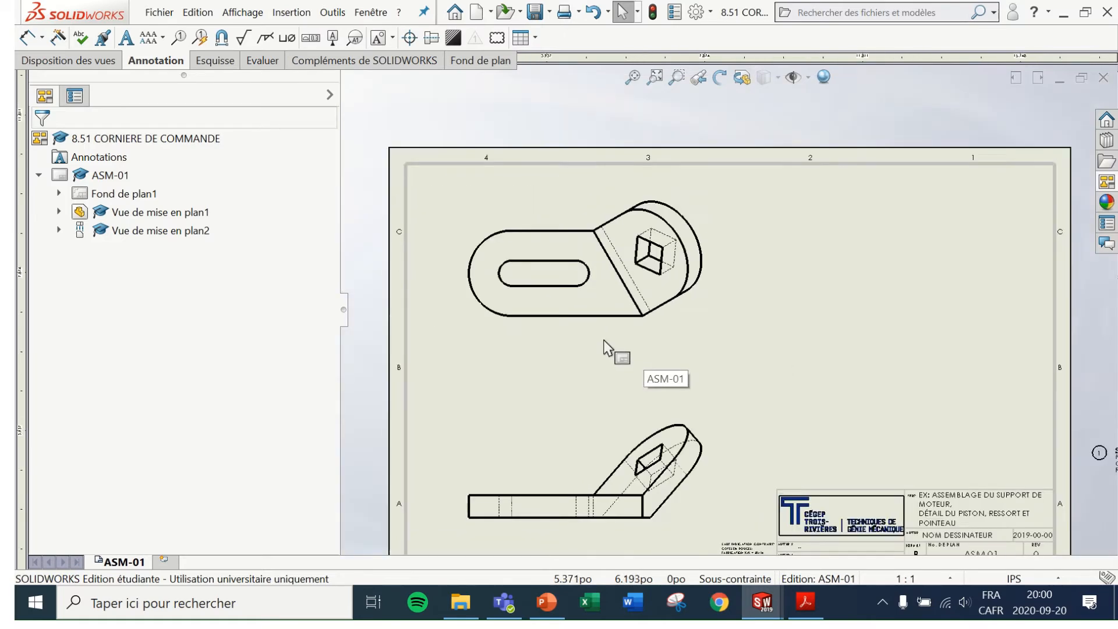
{"action": "scroll", "coordinate": [603, 340], "scroll_direction": "down", "scroll_amount": 3}
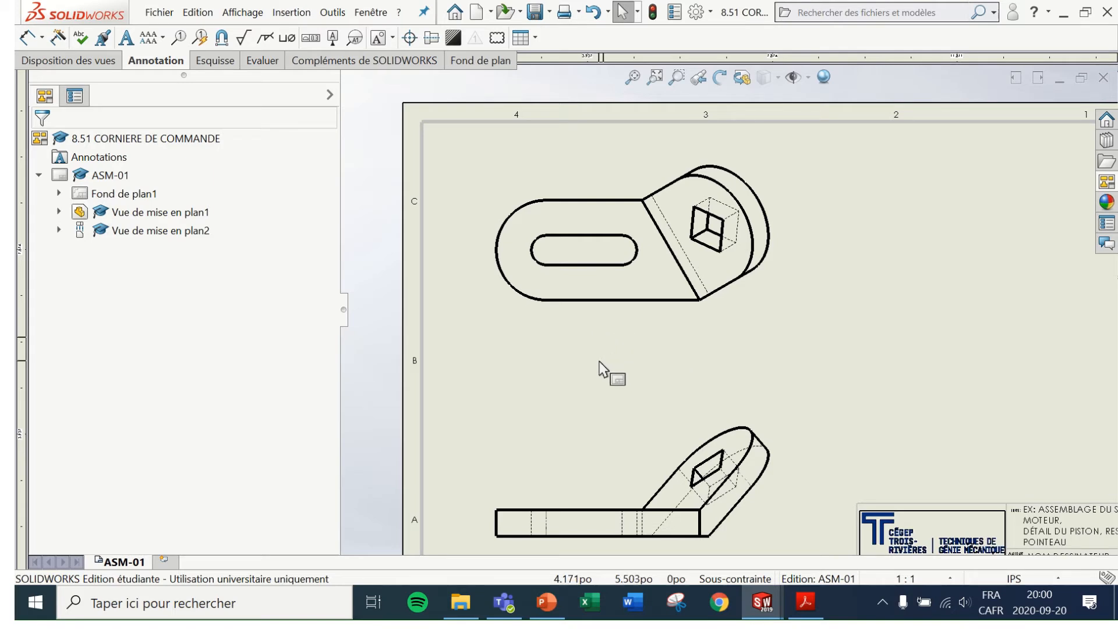
{"action": "left_click", "coordinate": [67, 61]}
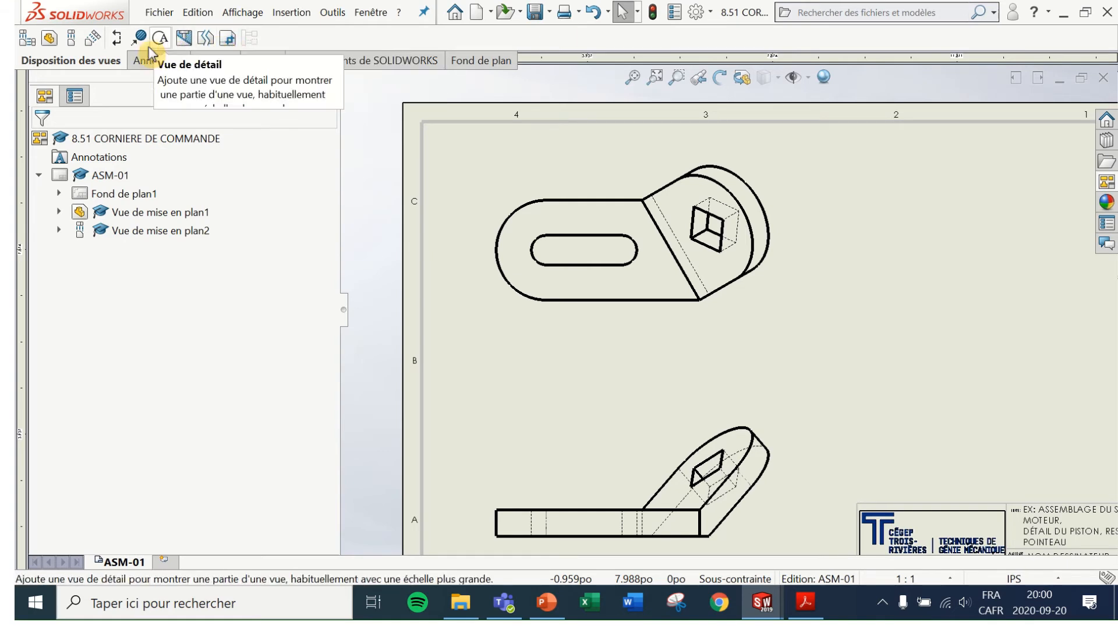
{"action": "left_click", "coordinate": [95, 43]}
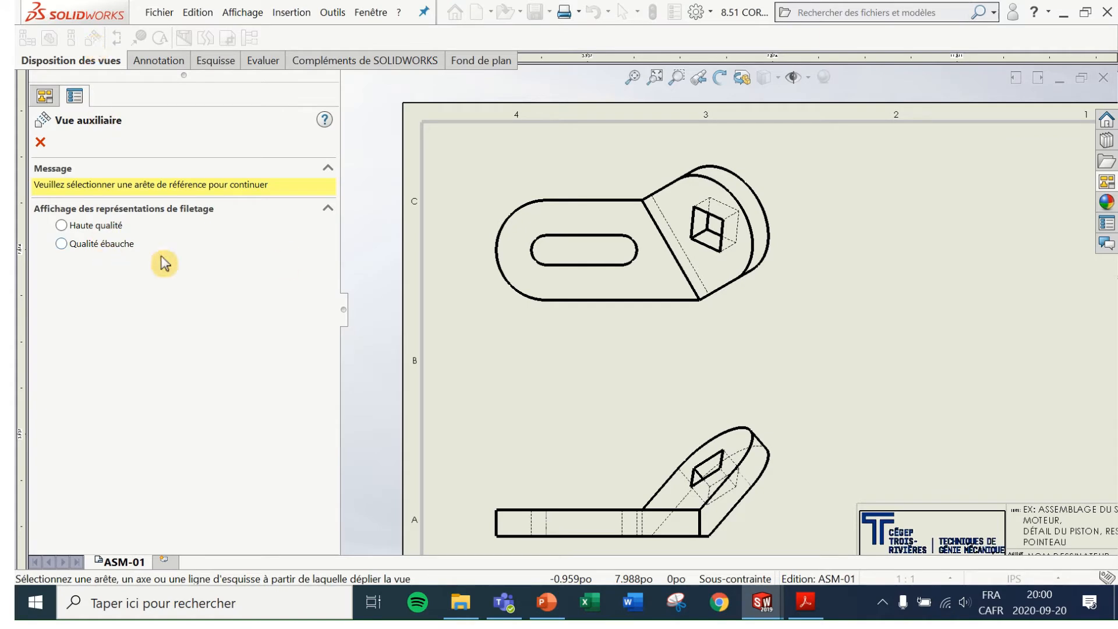
{"action": "scroll", "coordinate": [738, 295], "scroll_direction": "down", "scroll_amount": 3}
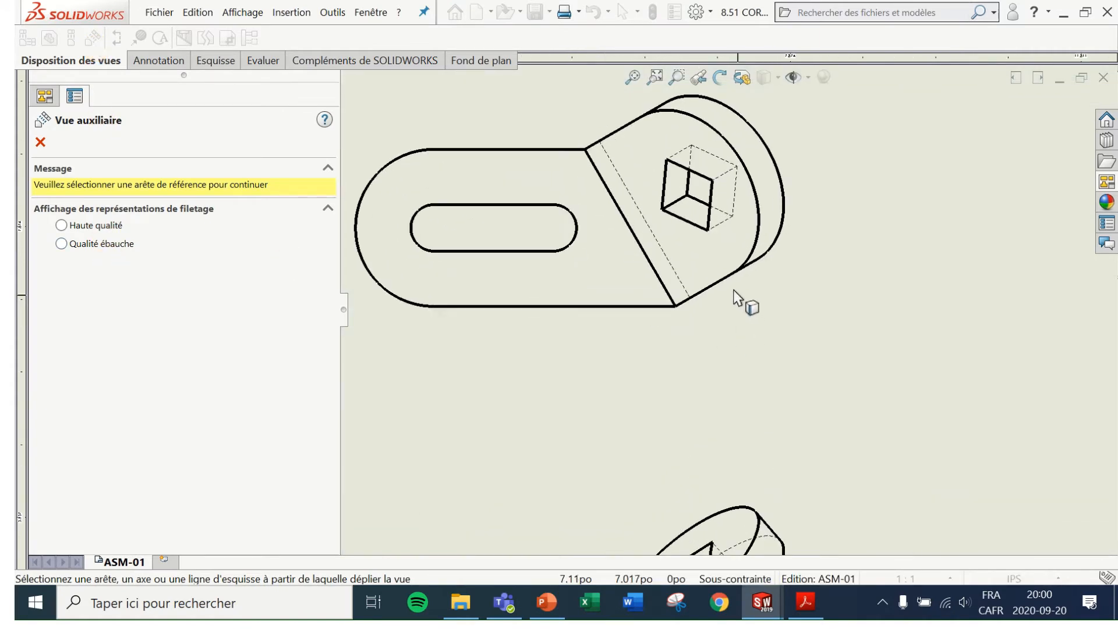
{"action": "left_click", "coordinate": [698, 296]}
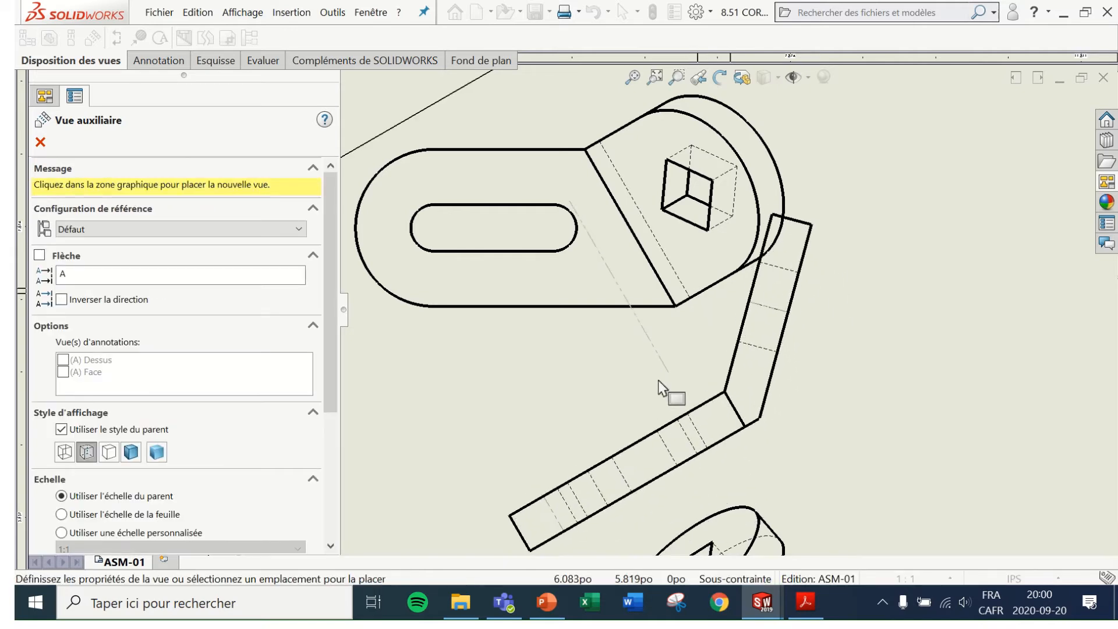
{"action": "scroll", "coordinate": [657, 379], "scroll_direction": "up", "scroll_amount": 2}
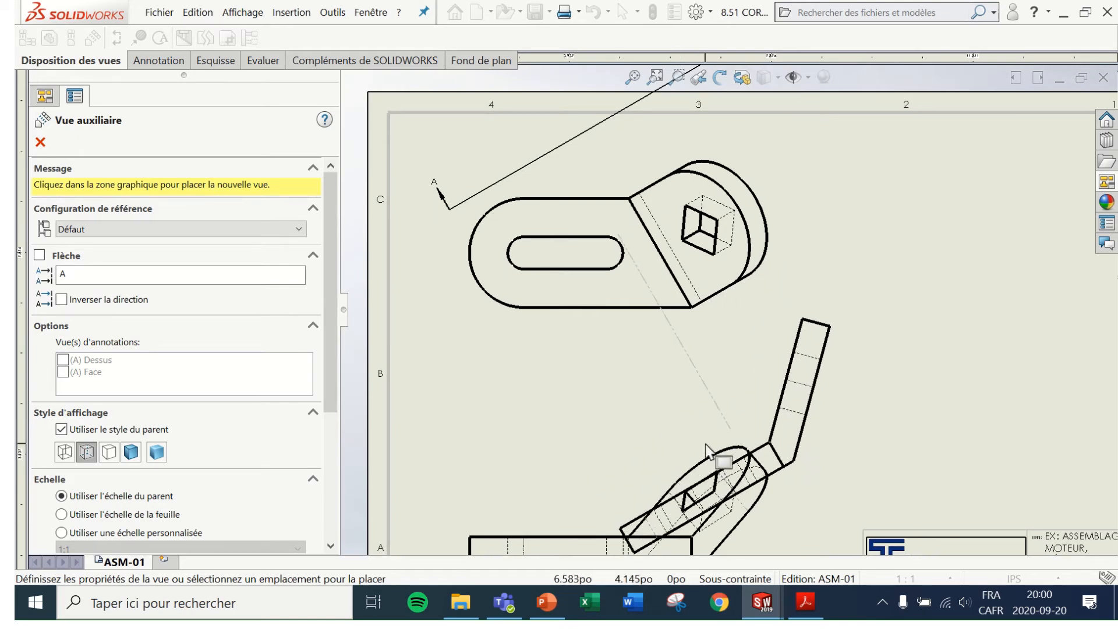
{"action": "left_click", "coordinate": [708, 454]}
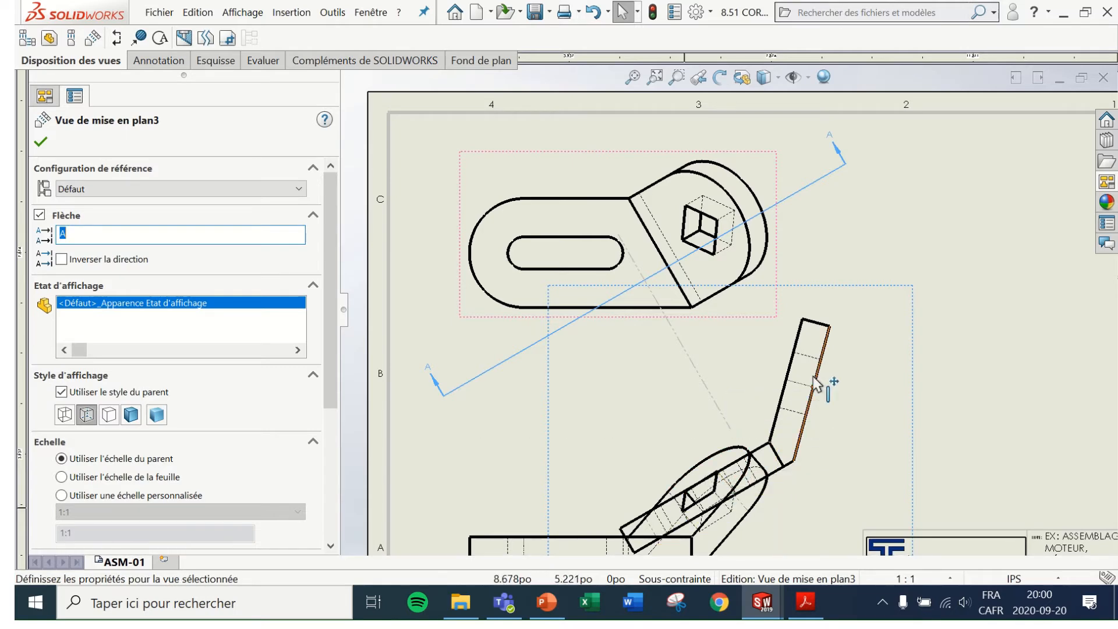
{"action": "key", "text": "Escape"}
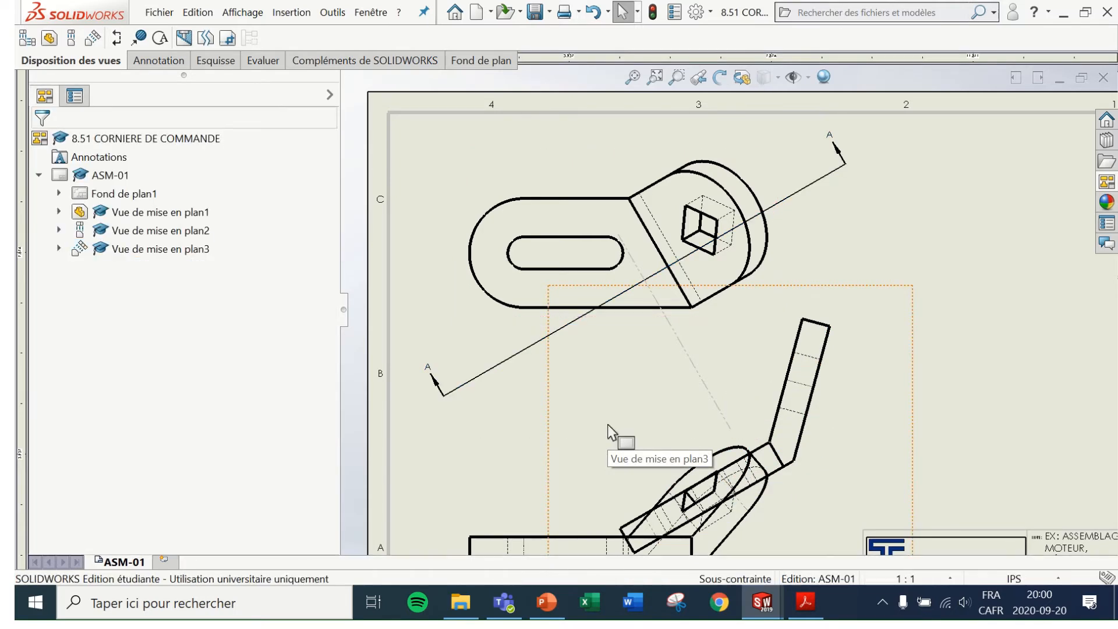
Step: Delete the projected front view overlapping the auxiliary view
{"action": "left_click", "coordinate": [498, 495]}
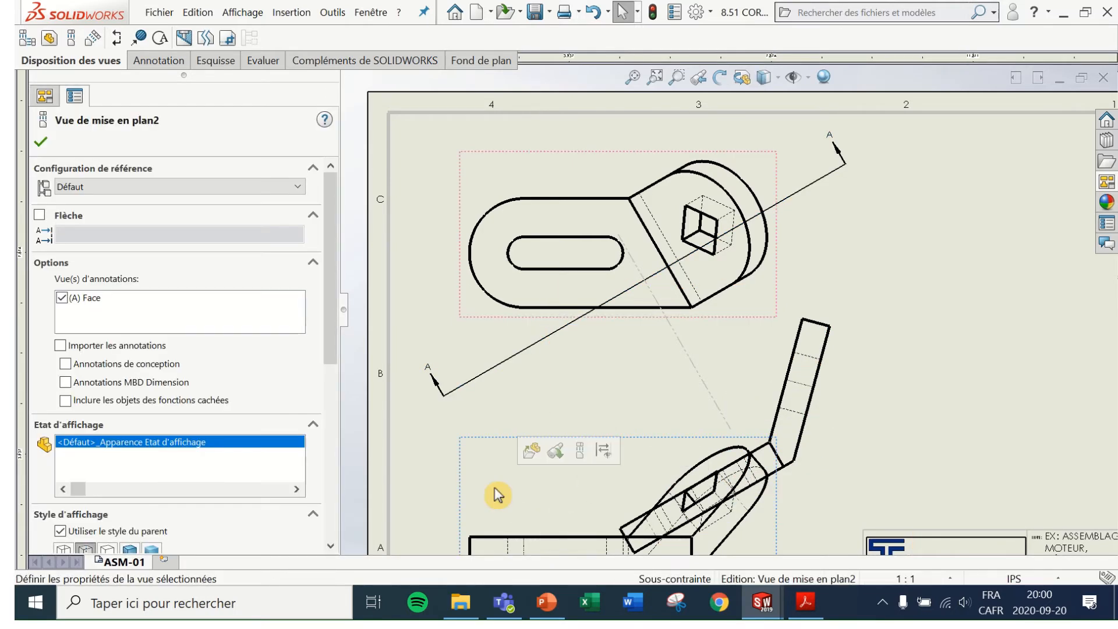
{"action": "key", "text": "Delete"}
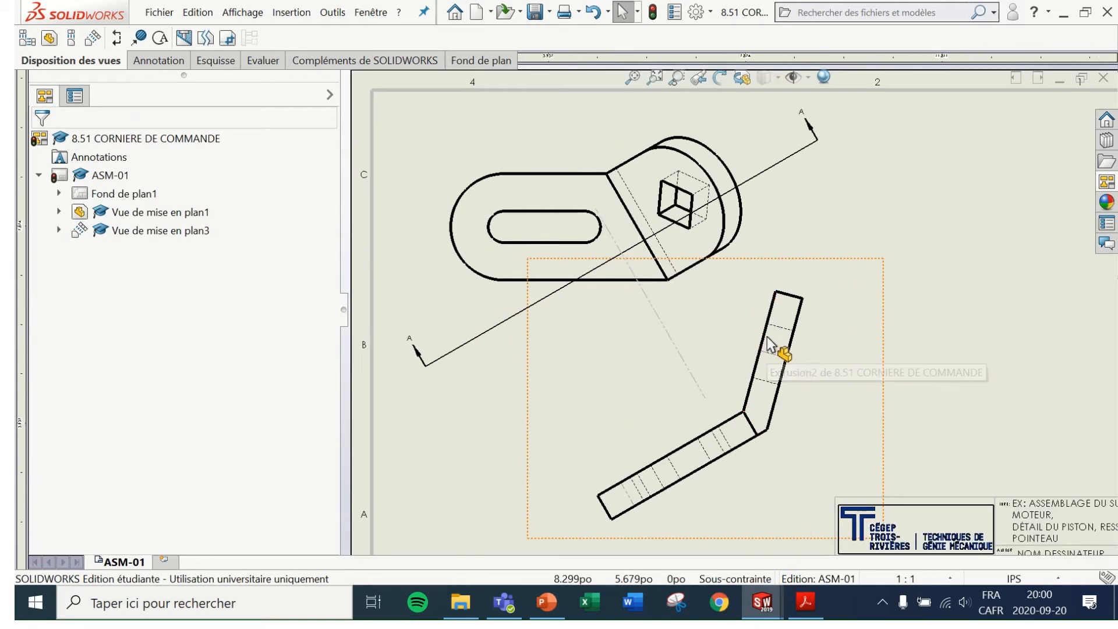
Step: Move view line A-A between the top and auxiliary views and shorten both ends to span the bent flange
{"action": "scroll", "coordinate": [775, 350], "scroll_direction": "down", "scroll_amount": 2}
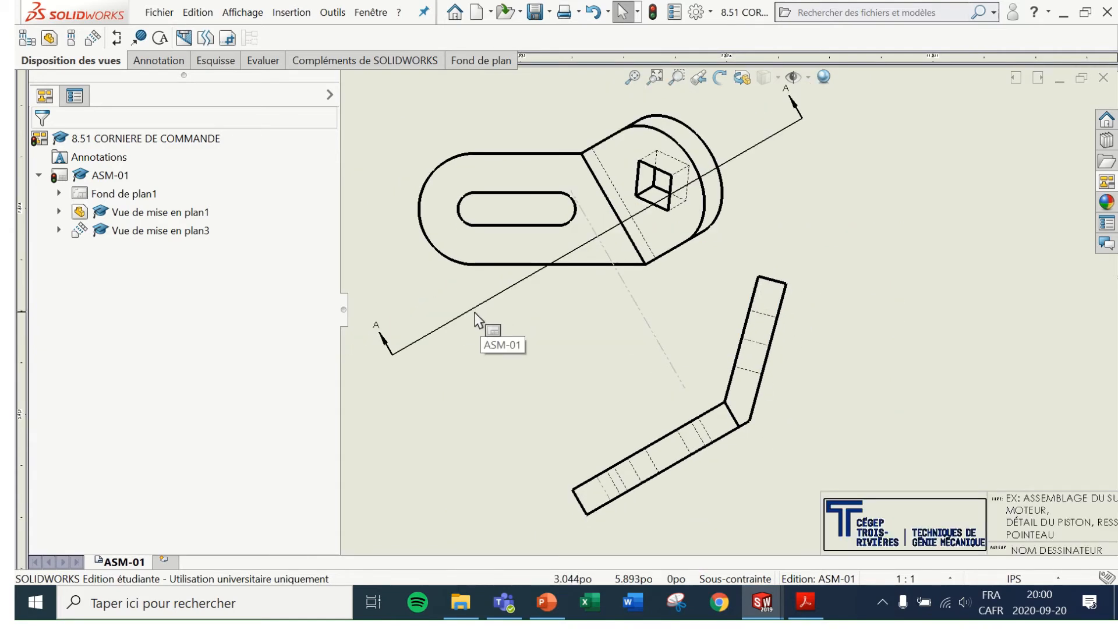
{"action": "left_click_drag", "start_coordinate": [476, 318], "coordinate": [540, 382]}
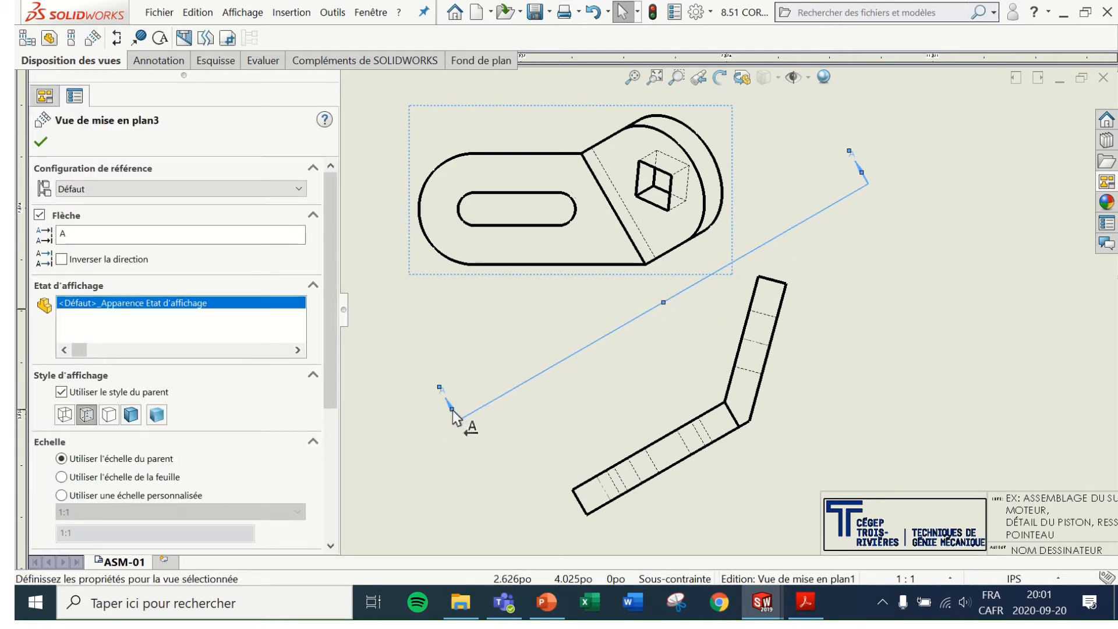
{"action": "left_click_drag", "start_coordinate": [456, 420], "coordinate": [471, 402]}
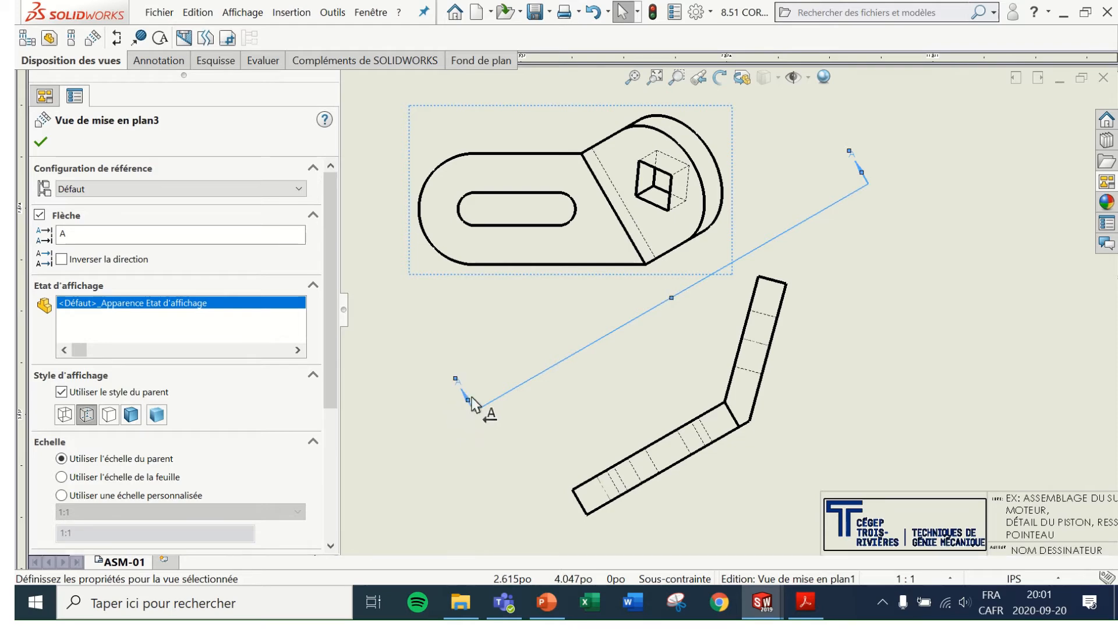
{"action": "left_click_drag", "start_coordinate": [572, 355], "coordinate": [631, 323]}
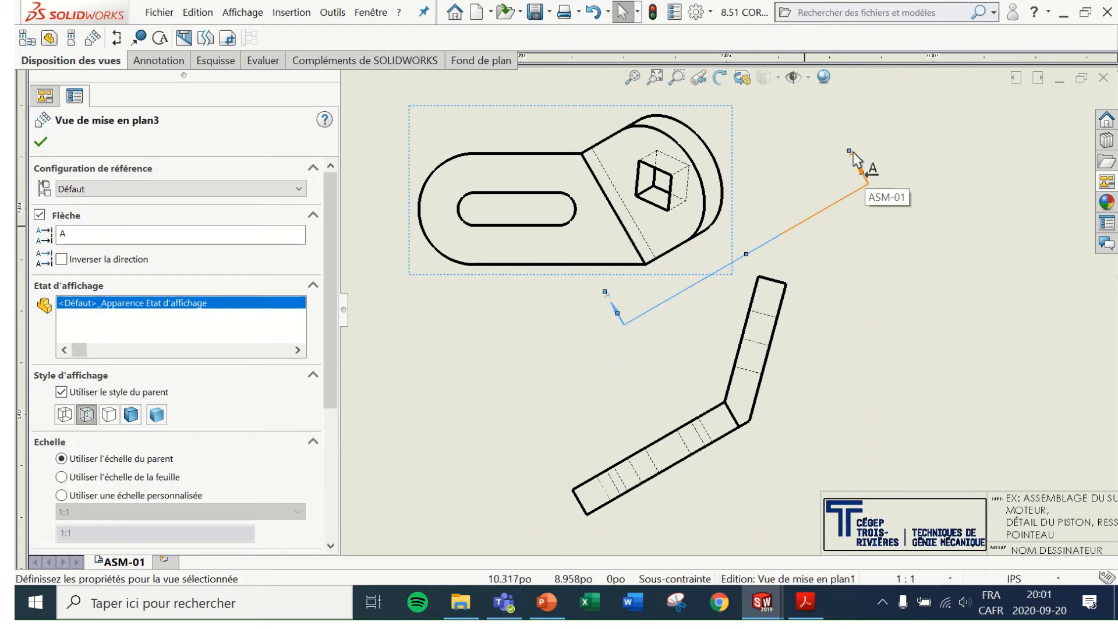
{"action": "left_click_drag", "start_coordinate": [864, 180], "coordinate": [751, 238]}
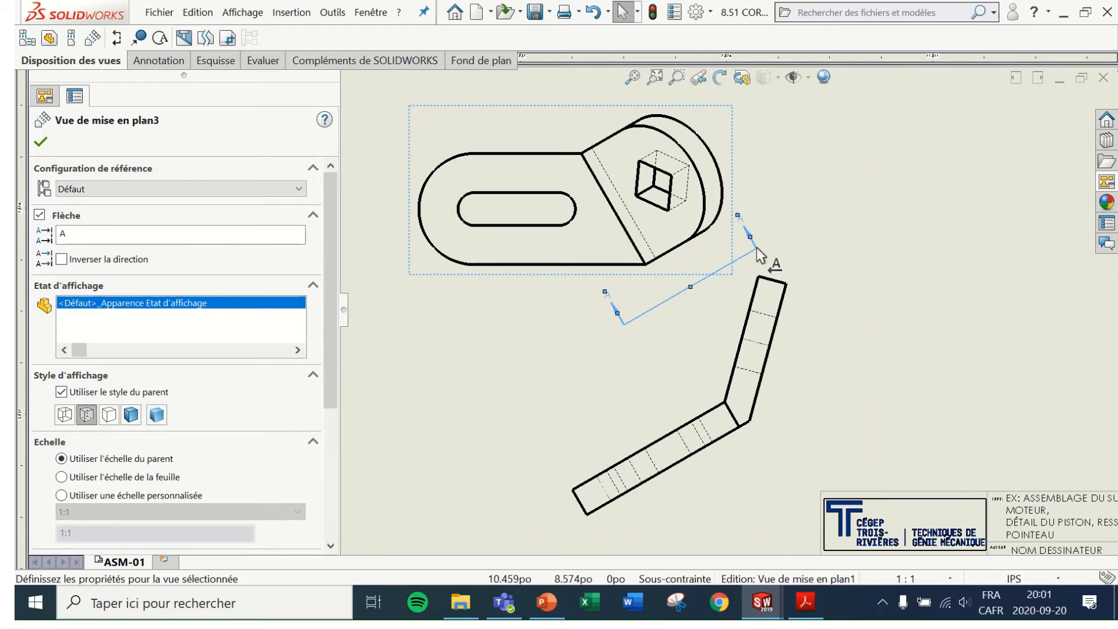
{"action": "left_click", "coordinate": [903, 347]}
Step: Move the VUE A-A label up close beneath the auxiliary view
{"action": "scroll", "coordinate": [881, 379], "scroll_direction": "up", "scroll_amount": 3}
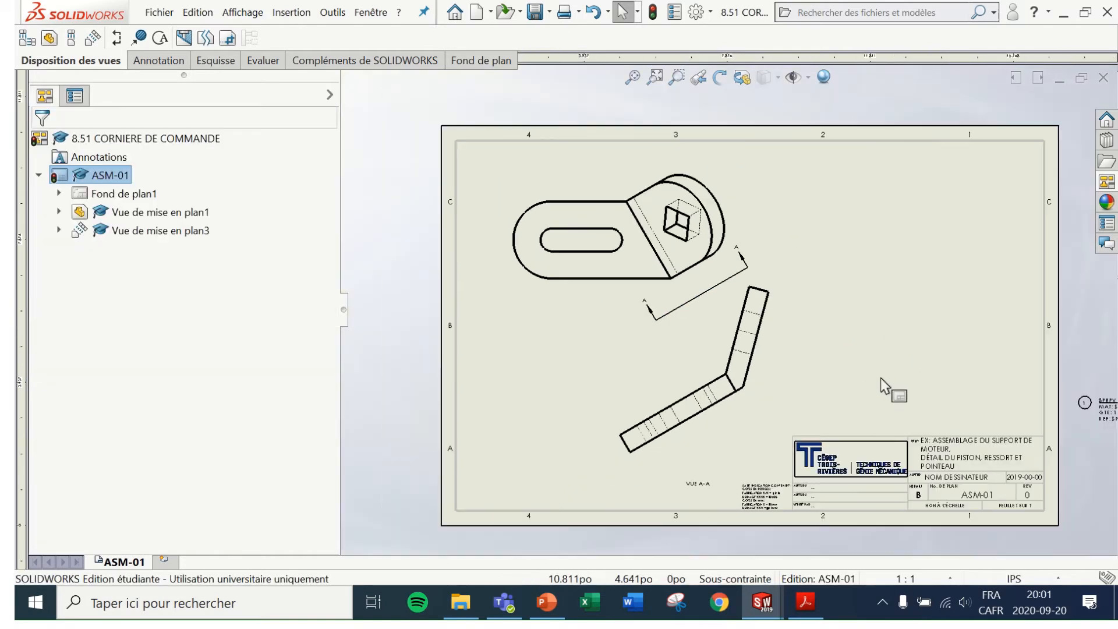
{"action": "scroll", "coordinate": [876, 377], "scroll_direction": "down", "scroll_amount": 2}
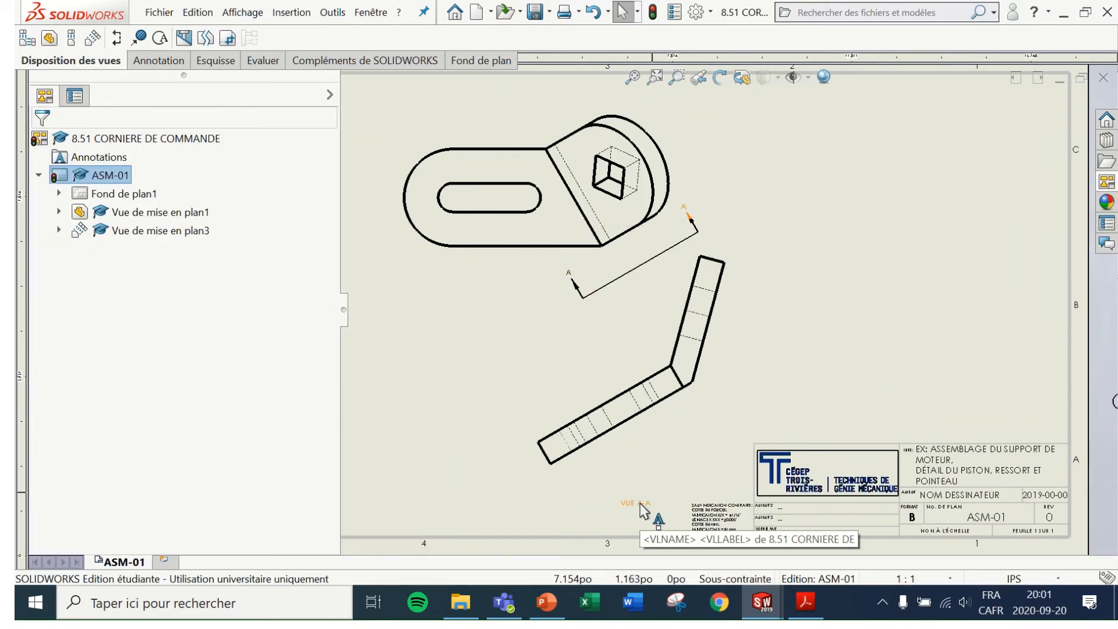
{"action": "left_click_drag", "start_coordinate": [638, 517], "coordinate": [668, 429]}
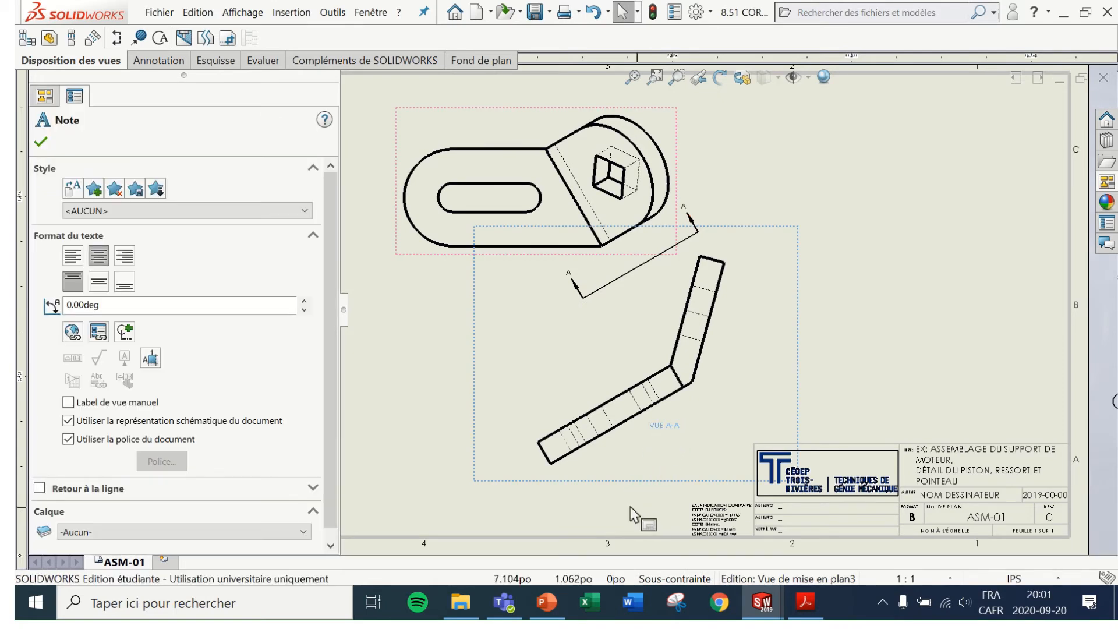
{"action": "left_click", "coordinate": [601, 501]}
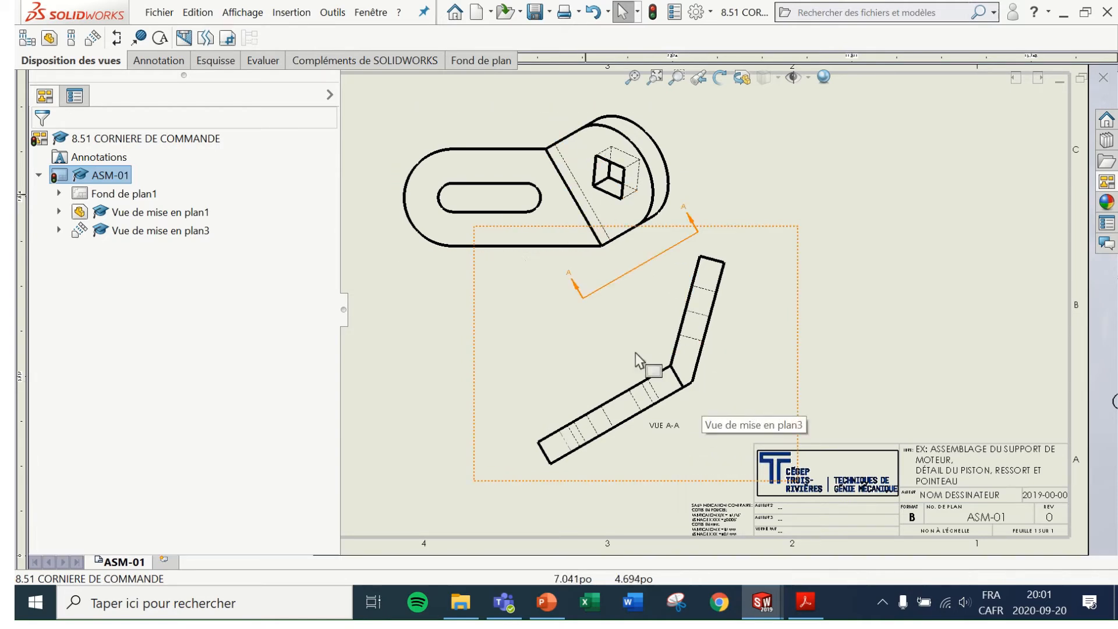
Step: Create auxiliary view B from the outer long edge of the upper leg in view A-A and place it to the right
{"action": "left_click", "coordinate": [93, 39]}
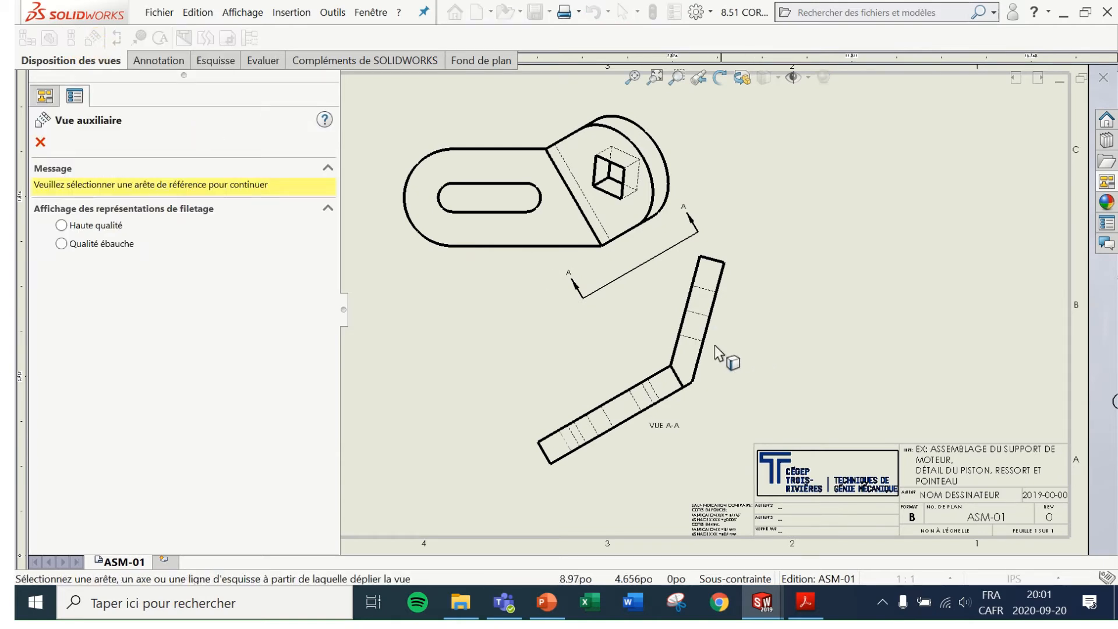
{"action": "left_click", "coordinate": [699, 364]}
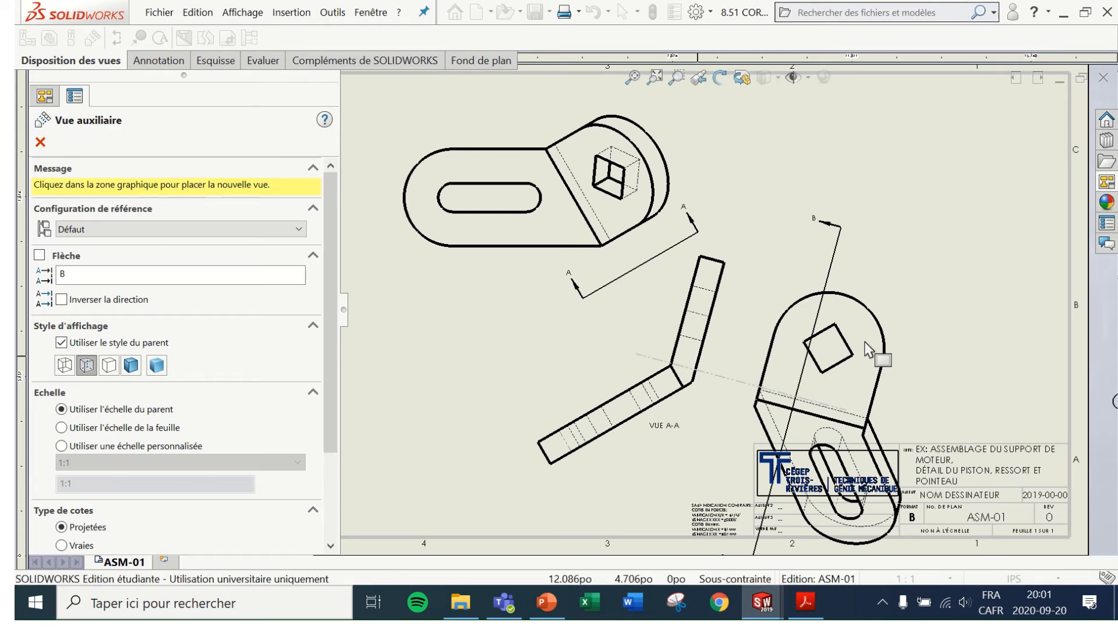
{"action": "left_click", "coordinate": [870, 350]}
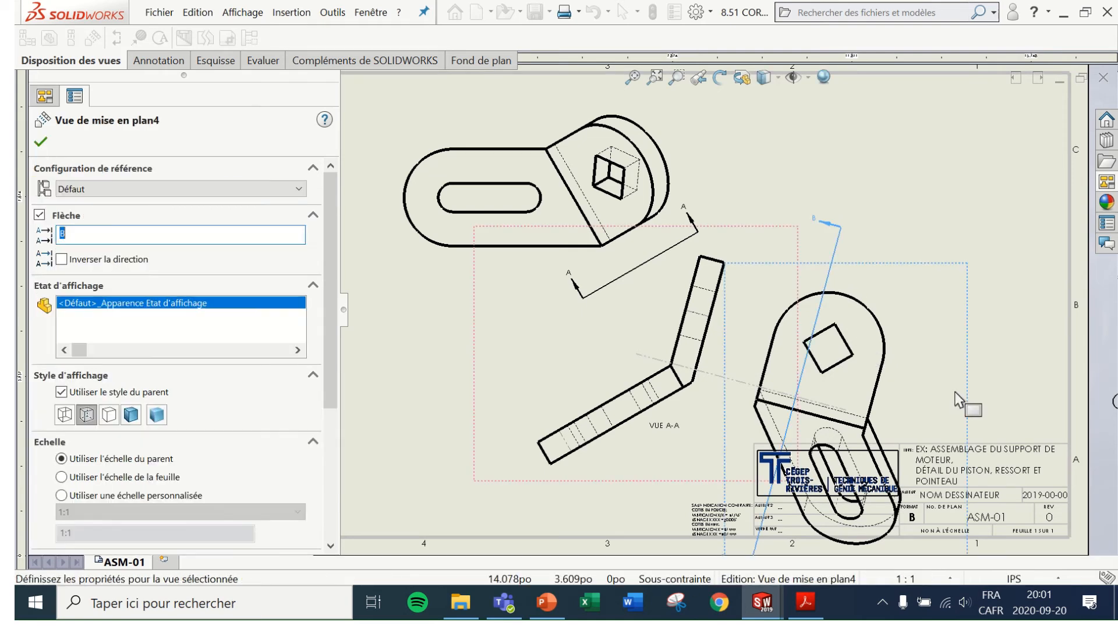
{"action": "left_click", "coordinate": [42, 144]}
{"action": "scroll", "coordinate": [893, 354], "scroll_direction": "down", "scroll_amount": 3}
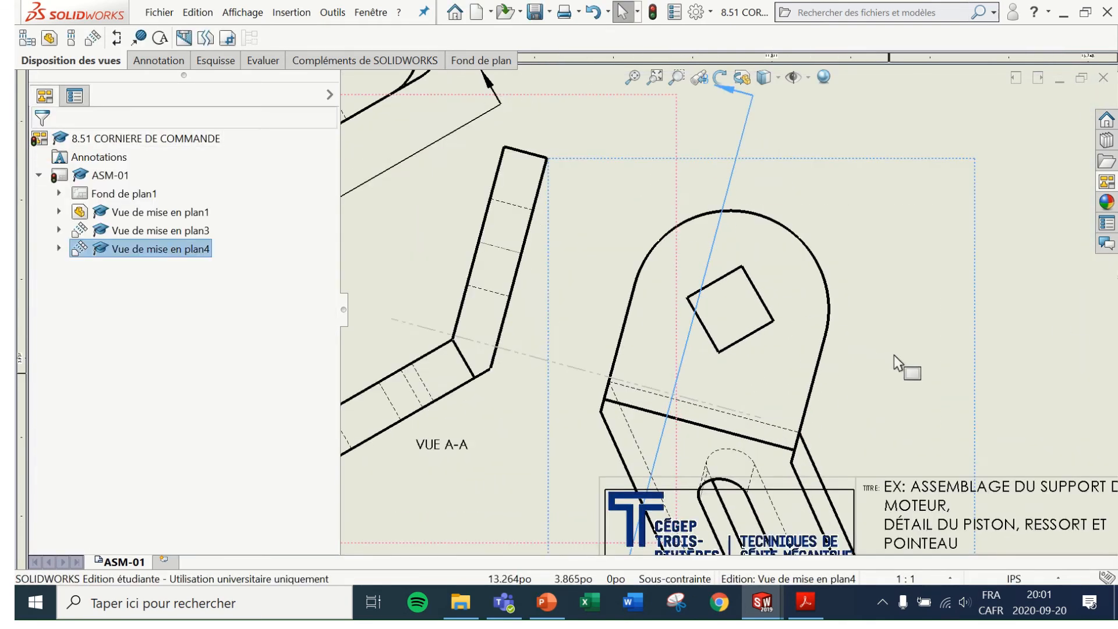
{"action": "left_click", "coordinate": [1048, 327]}
Step: Move view line B-B between view A-A and the new auxiliary view, and shorten both ends to span the upper leg
{"action": "scroll", "coordinate": [809, 277], "scroll_direction": "up", "scroll_amount": 5}
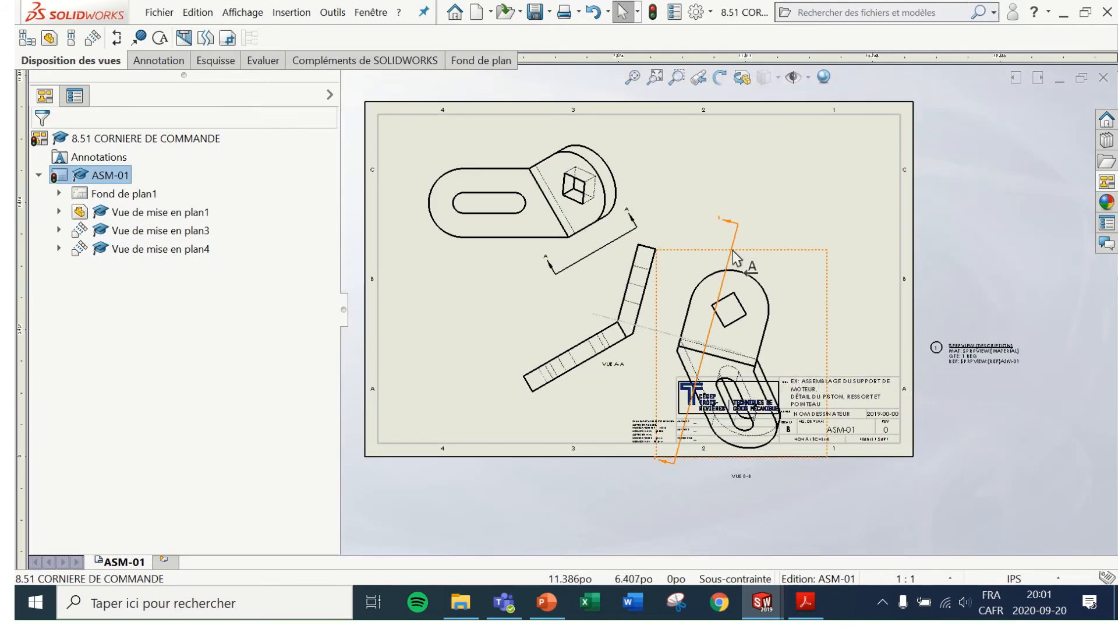
{"action": "left_click", "coordinate": [735, 256]}
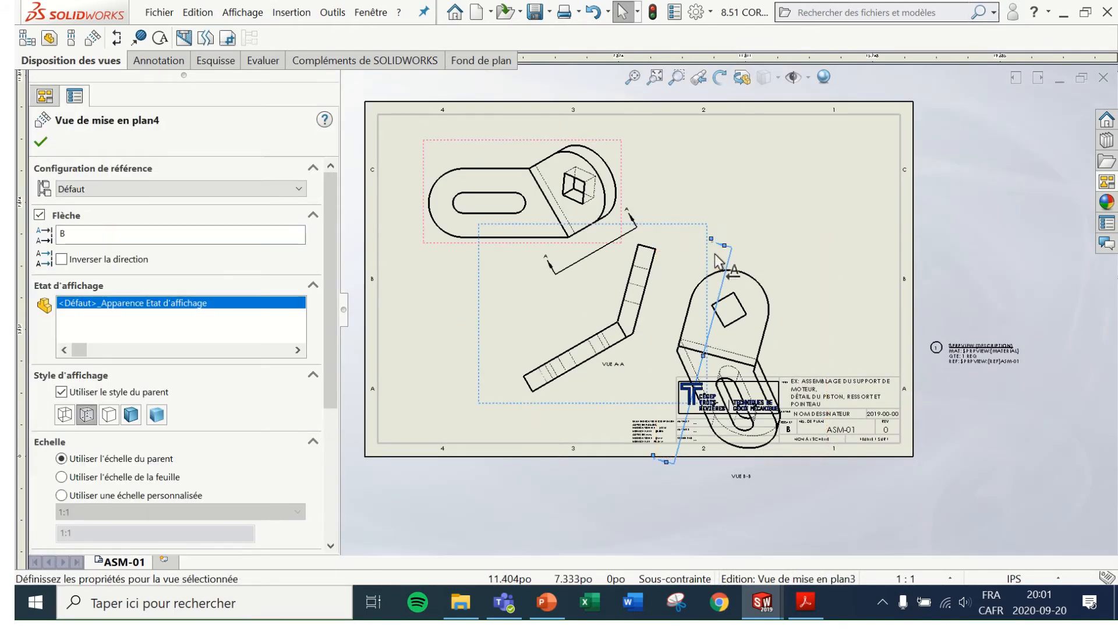
{"action": "left_click_drag", "start_coordinate": [717, 262], "coordinate": [669, 308]}
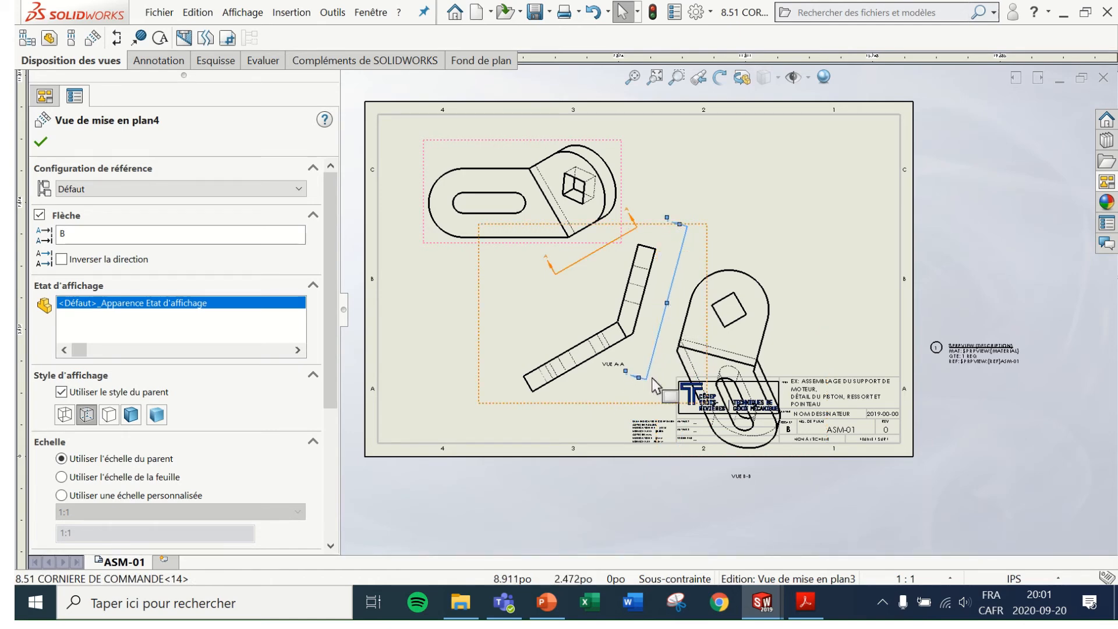
{"action": "left_click_drag", "start_coordinate": [639, 378], "coordinate": [647, 347]}
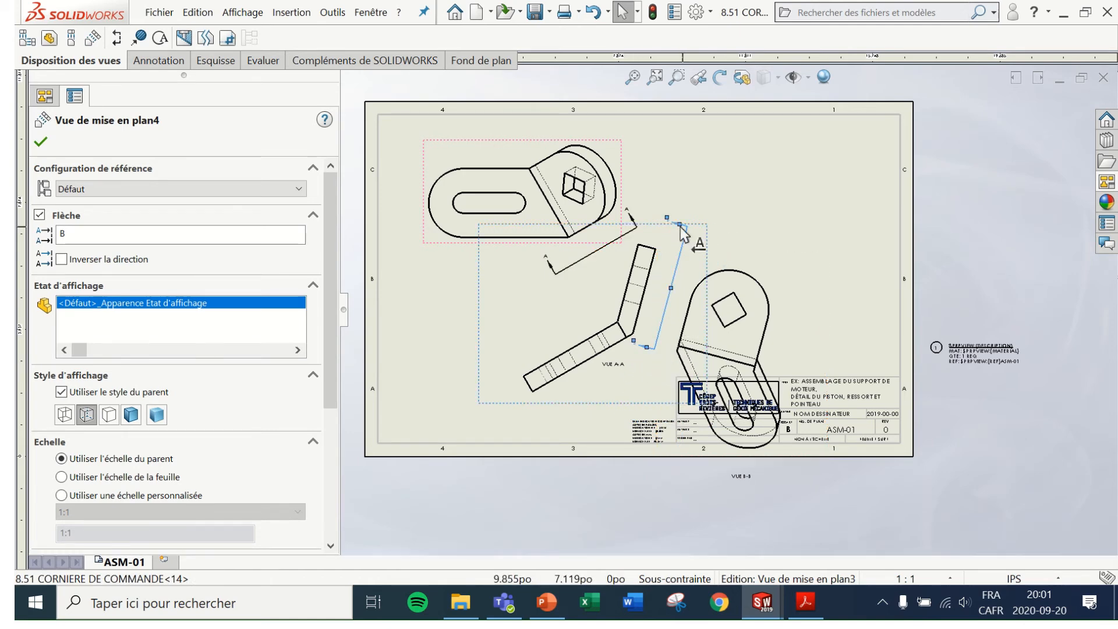
{"action": "left_click_drag", "start_coordinate": [680, 224], "coordinate": [673, 249]}
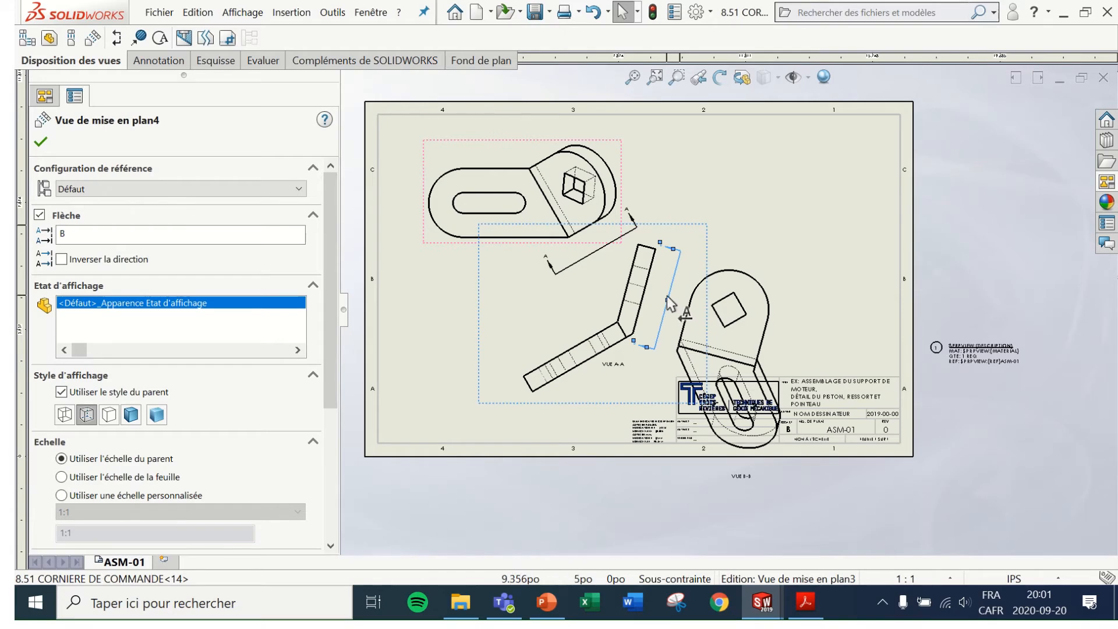
{"action": "left_click_drag", "start_coordinate": [668, 302], "coordinate": [672, 304]}
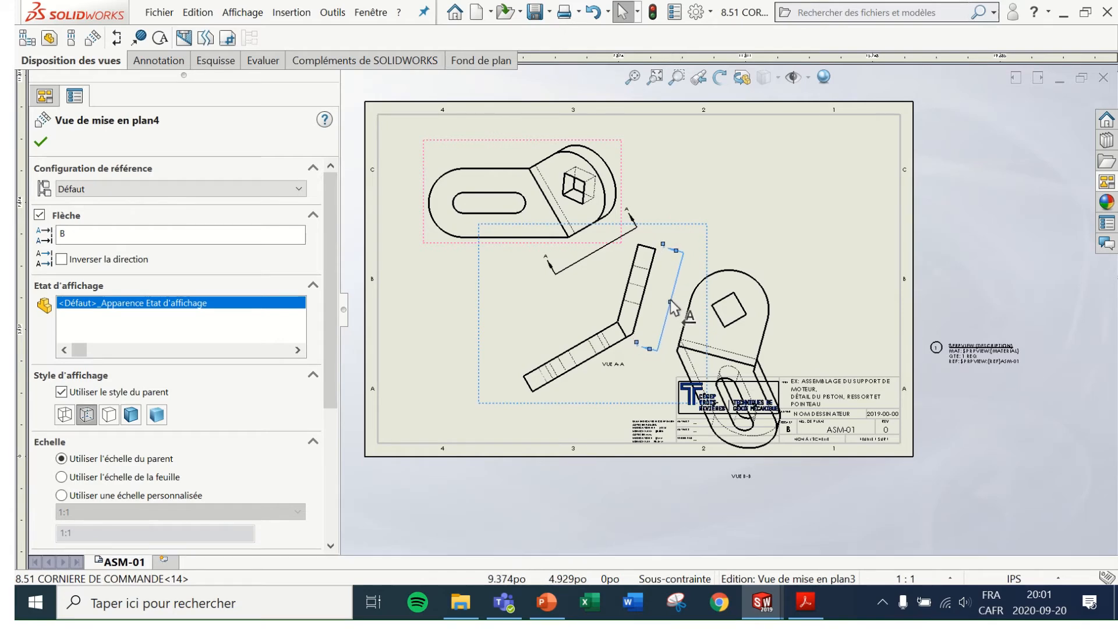
{"action": "left_click", "coordinate": [781, 222]}
Step: Move the VUE B-B label from below the sheet up beside the bend of its view
{"action": "scroll", "coordinate": [751, 381], "scroll_direction": "down", "scroll_amount": 3}
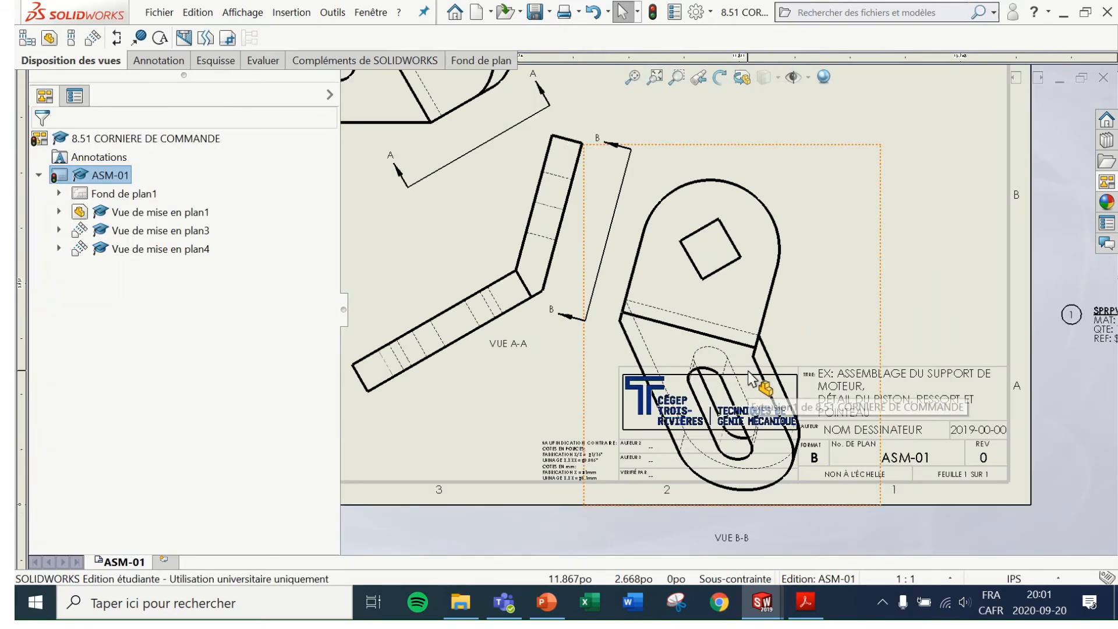
{"action": "scroll", "coordinate": [751, 381], "scroll_direction": "up", "scroll_amount": 3}
{"action": "scroll", "coordinate": [744, 366], "scroll_direction": "down", "scroll_amount": 3}
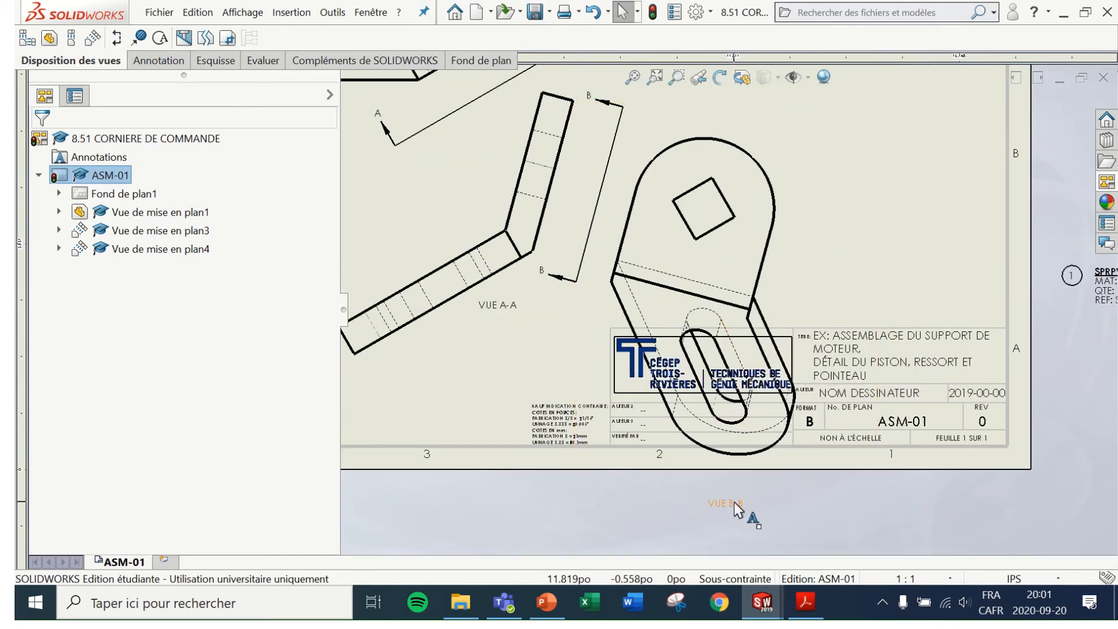
{"action": "left_click", "coordinate": [789, 313]}
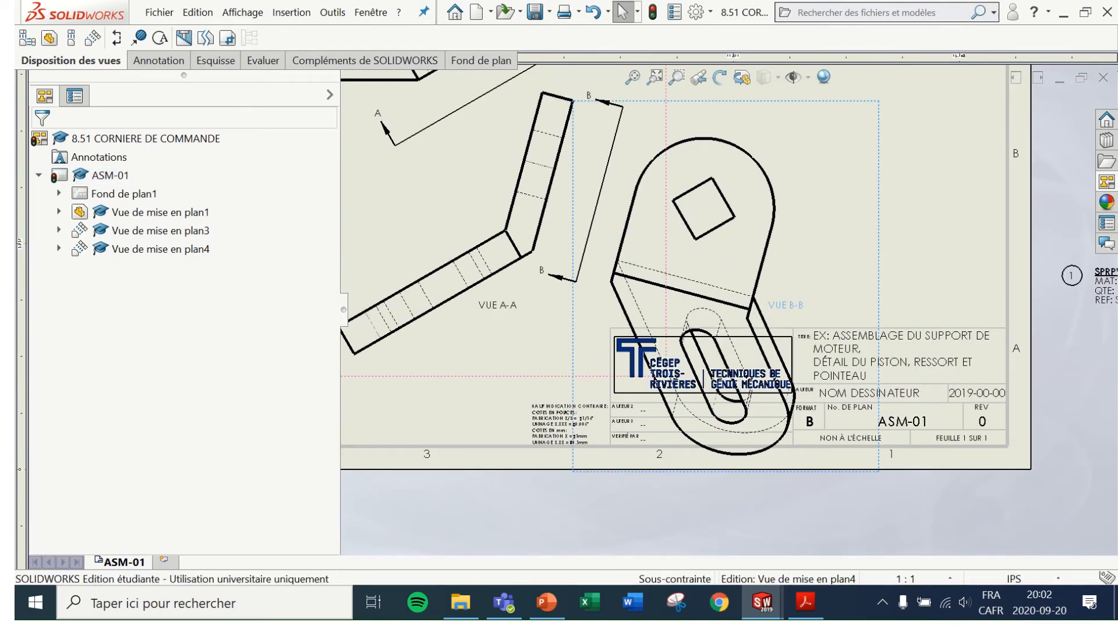
{"action": "left_click", "coordinate": [905, 278]}
Step: Rearrange the views by moving the top view toward the sheet's upper-left corner, view A-A up beneath it, and view B-B closer to A-A
{"action": "scroll", "coordinate": [861, 283], "scroll_direction": "up", "scroll_amount": 3}
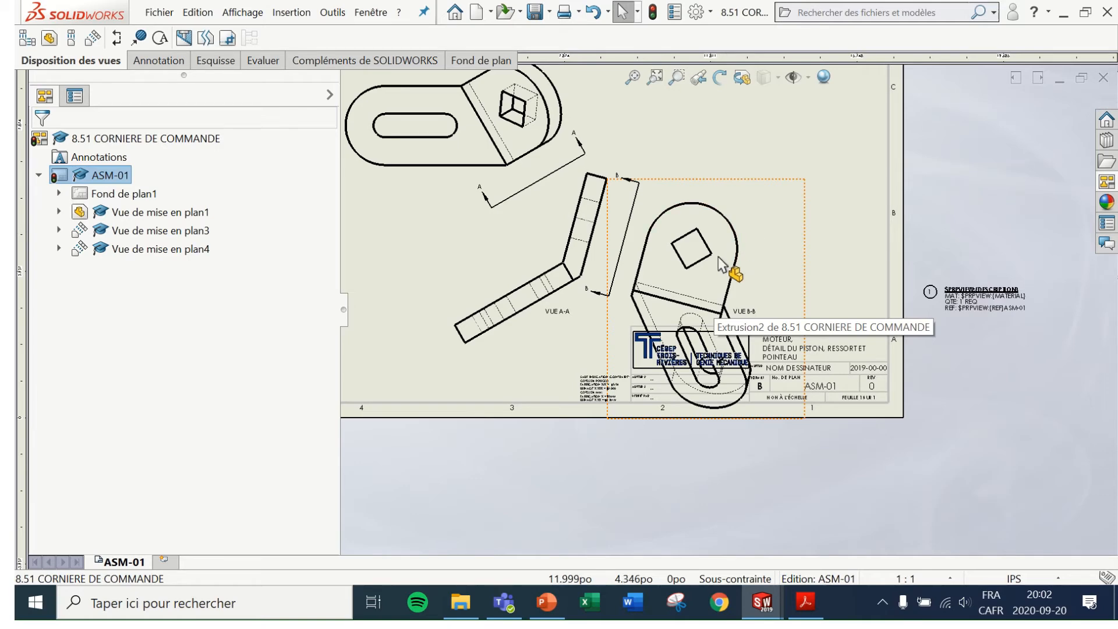
{"action": "scroll", "coordinate": [730, 265], "scroll_direction": "up", "scroll_amount": 3}
{"action": "scroll", "coordinate": [724, 256], "scroll_direction": "down", "scroll_amount": 3}
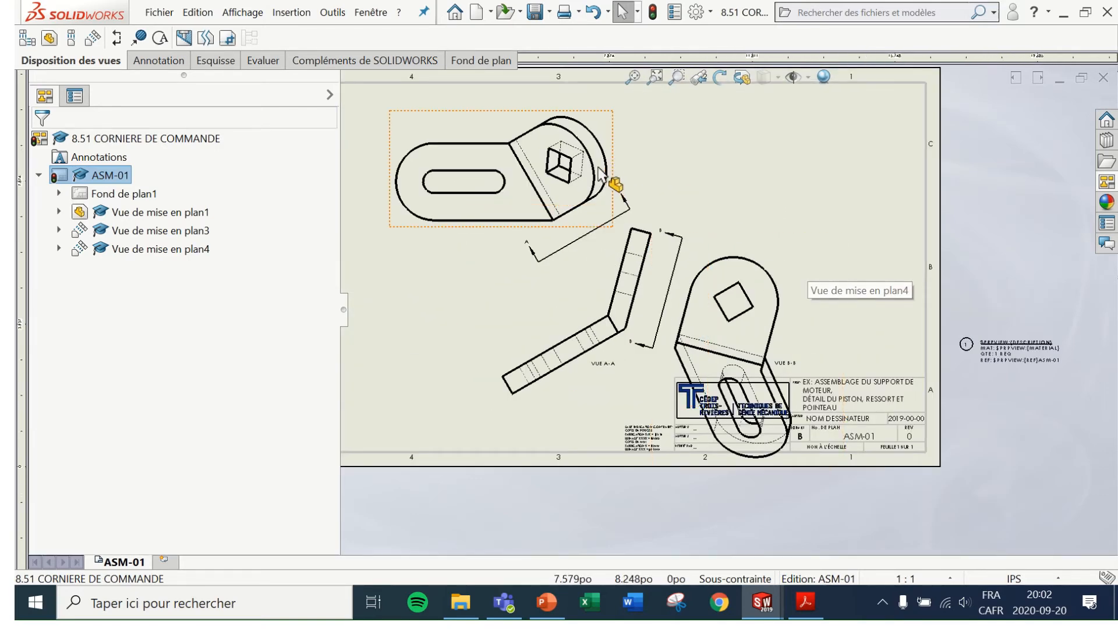
{"action": "left_click", "coordinate": [612, 155]}
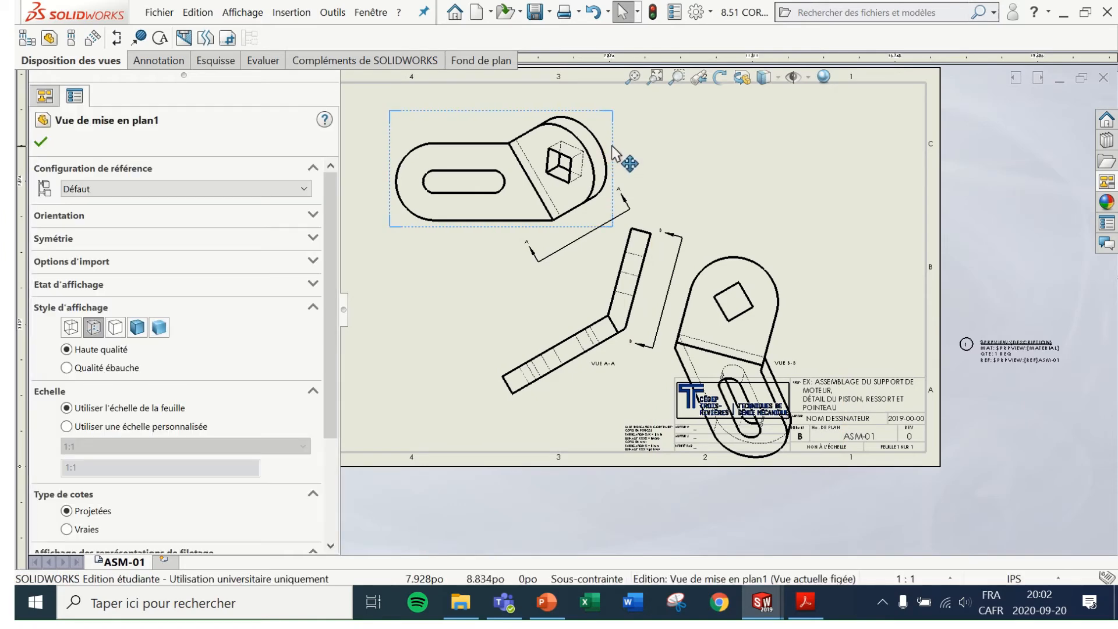
{"action": "left_click_drag", "start_coordinate": [497, 117], "coordinate": [432, 91]}
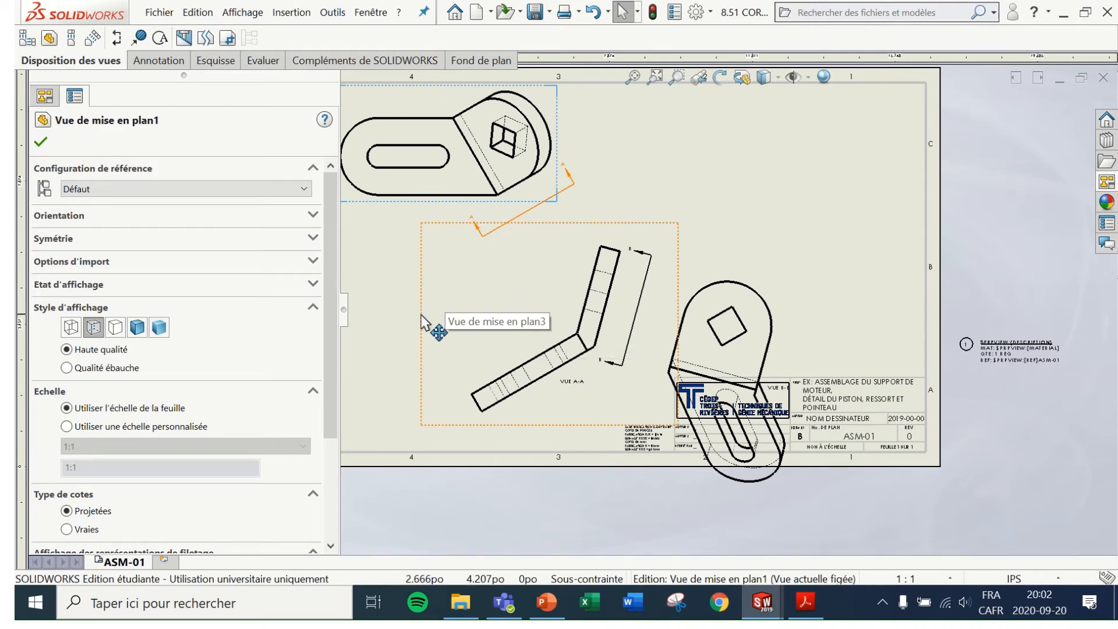
{"action": "left_click_drag", "start_coordinate": [421, 316], "coordinate": [401, 258]}
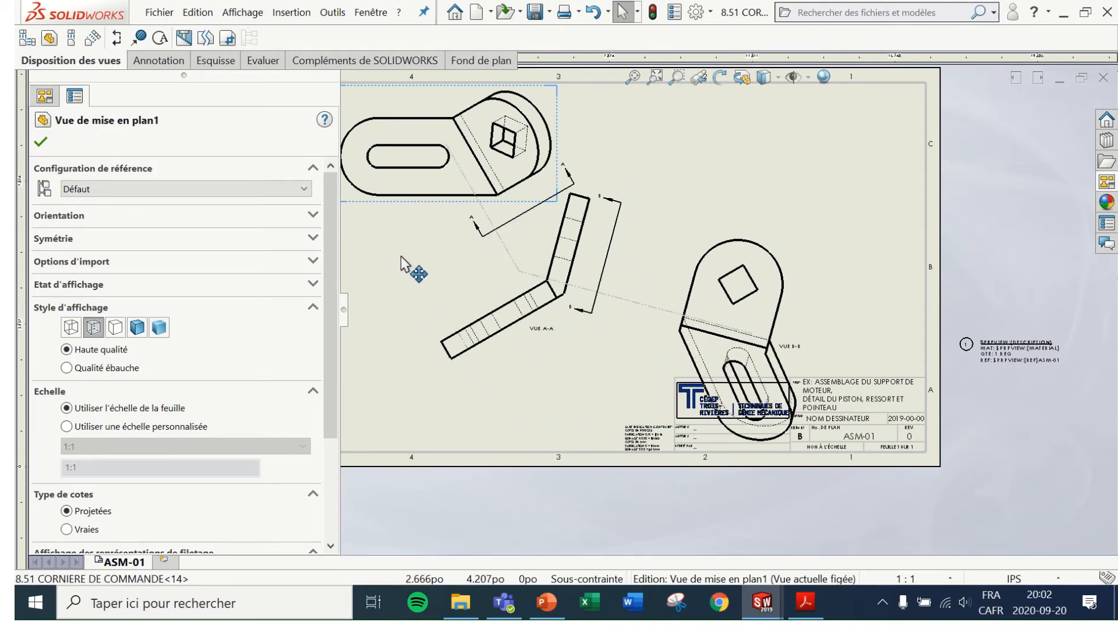
{"action": "left_click", "coordinate": [785, 214]}
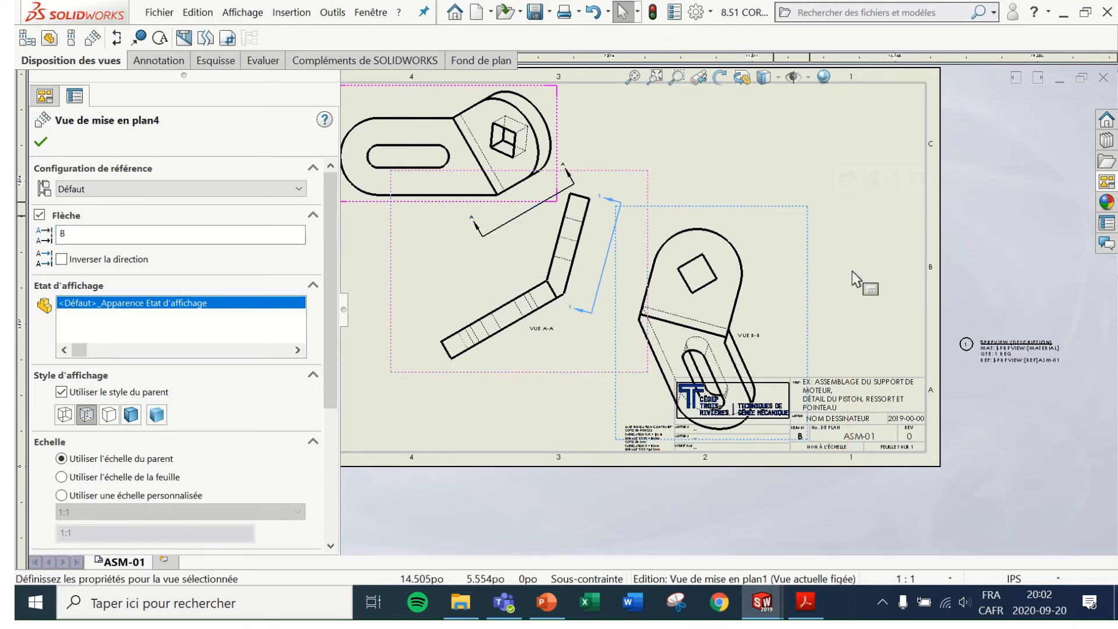
{"action": "left_click", "coordinate": [862, 291]}
Step: Sketch a closed spline in view B-B around the square-hole flange, with a wavy lower side crossing the slotted leg below the bend
{"action": "scroll", "coordinate": [809, 306], "scroll_direction": "down", "scroll_amount": 2}
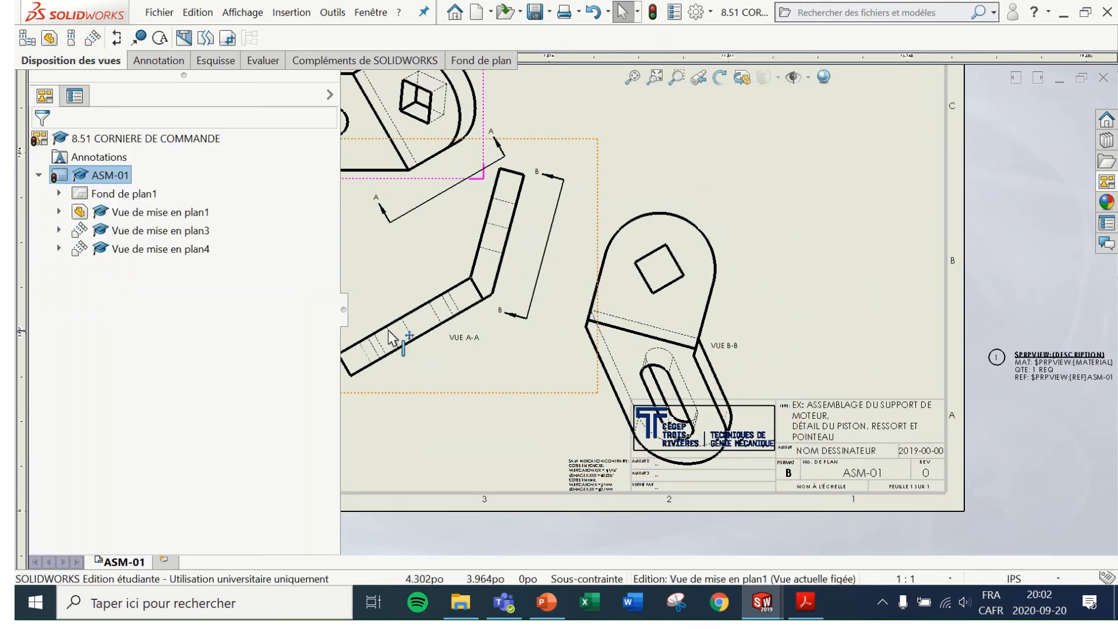
{"action": "scroll", "coordinate": [511, 319], "scroll_direction": "down", "scroll_amount": 2}
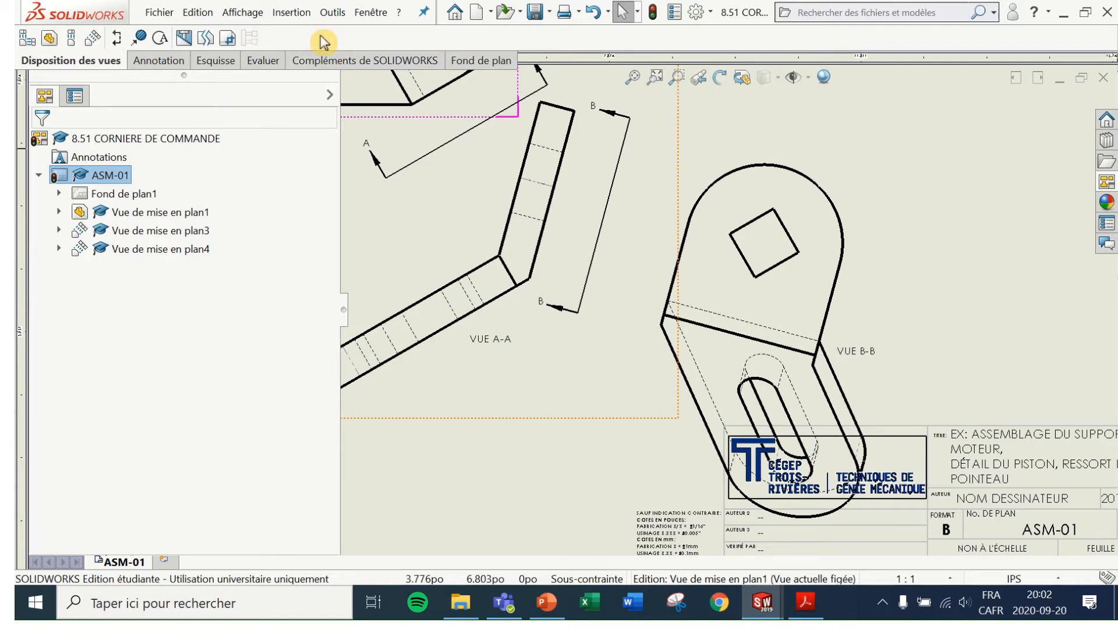
{"action": "left_click", "coordinate": [879, 233]}
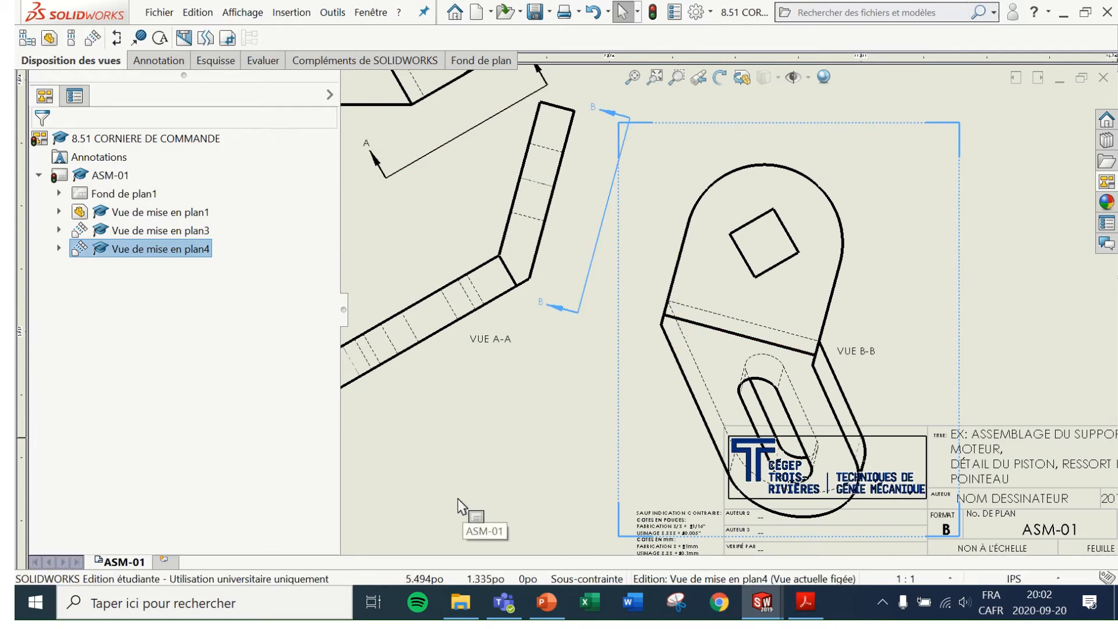
{"action": "left_click", "coordinate": [212, 61]}
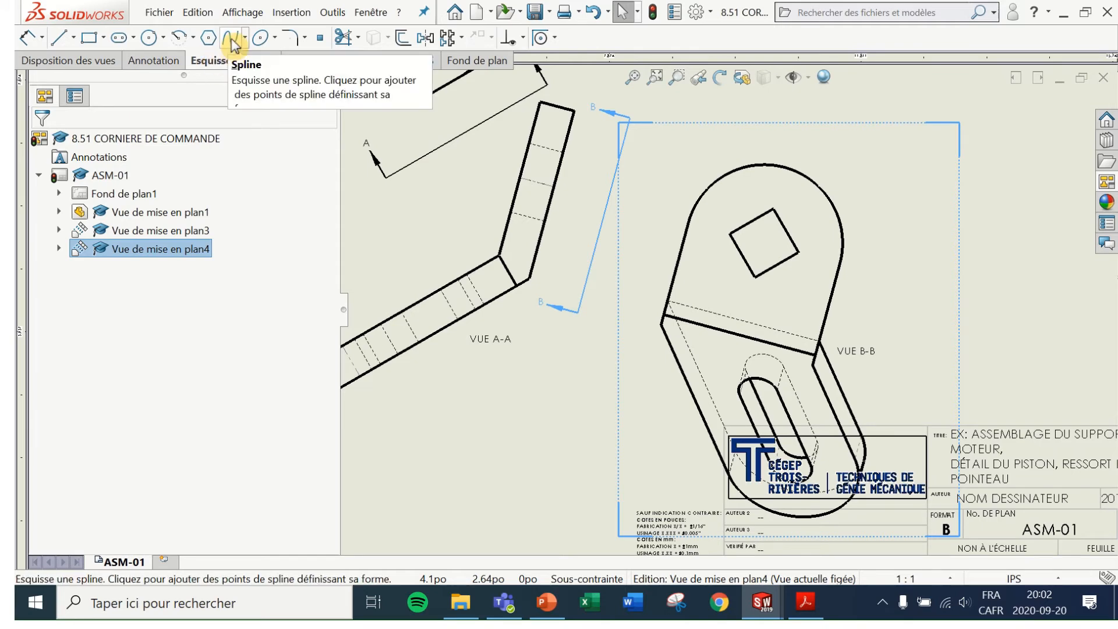
{"action": "left_click", "coordinate": [230, 37]}
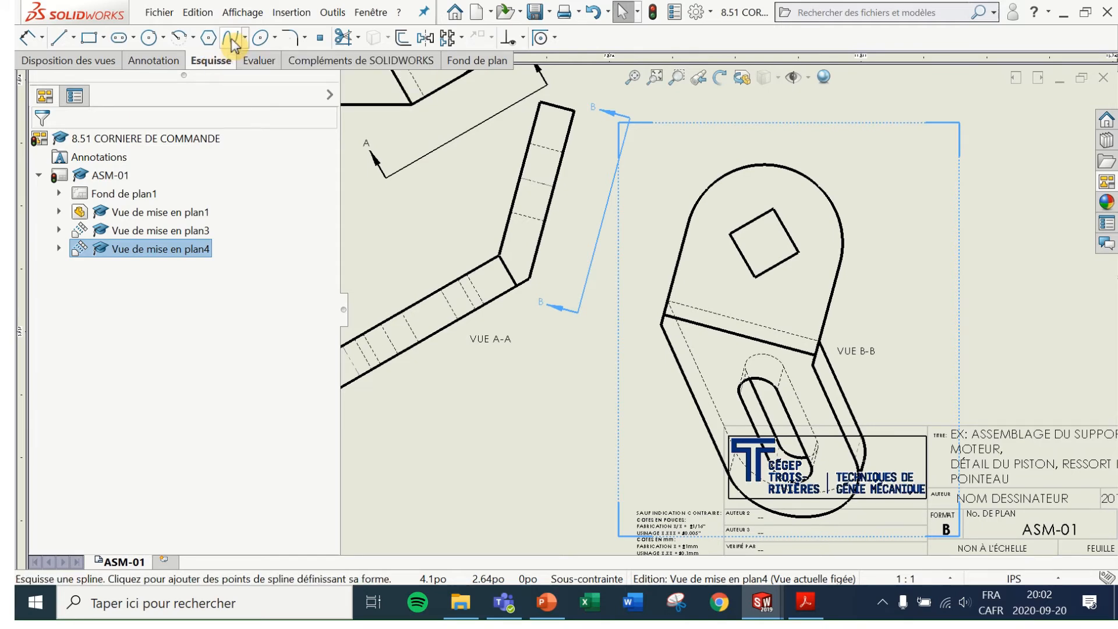
{"action": "left_click", "coordinate": [891, 169]}
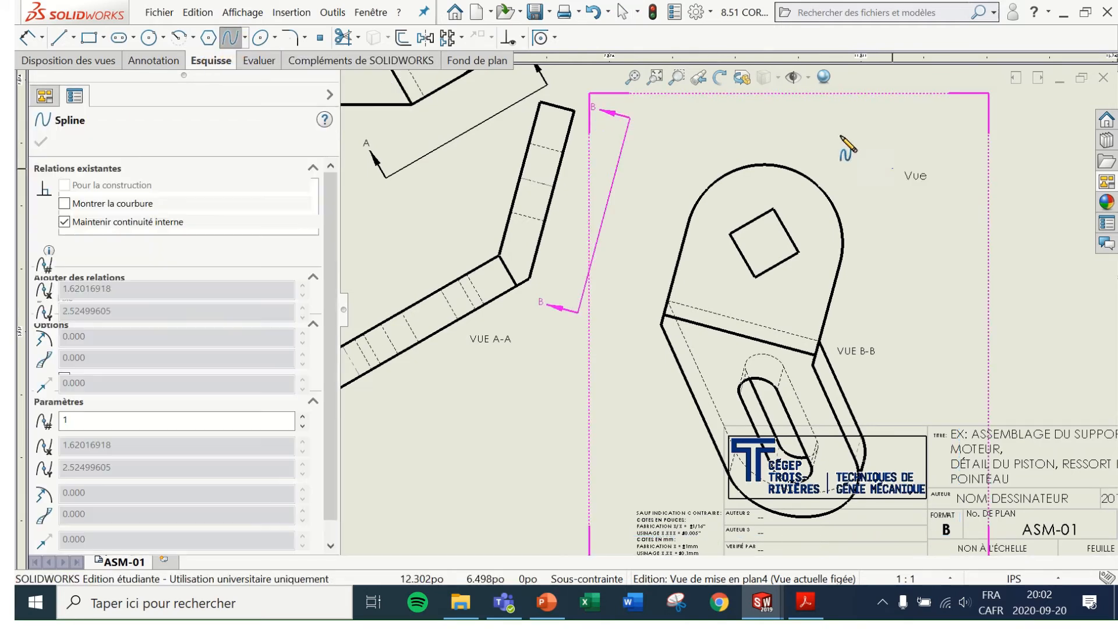
{"action": "left_click", "coordinate": [676, 159]}
{"action": "left_click", "coordinate": [627, 311]}
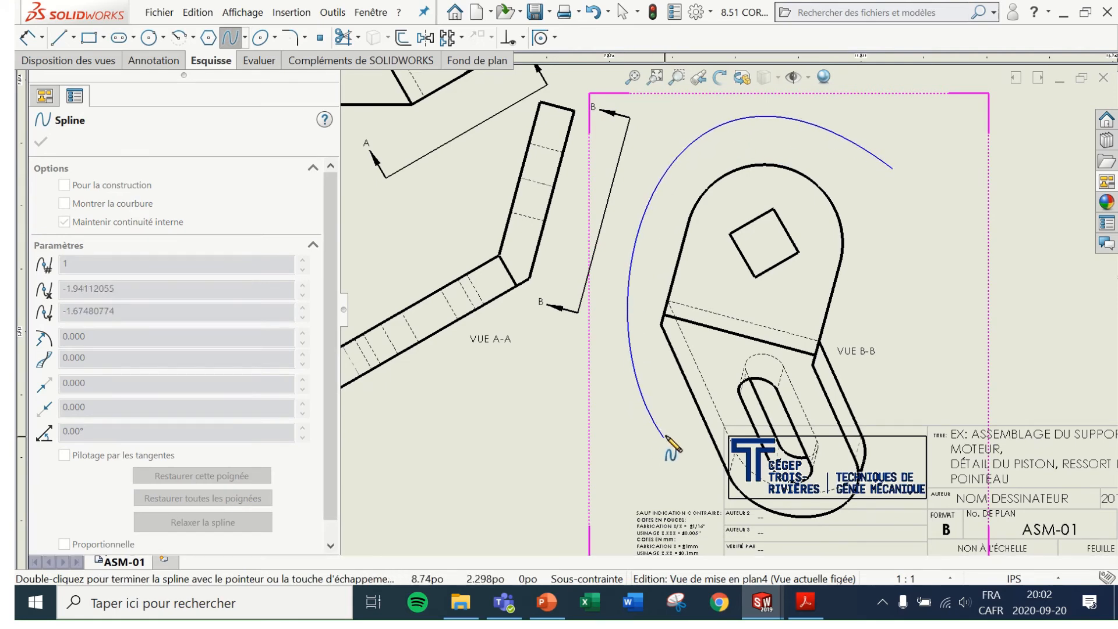
{"action": "left_click", "coordinate": [653, 442]}
{"action": "left_click", "coordinate": [714, 382]}
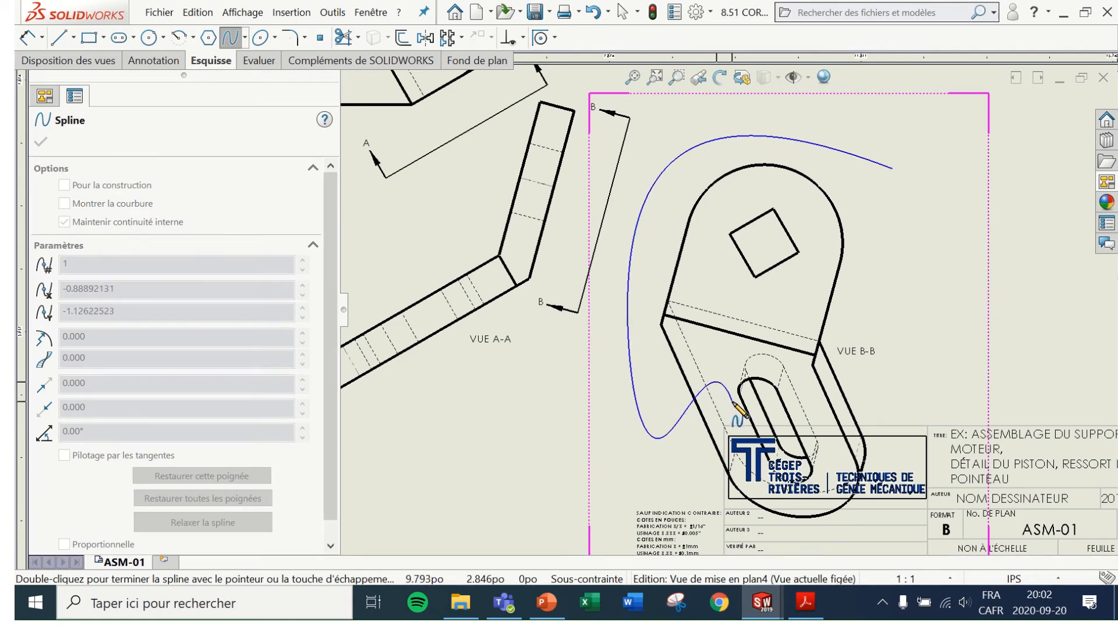
{"action": "left_click", "coordinate": [815, 407]}
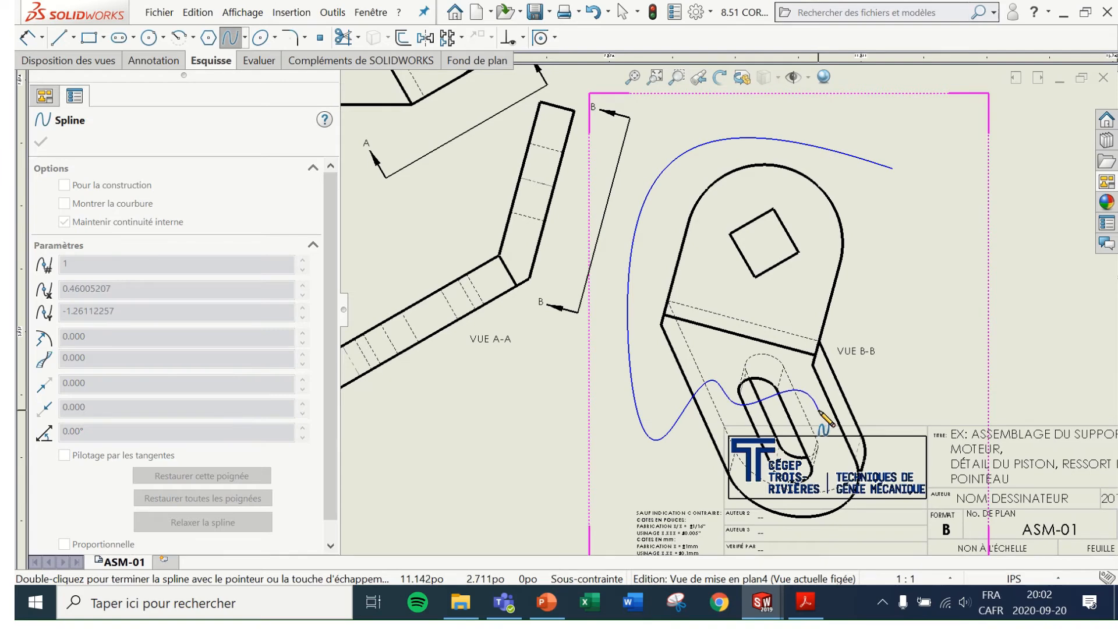
{"action": "left_click", "coordinate": [893, 168]}
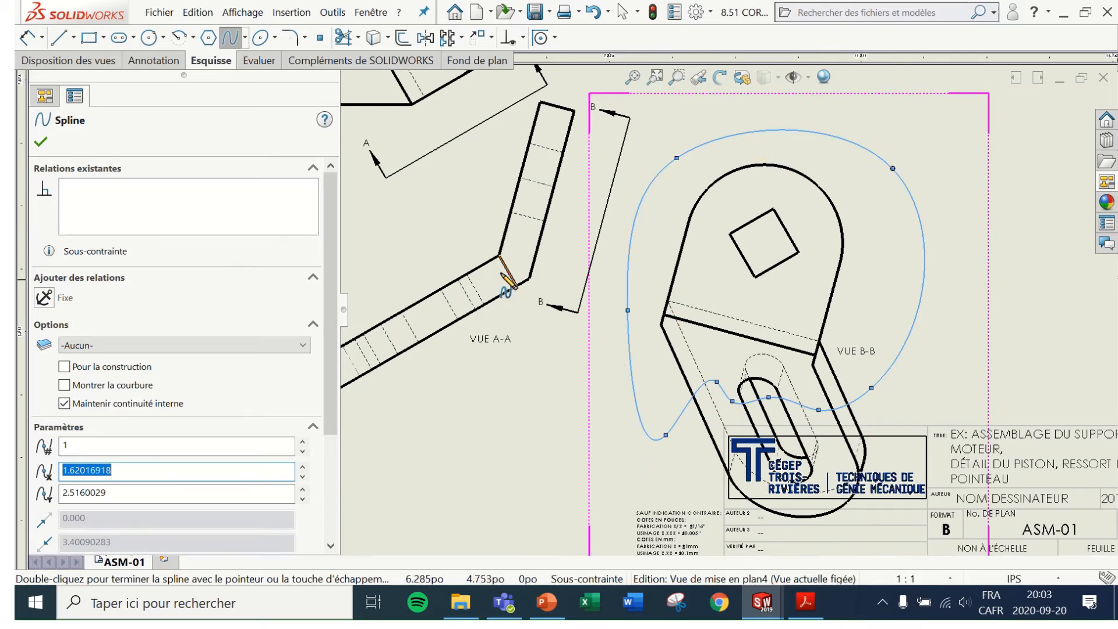
{"action": "key", "text": "Escape"}
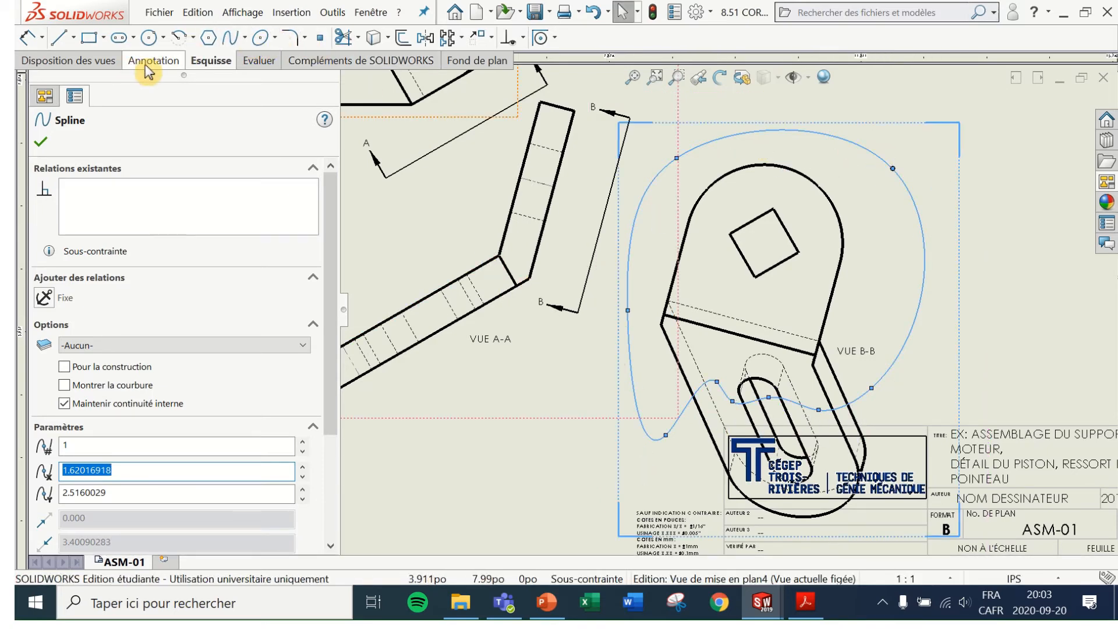
Step: Crop view B-B to the closed spline and move its VUE B-B label just beneath the cropped view
{"action": "left_click", "coordinate": [115, 61]}
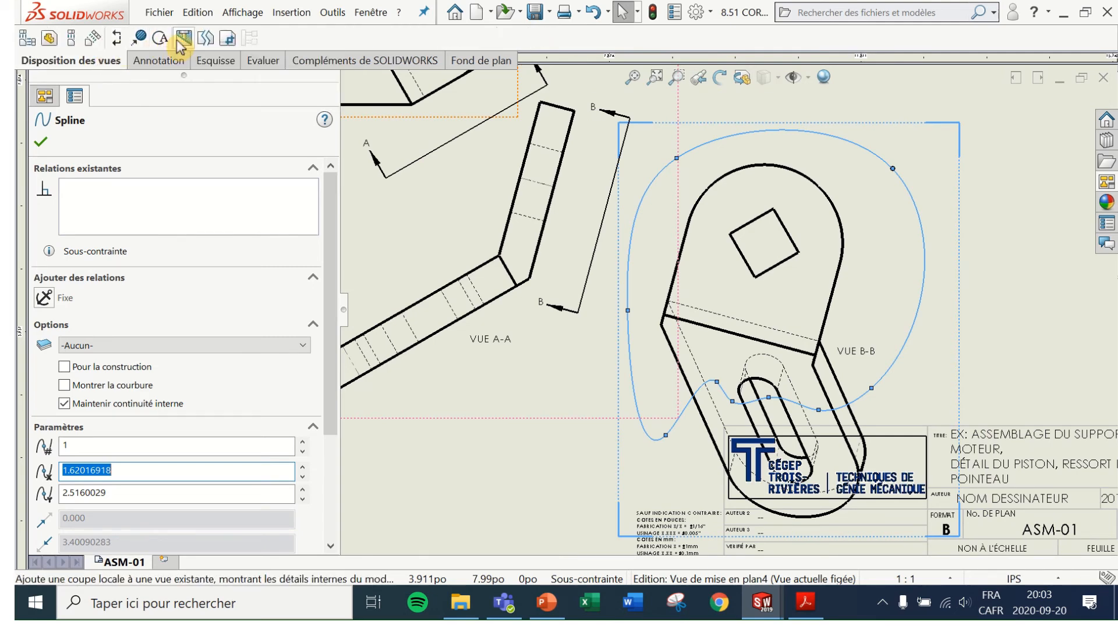
{"action": "left_click", "coordinate": [227, 40]}
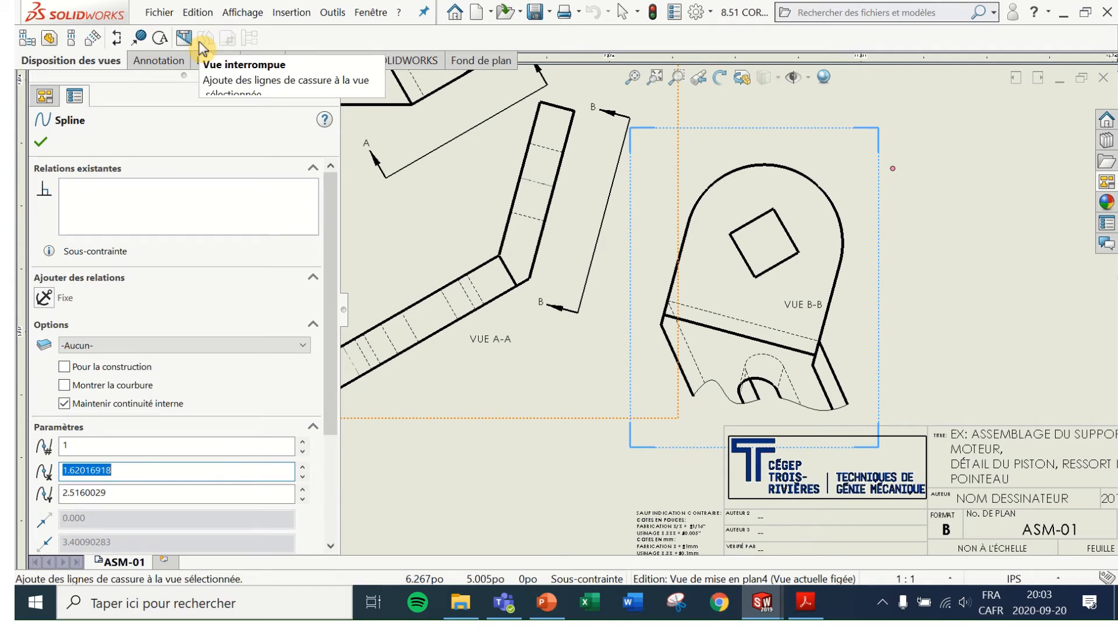
{"action": "left_click", "coordinate": [1000, 288]}
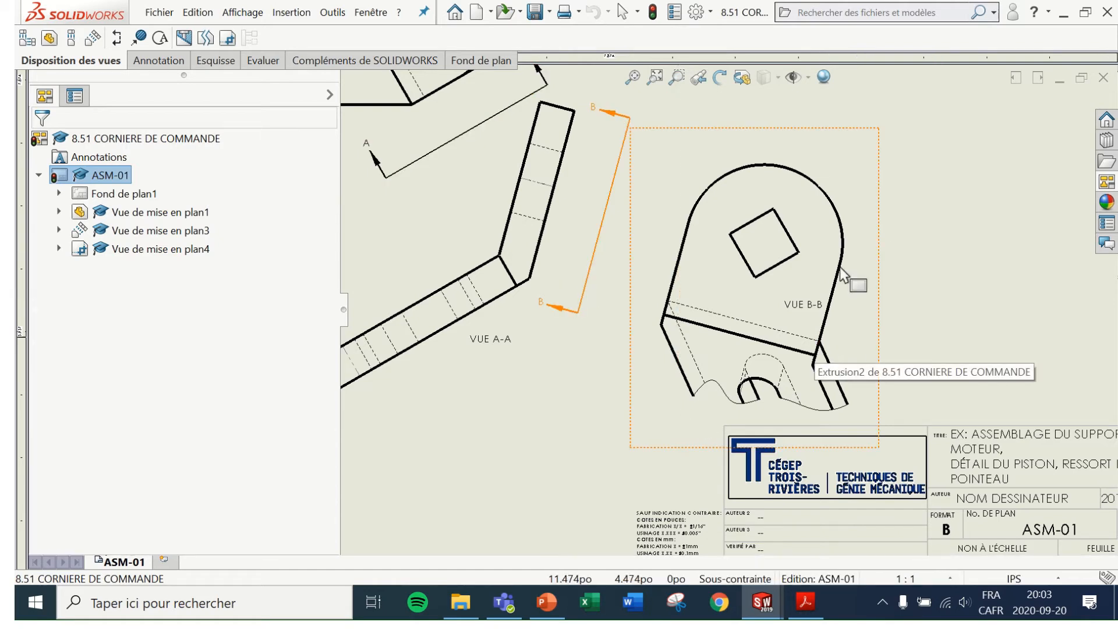
{"action": "left_click", "coordinate": [228, 40]}
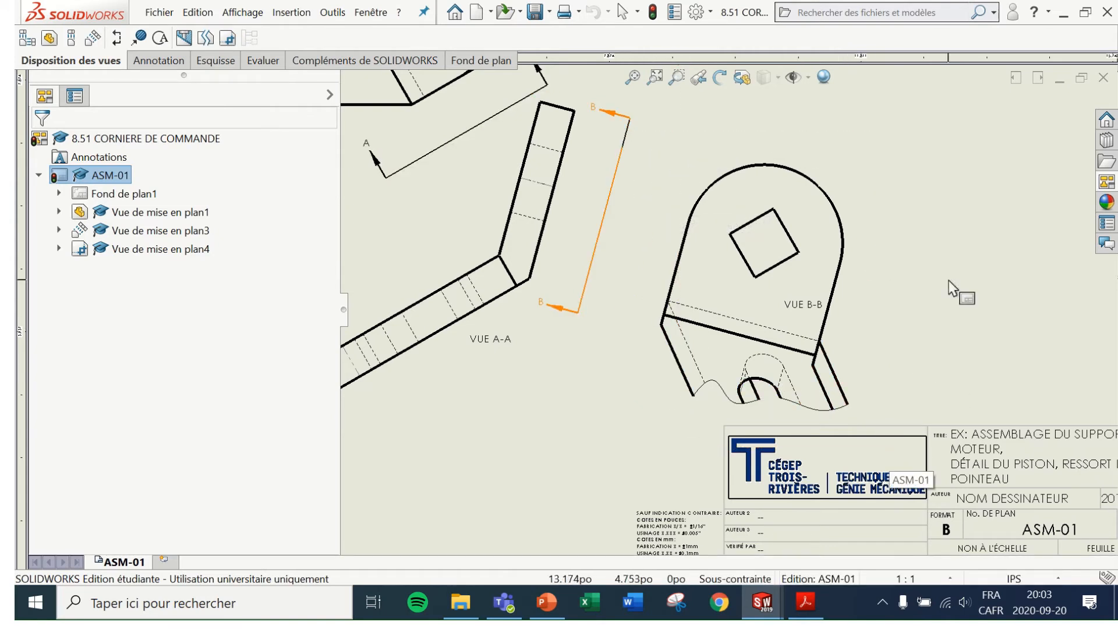
{"action": "left_click_drag", "start_coordinate": [804, 306], "coordinate": [870, 419]}
{"action": "left_click", "coordinate": [911, 321]}
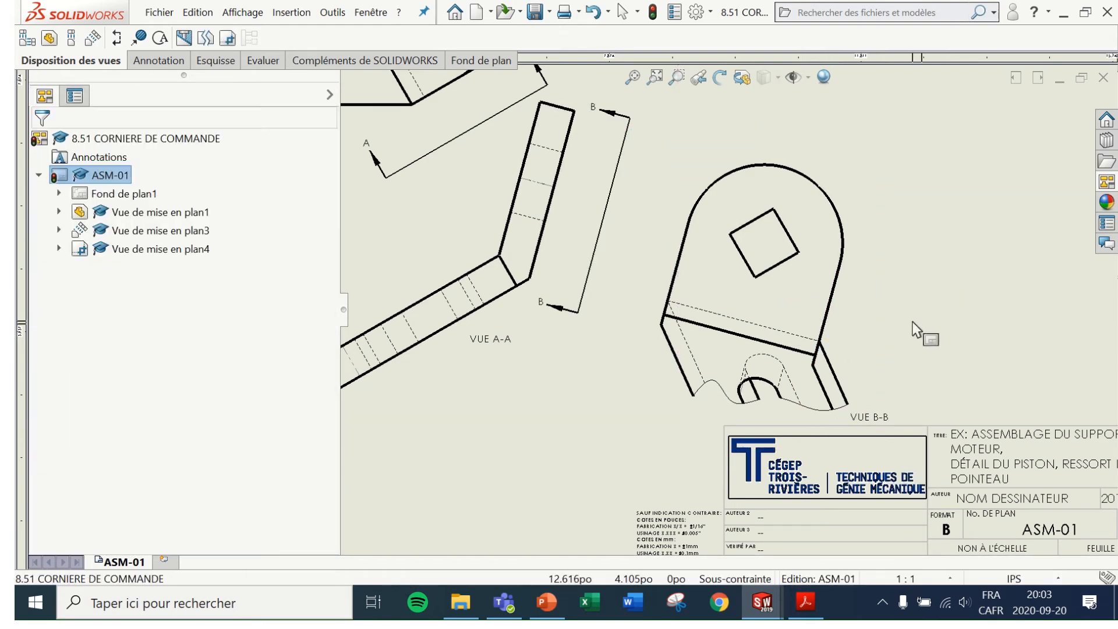
Step: Import the dimensions from the entire model into all views of the drawing, with duplicates eliminated
{"action": "scroll", "coordinate": [728, 282], "scroll_direction": "down", "scroll_amount": 2}
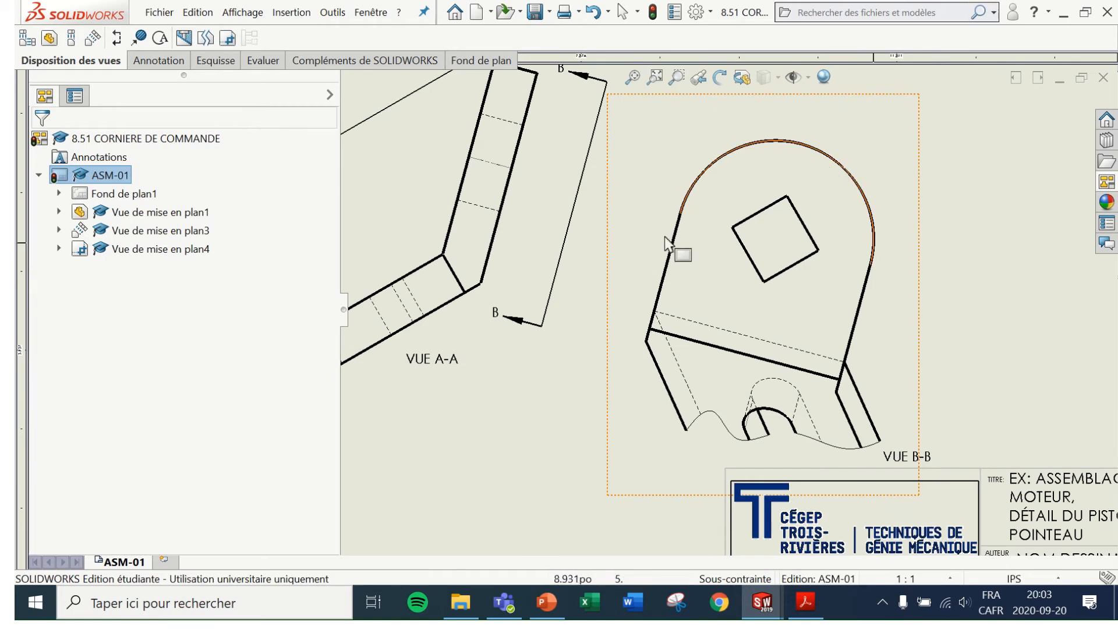
{"action": "scroll", "coordinate": [722, 281], "scroll_direction": "up", "scroll_amount": 3}
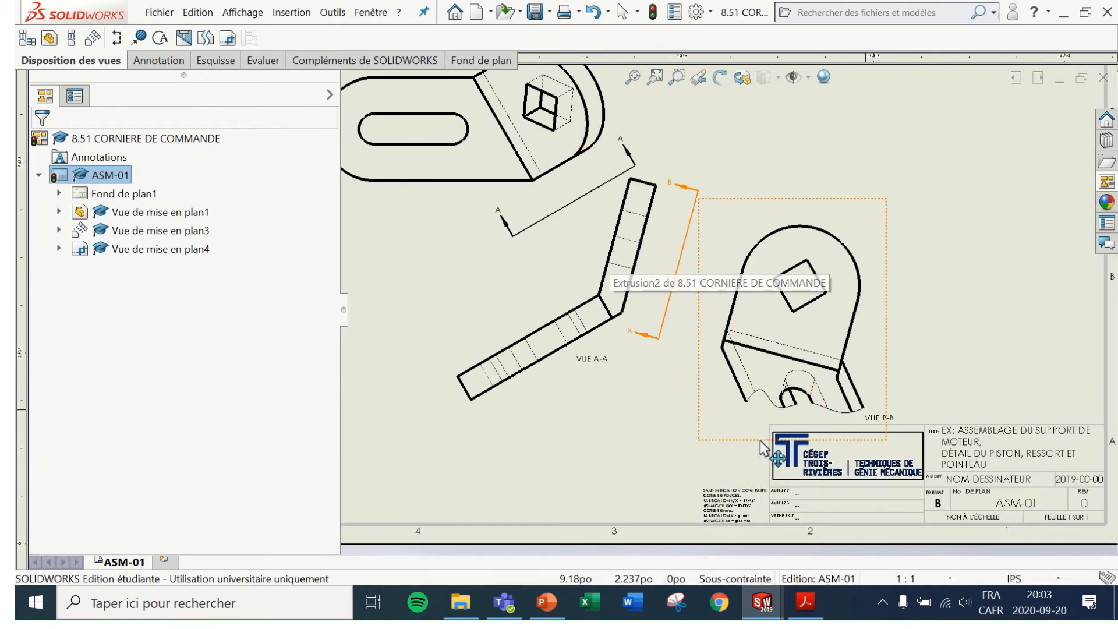
{"action": "scroll", "coordinate": [612, 401], "scroll_direction": "up", "scroll_amount": 4}
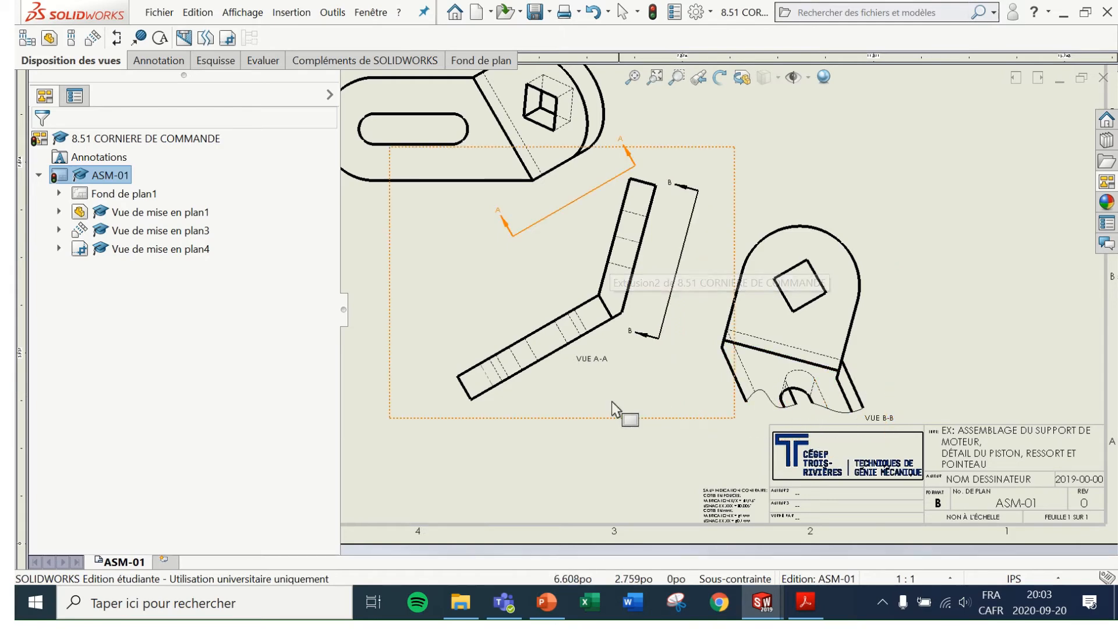
{"action": "scroll", "coordinate": [806, 384], "scroll_direction": "down", "scroll_amount": 2}
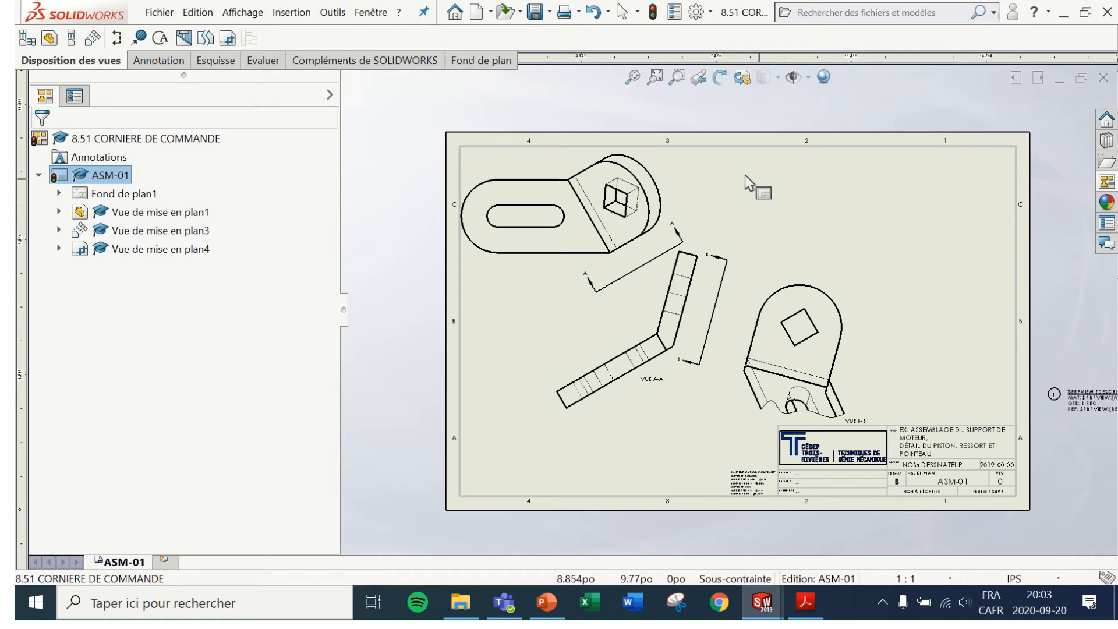
{"action": "left_click", "coordinate": [154, 61]}
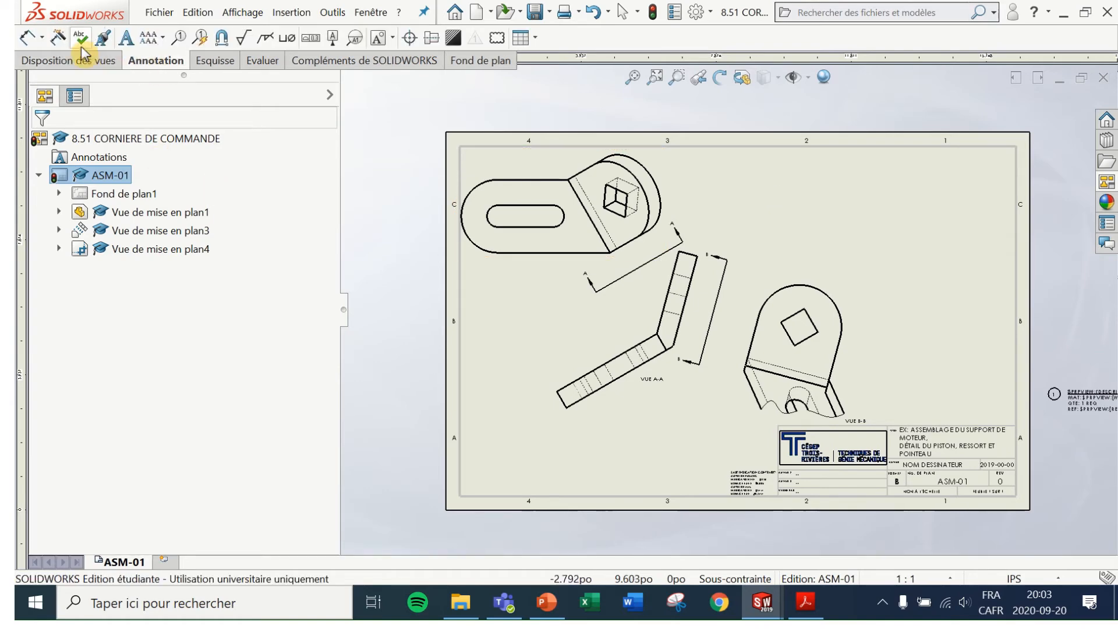
{"action": "left_click", "coordinate": [59, 39]}
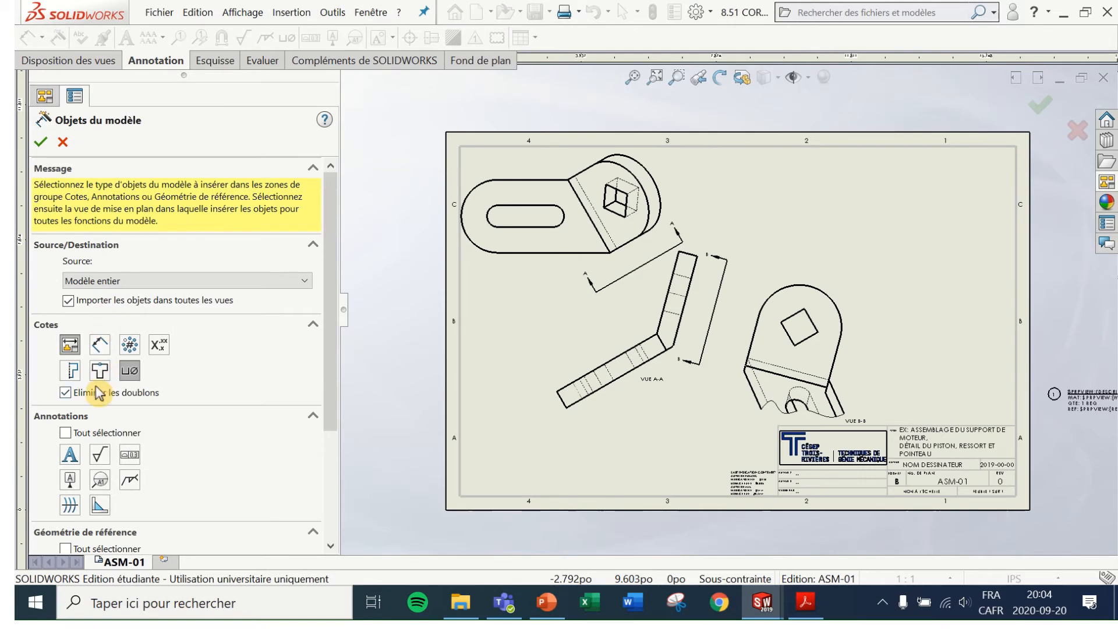
{"action": "left_click", "coordinate": [42, 142]}
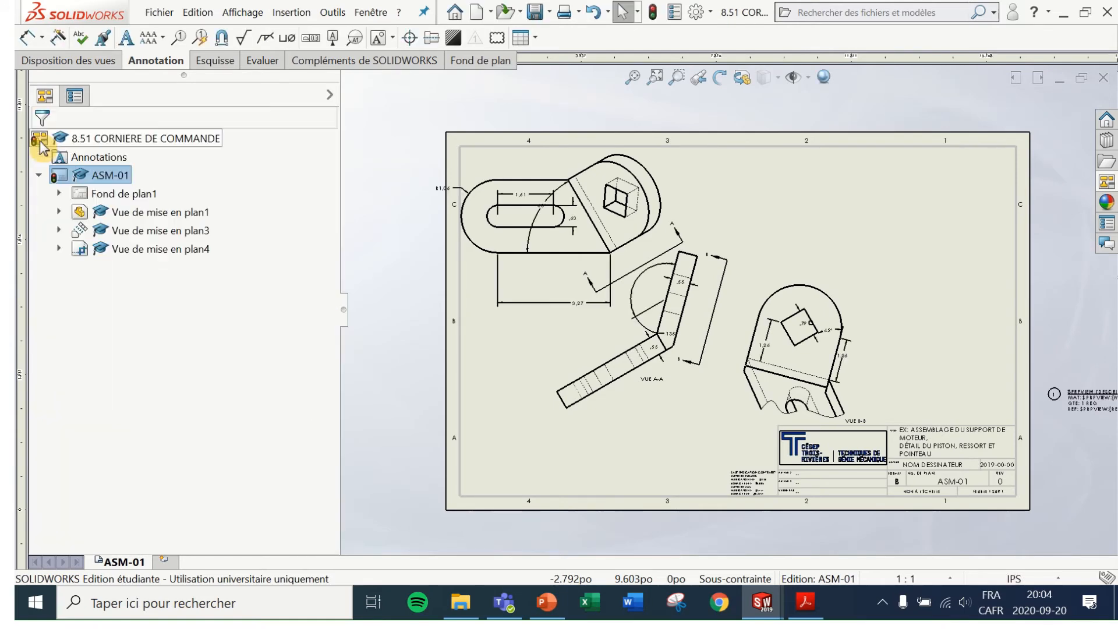
Step: In view B-B, centre the ,79 square dimension inside the square hole and move the 45° dimension up beside the hole's upper corner
{"action": "scroll", "coordinate": [868, 358], "scroll_direction": "down", "scroll_amount": 5}
{"action": "scroll", "coordinate": [707, 310], "scroll_direction": "down", "scroll_amount": 3}
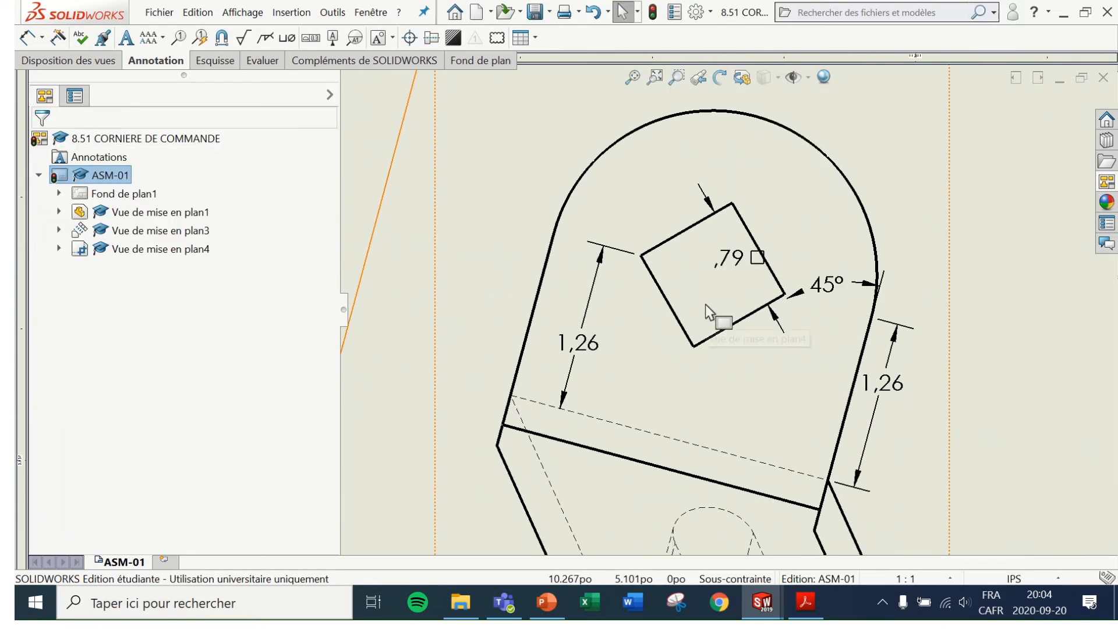
{"action": "left_click", "coordinate": [703, 287]}
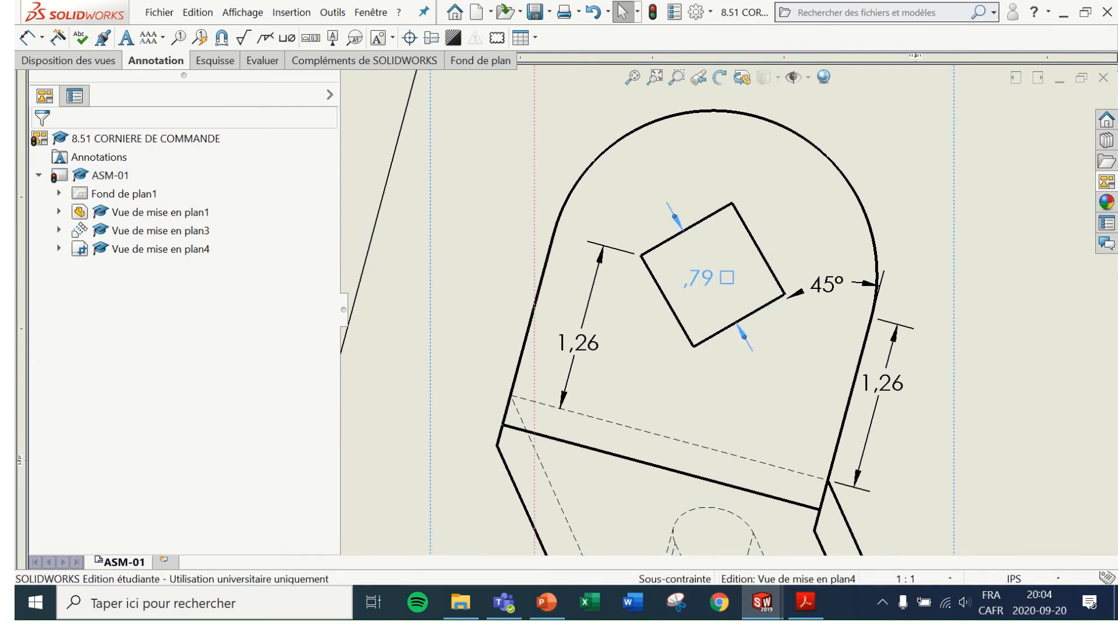
{"action": "left_click_drag", "start_coordinate": [824, 286], "coordinate": [805, 210]}
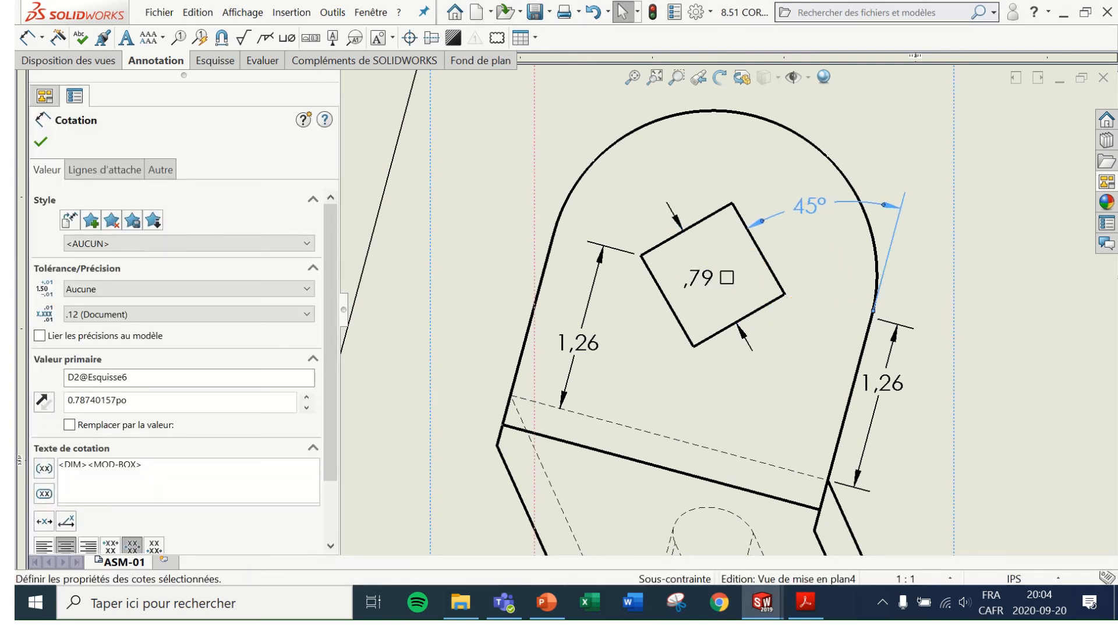
{"action": "left_click", "coordinate": [1008, 356]}
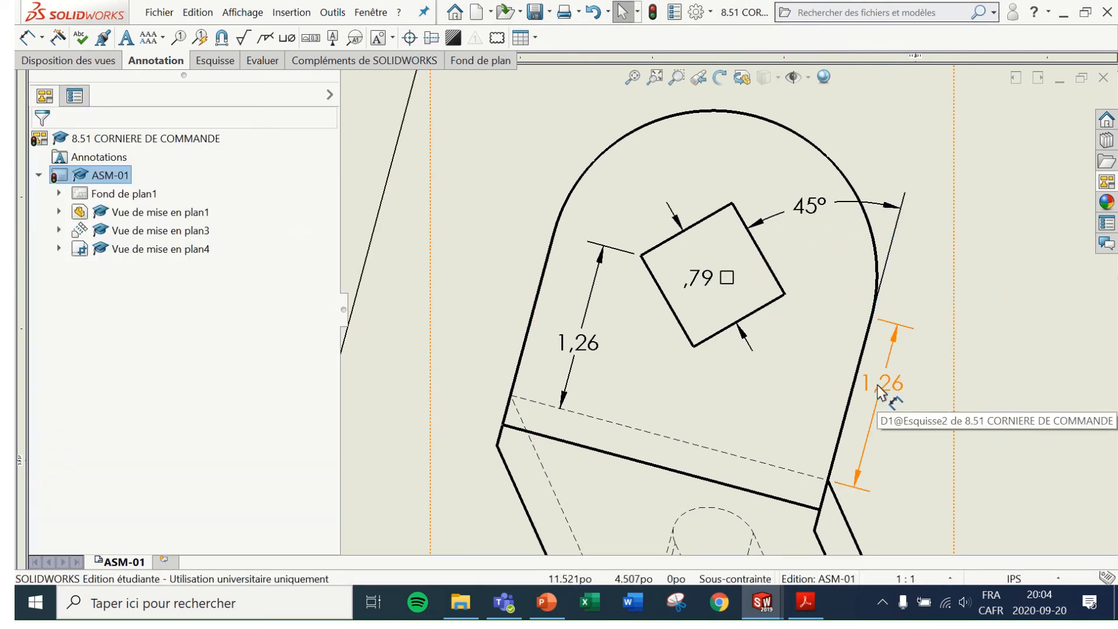
{"action": "left_click", "coordinate": [885, 388]}
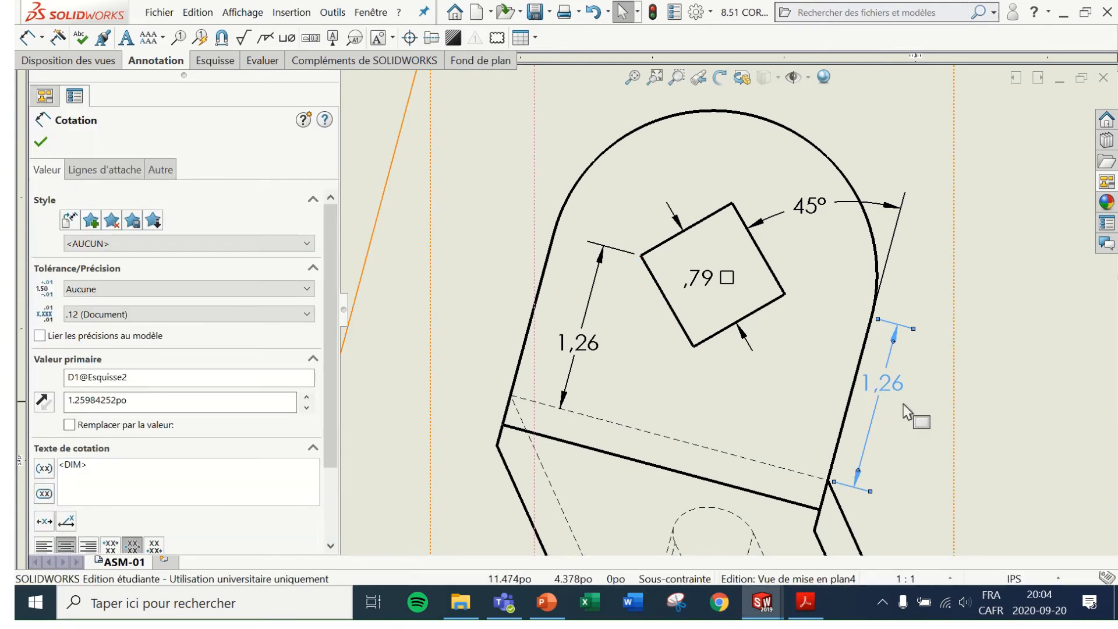
{"action": "left_click", "coordinate": [979, 402]}
Step: Switch to the Butee mobile - ASM-01 drawing and bring the stepped hole in section A-A into close view
{"action": "scroll", "coordinate": [597, 259], "scroll_direction": "up", "scroll_amount": 10}
{"action": "scroll", "coordinate": [568, 229], "scroll_direction": "down", "scroll_amount": 5}
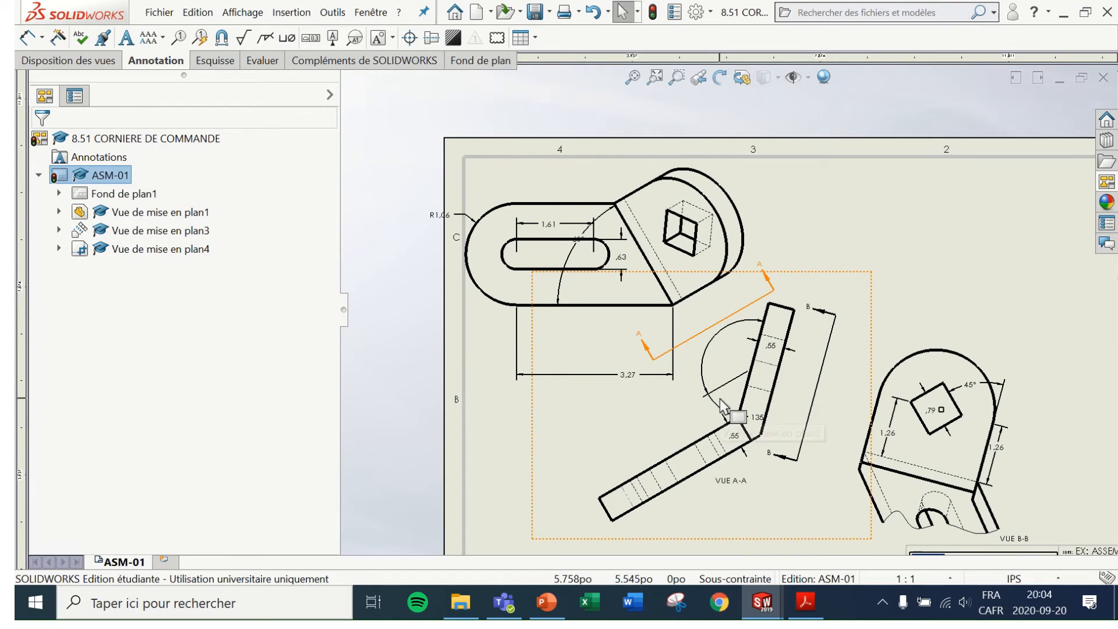
{"action": "scroll", "coordinate": [976, 456], "scroll_direction": "down", "scroll_amount": 1}
{"action": "scroll", "coordinate": [1029, 456], "scroll_direction": "down", "scroll_amount": 6}
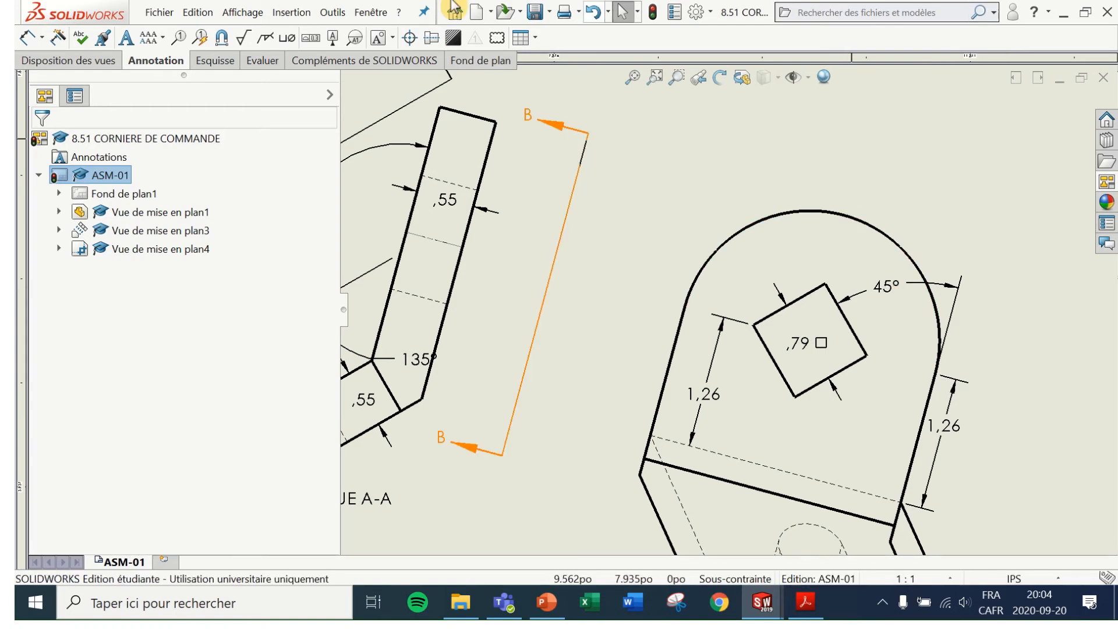
{"action": "left_click", "coordinate": [370, 13]}
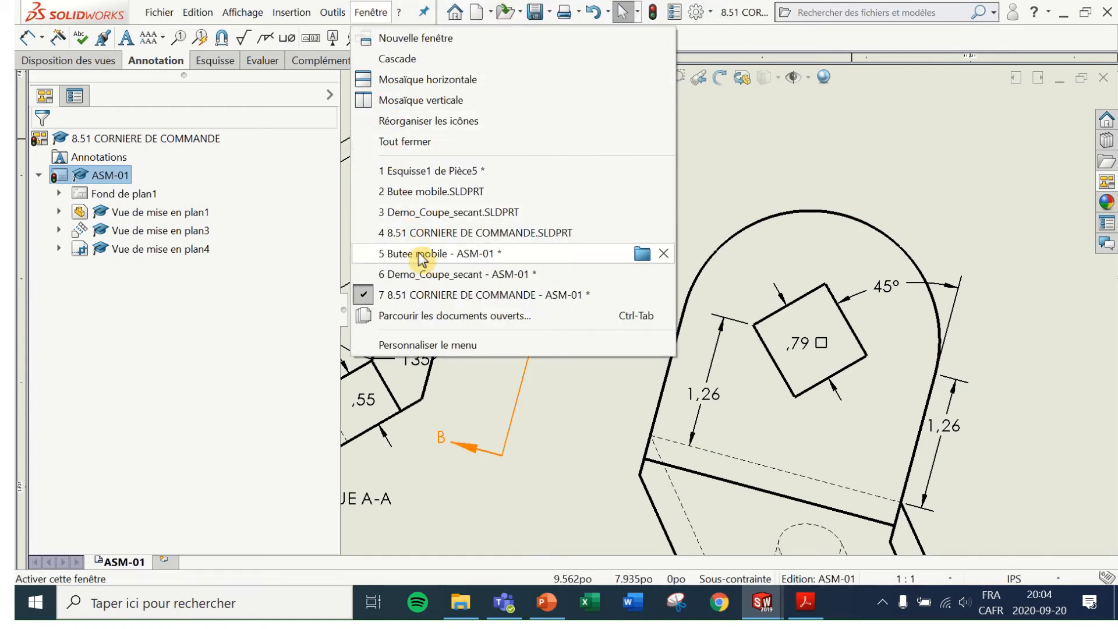
{"action": "left_click", "coordinate": [461, 256]}
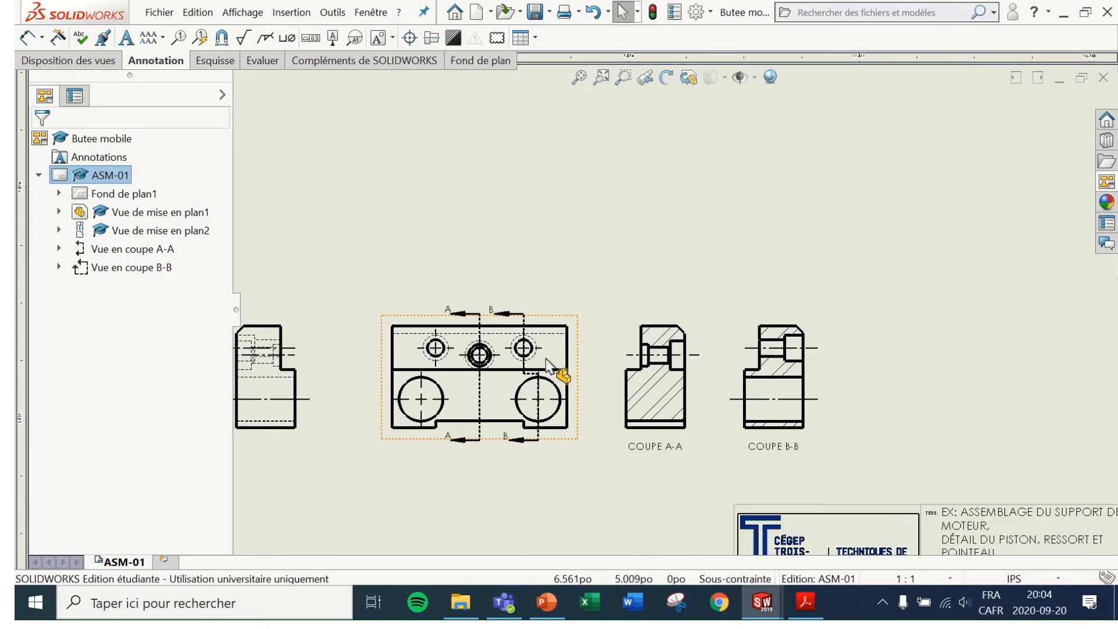
{"action": "scroll", "coordinate": [706, 365], "scroll_direction": "down", "scroll_amount": 5}
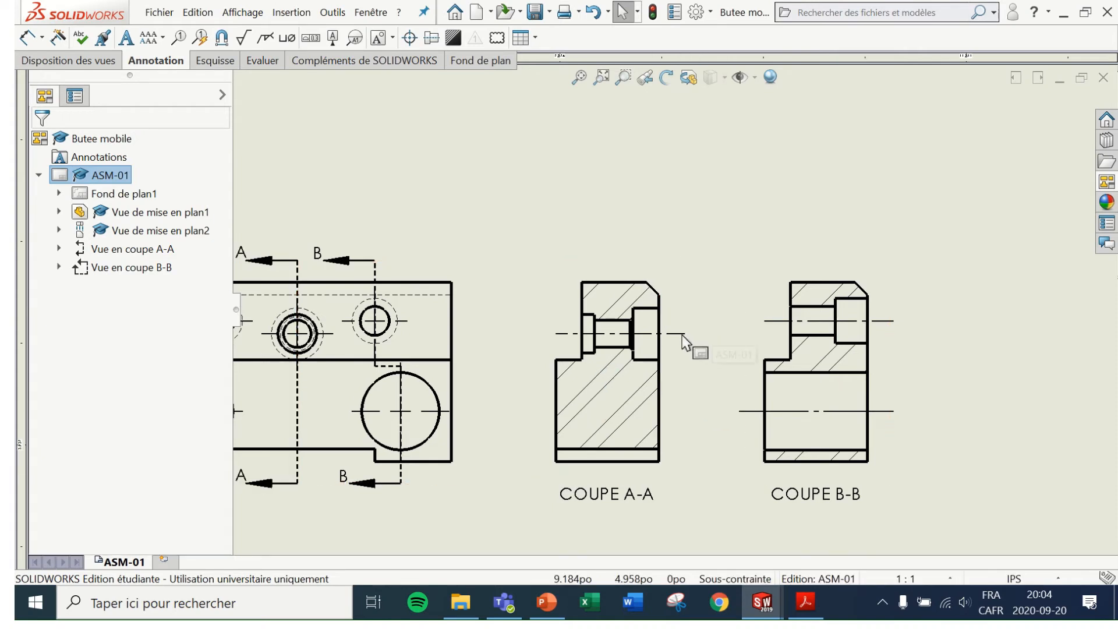
{"action": "scroll", "coordinate": [682, 341], "scroll_direction": "down", "scroll_amount": 3}
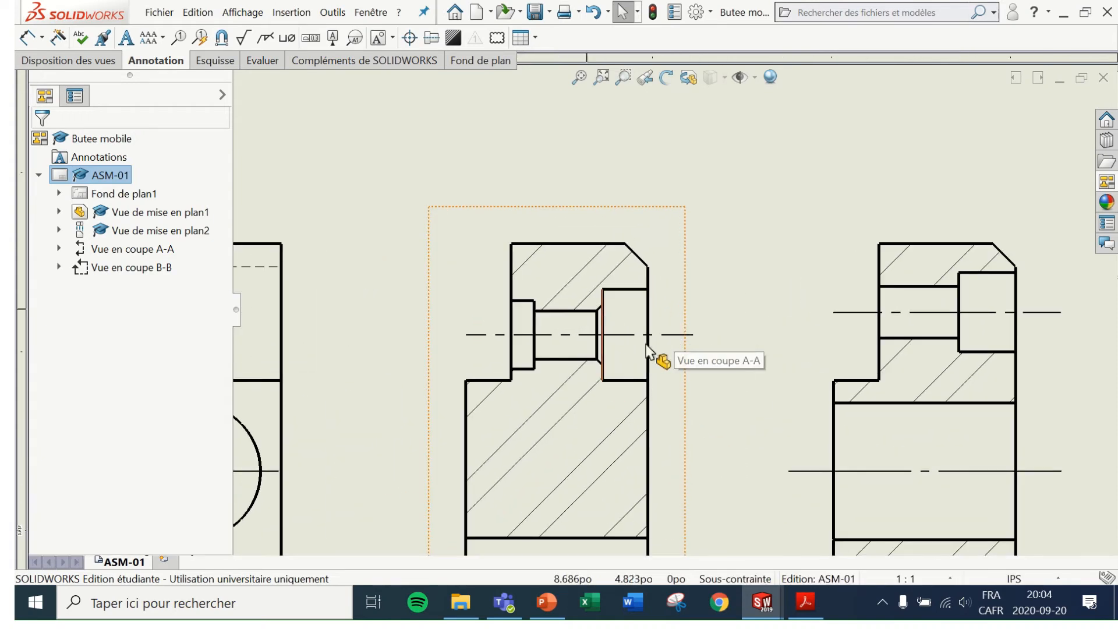
{"action": "left_click", "coordinate": [38, 41]}
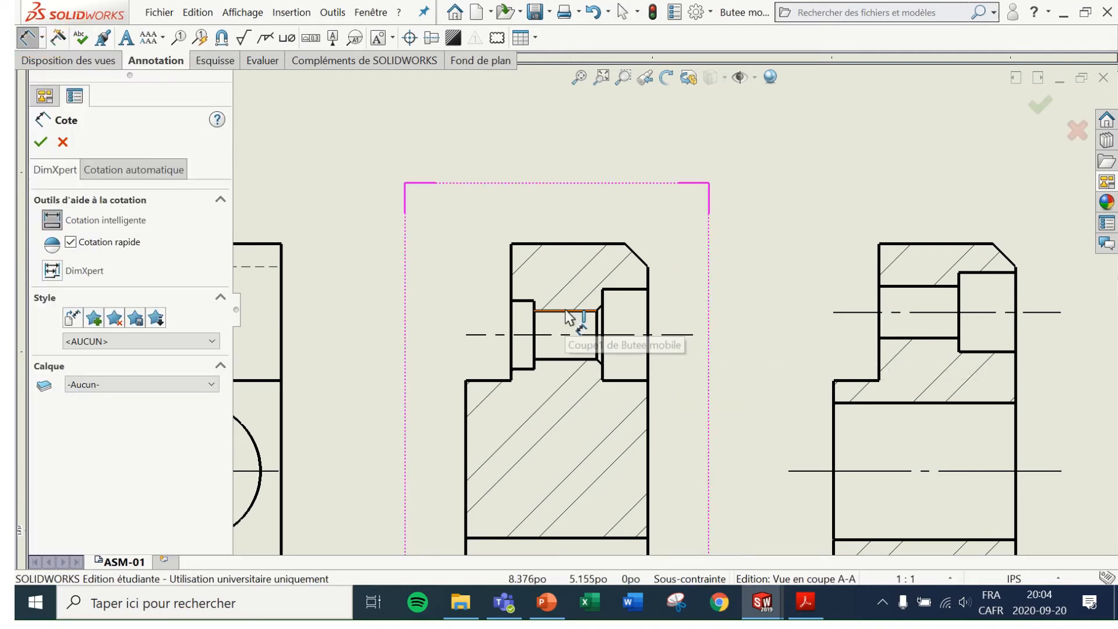
{"action": "scroll", "coordinate": [612, 332], "scroll_direction": "down", "scroll_amount": 2}
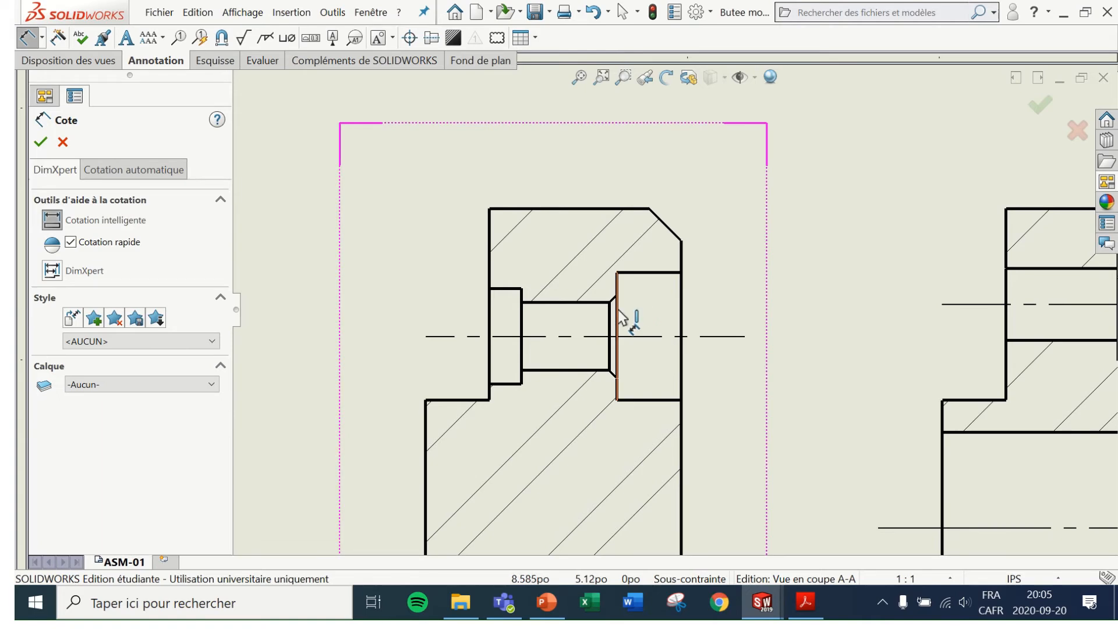
{"action": "scroll", "coordinate": [609, 355], "scroll_direction": "up", "scroll_amount": 5}
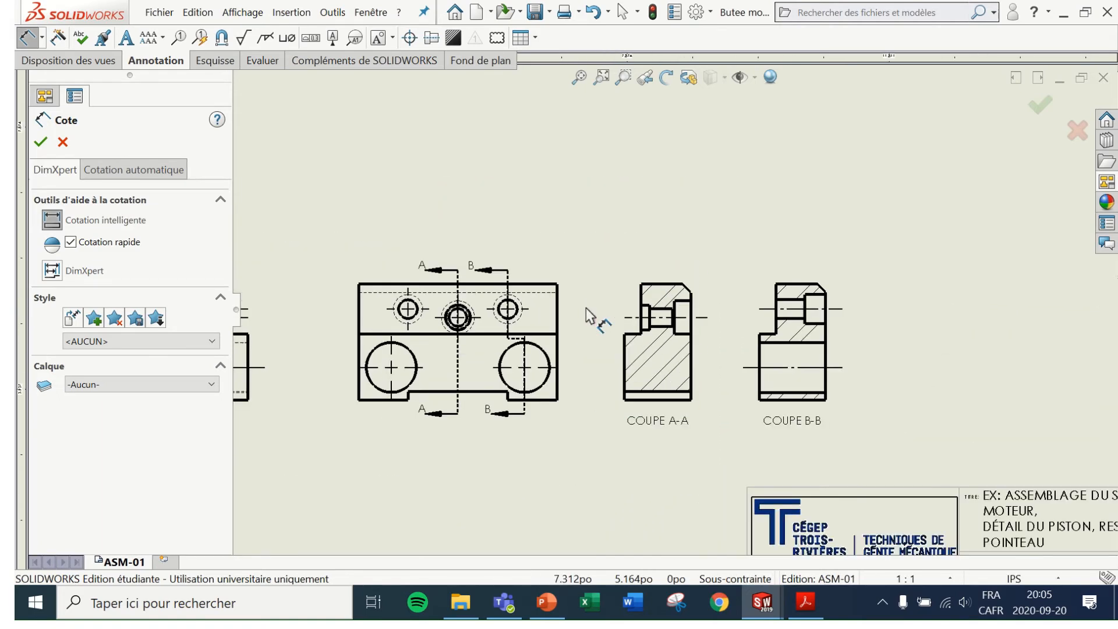
{"action": "scroll", "coordinate": [588, 317], "scroll_direction": "down", "scroll_amount": 1}
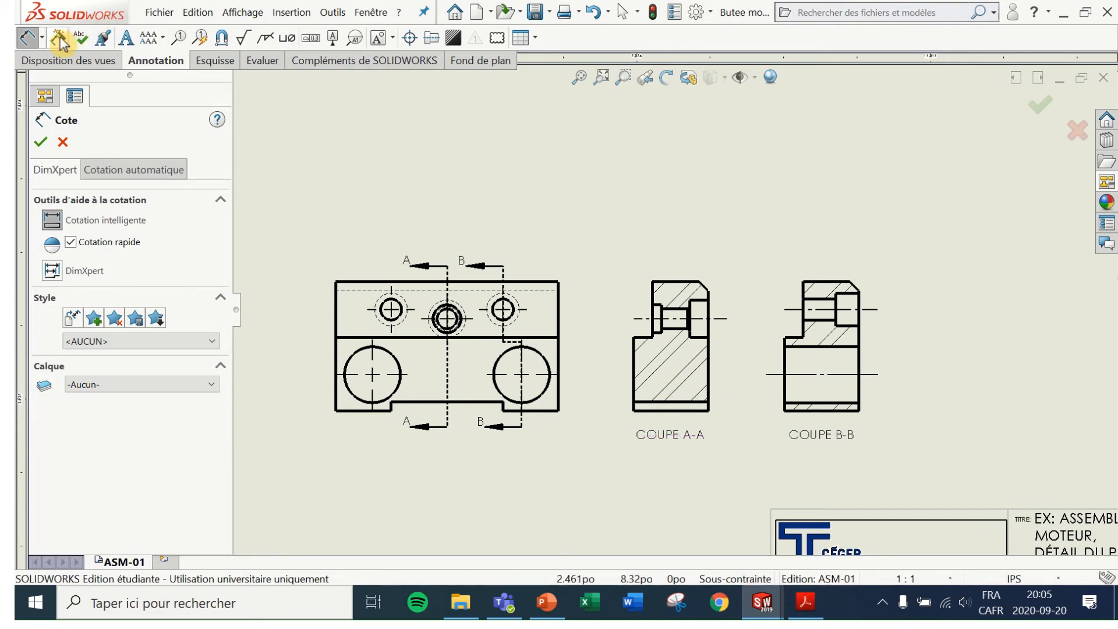
Step: Start a detail view with a circle about 0.56 in in diameter, centred on the small chamfer of the stepped hole in section A-A
{"action": "left_click", "coordinate": [32, 60]}
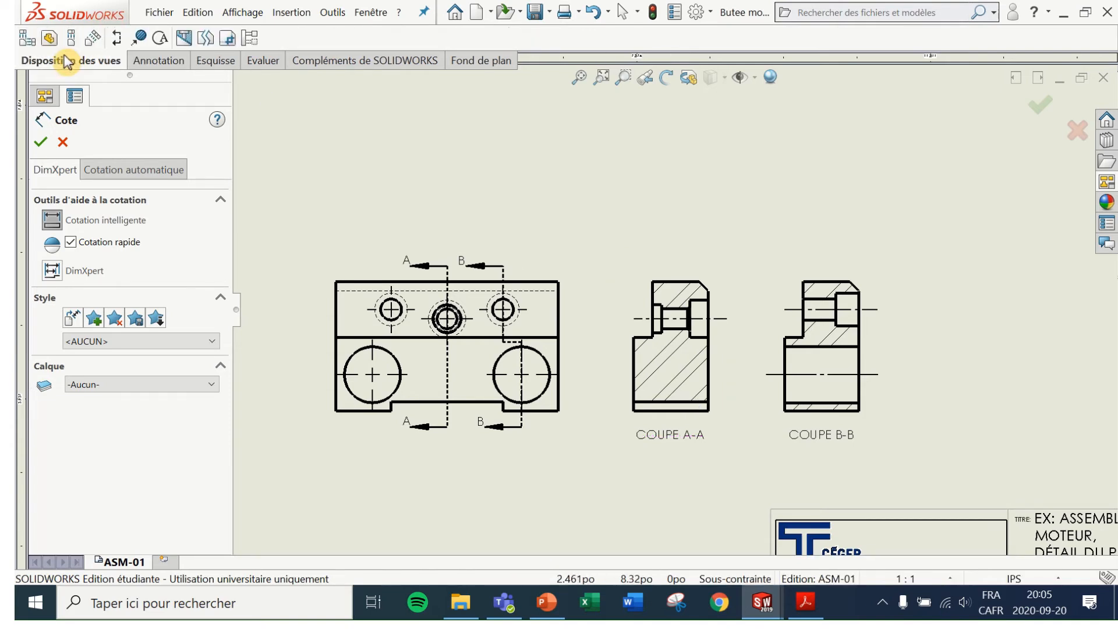
{"action": "left_click", "coordinate": [159, 39]}
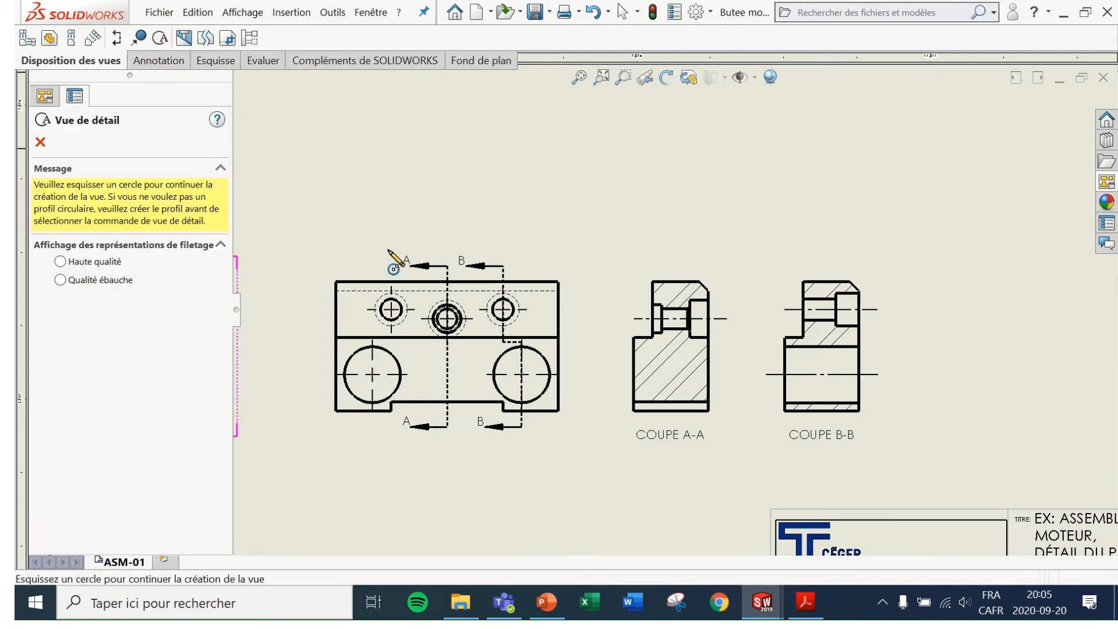
{"action": "scroll", "coordinate": [696, 319], "scroll_direction": "down", "scroll_amount": 3}
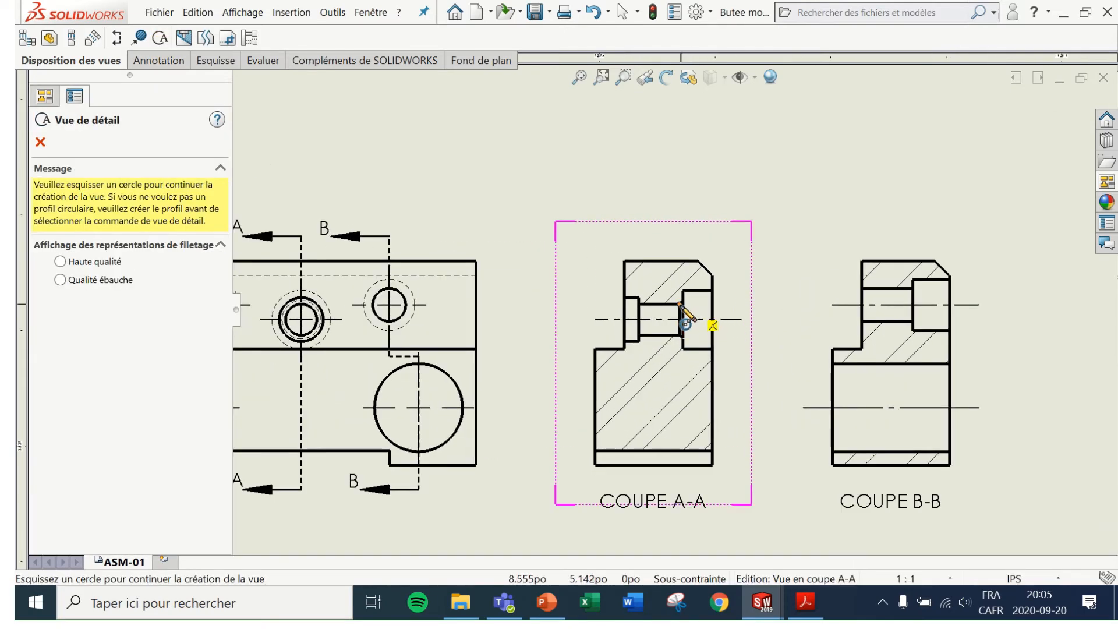
{"action": "left_click", "coordinate": [679, 304]}
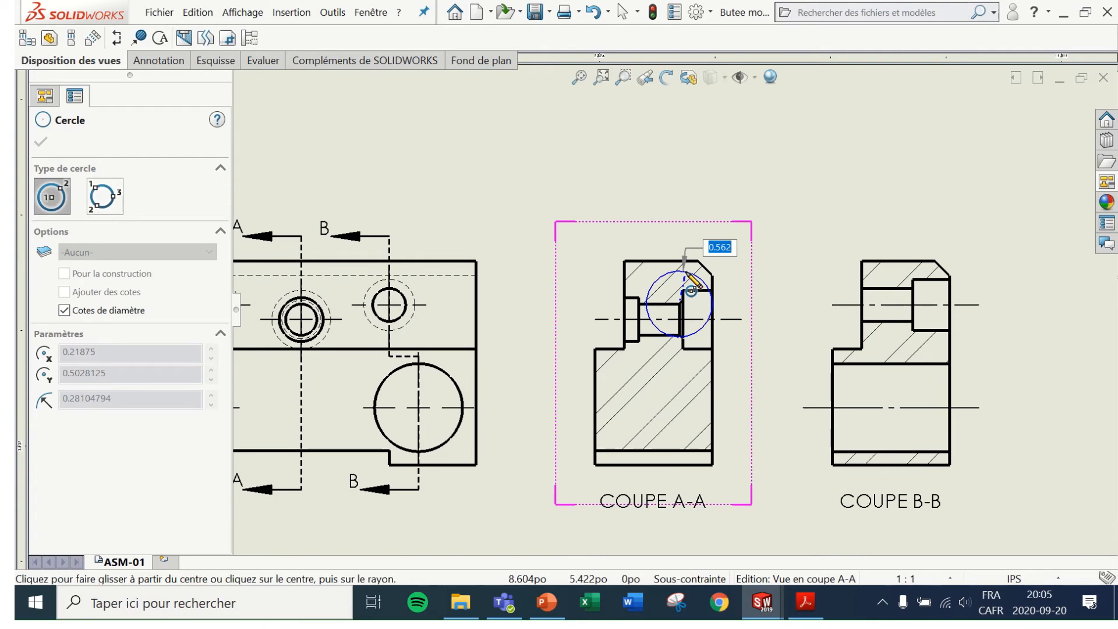
{"action": "left_click", "coordinate": [685, 272]}
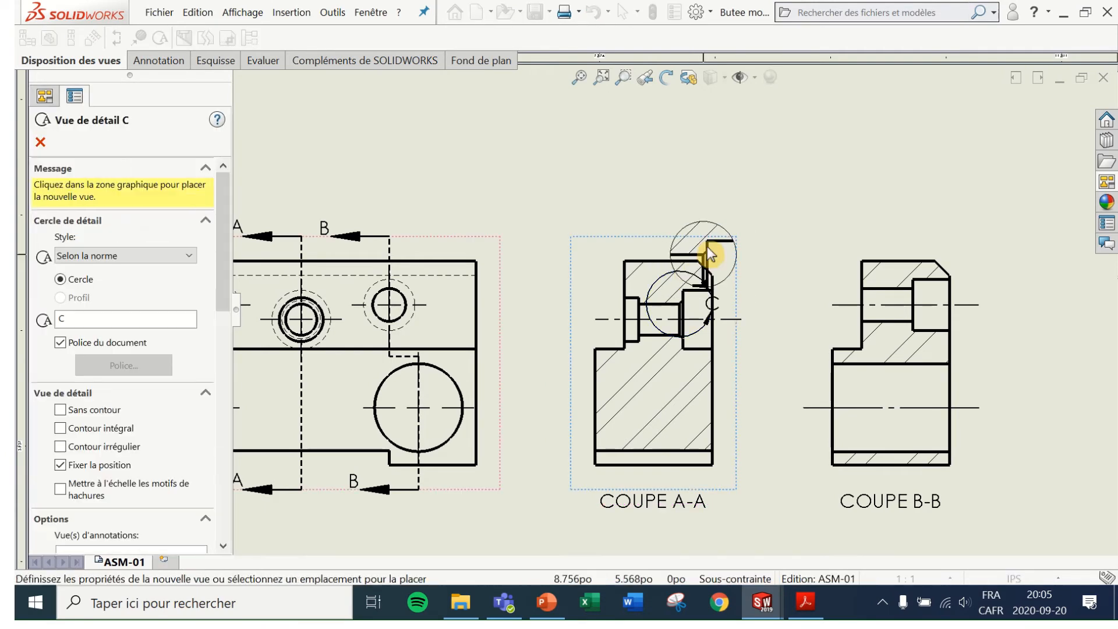
Step: Give the detail view a custom scale of 2:1 and place it in the empty area above sections A-A and B-B
{"action": "scroll", "coordinate": [811, 171], "scroll_direction": "up", "scroll_amount": 3}
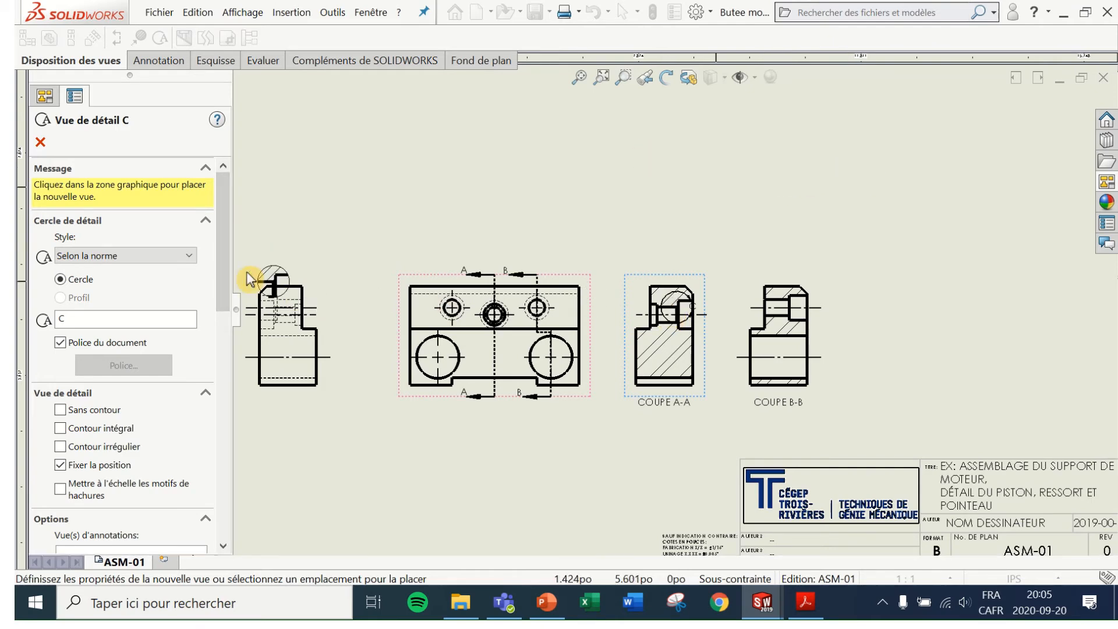
{"action": "left_click_drag", "start_coordinate": [228, 271], "coordinate": [208, 467]}
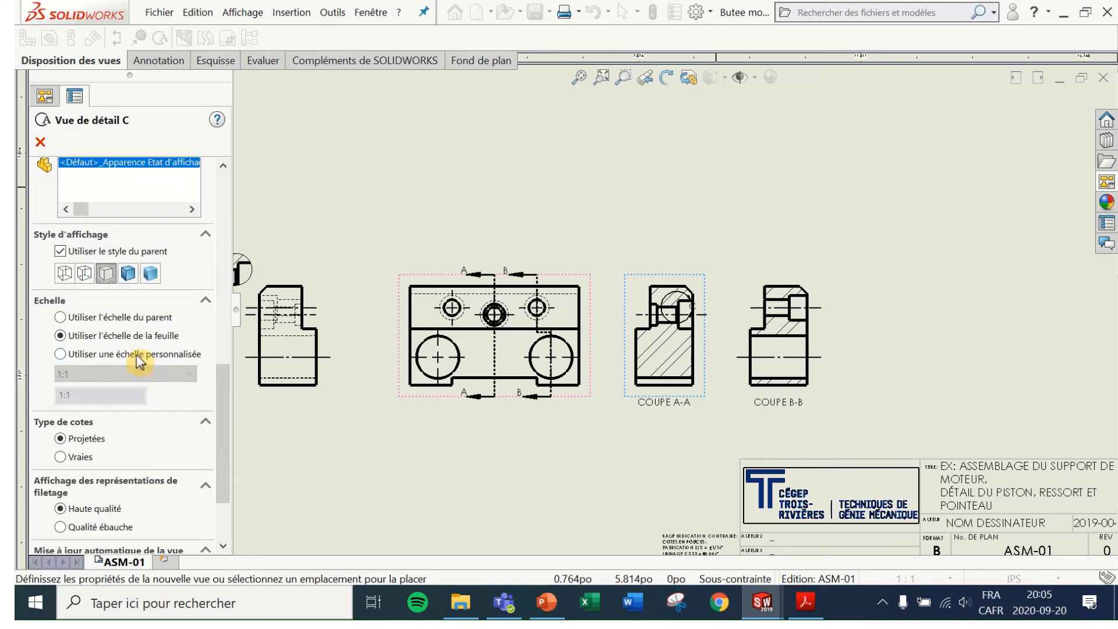
{"action": "left_click", "coordinate": [190, 375]}
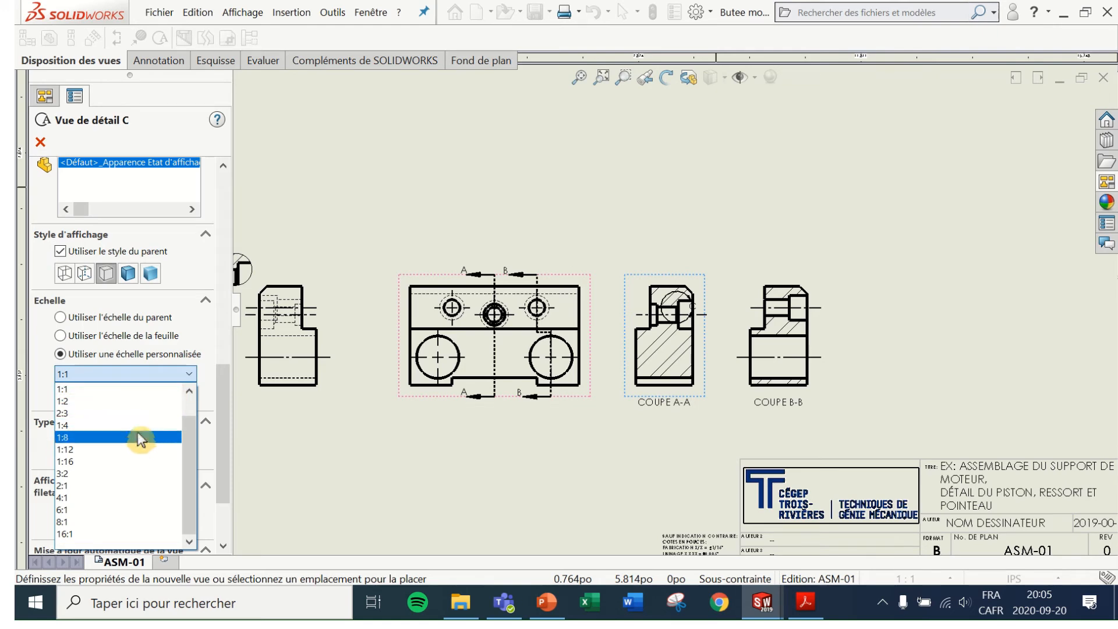
{"action": "left_click", "coordinate": [119, 486]}
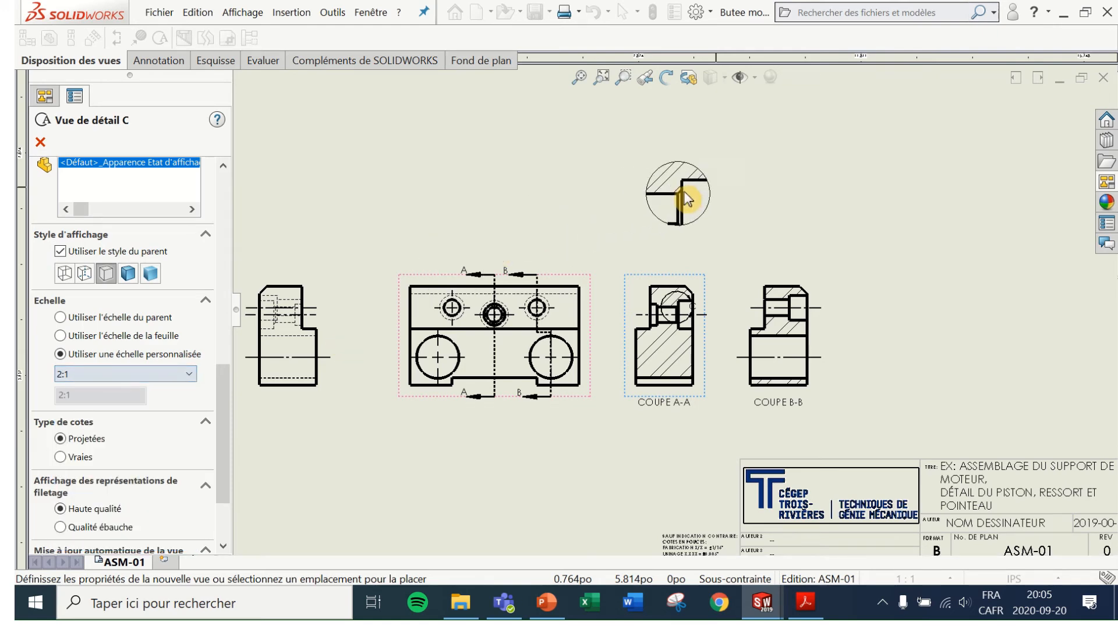
{"action": "left_click", "coordinate": [767, 162]}
{"action": "scroll", "coordinate": [766, 161], "scroll_direction": "down", "scroll_amount": 5}
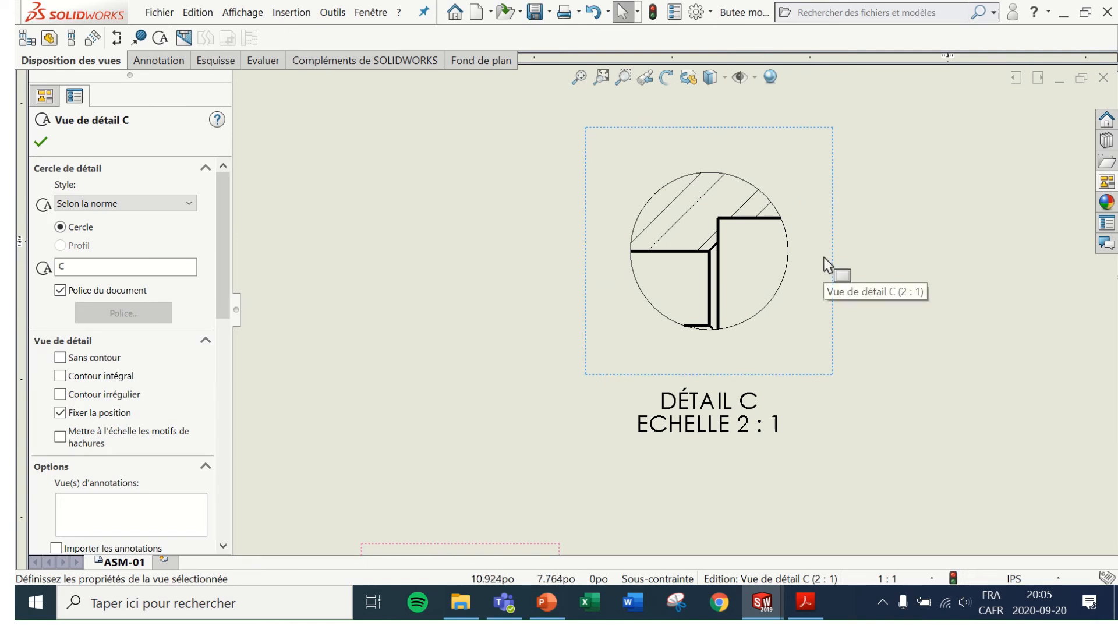
{"action": "key", "text": "Escape"}
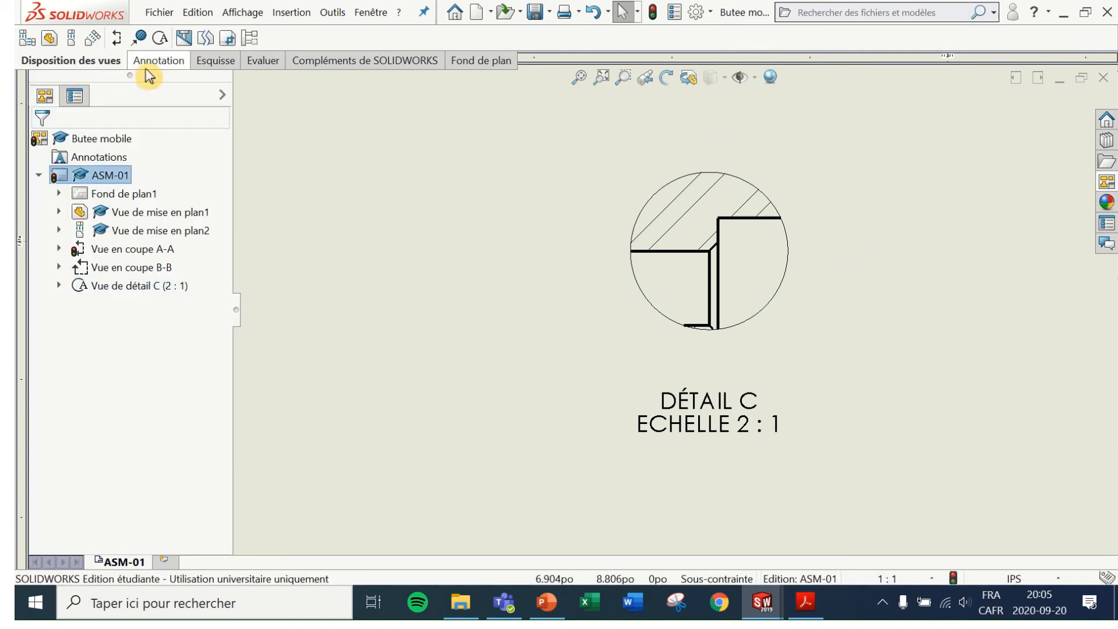
Step: Add a chamfer dimension to the small chamfer in detail C, referenced to the adjoining horizontal edge, with its text outside the circle's lower edge
{"action": "left_click", "coordinate": [149, 64]}
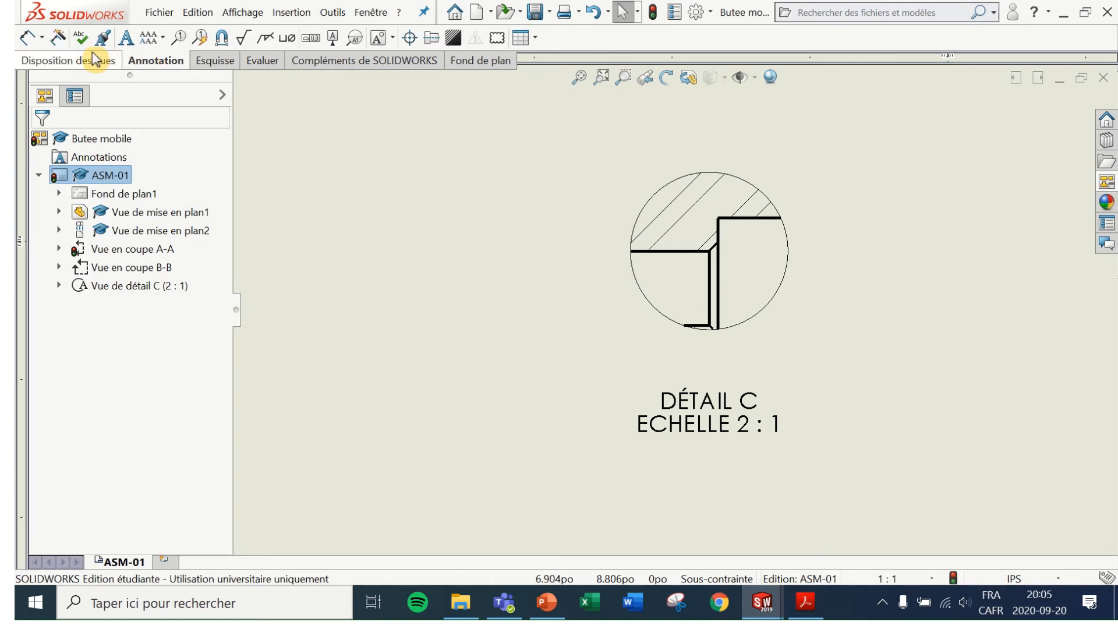
{"action": "left_click", "coordinate": [44, 42]}
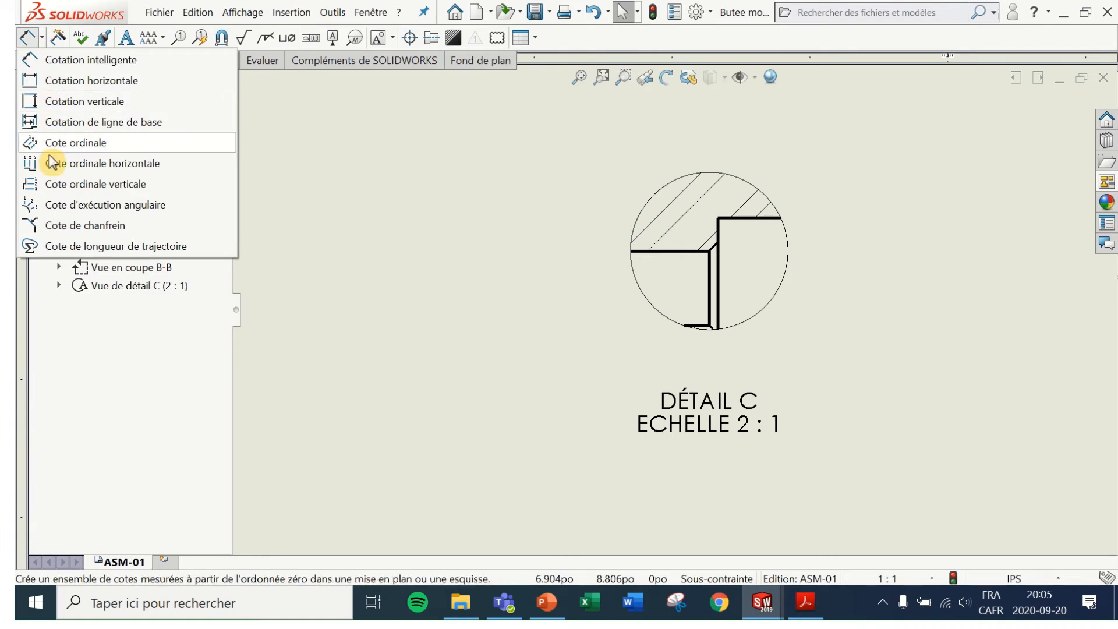
{"action": "left_click", "coordinate": [75, 227]}
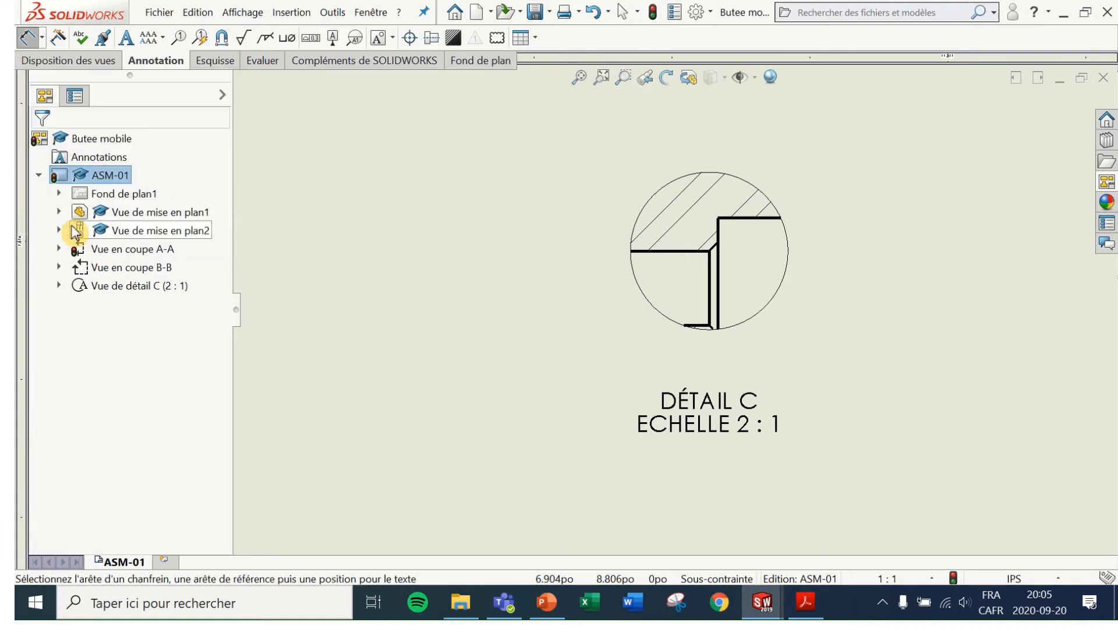
{"action": "scroll", "coordinate": [725, 262], "scroll_direction": "down", "scroll_amount": 5}
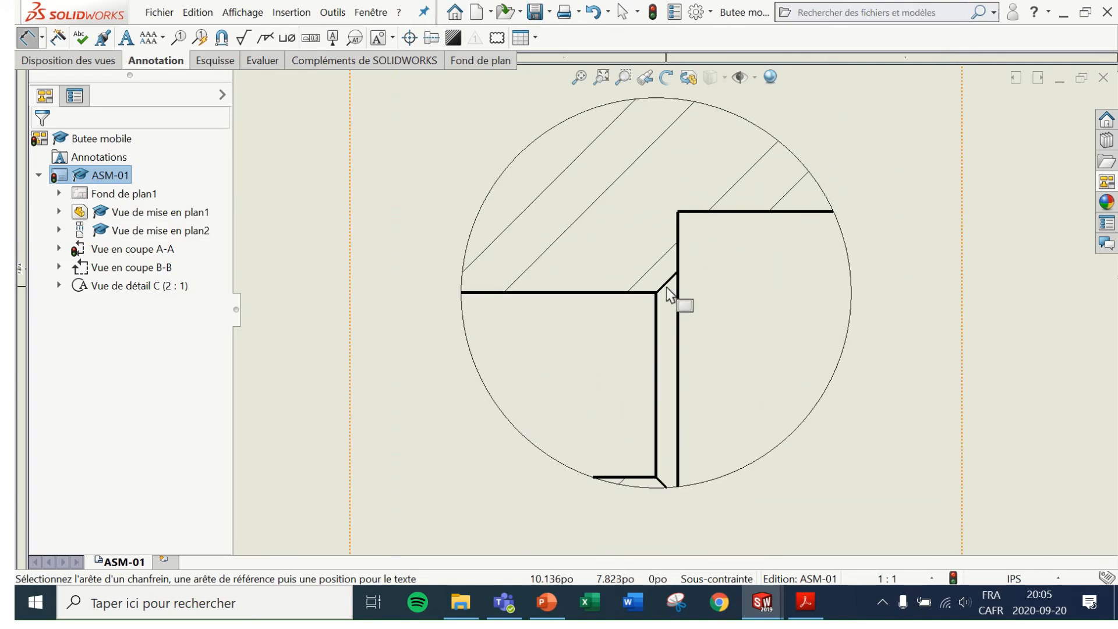
{"action": "left_click", "coordinate": [665, 286]}
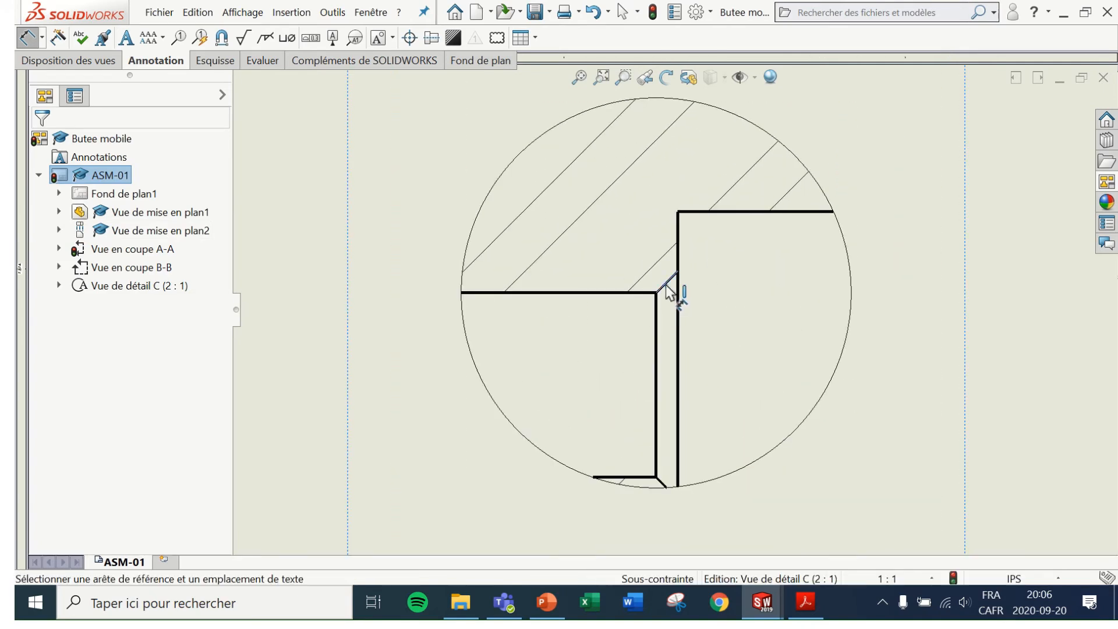
{"action": "left_click", "coordinate": [614, 292]}
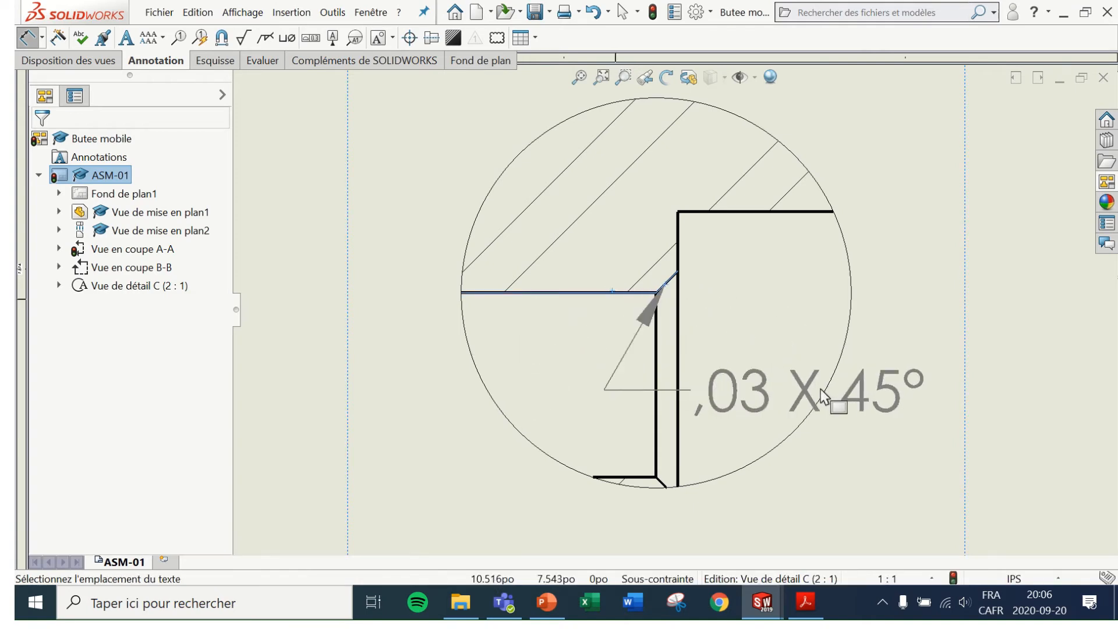
{"action": "scroll", "coordinate": [976, 386], "scroll_direction": "up", "scroll_amount": 2}
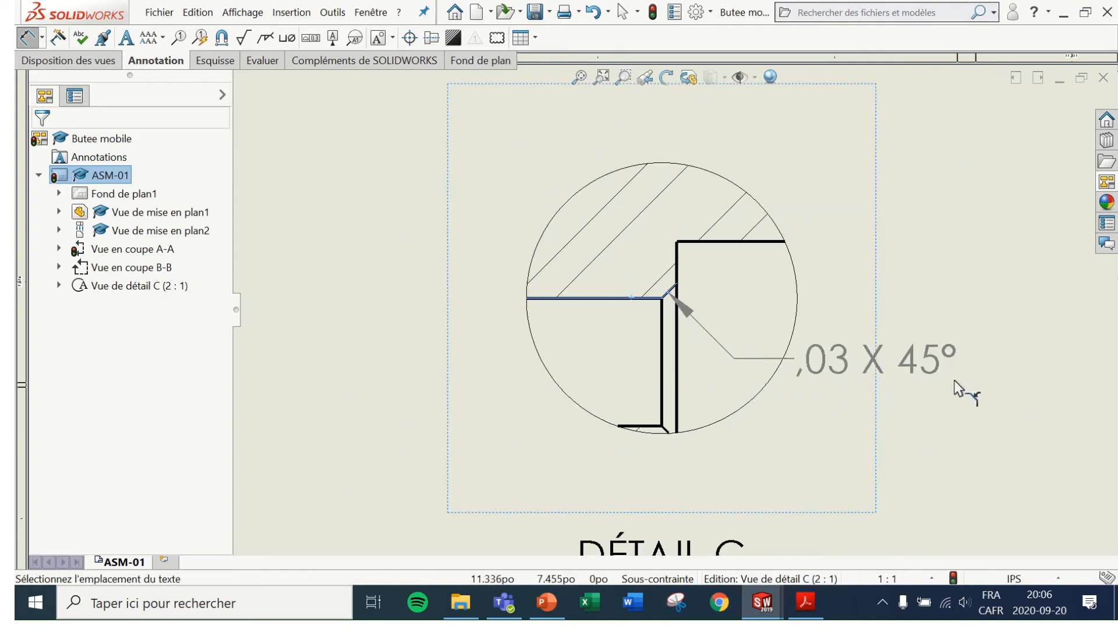
{"action": "left_click", "coordinate": [971, 409]}
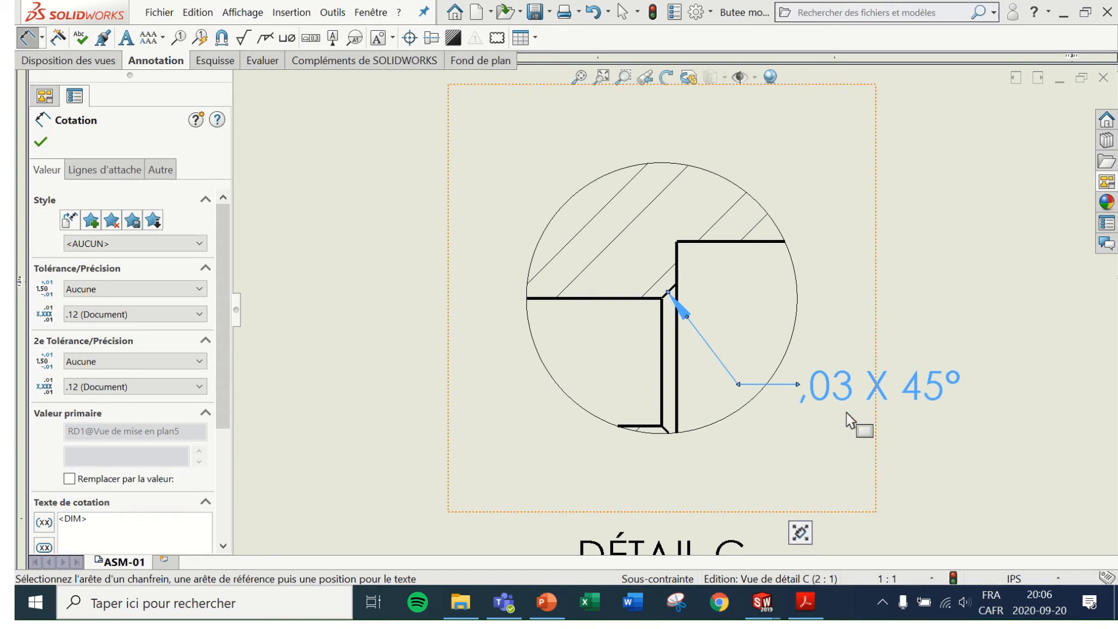
{"action": "scroll", "coordinate": [848, 420], "scroll_direction": "up", "scroll_amount": 2}
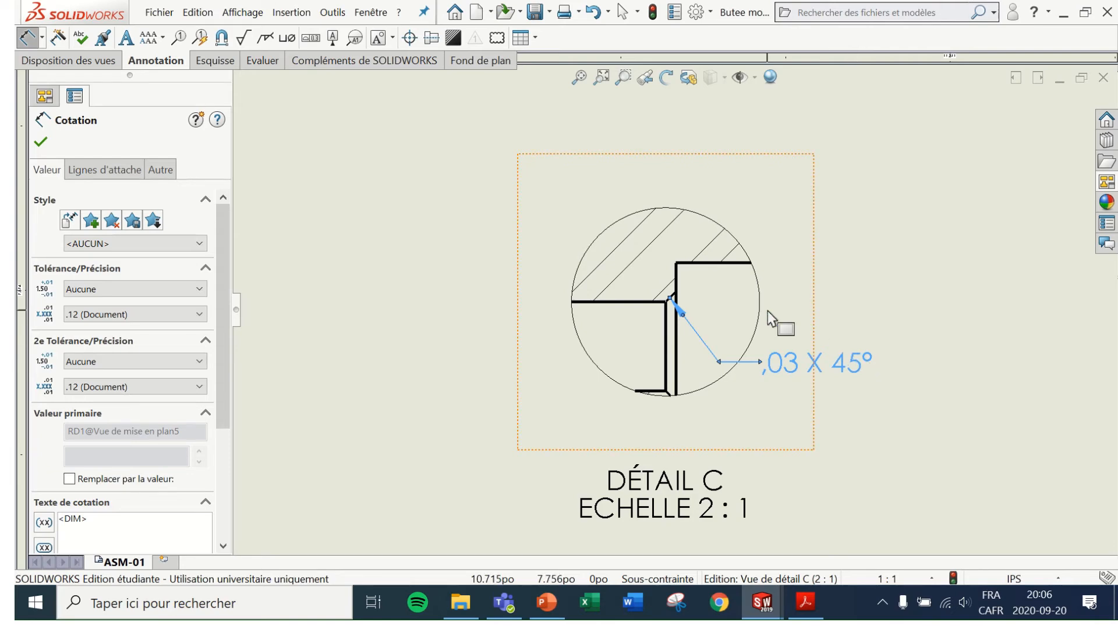
{"action": "scroll", "coordinate": [773, 317], "scroll_direction": "down", "scroll_amount": 2}
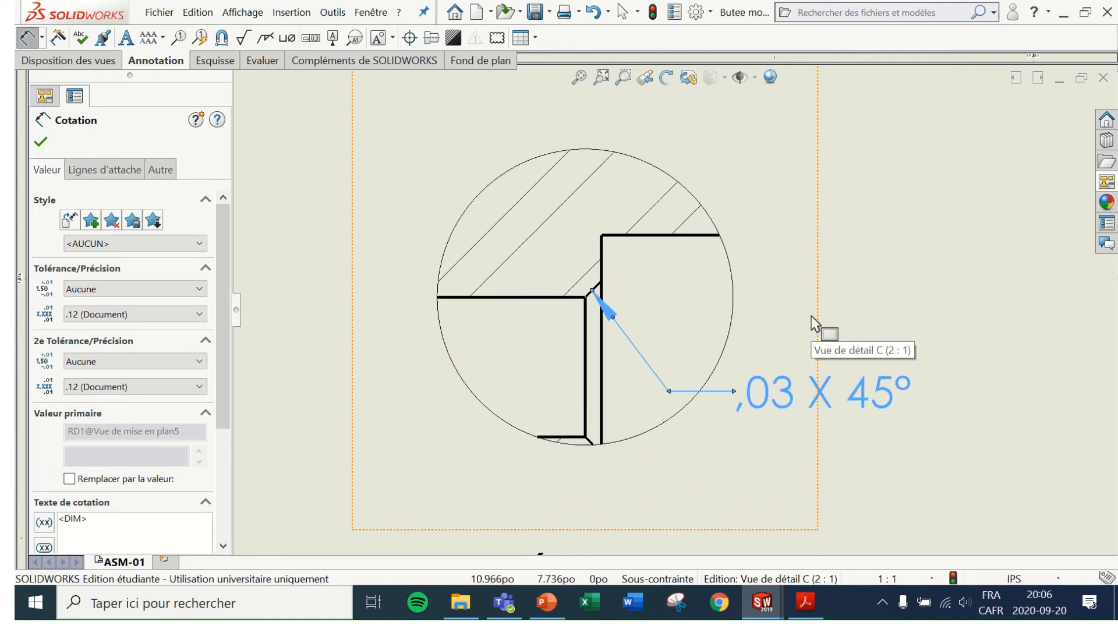
{"action": "scroll", "coordinate": [833, 361], "scroll_direction": "up", "scroll_amount": 1}
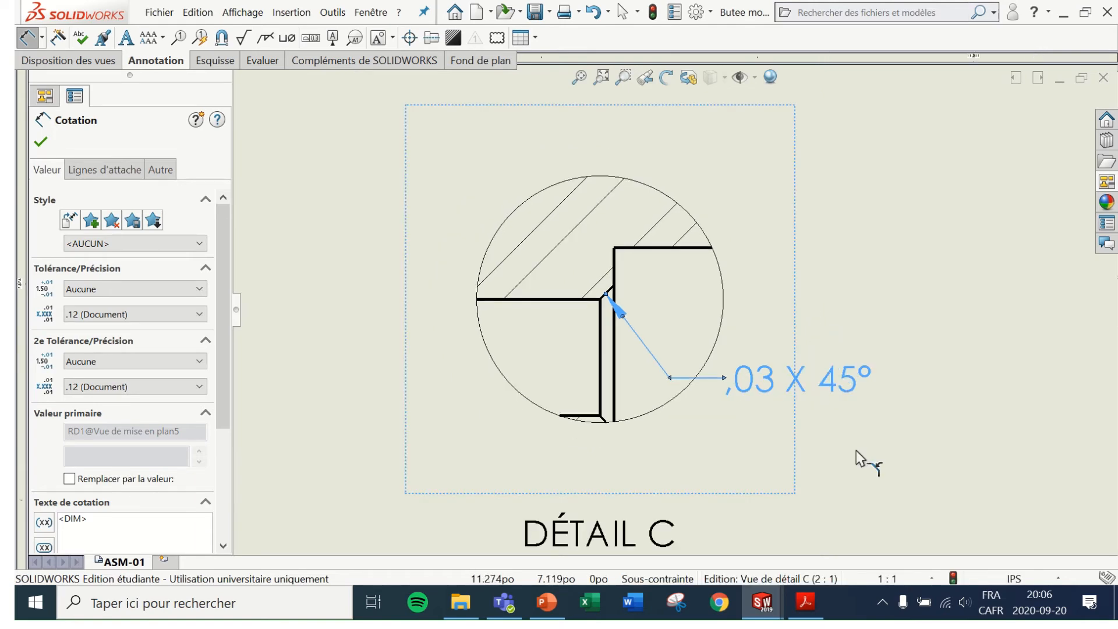
Step: Finish chamfer dimensioning and move the detail C label slightly up and to the right beneath its circle
{"action": "scroll", "coordinate": [855, 449], "scroll_direction": "up", "scroll_amount": 2}
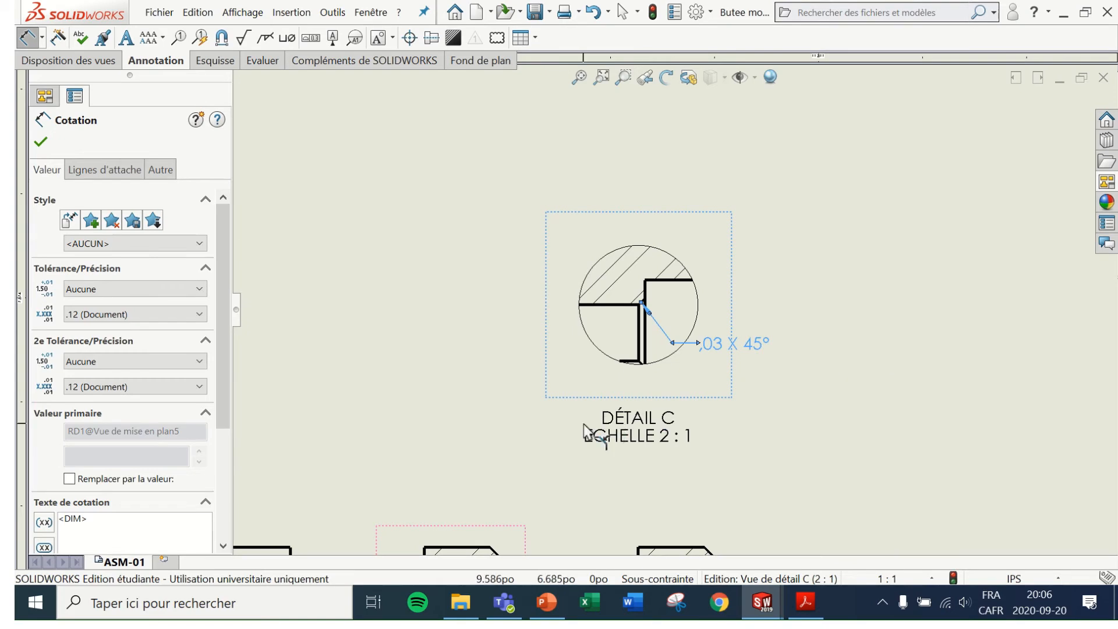
{"action": "scroll", "coordinate": [584, 432], "scroll_direction": "up", "scroll_amount": 3}
{"action": "scroll", "coordinate": [508, 399], "scroll_direction": "down", "scroll_amount": 2}
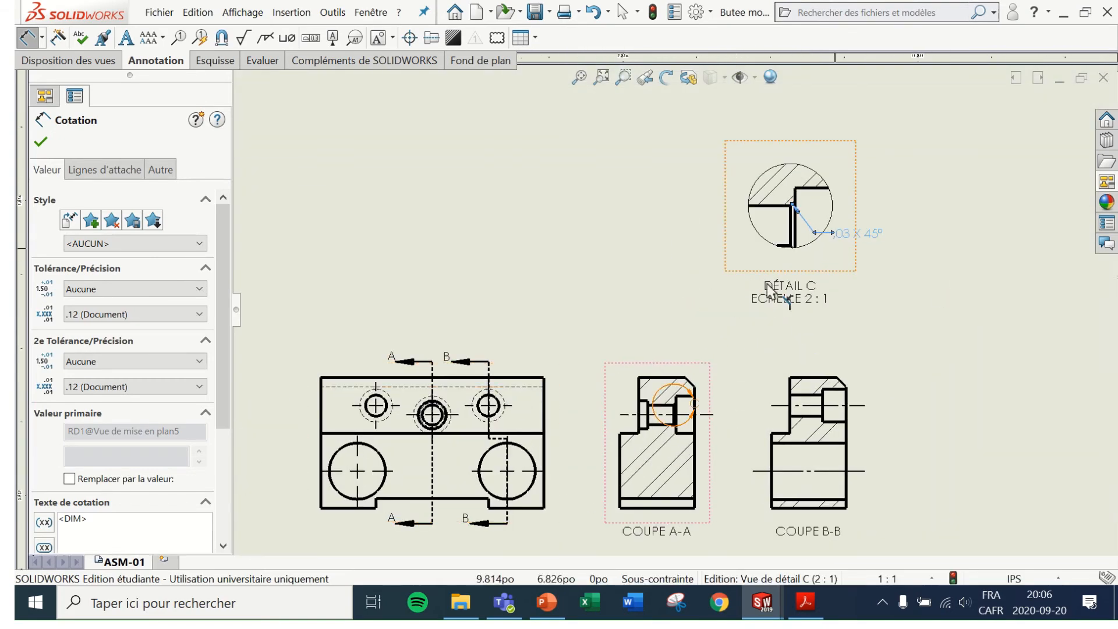
{"action": "key", "text": "Escape"}
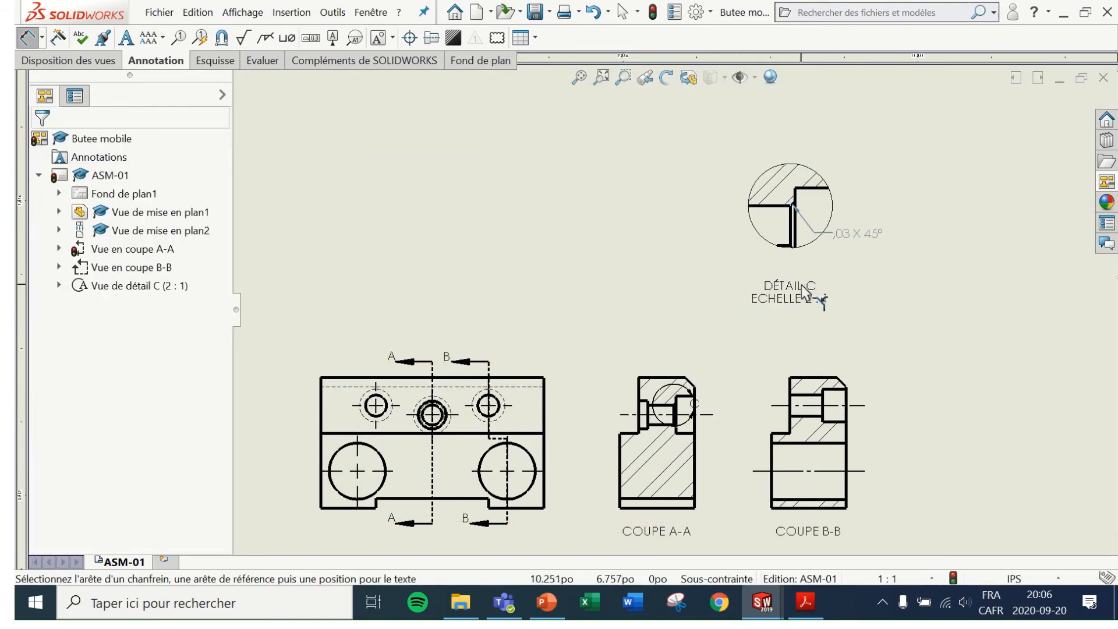
{"action": "key", "text": "Escape"}
{"action": "left_click", "coordinate": [792, 288]}
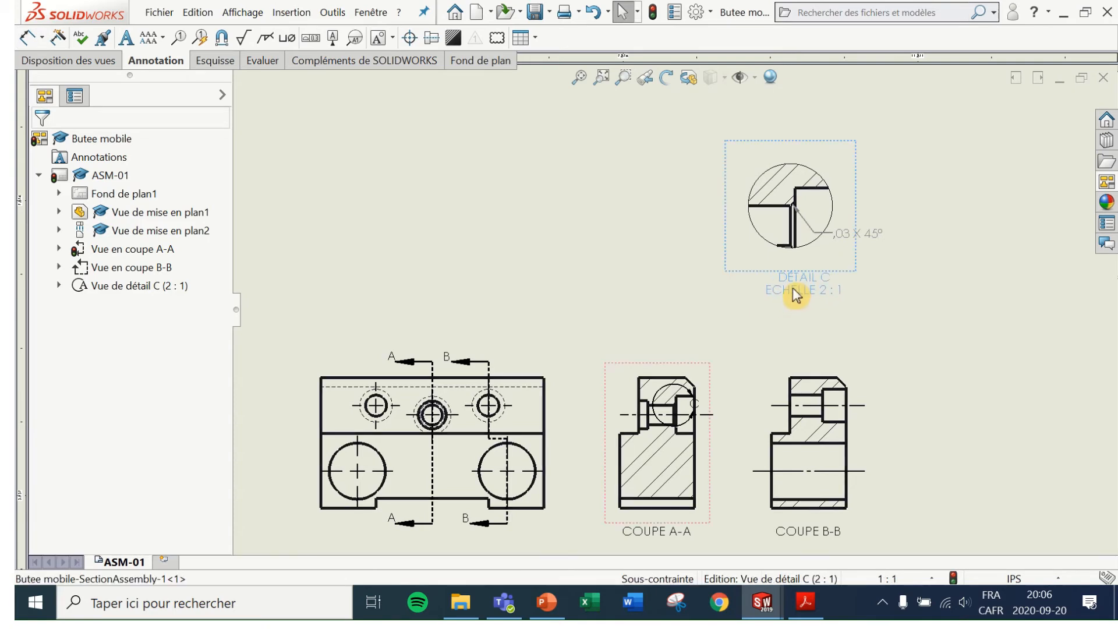
{"action": "left_click", "coordinate": [731, 344]}
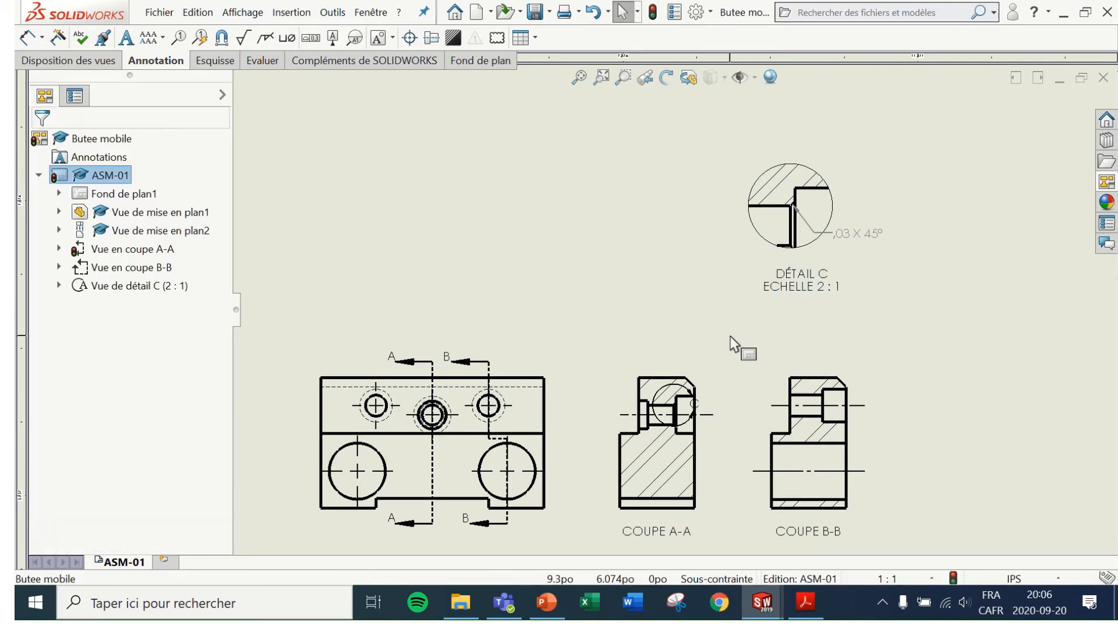
Step: Start a broken-out section on the side view beside the front view with a closed spline around its upper part and a wavy lower break
{"action": "scroll", "coordinate": [444, 332], "scroll_direction": "up", "scroll_amount": 2}
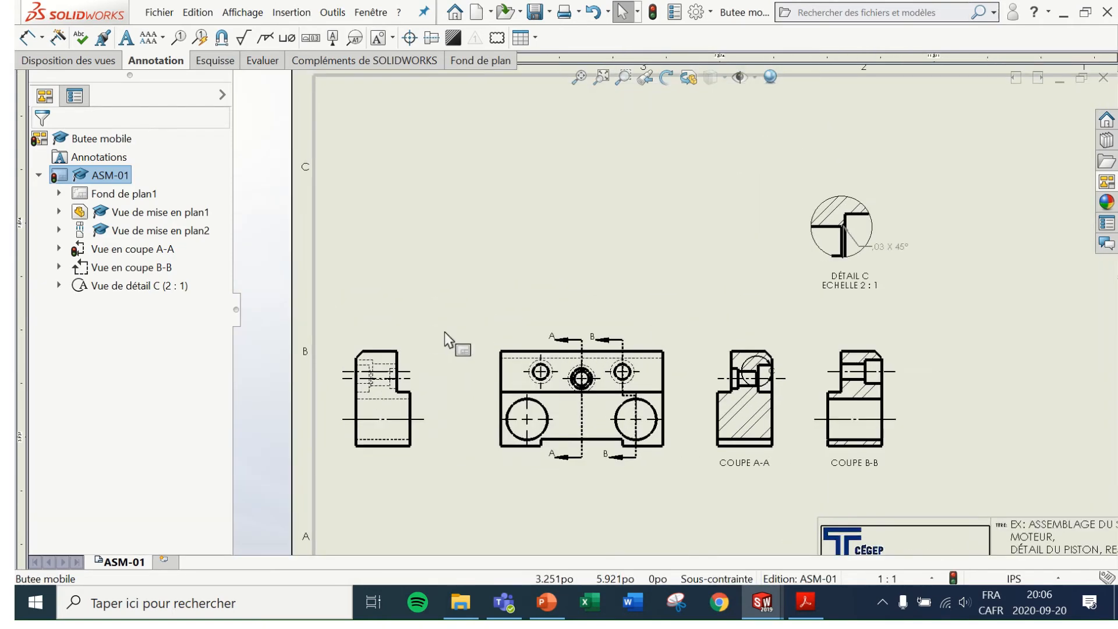
{"action": "scroll", "coordinate": [446, 333], "scroll_direction": "down", "scroll_amount": 4}
{"action": "scroll", "coordinate": [446, 333], "scroll_direction": "up", "scroll_amount": 2}
{"action": "scroll", "coordinate": [438, 345], "scroll_direction": "down", "scroll_amount": 2}
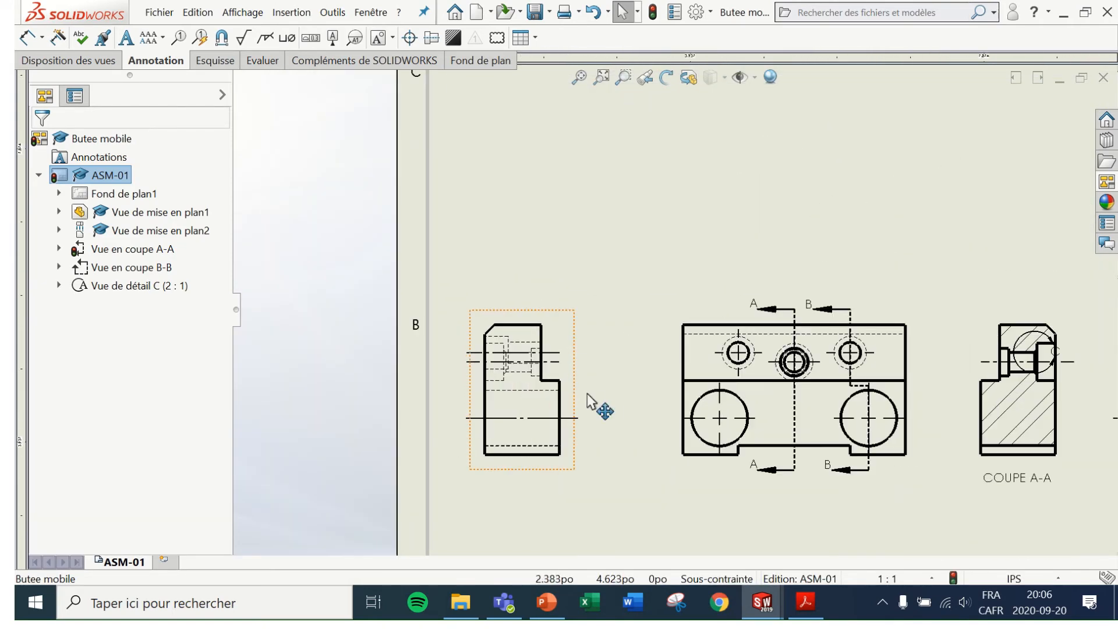
{"action": "left_click", "coordinate": [98, 62]}
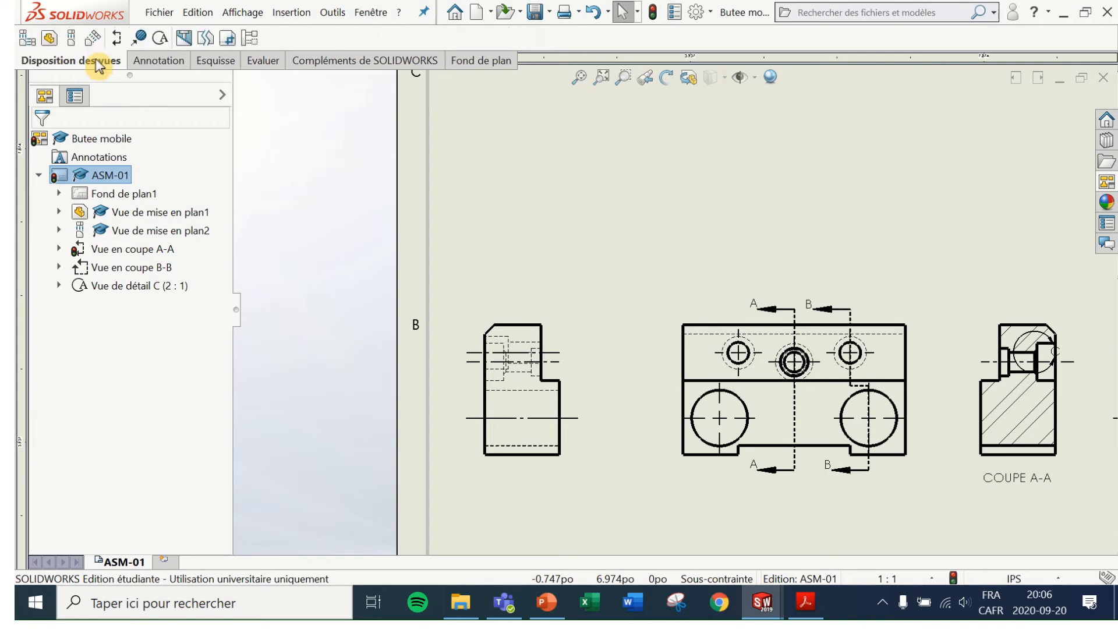
{"action": "left_click", "coordinate": [184, 40]}
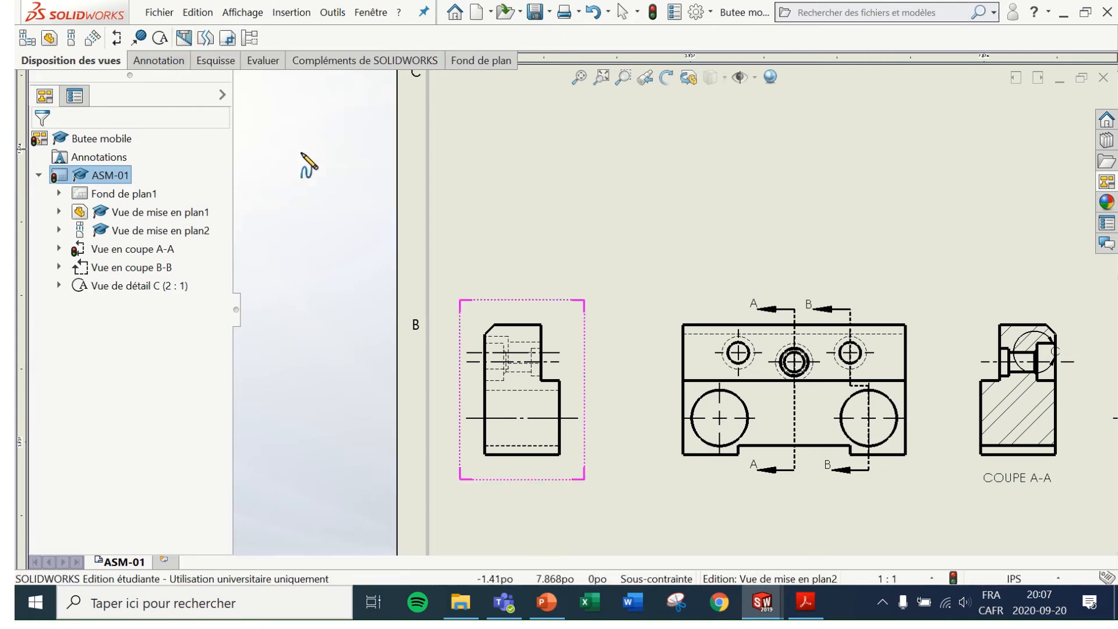
{"action": "left_click", "coordinate": [545, 305]}
{"action": "left_click", "coordinate": [476, 310]}
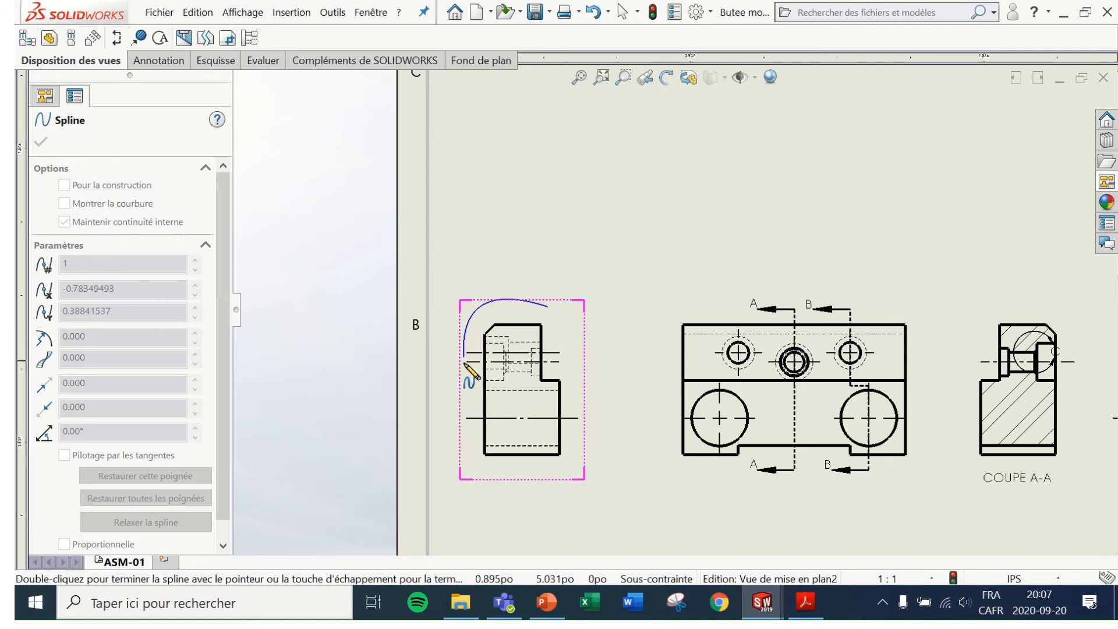
{"action": "left_click", "coordinate": [464, 390]}
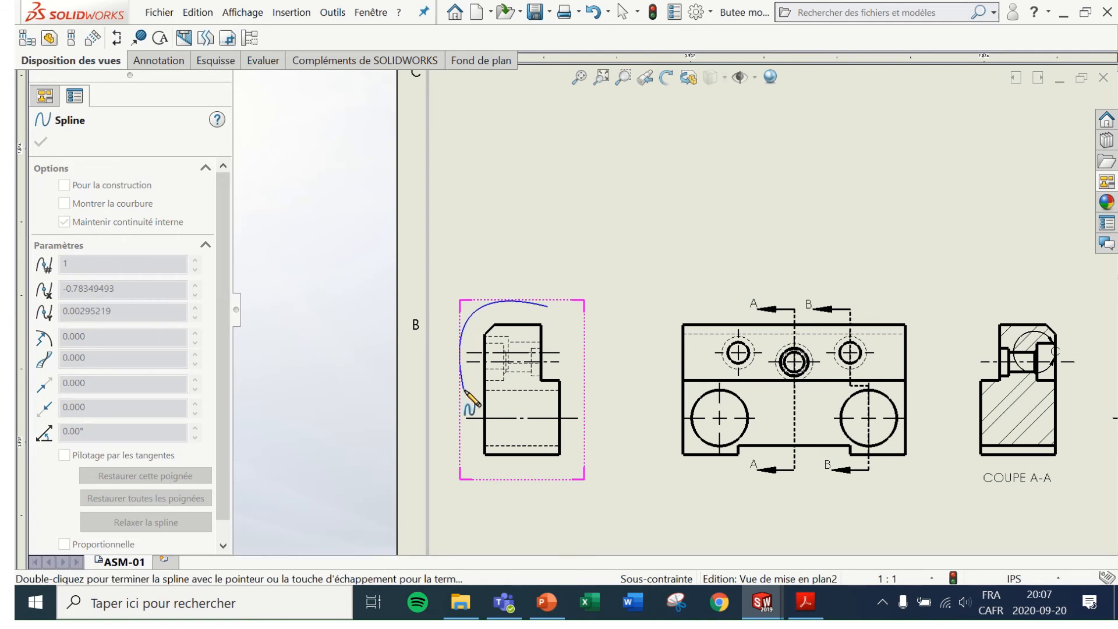
{"action": "left_click", "coordinate": [528, 398]}
{"action": "left_click", "coordinate": [535, 413]}
{"action": "left_click", "coordinate": [552, 396]}
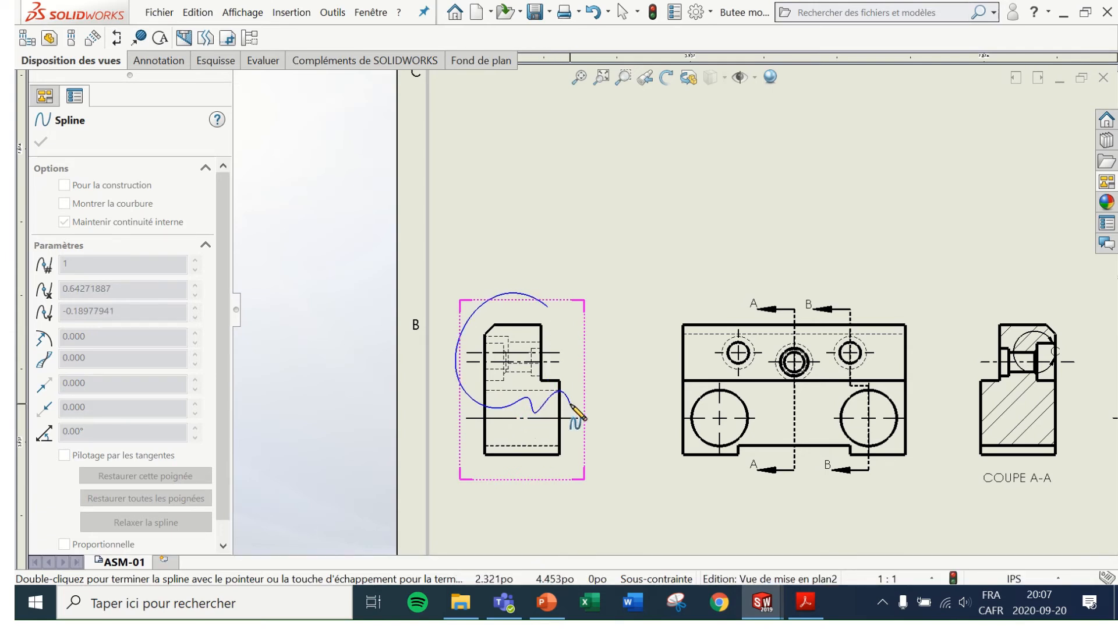
{"action": "left_click", "coordinate": [547, 305]}
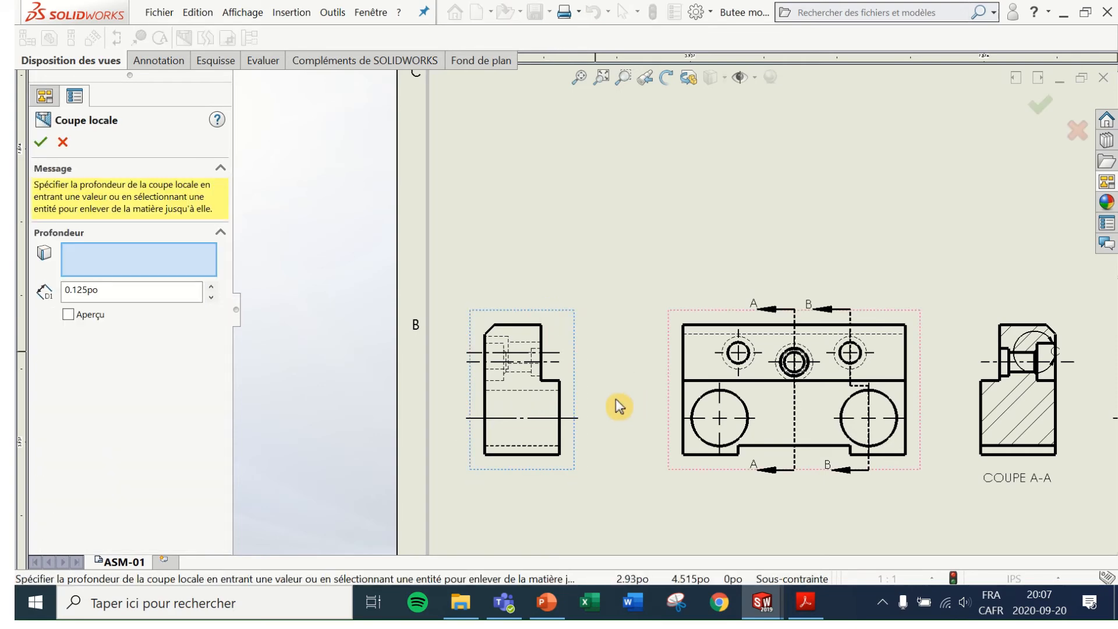
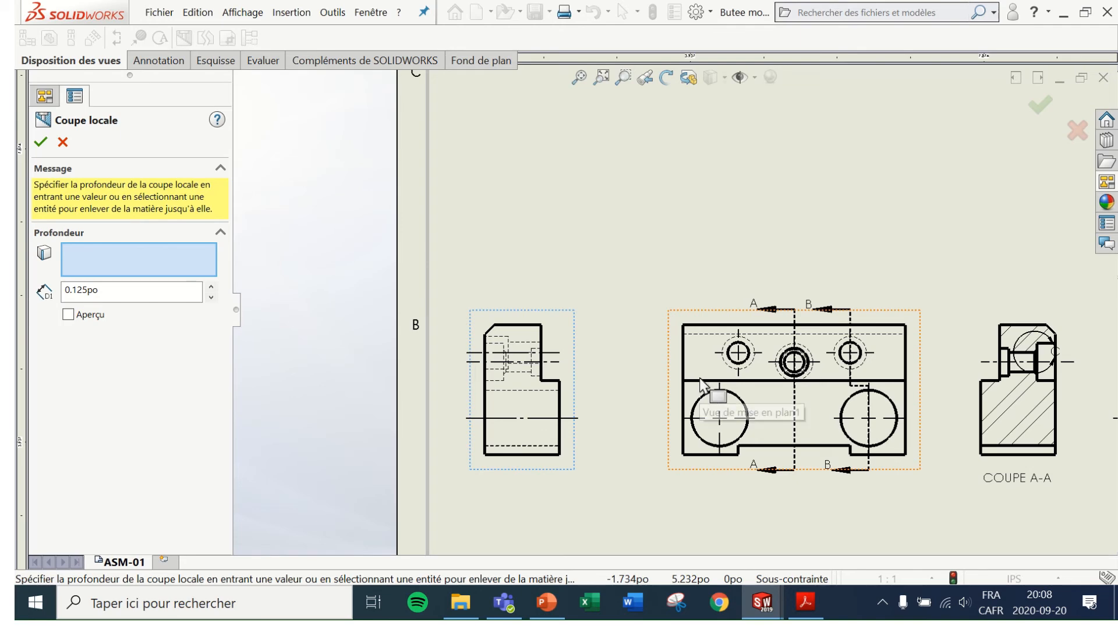
Step: Turn on the preview of the side view's broken-out section
{"action": "left_click", "coordinate": [68, 317]}
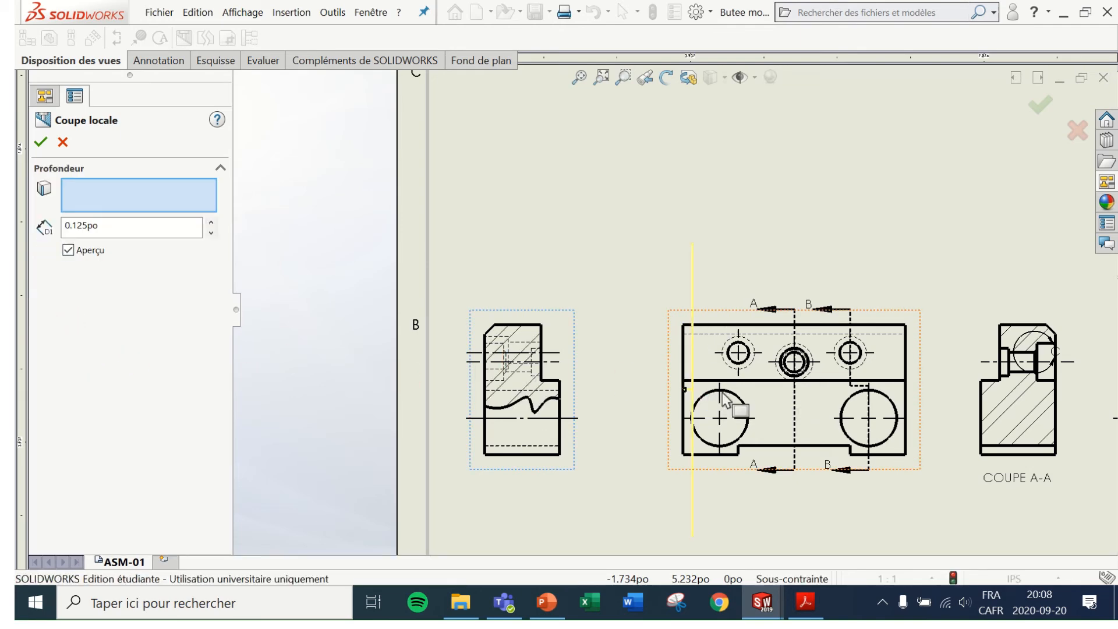
{"action": "scroll", "coordinate": [704, 460], "scroll_direction": "down", "scroll_amount": 2}
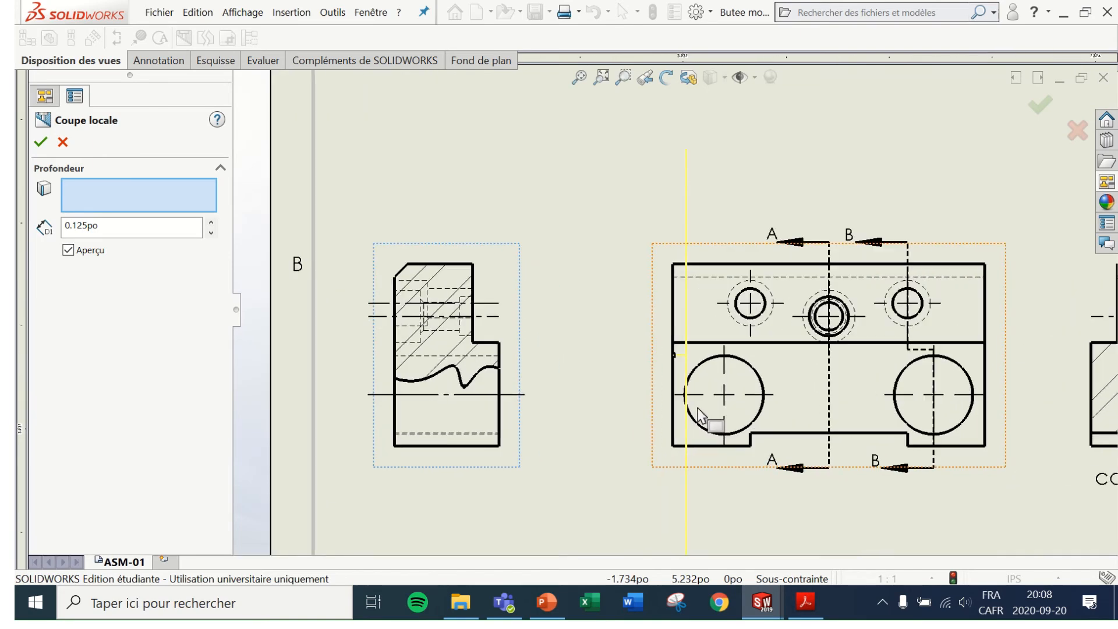
{"action": "scroll", "coordinate": [699, 415], "scroll_direction": "down", "scroll_amount": 1}
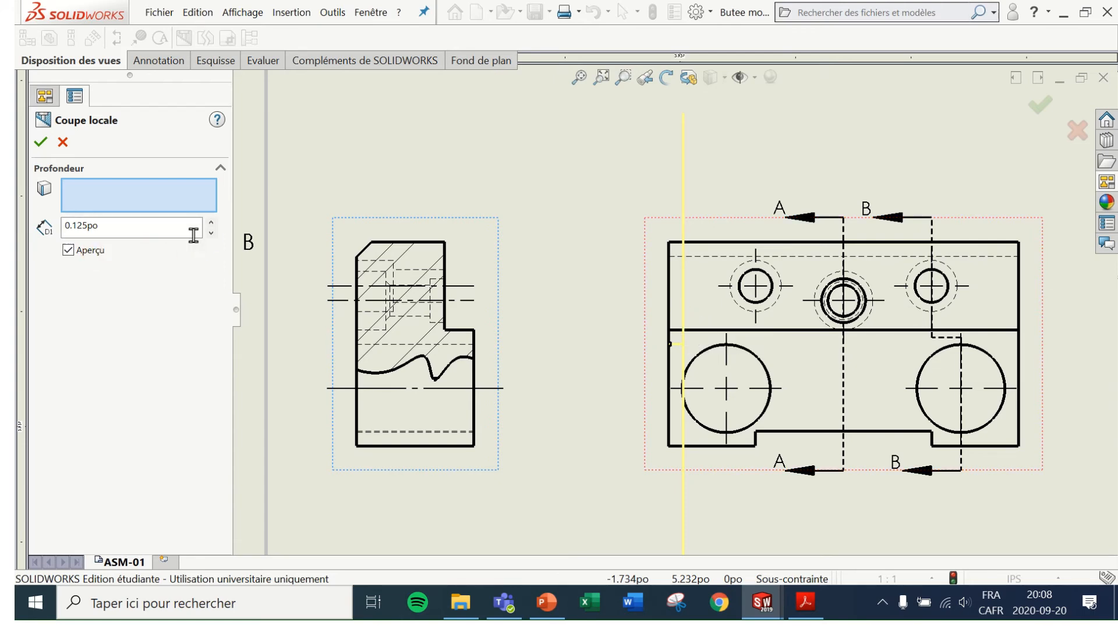
Step: Set the broken-out section's depth to 0.750 in
{"action": "left_click", "coordinate": [206, 221]}
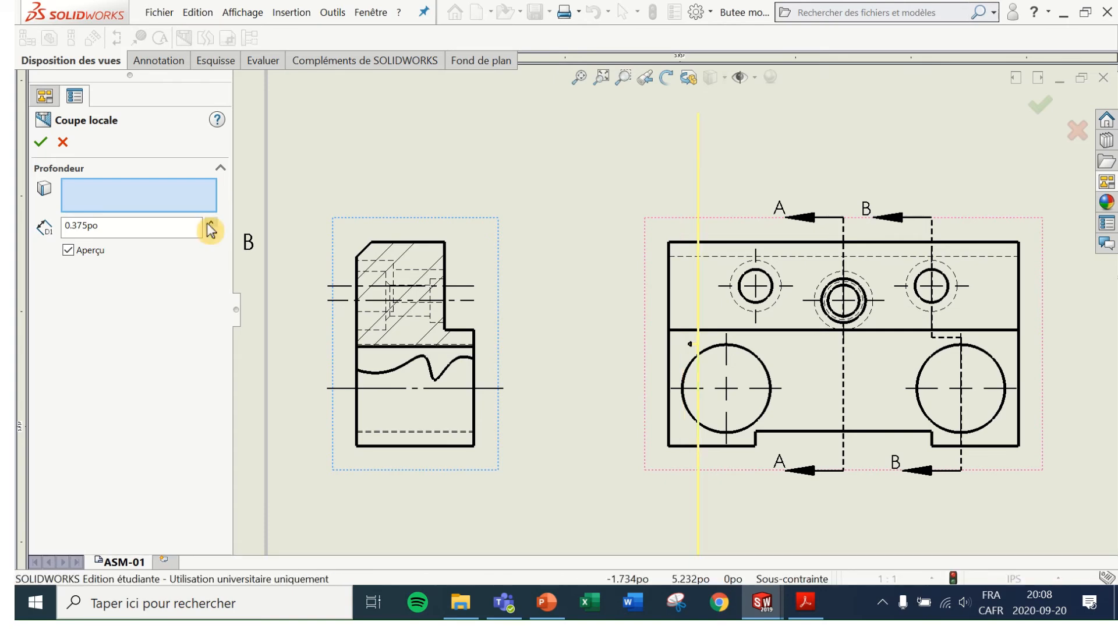
{"action": "left_click", "coordinate": [206, 221]}
{"action": "left_click", "coordinate": [206, 221]}
{"action": "left_click", "coordinate": [209, 221]}
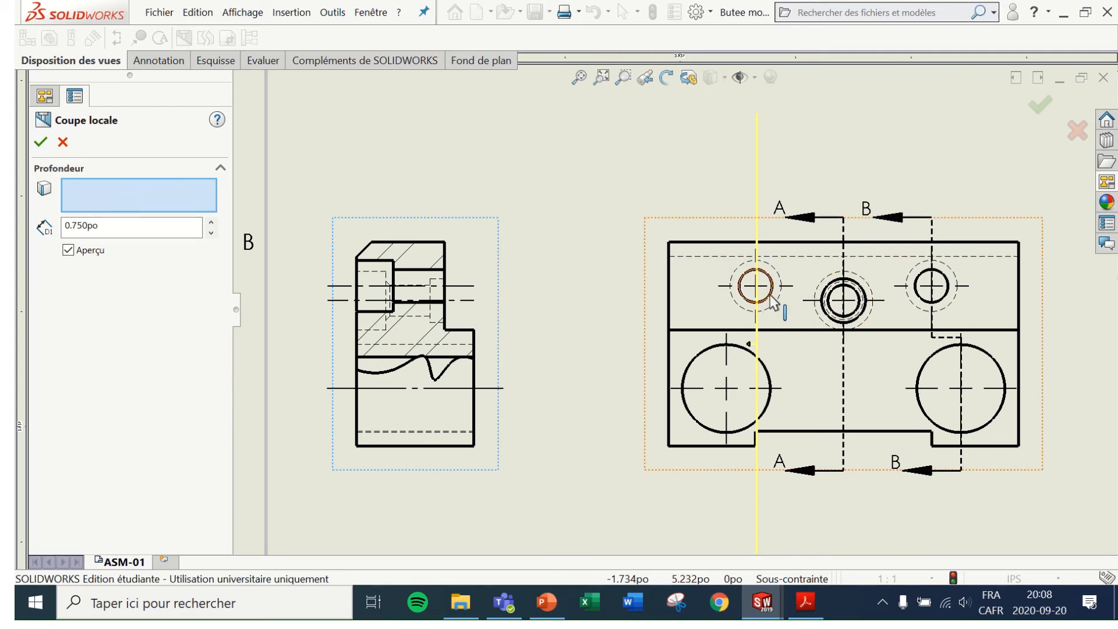
Step: Use the circular edge of the front view's upper-left hole as the depth reference and check the counterbored hole in the section preview
{"action": "scroll", "coordinate": [757, 302], "scroll_direction": "down", "scroll_amount": 3}
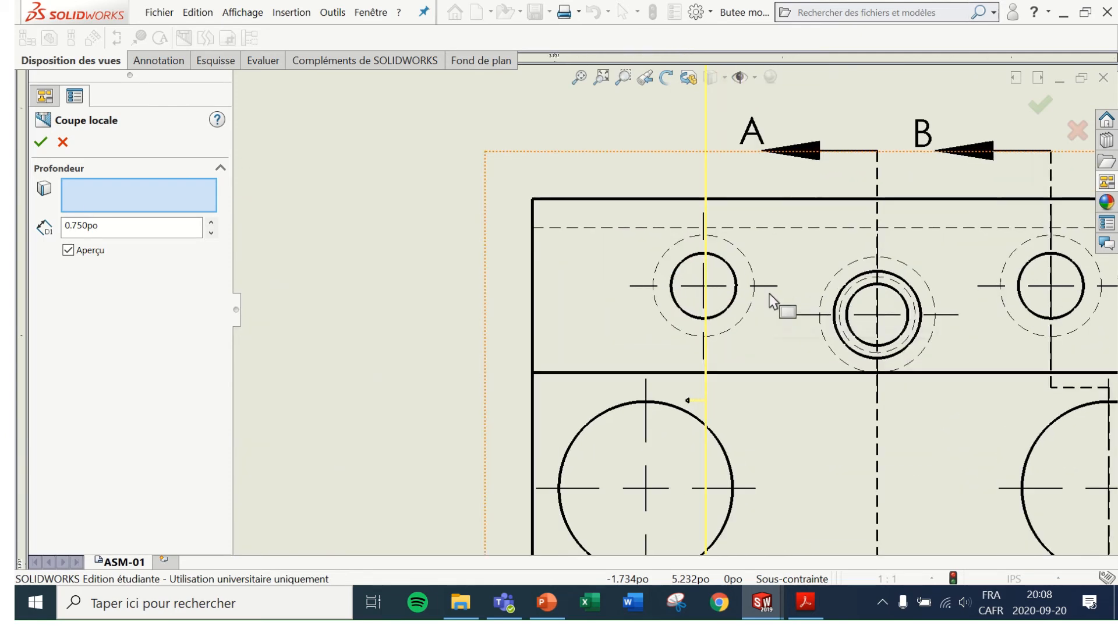
{"action": "left_click", "coordinate": [733, 305]}
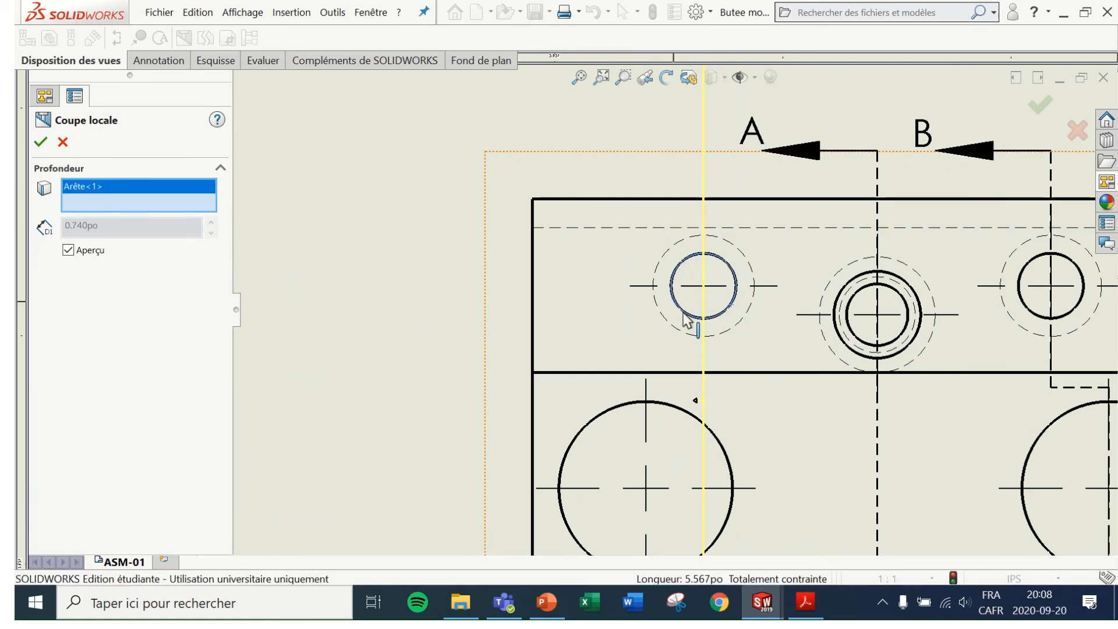
{"action": "scroll", "coordinate": [686, 319], "scroll_direction": "up", "scroll_amount": 5}
{"action": "scroll", "coordinate": [774, 310], "scroll_direction": "down", "scroll_amount": 2}
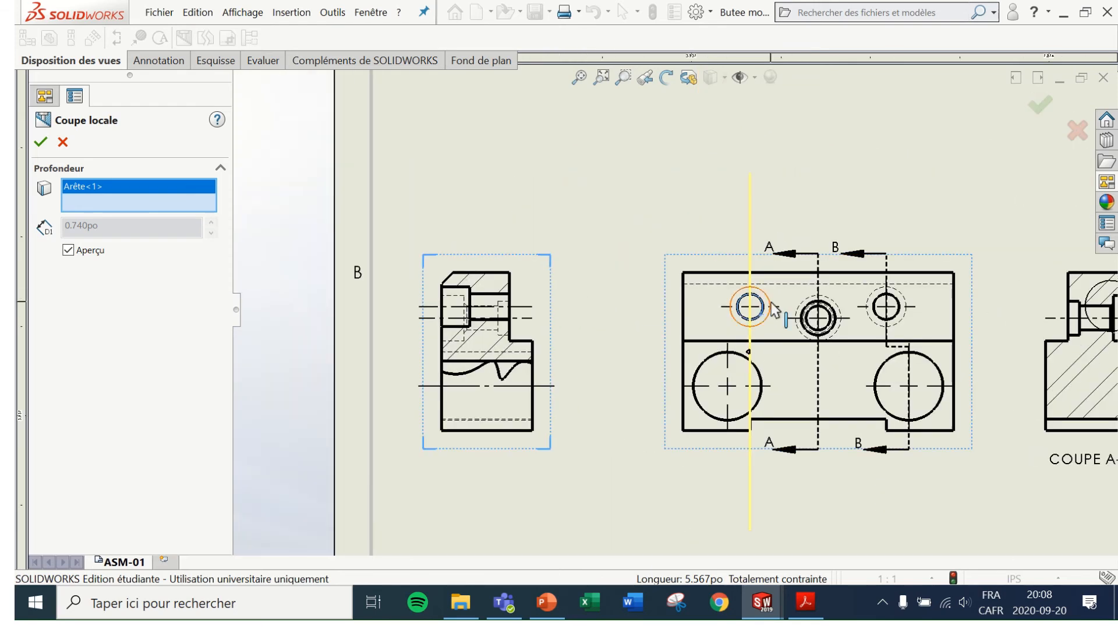
{"action": "scroll", "coordinate": [600, 317], "scroll_direction": "down", "scroll_amount": 4}
{"action": "scroll", "coordinate": [452, 344], "scroll_direction": "down", "scroll_amount": 3}
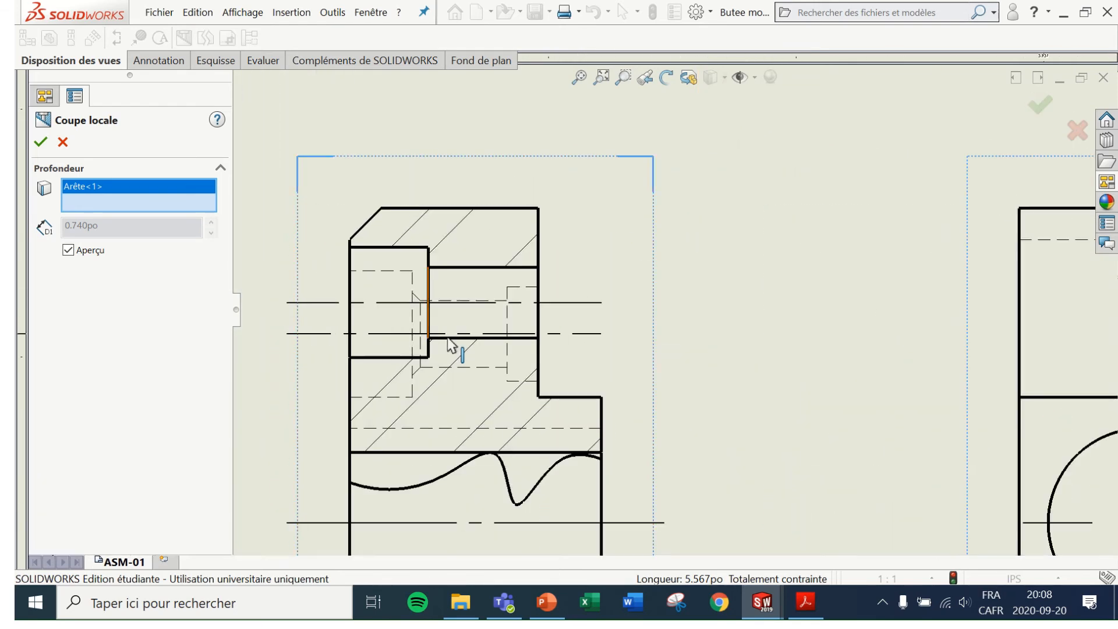
{"action": "scroll", "coordinate": [452, 345], "scroll_direction": "down", "scroll_amount": 2}
{"action": "left_click", "coordinate": [56, 204]}
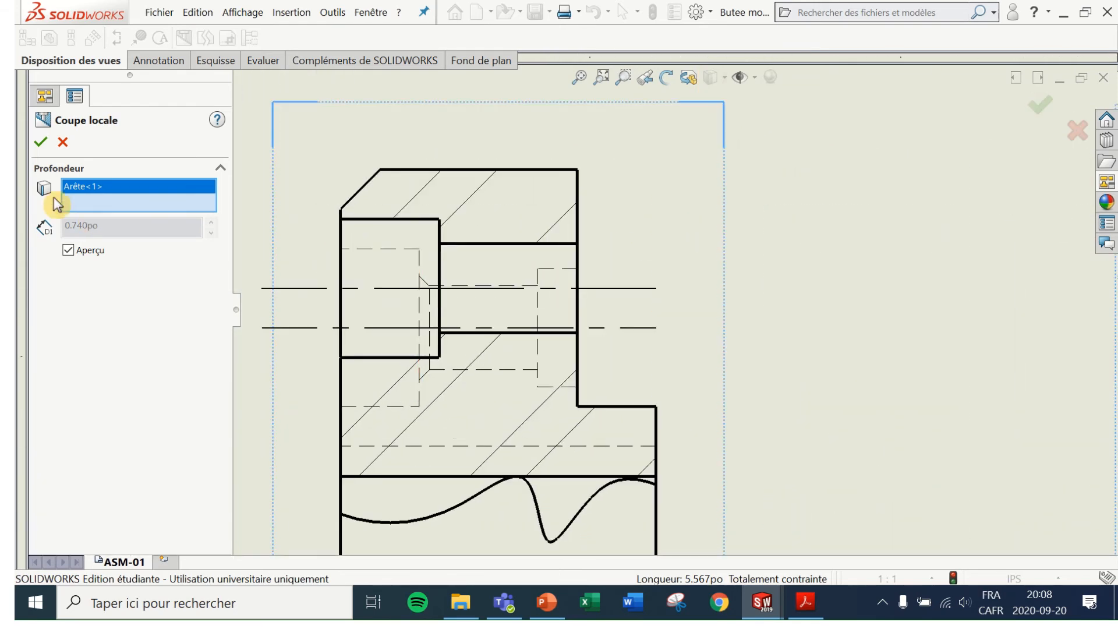
Step: Accept the side view's broken-out section and set that view's display style to hidden lines removed
{"action": "left_click", "coordinate": [40, 146]}
{"action": "scroll", "coordinate": [799, 344], "scroll_direction": "up", "scroll_amount": 5}
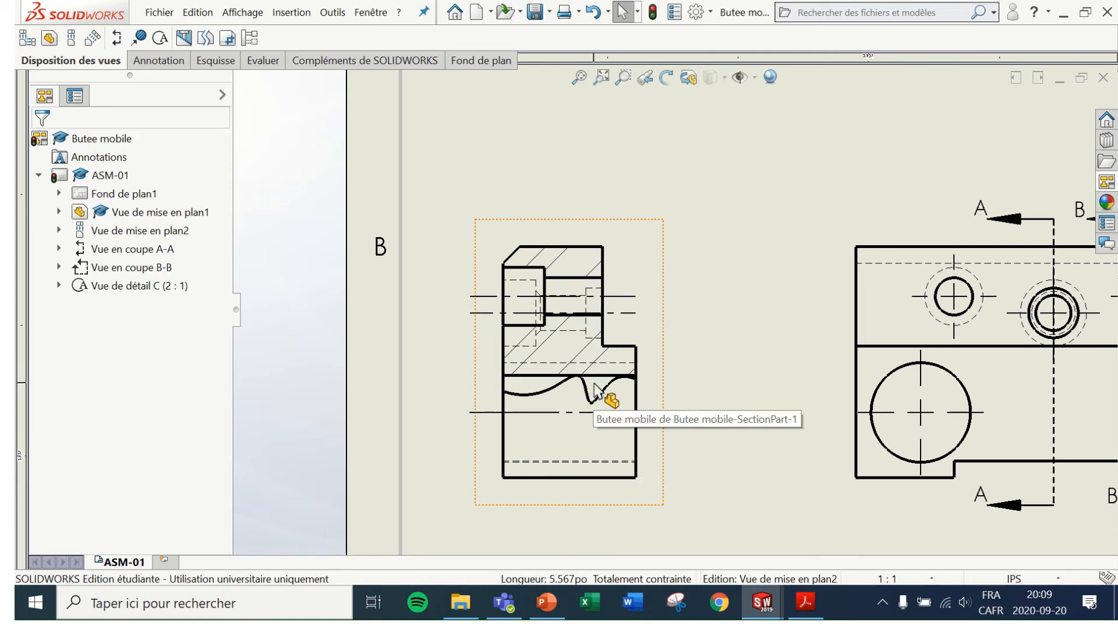
{"action": "scroll", "coordinate": [585, 355], "scroll_direction": "down", "scroll_amount": 3}
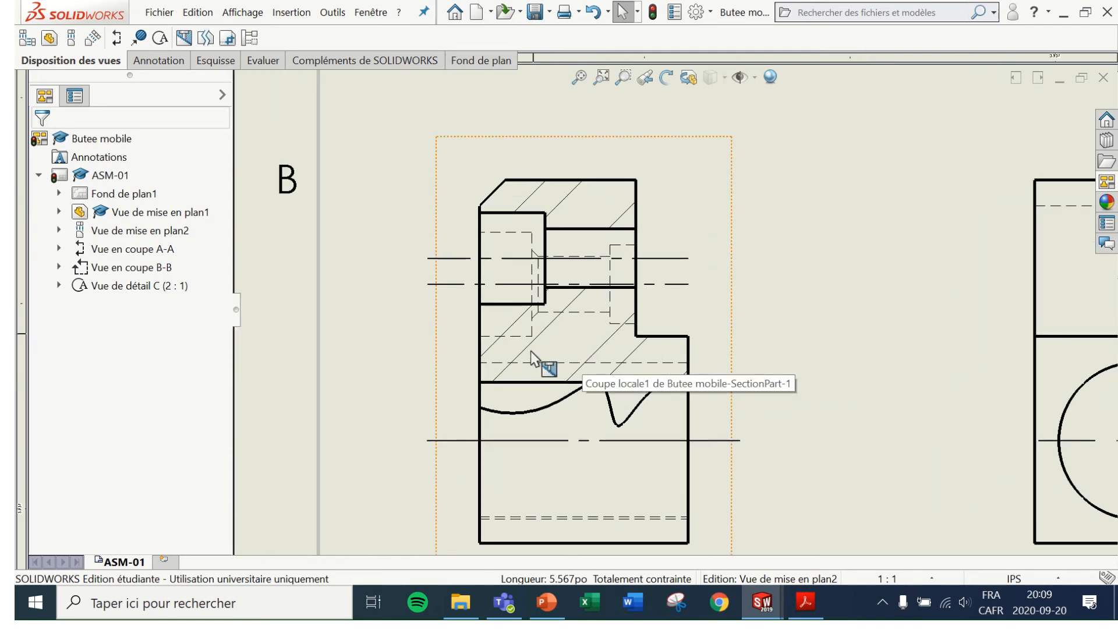
{"action": "left_click", "coordinate": [738, 305]}
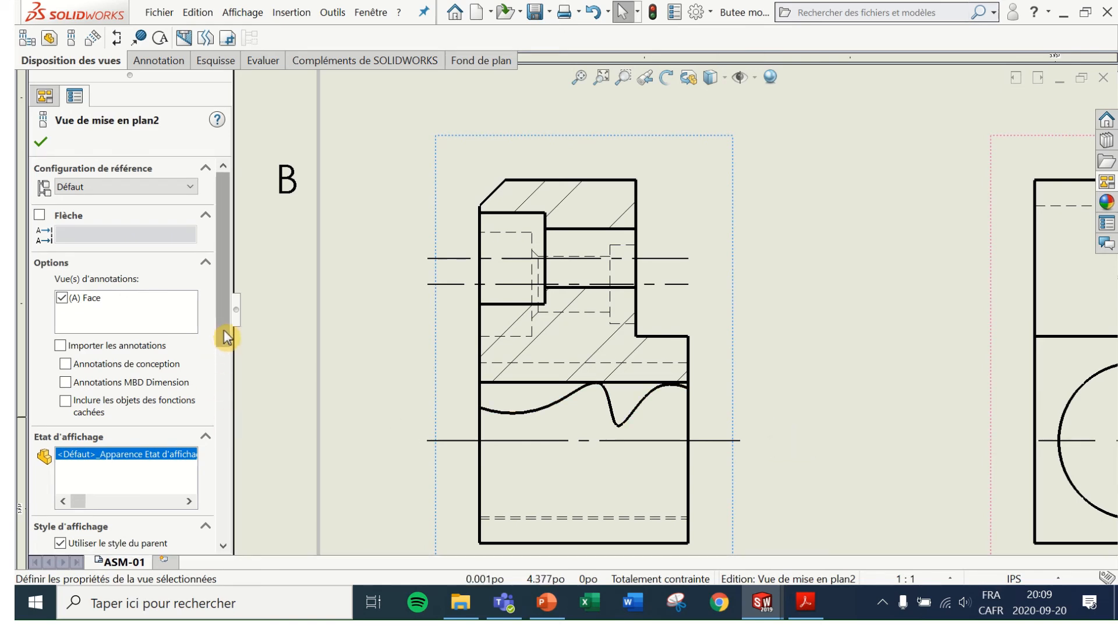
{"action": "left_click_drag", "start_coordinate": [227, 332], "coordinate": [226, 419]}
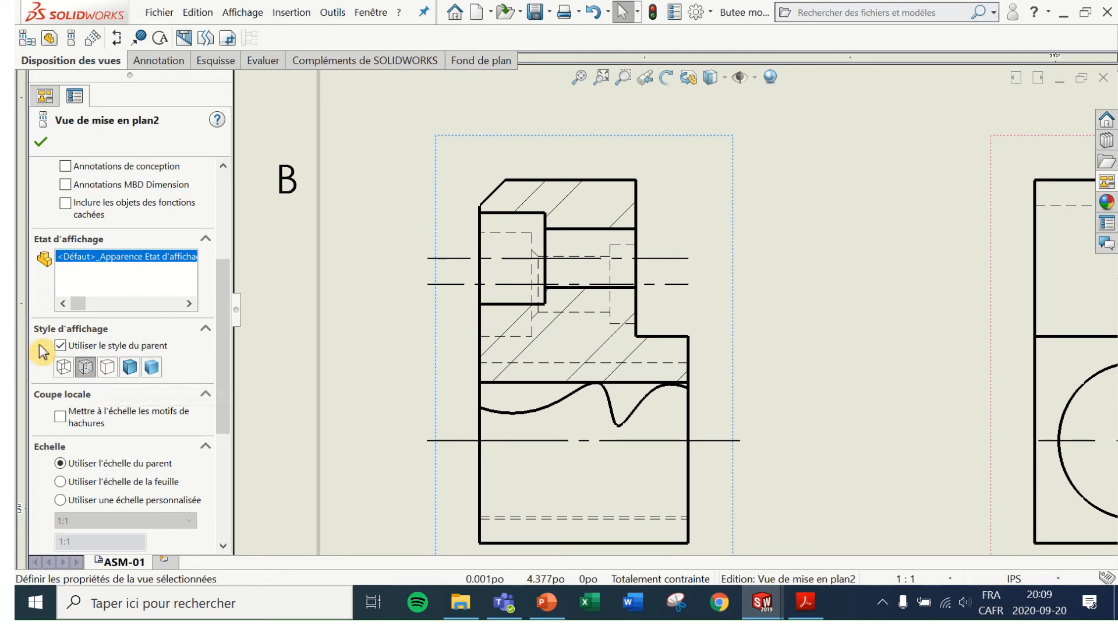
{"action": "left_click", "coordinate": [107, 367]}
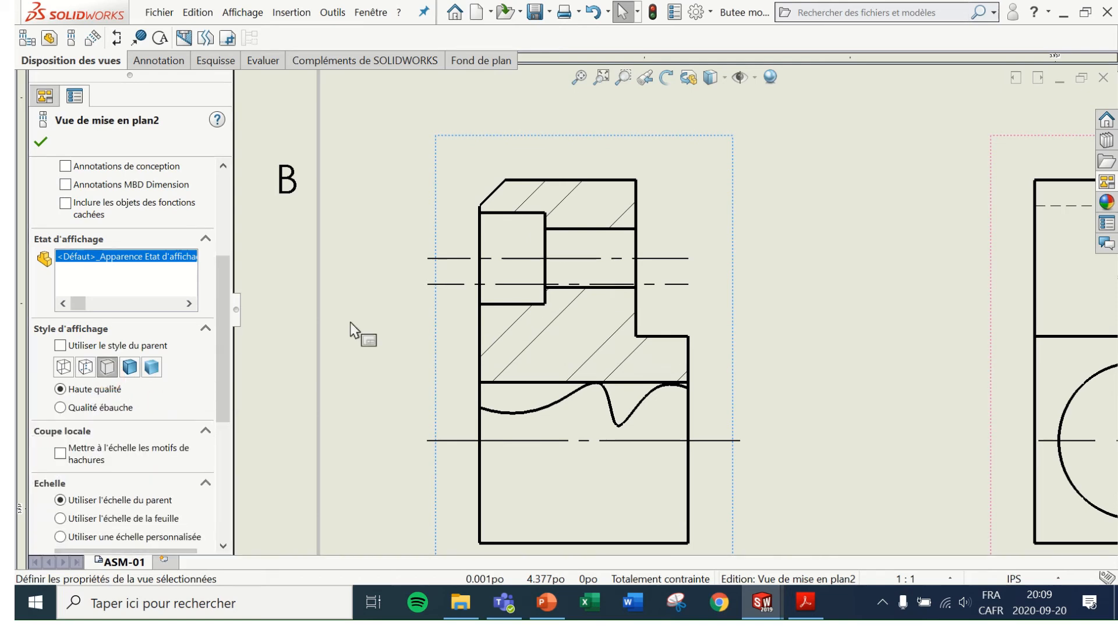
Step: Delete the segments of the leftover lower centerline across the counterbored hole in the side view
{"action": "left_click", "coordinate": [450, 284]}
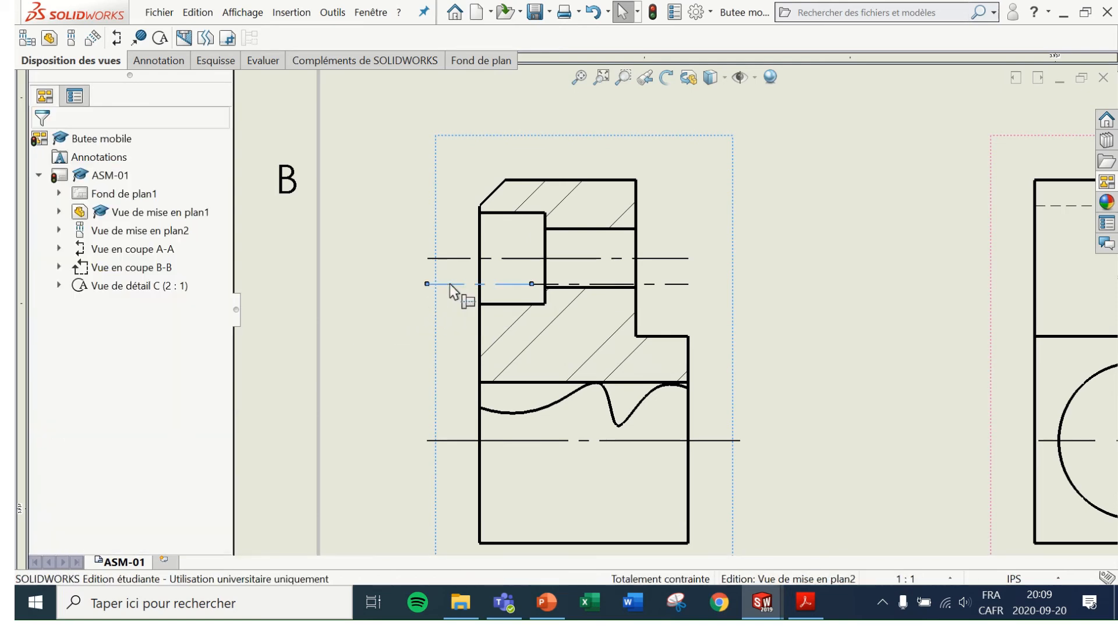
{"action": "key", "text": "Delete"}
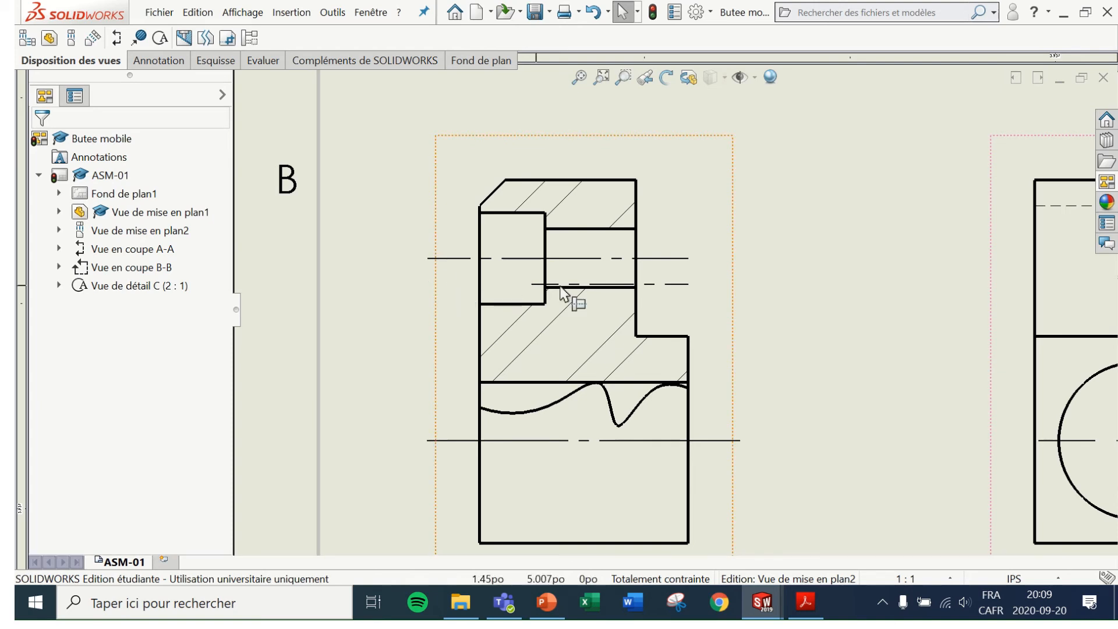
{"action": "left_click", "coordinate": [596, 285]}
{"action": "key", "text": "Delete"}
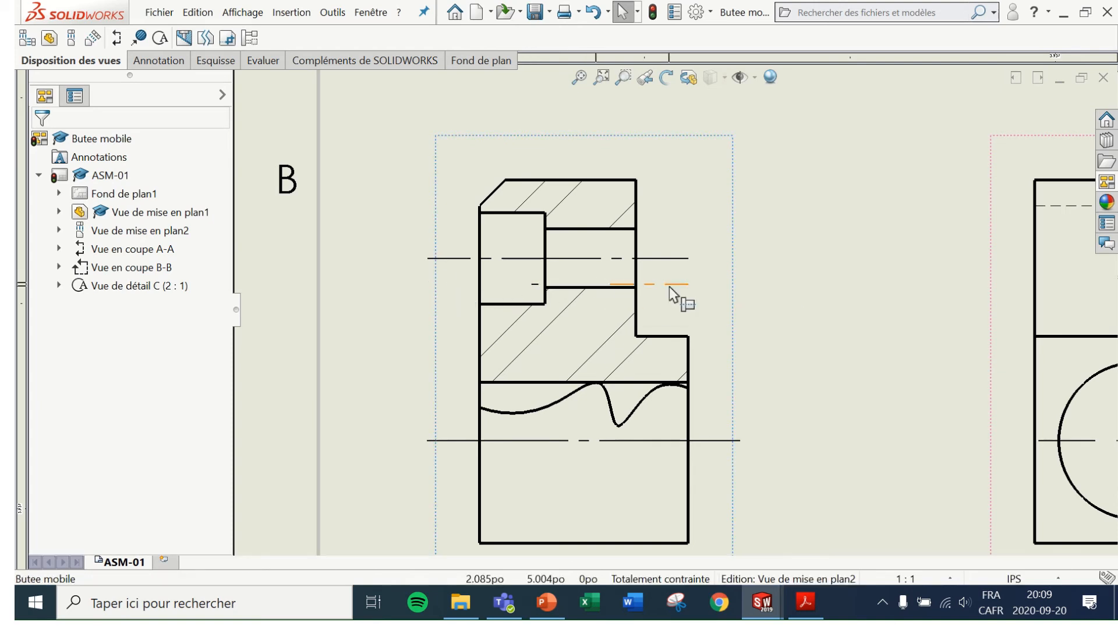
{"action": "left_click", "coordinate": [668, 285]}
{"action": "key", "text": "Delete"}
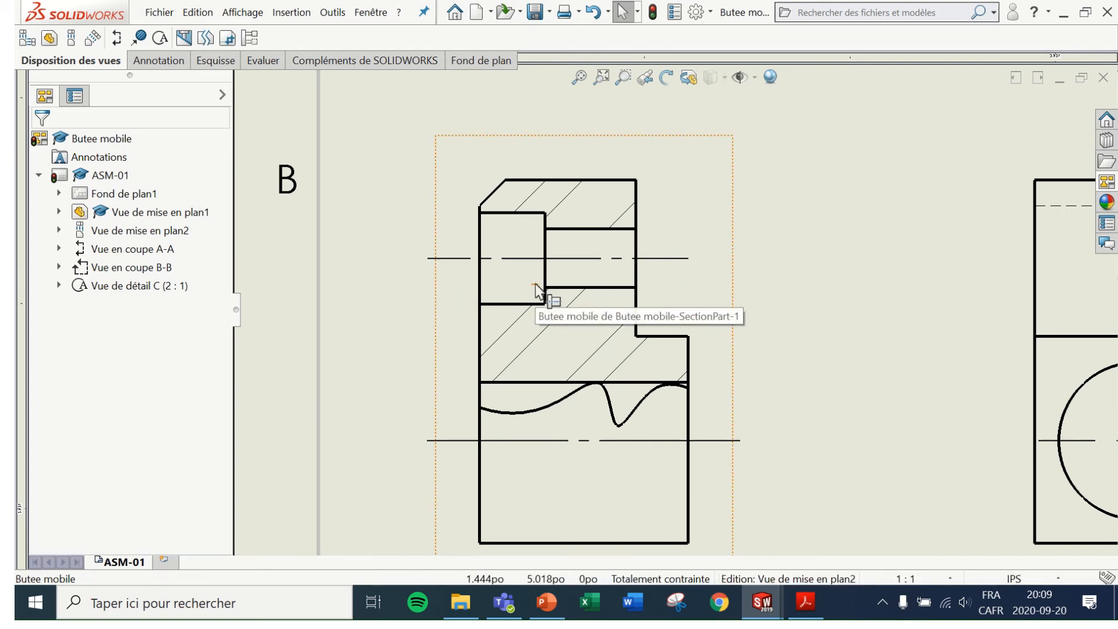
{"action": "left_click", "coordinate": [804, 303]}
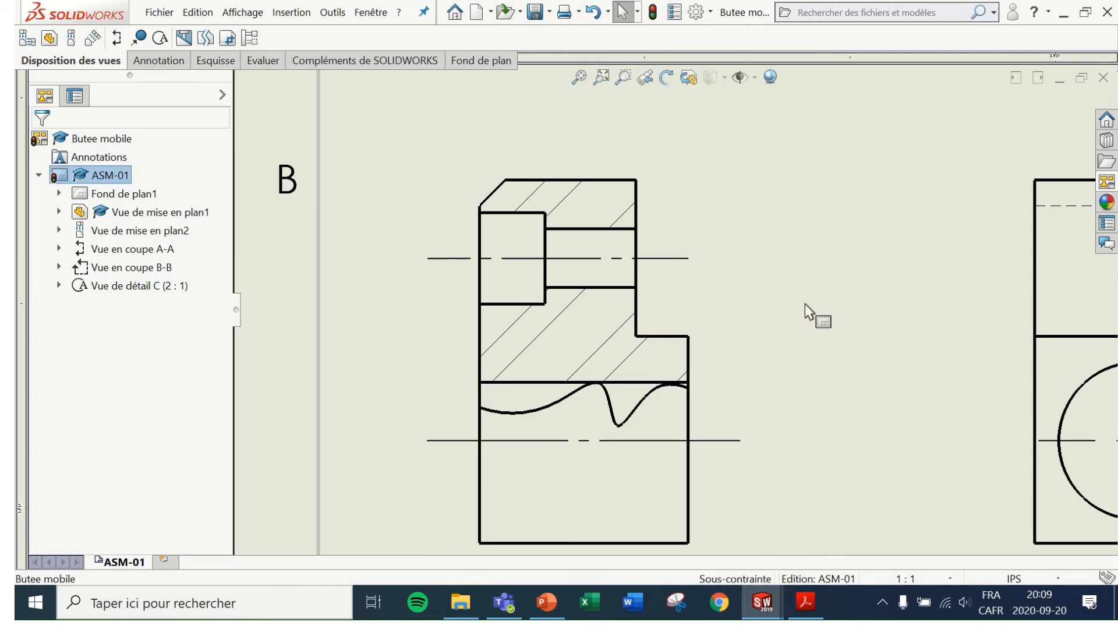
Step: Examine the broken-out side view alongside the front view, sections A-A and B-B, and detail C
{"action": "scroll", "coordinate": [759, 332], "scroll_direction": "up", "scroll_amount": 2}
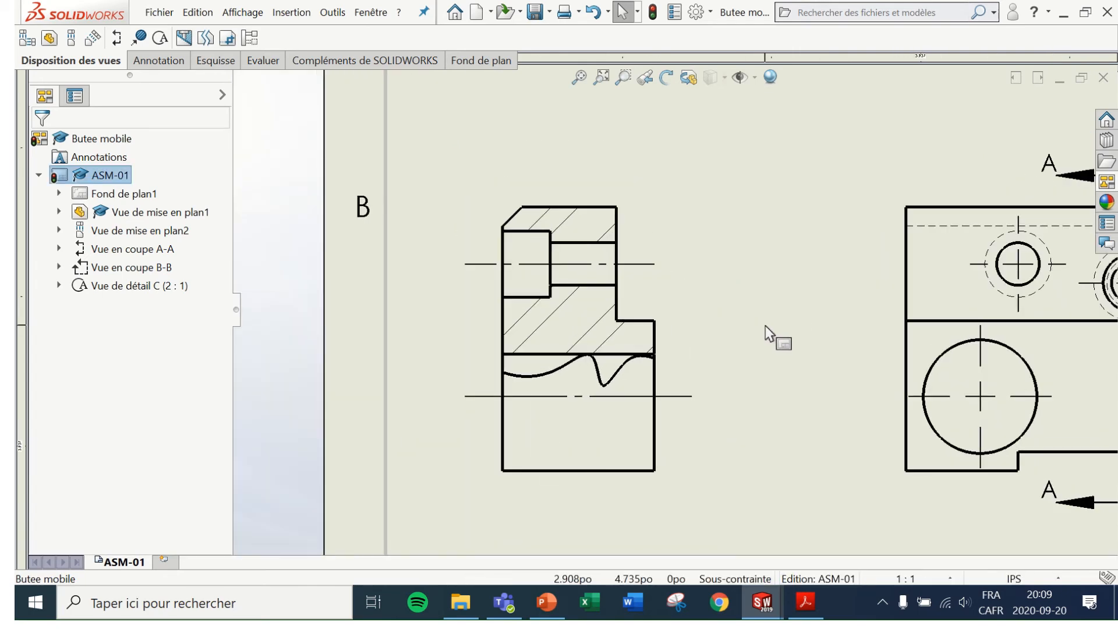
{"action": "scroll", "coordinate": [765, 326], "scroll_direction": "up", "scroll_amount": 2}
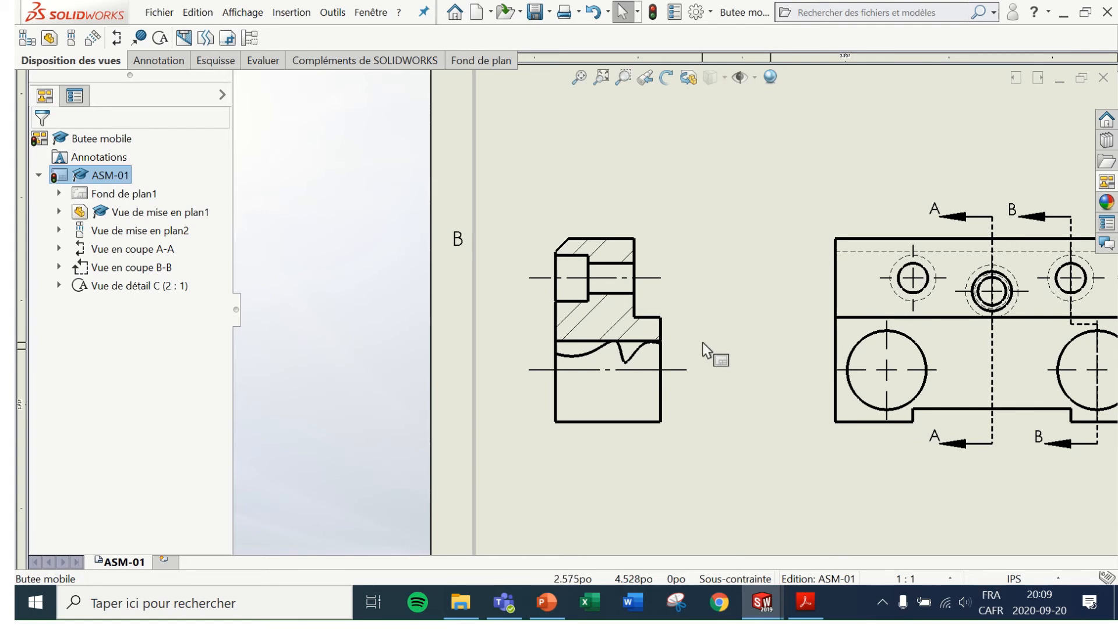
{"action": "scroll", "coordinate": [706, 350], "scroll_direction": "down", "scroll_amount": 1}
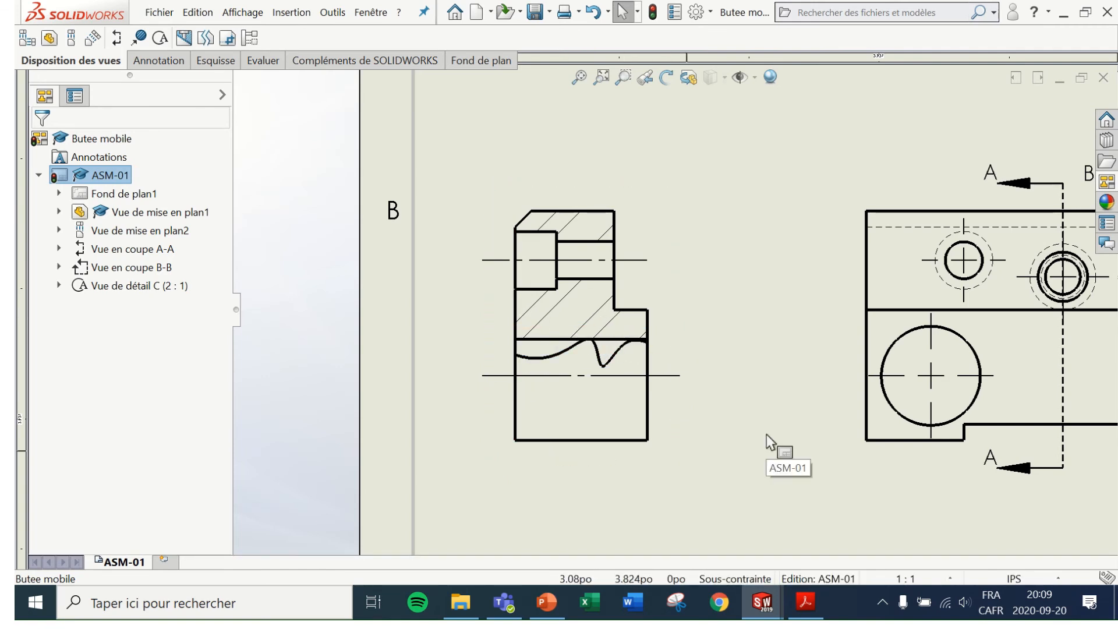
{"action": "scroll", "coordinate": [763, 430], "scroll_direction": "up", "scroll_amount": 2}
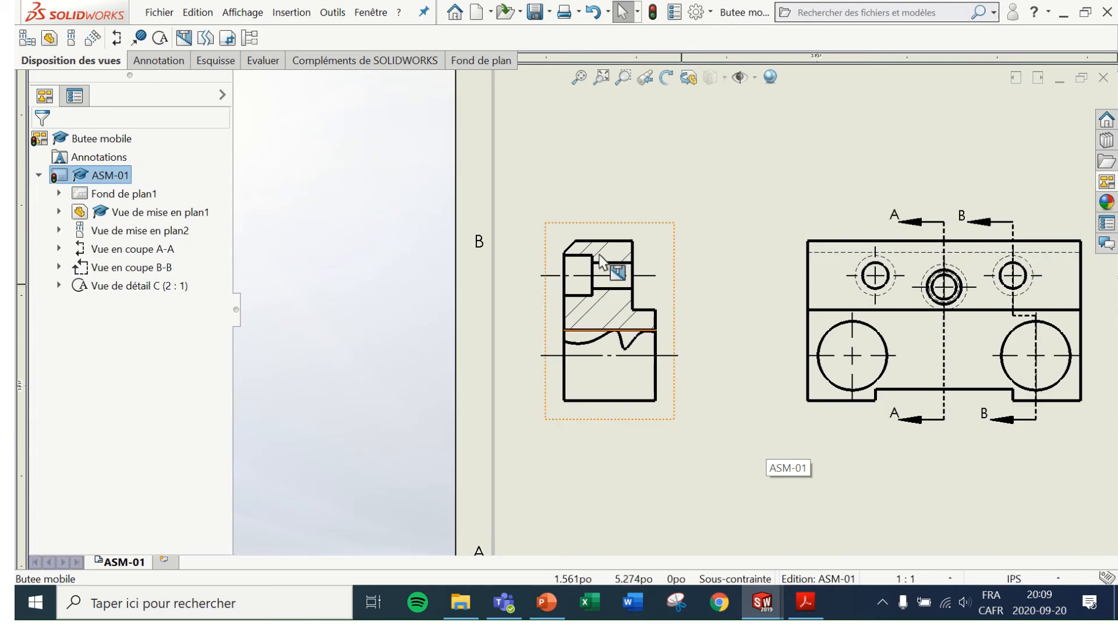
{"action": "scroll", "coordinate": [909, 315], "scroll_direction": "up", "scroll_amount": 2}
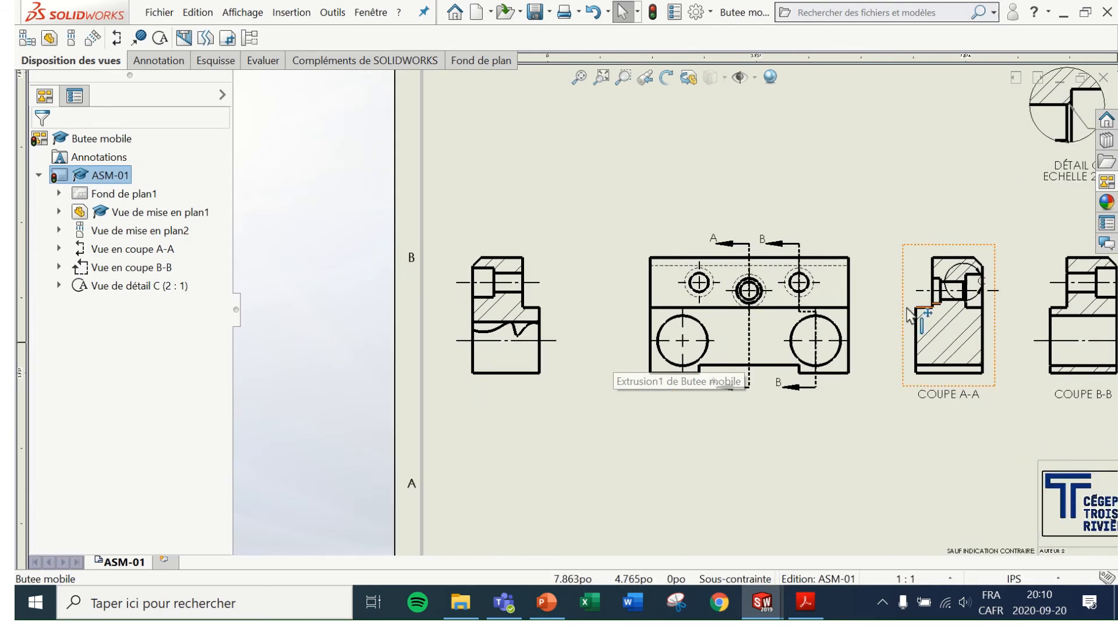
{"action": "scroll", "coordinate": [775, 312], "scroll_direction": "down", "scroll_amount": 2}
{"action": "scroll", "coordinate": [518, 297], "scroll_direction": "up", "scroll_amount": 2}
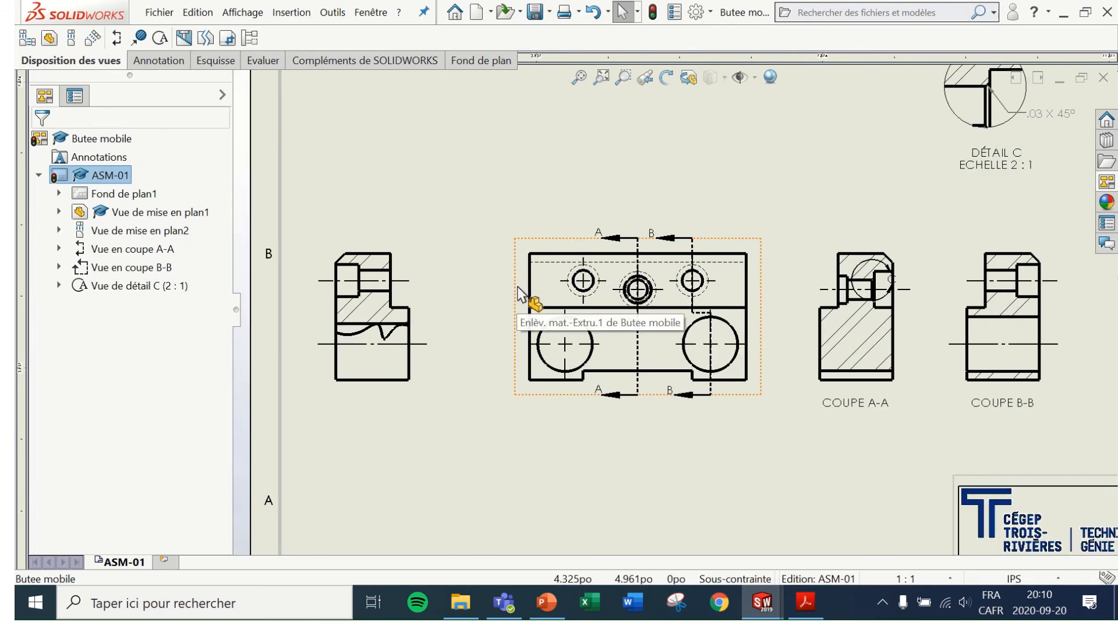
{"action": "scroll", "coordinate": [520, 294], "scroll_direction": "down", "scroll_amount": 2}
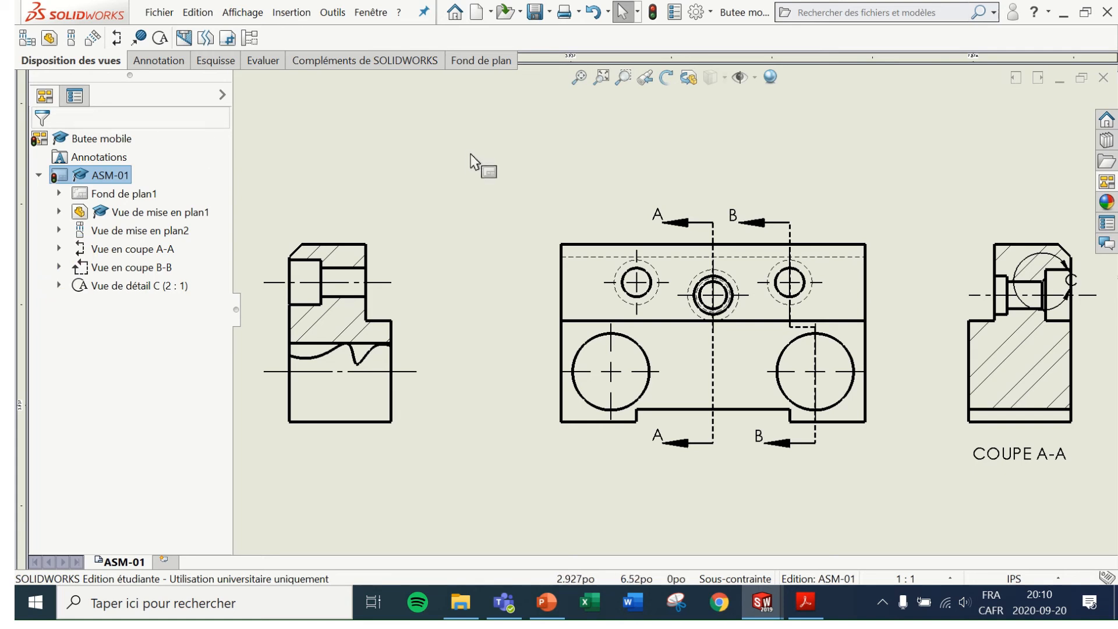
{"action": "scroll", "coordinate": [559, 239], "scroll_direction": "up", "scroll_amount": 2}
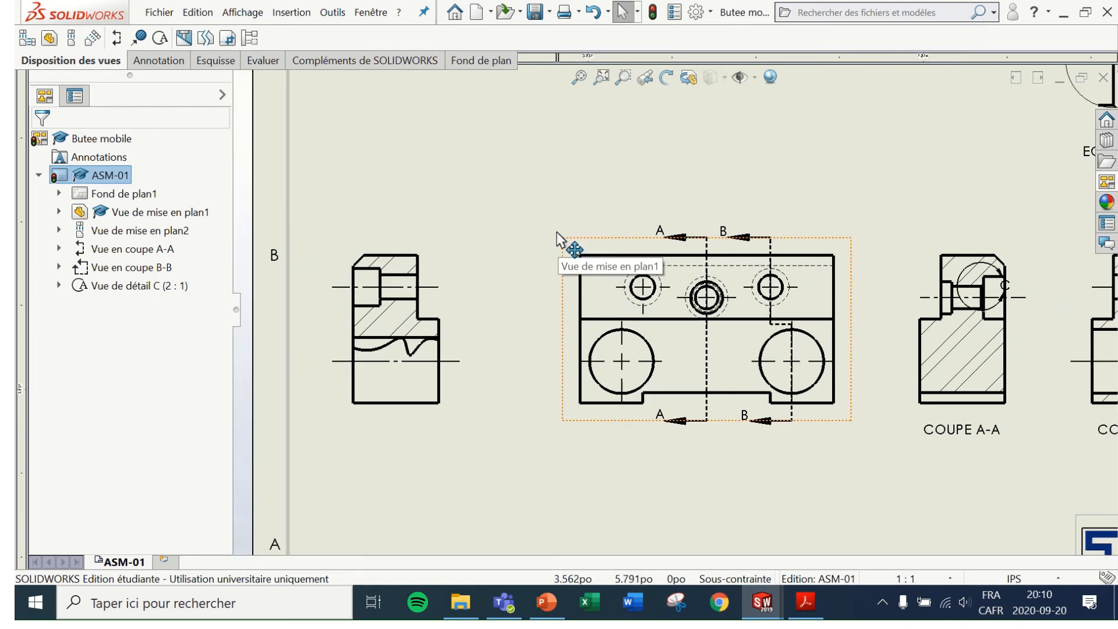
{"action": "scroll", "coordinate": [559, 237], "scroll_direction": "up", "scroll_amount": 1}
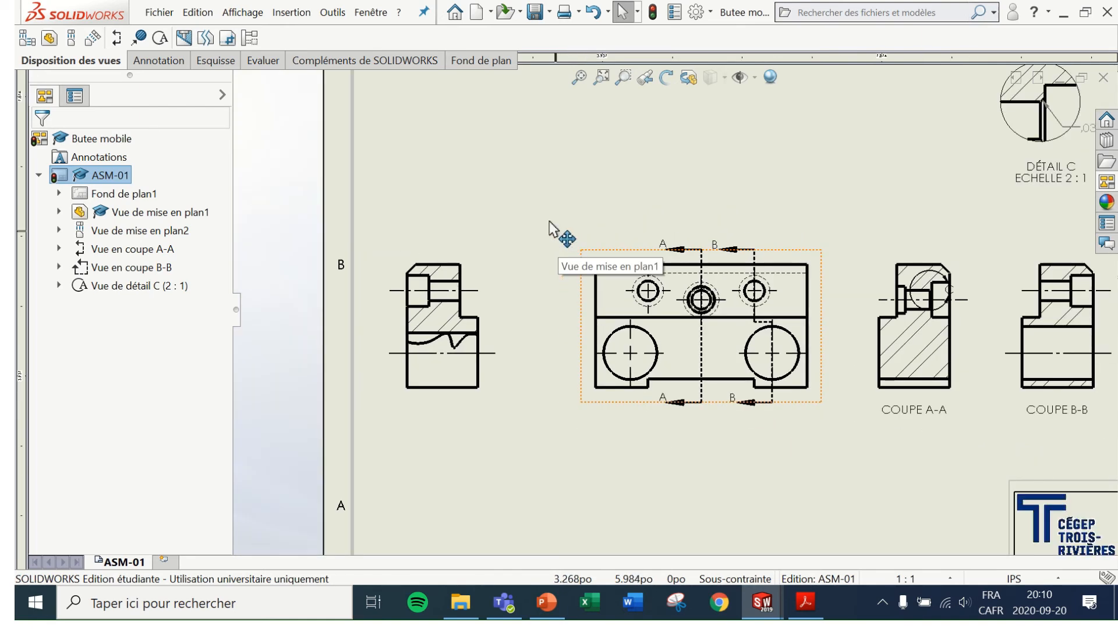
Step: Switch to the Demo_Coupe_secant.SLDPRT part window, and from there to the figure 8.46 drawing
{"action": "left_click", "coordinate": [371, 12]}
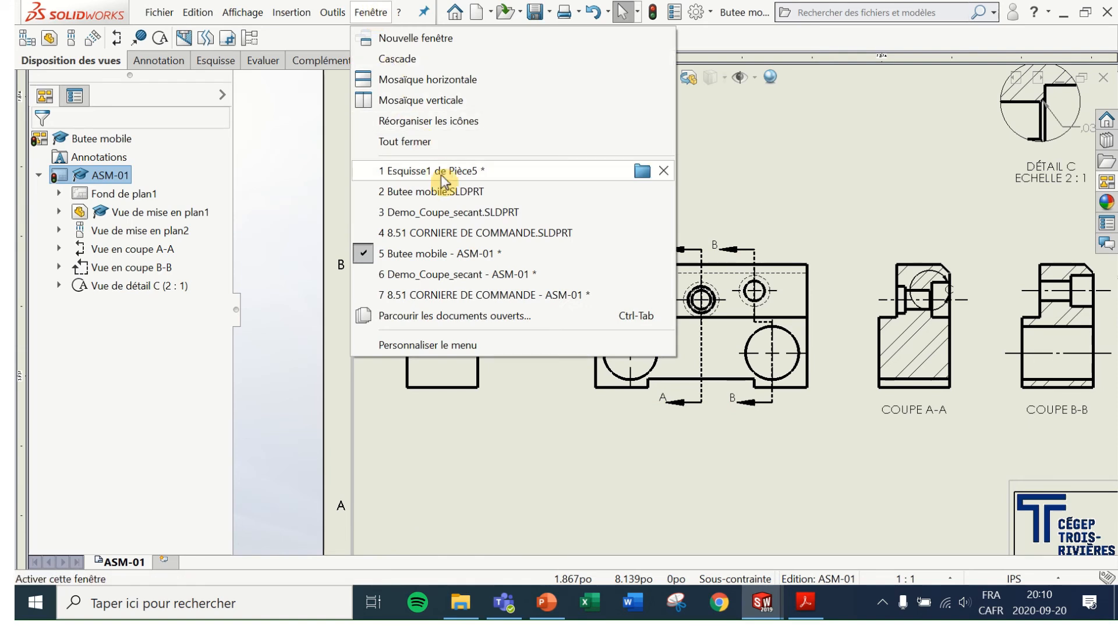
{"action": "left_click", "coordinate": [481, 213]}
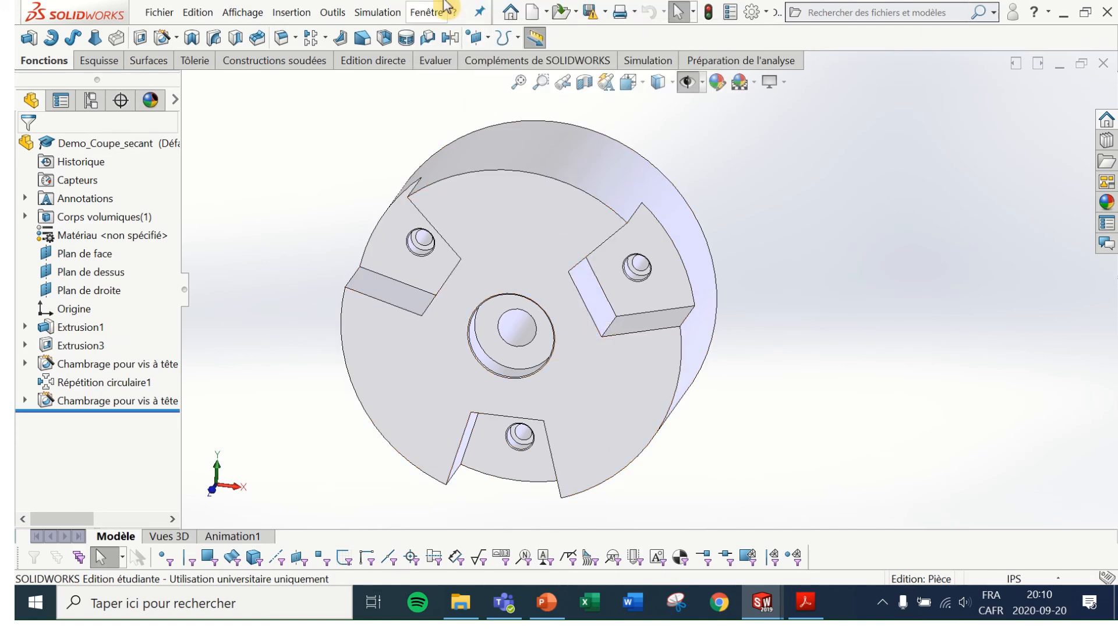
{"action": "left_click", "coordinate": [434, 34]}
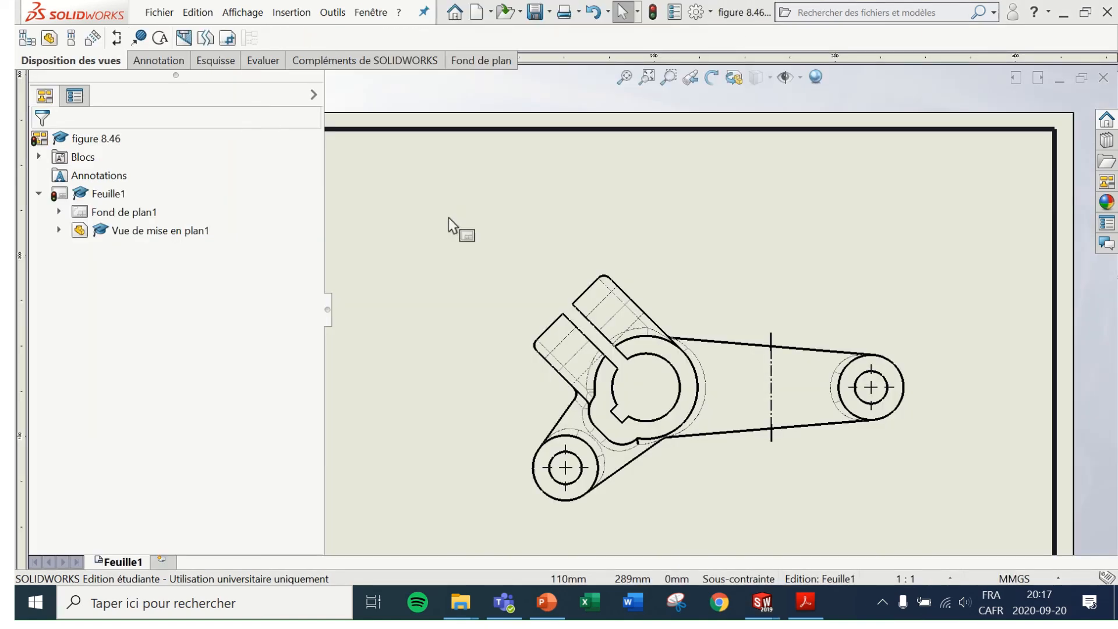
Step: Delete the existing vertical cutting line across the lever's long arm in the figure 8.46 view
{"action": "key", "text": "f"}
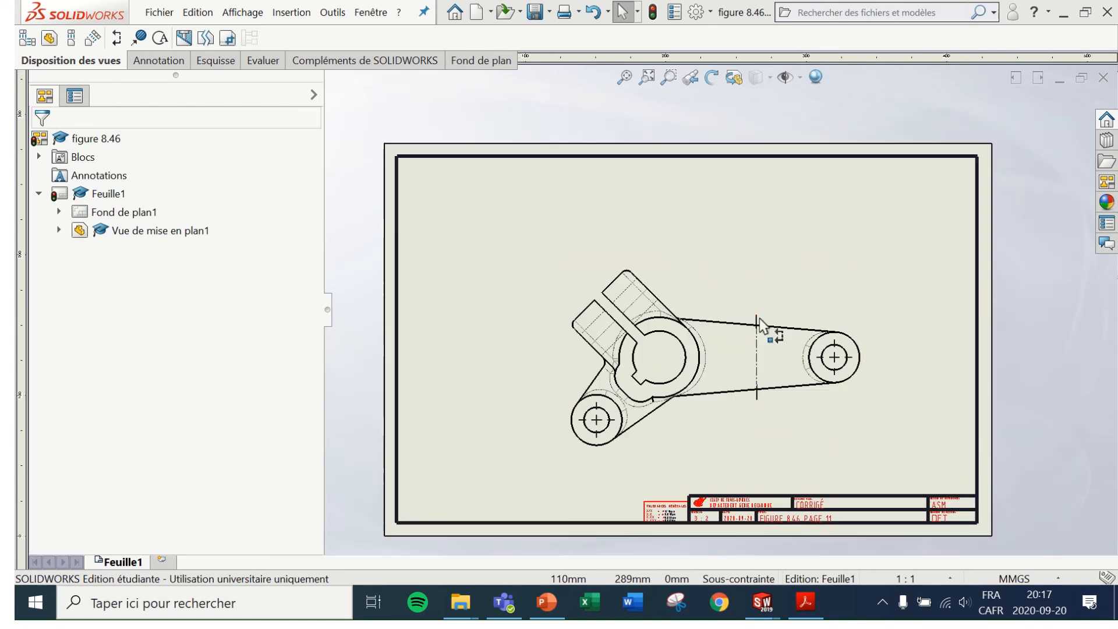
{"action": "scroll", "coordinate": [762, 320], "scroll_direction": "down", "scroll_amount": 2}
{"action": "left_click", "coordinate": [750, 378]}
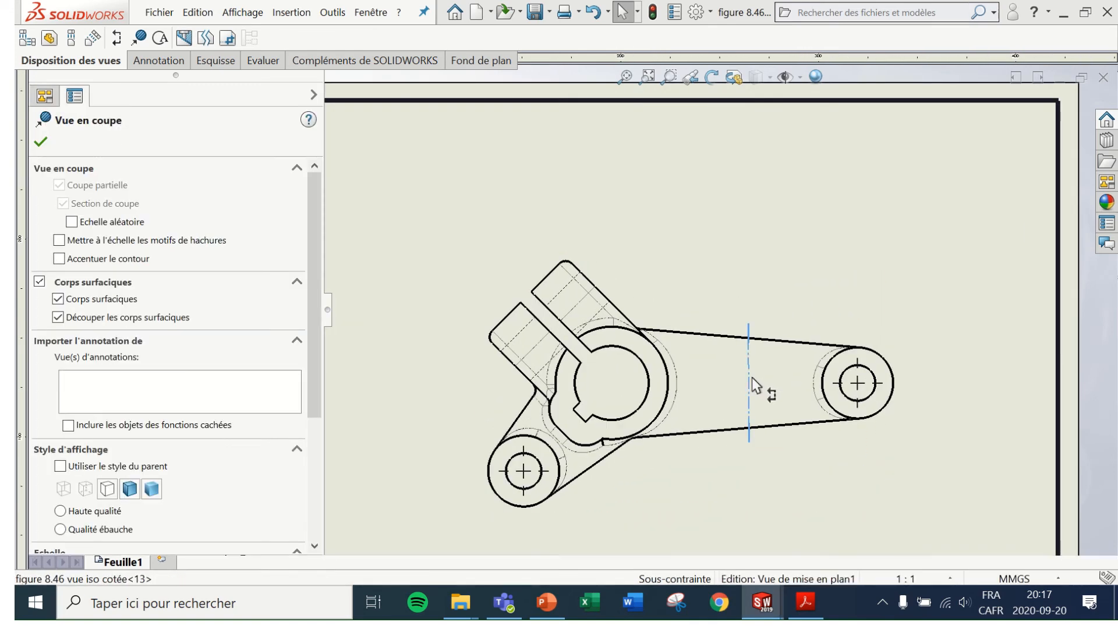
{"action": "key", "text": "Escape"}
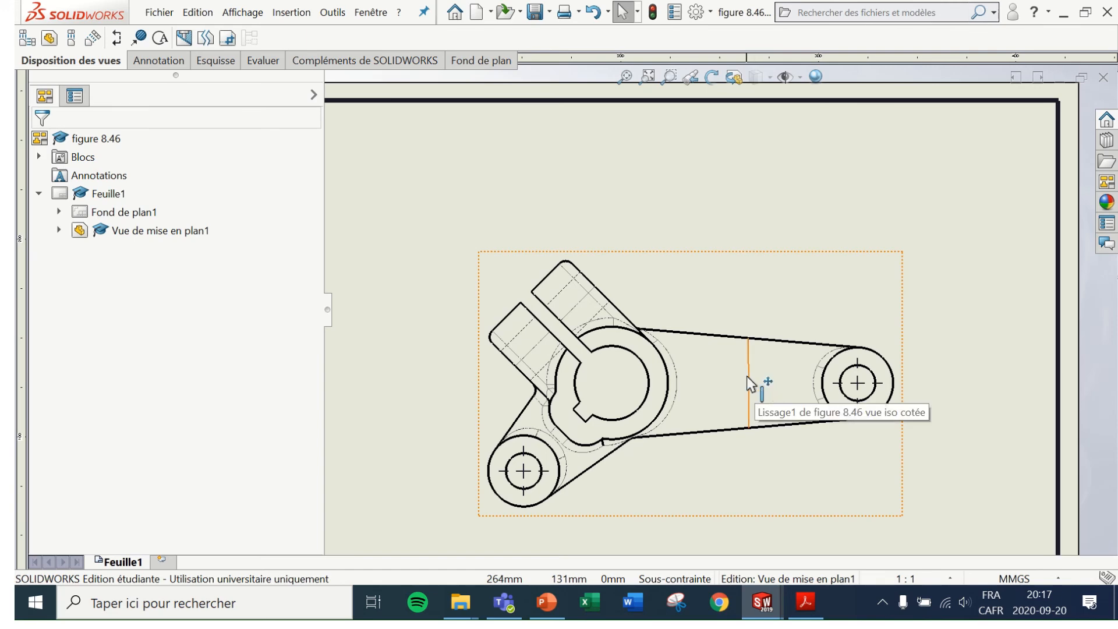
{"action": "left_click", "coordinate": [748, 383]}
{"action": "key", "text": "Delete"}
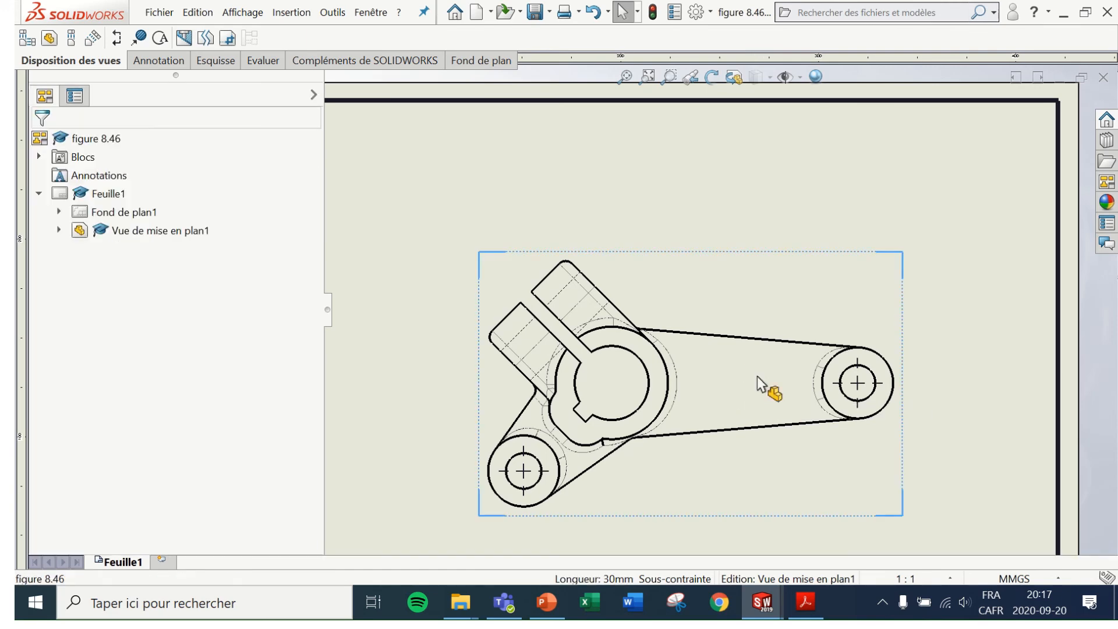
{"action": "left_click", "coordinate": [938, 296]}
Step: Start a removed section using the upper and lower silhouette edges of the lever's long arm as opposing geometry
{"action": "scroll", "coordinate": [935, 295], "scroll_direction": "down", "scroll_amount": 1}
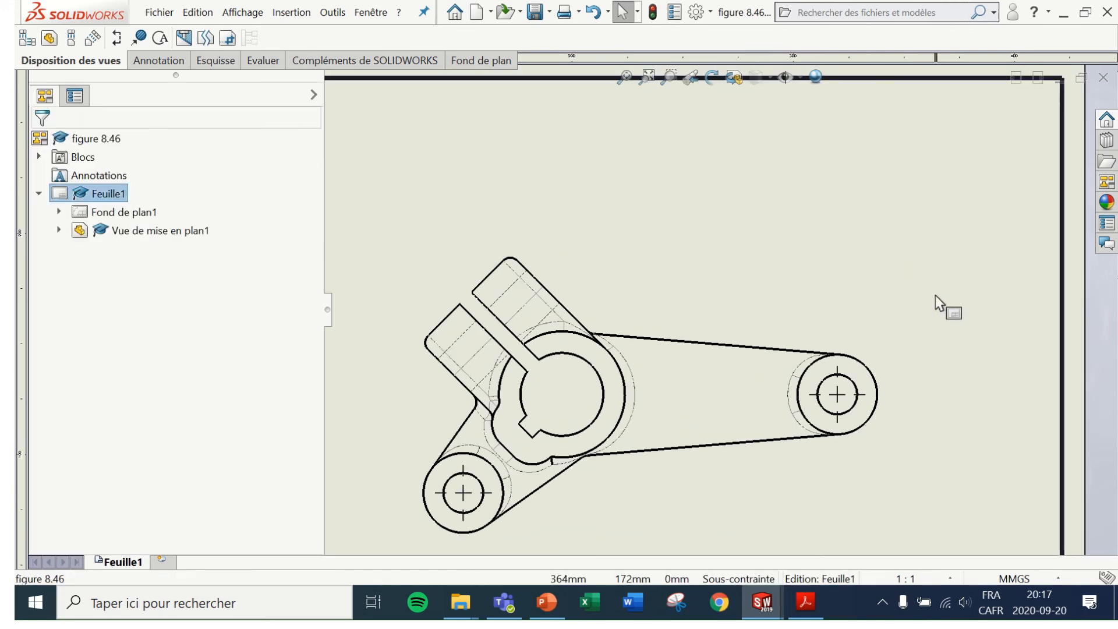
{"action": "scroll", "coordinate": [931, 294], "scroll_direction": "up", "scroll_amount": 1}
{"action": "scroll", "coordinate": [931, 295], "scroll_direction": "up", "scroll_amount": 1}
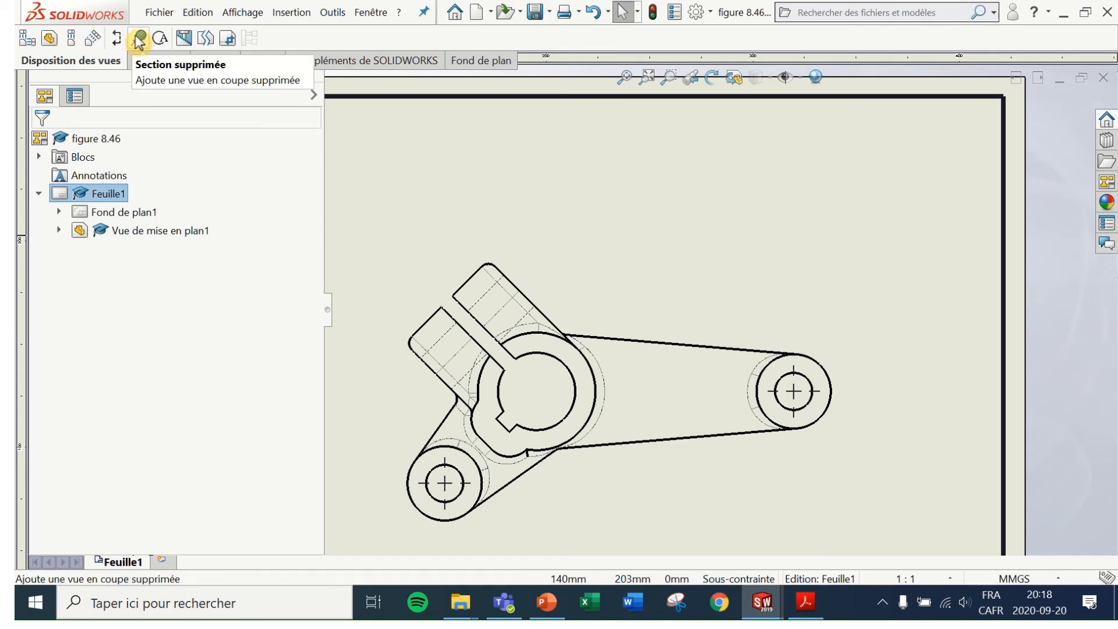
{"action": "left_click", "coordinate": [139, 41]}
{"action": "left_click", "coordinate": [143, 40]}
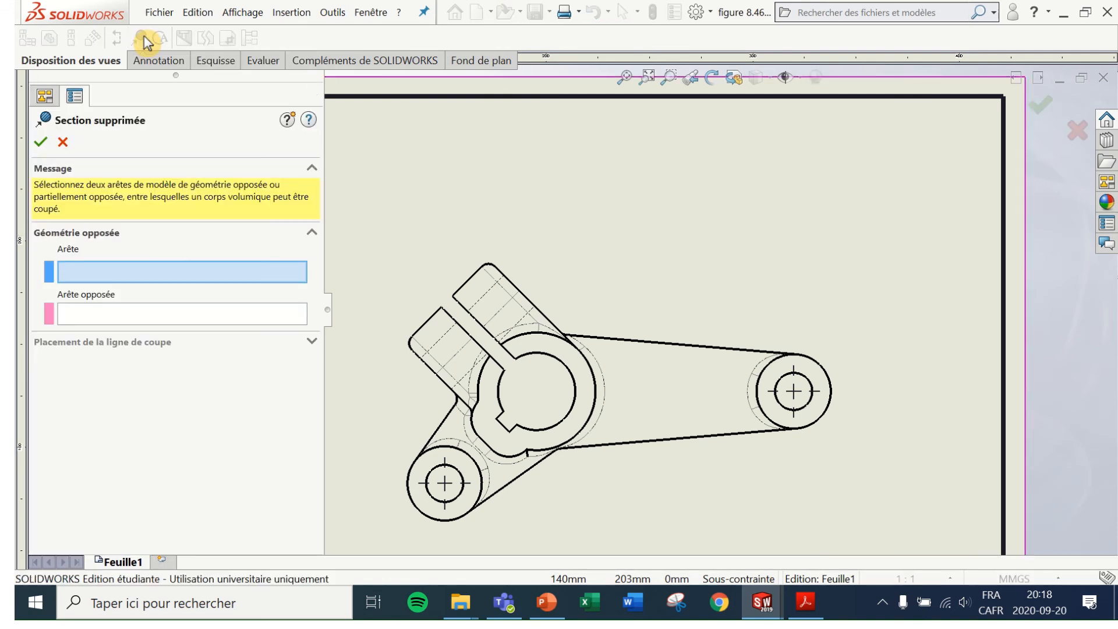
{"action": "left_click", "coordinate": [113, 281]}
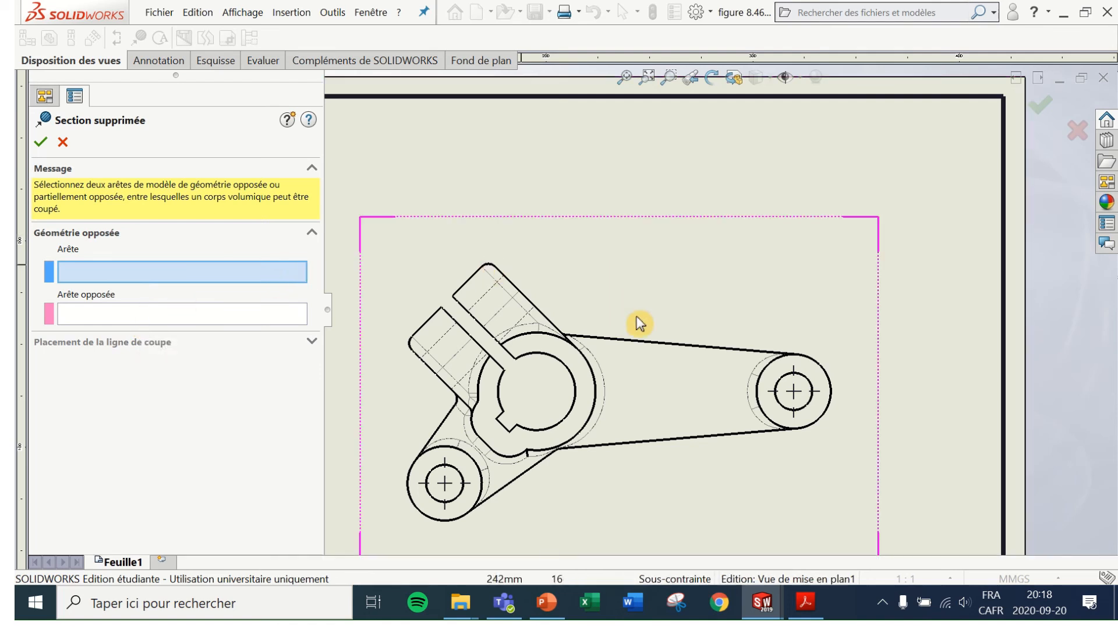
{"action": "left_click", "coordinate": [667, 349]}
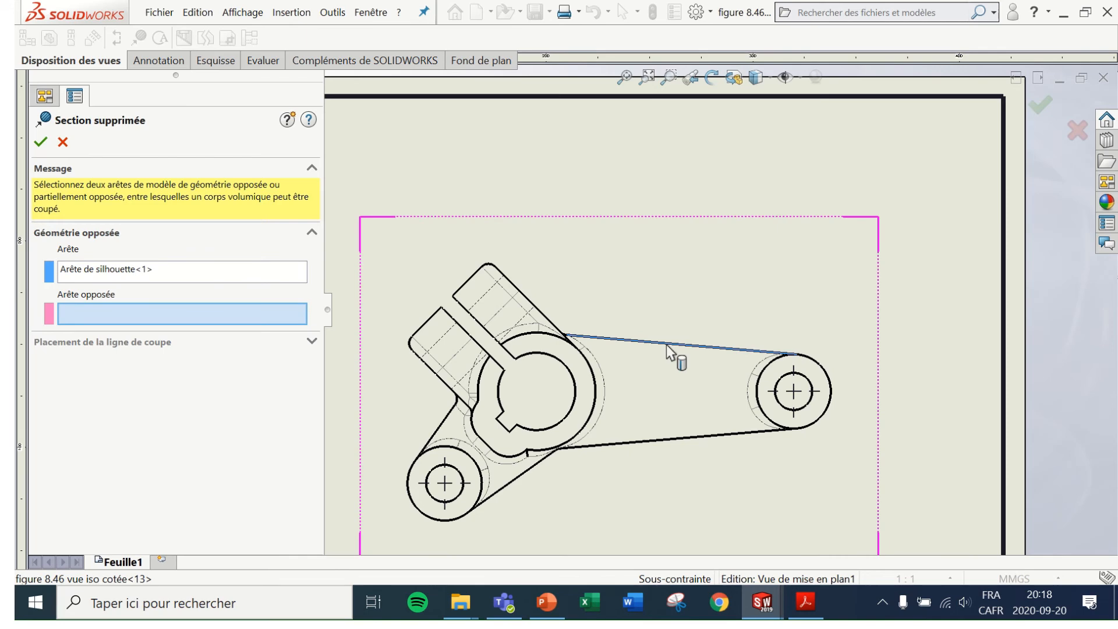
{"action": "left_click", "coordinate": [674, 448]}
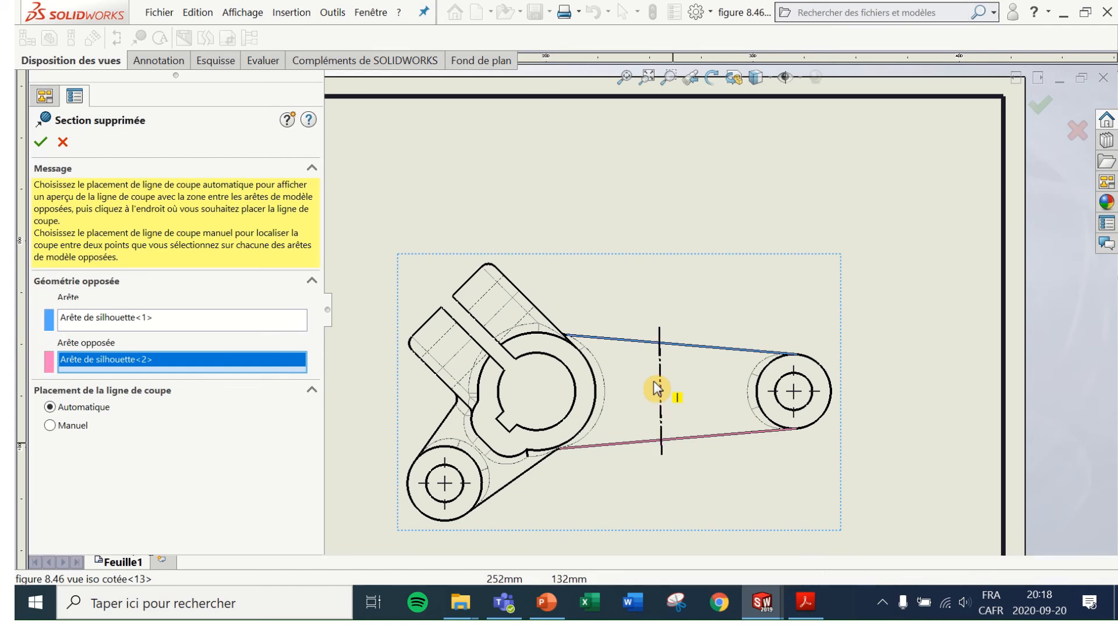
Step: Position the automatic cutting line near the middle of the long arm and place the removed section directly above it
{"action": "left_click", "coordinate": [657, 389]}
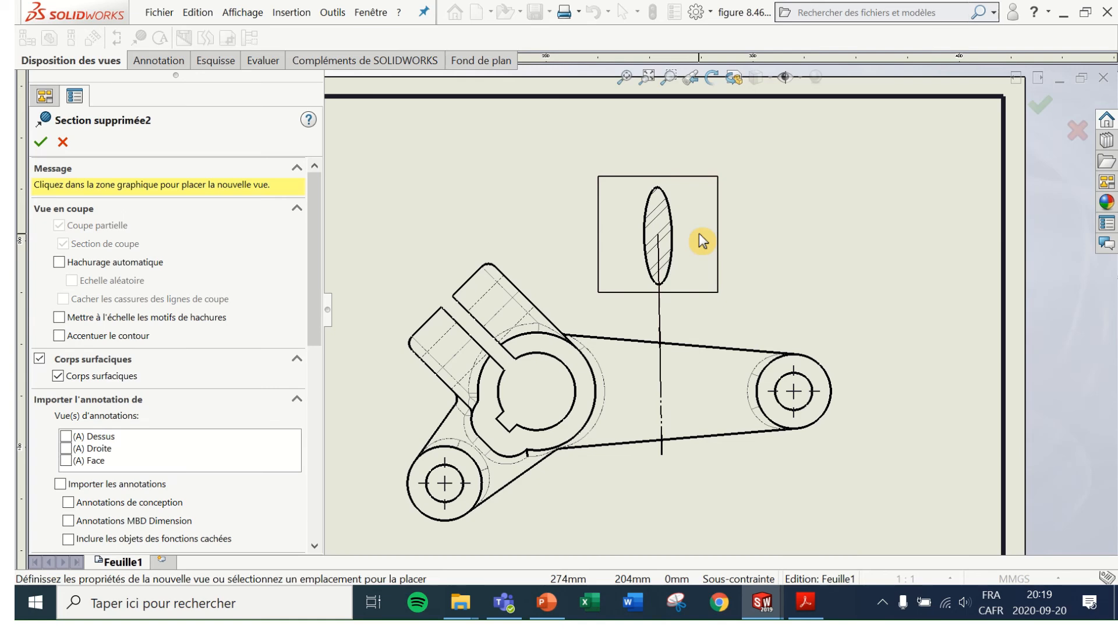
{"action": "left_click", "coordinate": [702, 240]}
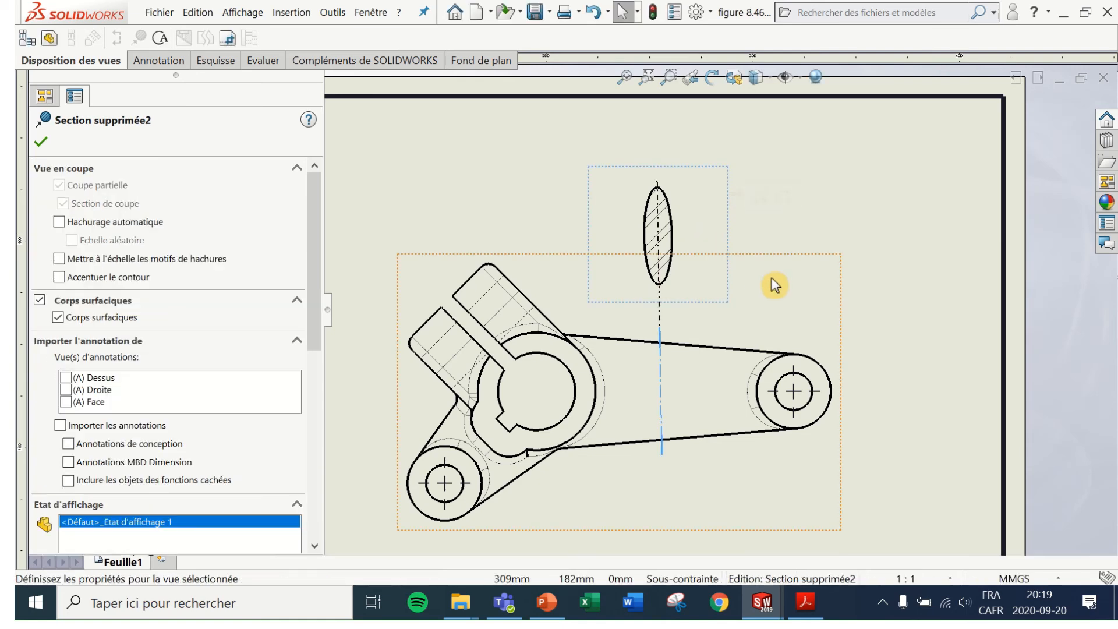
{"action": "left_click", "coordinate": [896, 274]}
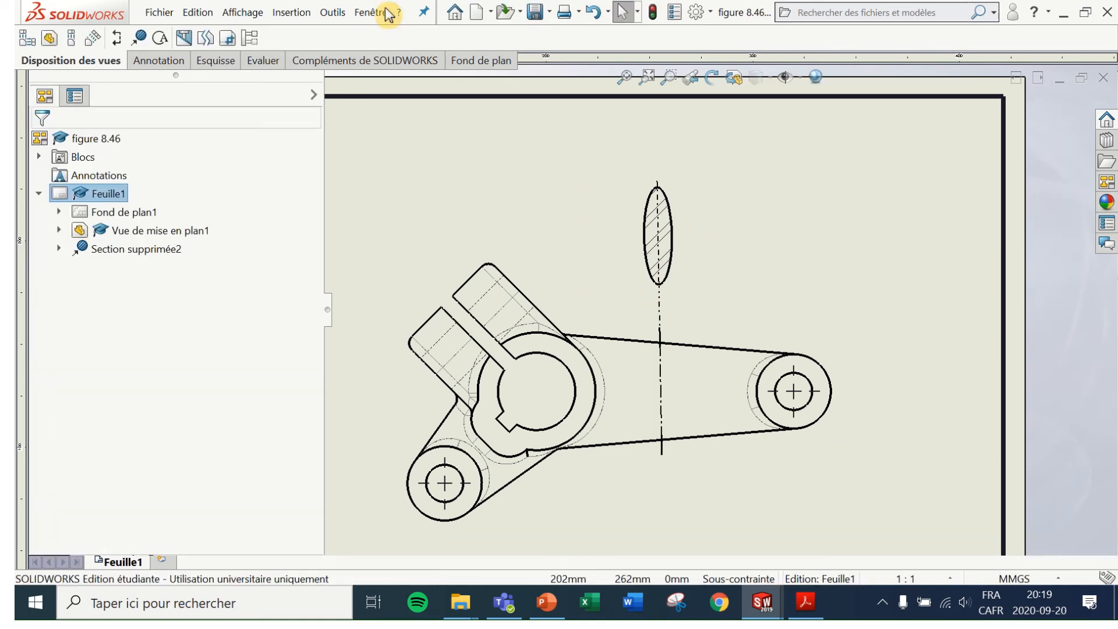
Step: Dimension the overall height of the elliptical removed section between its end vertices, placing the dimension beside the ellipse
{"action": "left_click", "coordinate": [154, 59]}
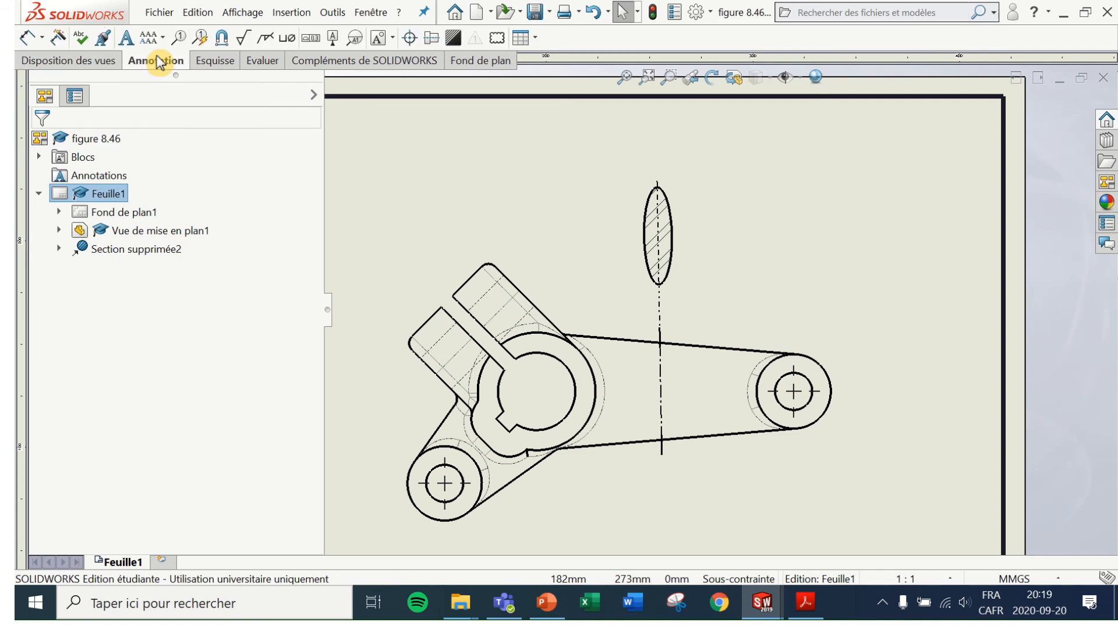
{"action": "left_click", "coordinate": [27, 39]}
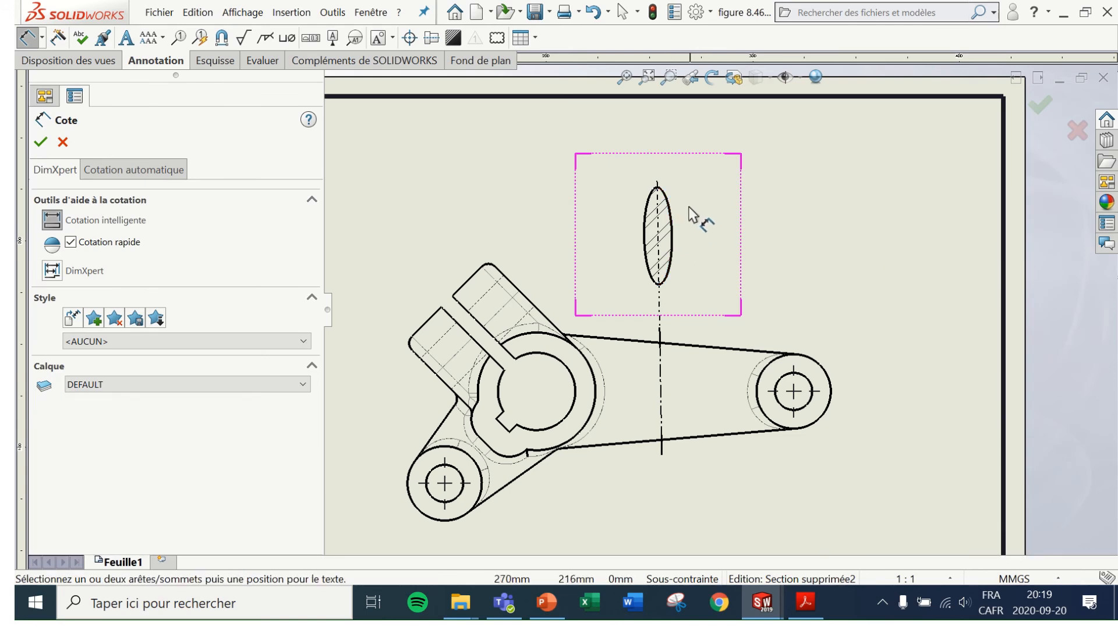
{"action": "scroll", "coordinate": [670, 215], "scroll_direction": "down", "scroll_amount": 3}
{"action": "left_click", "coordinate": [647, 215]}
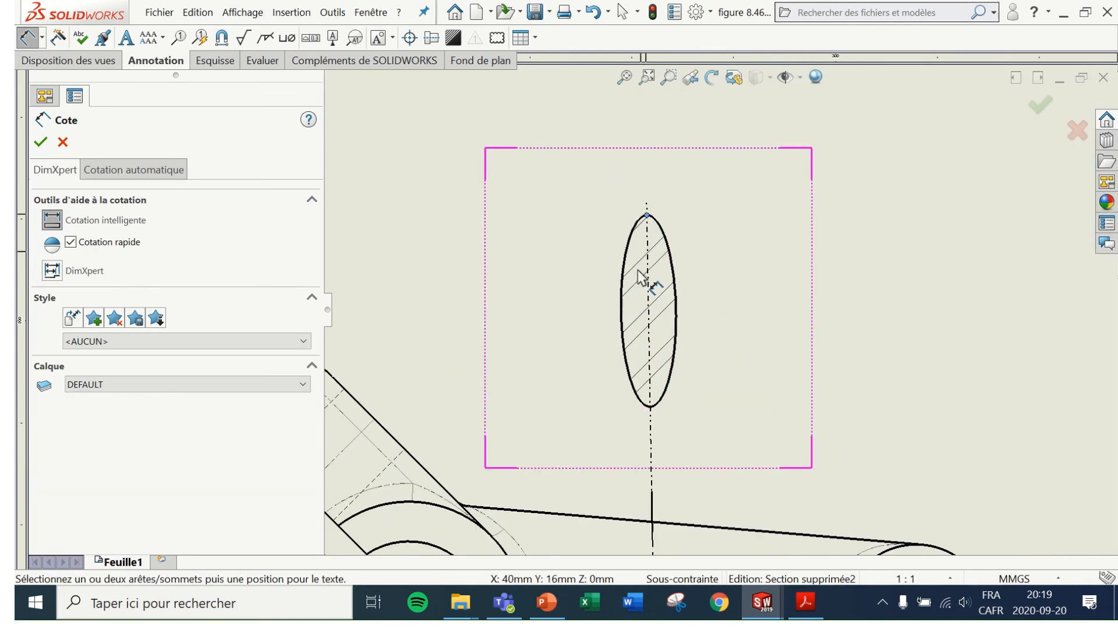
{"action": "left_click", "coordinate": [650, 407]}
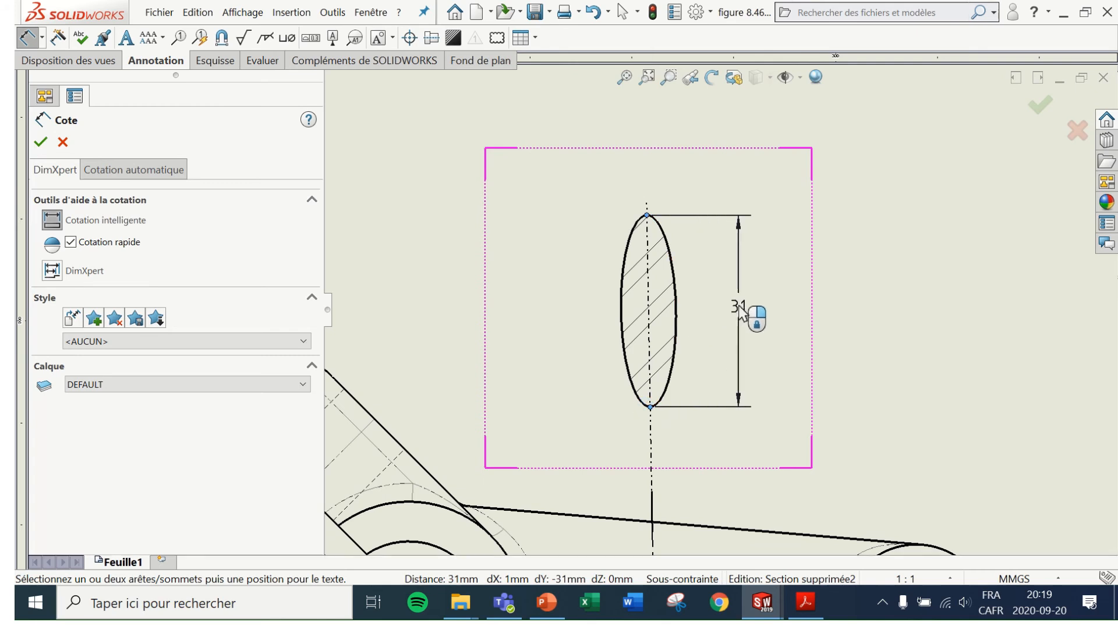
{"action": "left_click", "coordinate": [737, 309]}
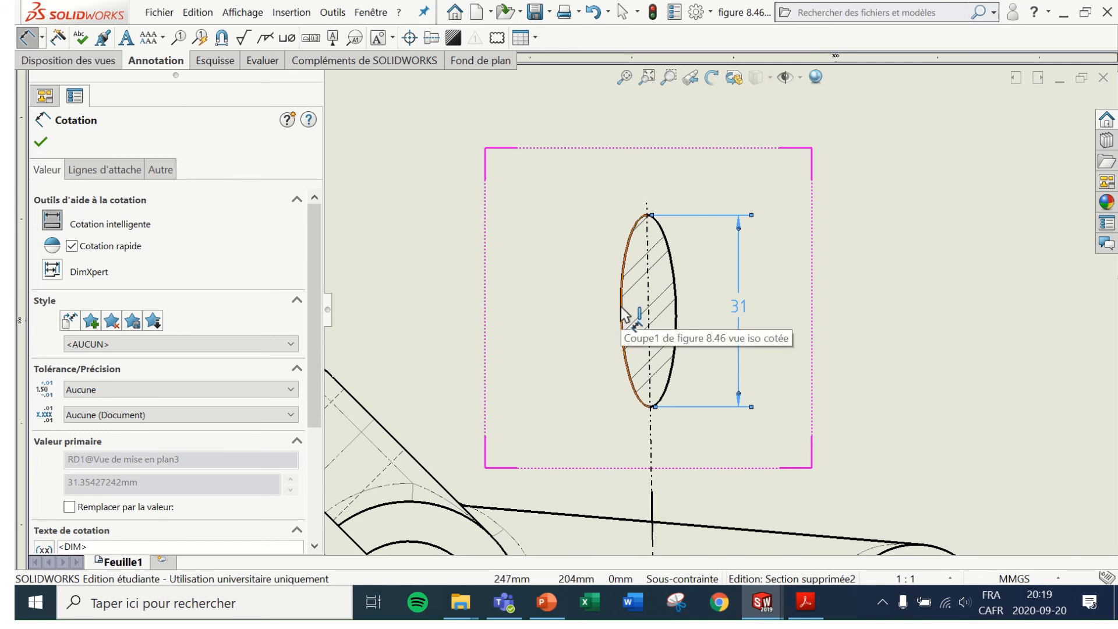
{"action": "key", "text": "Escape"}
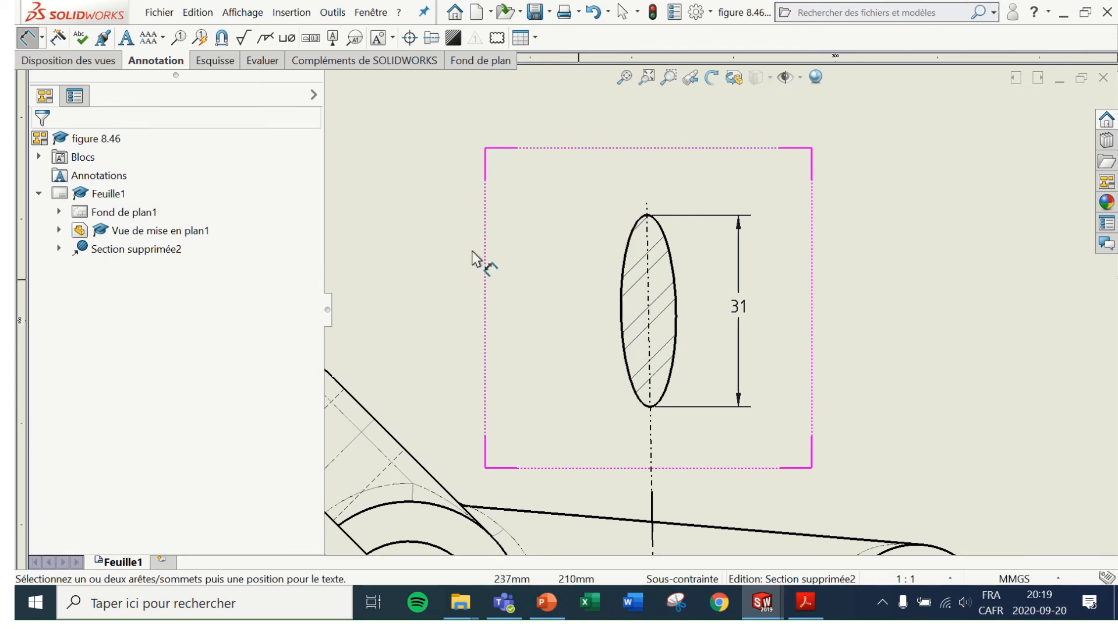
{"action": "key", "text": "Escape"}
Step: Draw a horizontal construction line about 9 mm long across the widest part of the removed section
{"action": "left_click", "coordinate": [209, 63]}
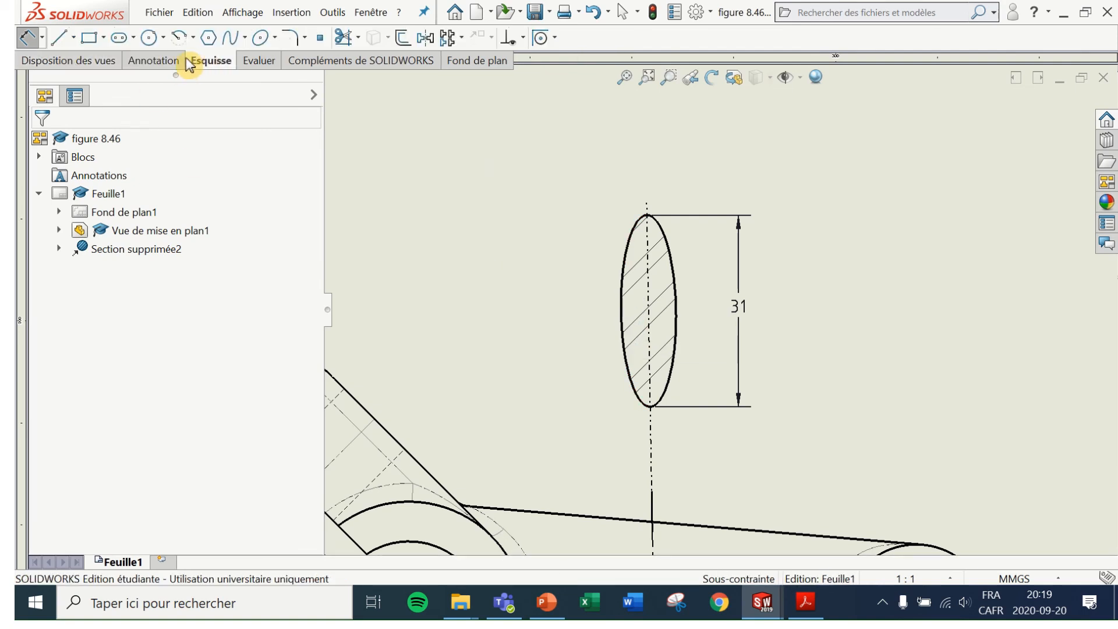
{"action": "left_click", "coordinate": [83, 78]}
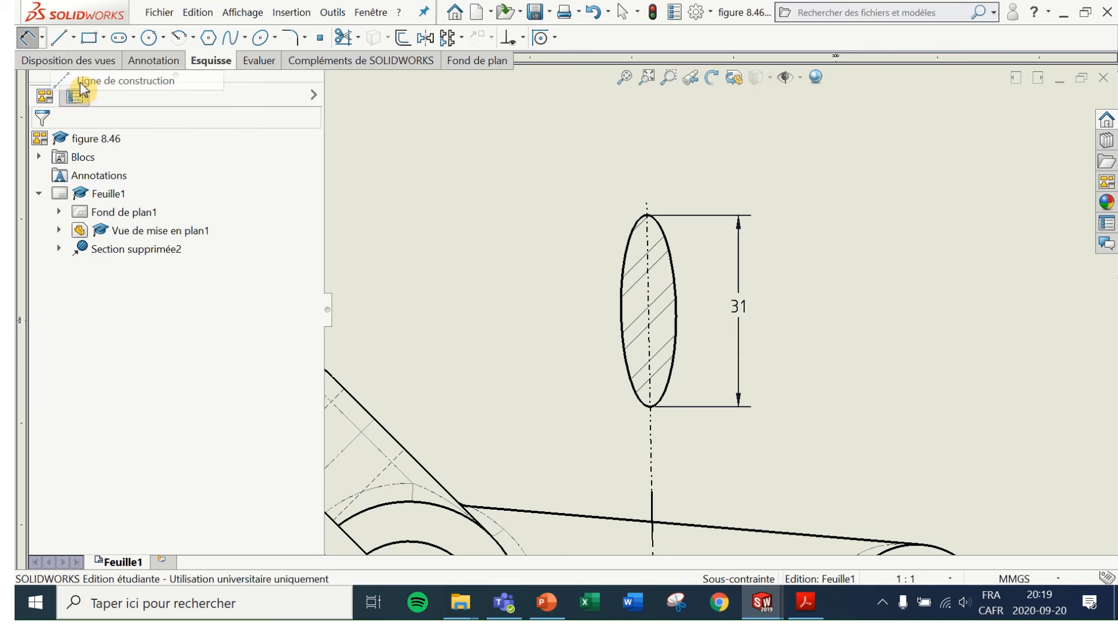
{"action": "left_click", "coordinate": [675, 313]}
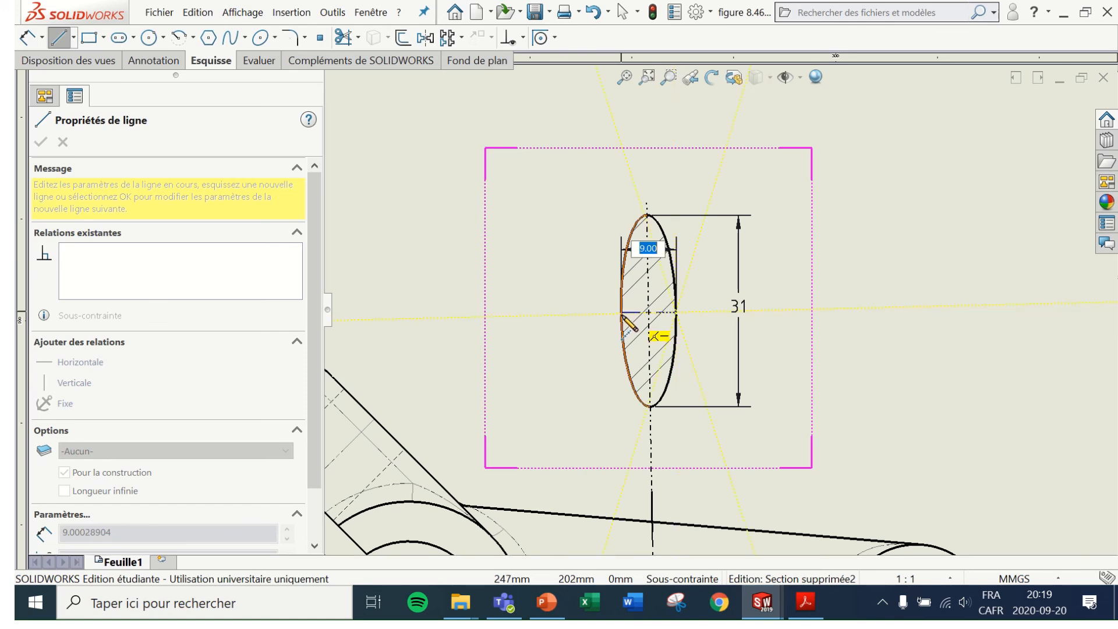
{"action": "left_click", "coordinate": [621, 314]}
{"action": "key", "text": "Escape"}
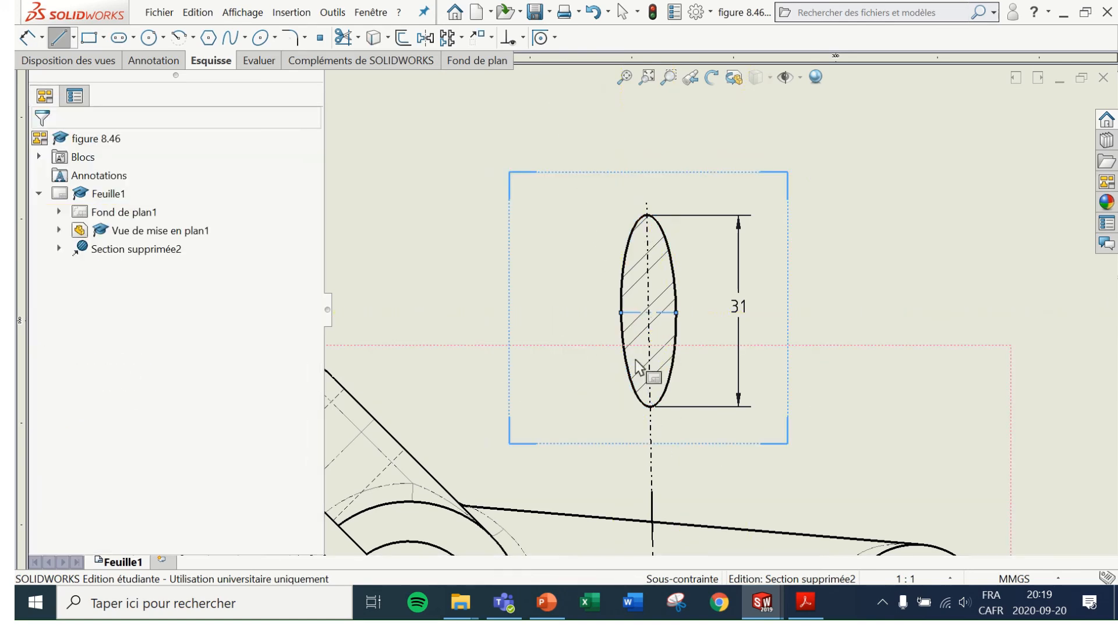
Step: Dimension the length of the construction line, placing the dimension above the ellipse and accepting the proposed value
{"action": "right_click_drag", "start_coordinate": [656, 323], "coordinate": [661, 312]}
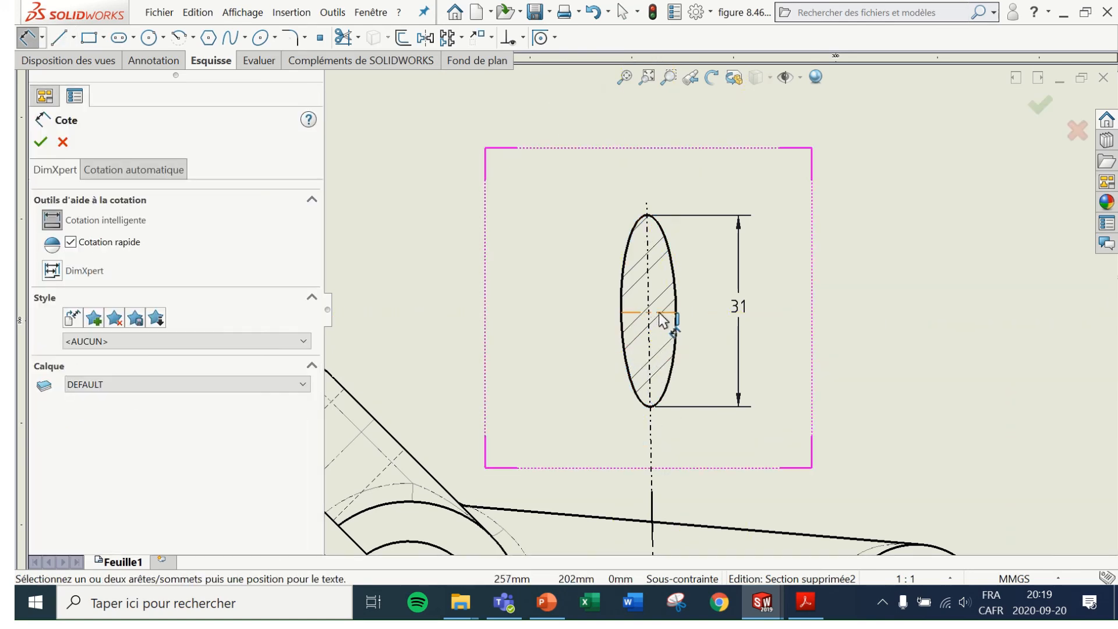
{"action": "left_click", "coordinate": [661, 313]}
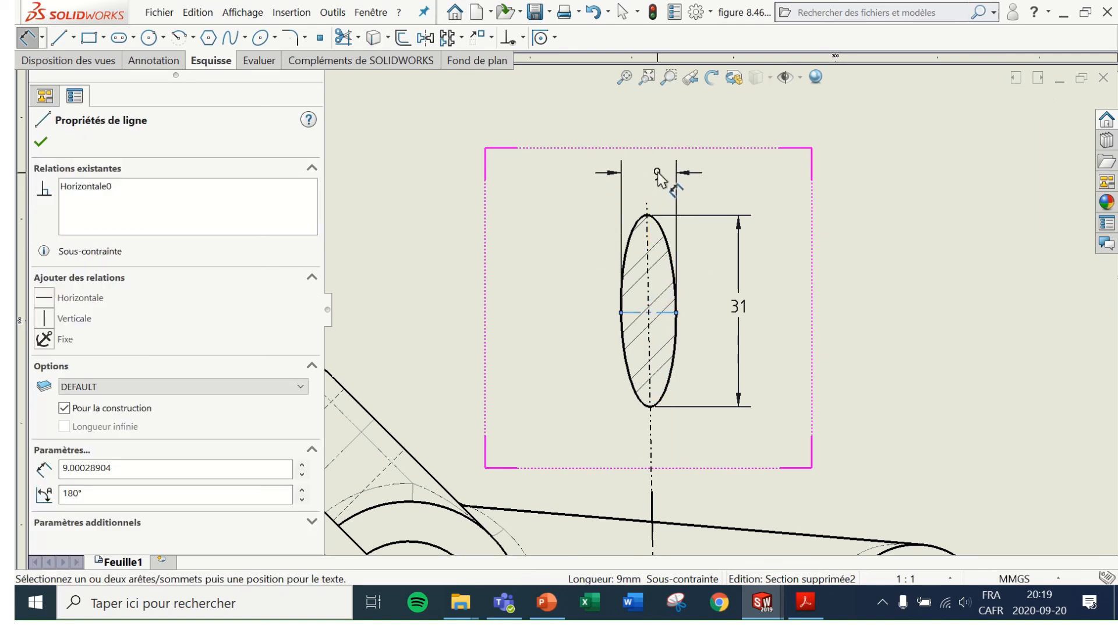
{"action": "left_click", "coordinate": [648, 165]}
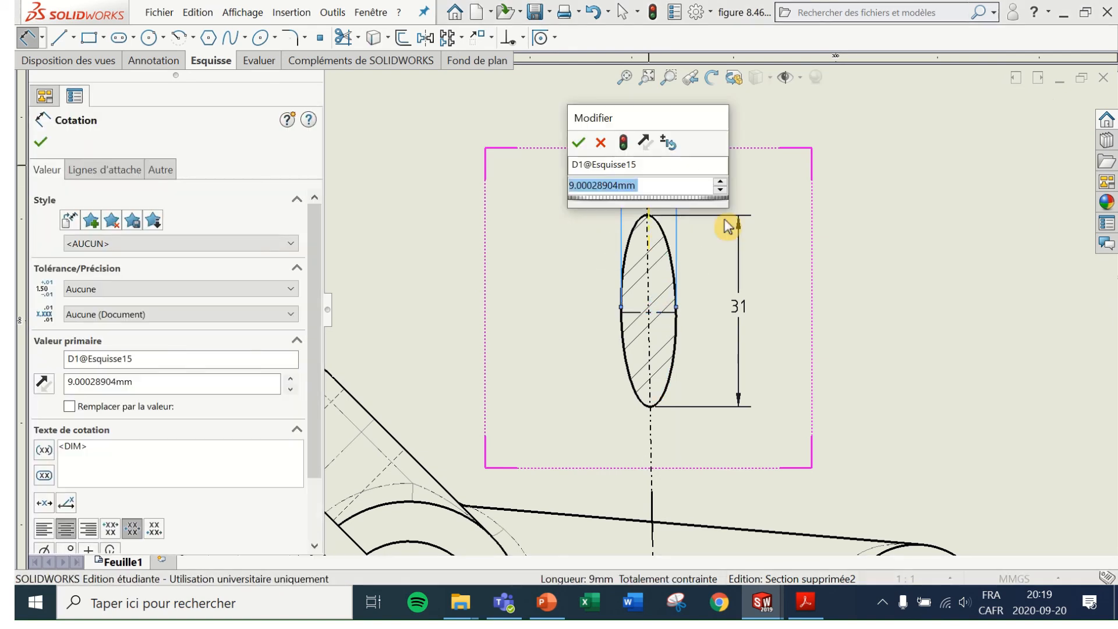
{"action": "key", "text": "Return"}
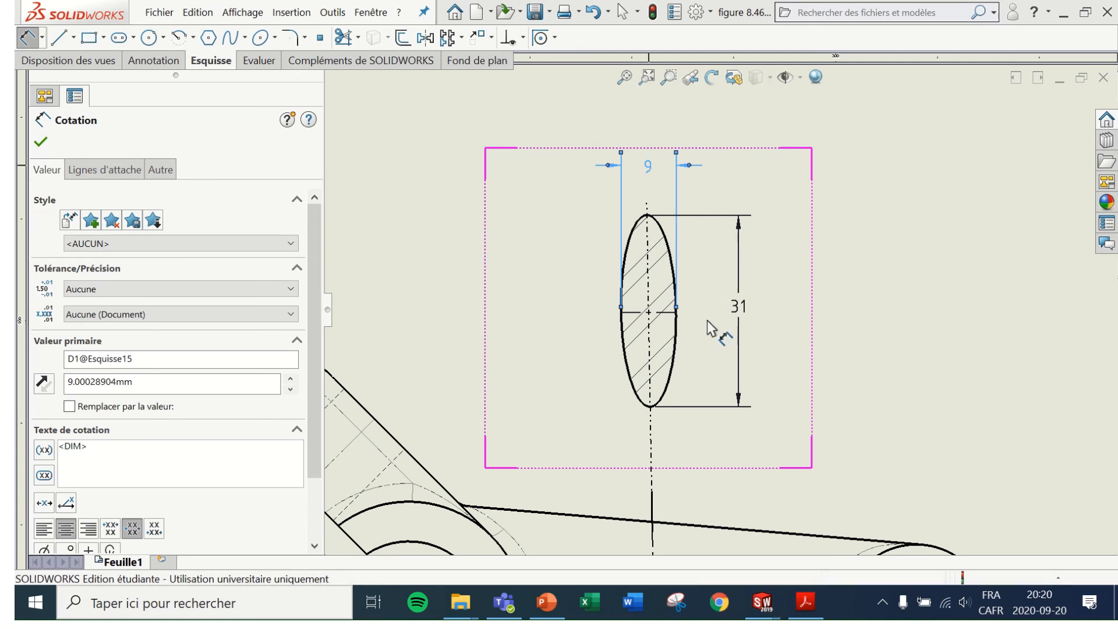
Step: Set the removed section's width dimension to exactly 9 mm
{"action": "scroll", "coordinate": [751, 303], "scroll_direction": "up", "scroll_amount": 3}
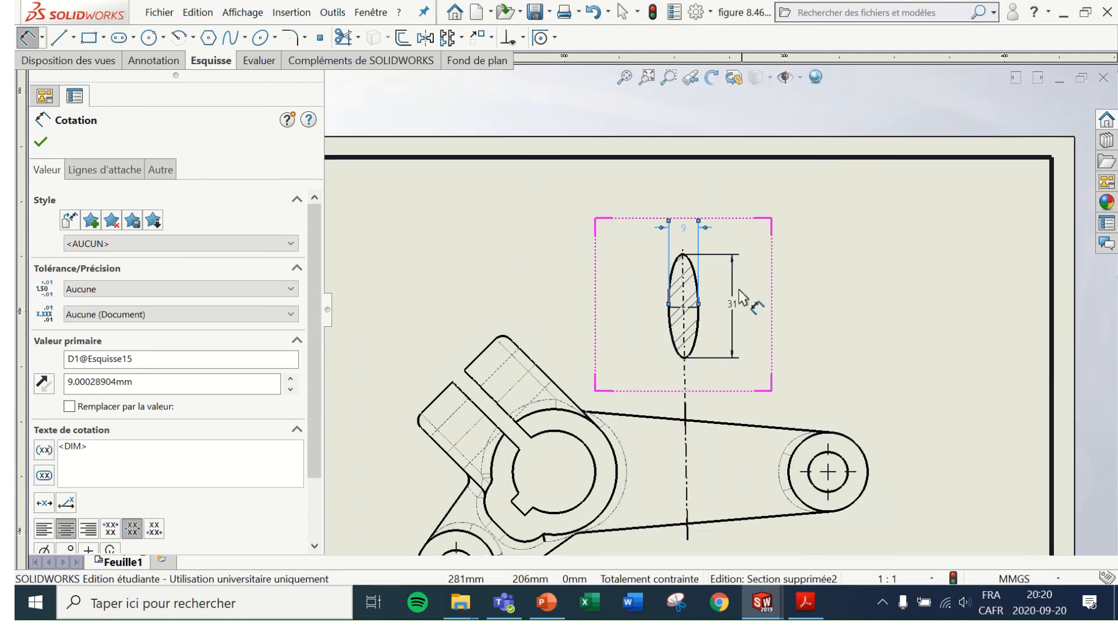
{"action": "scroll", "coordinate": [681, 300], "scroll_direction": "down", "scroll_amount": 2}
{"action": "scroll", "coordinate": [682, 301], "scroll_direction": "down", "scroll_amount": 1}
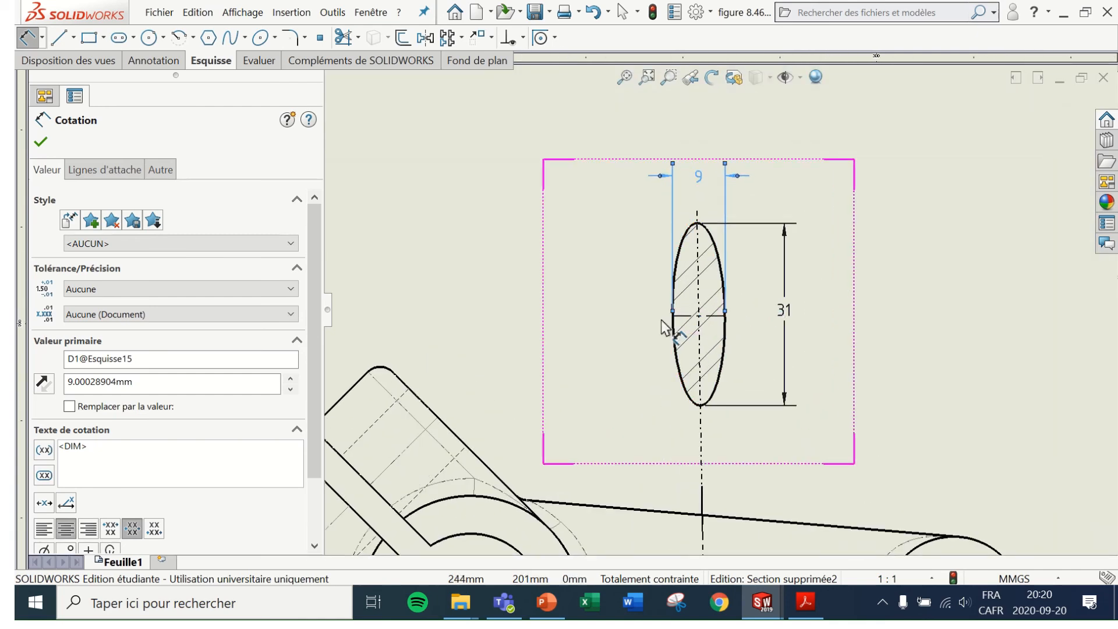
{"action": "double_click", "coordinate": [701, 182]}
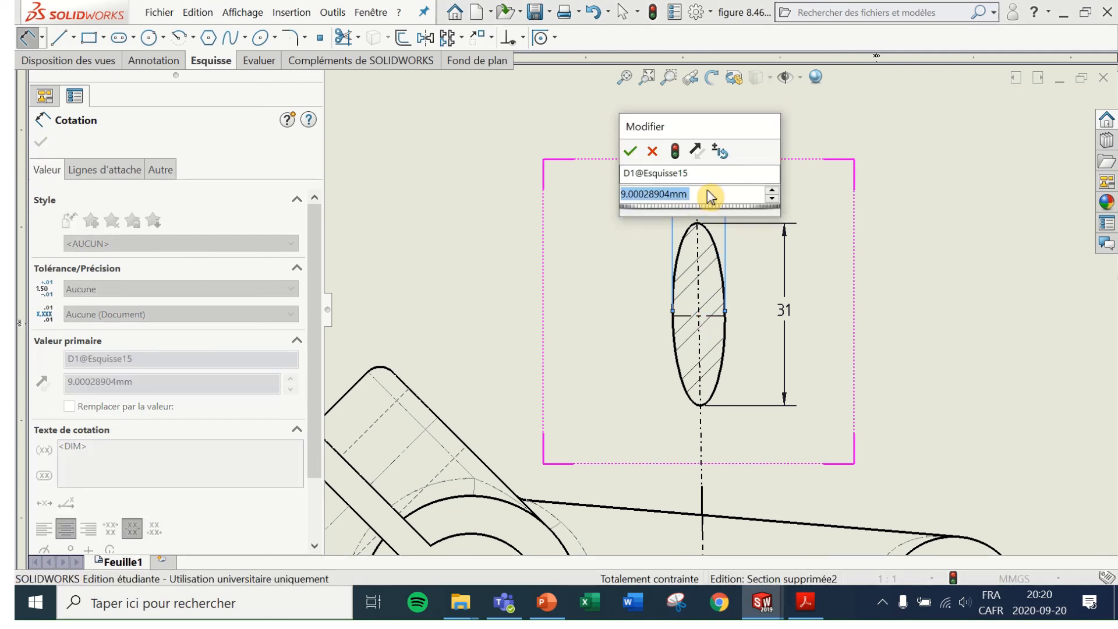
{"action": "type", "text": "9"}
{"action": "key", "text": "Return"}
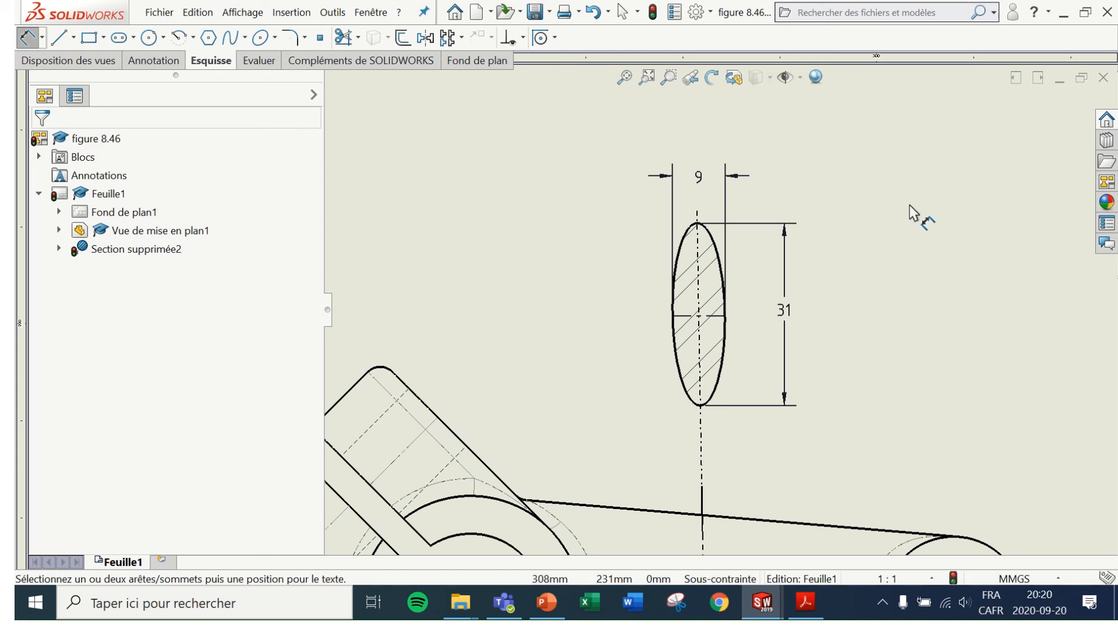
Step: Show the whole dimensioned lever view and switch to Document Exercices 2019.pdf in Adobe Acrobat Reader
{"action": "scroll", "coordinate": [762, 496], "scroll_direction": "up", "scroll_amount": 2}
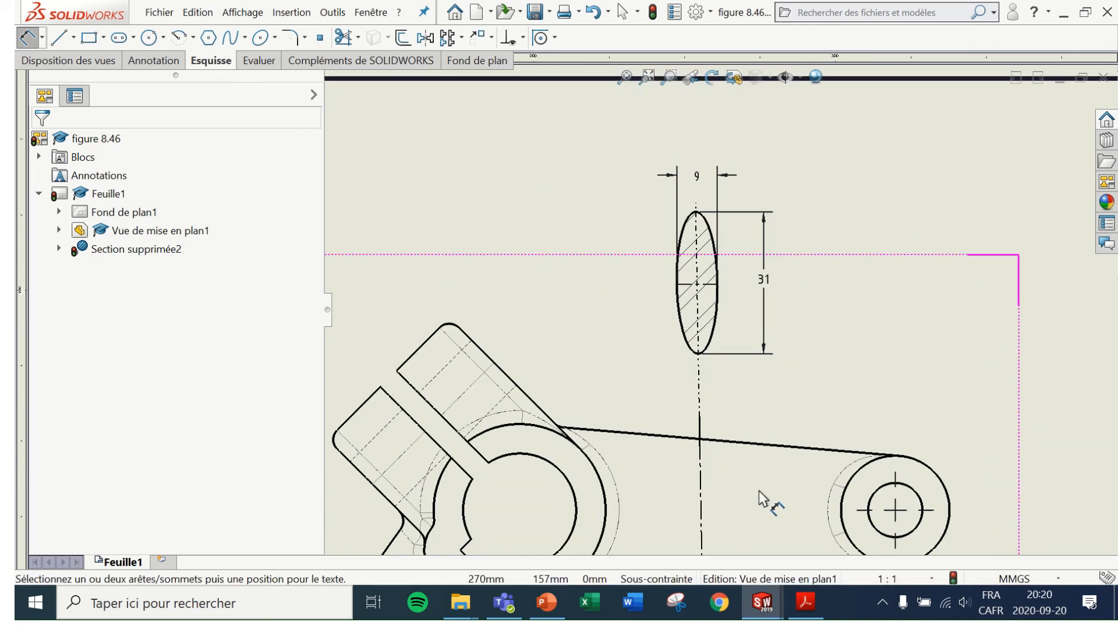
{"action": "scroll", "coordinate": [759, 498], "scroll_direction": "up", "scroll_amount": 2}
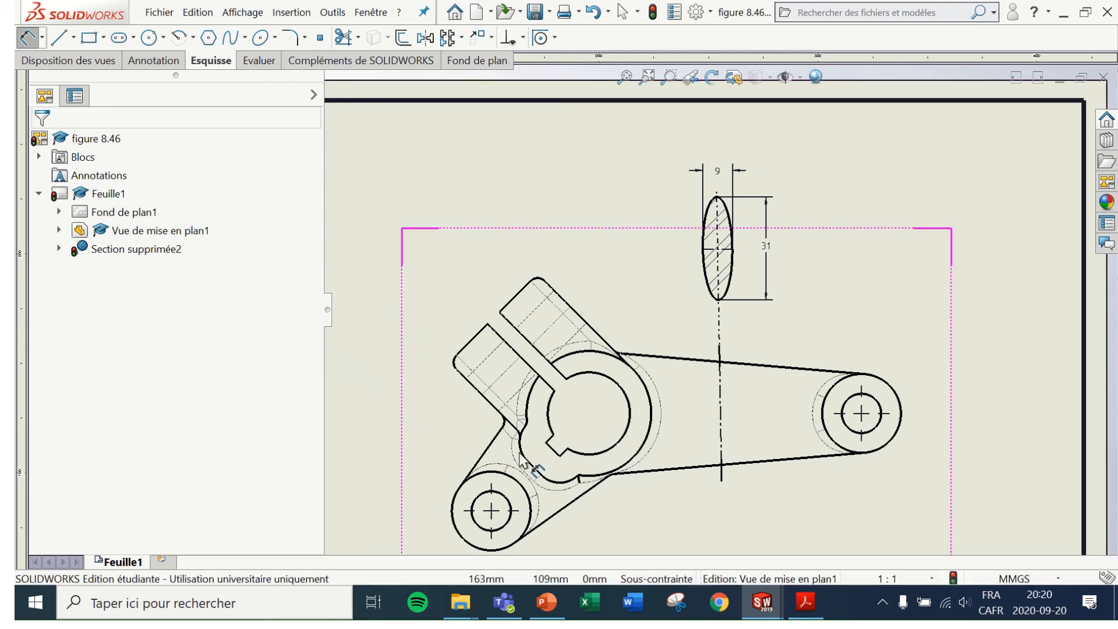
{"action": "mouse_move", "coordinate": [816, 616]}
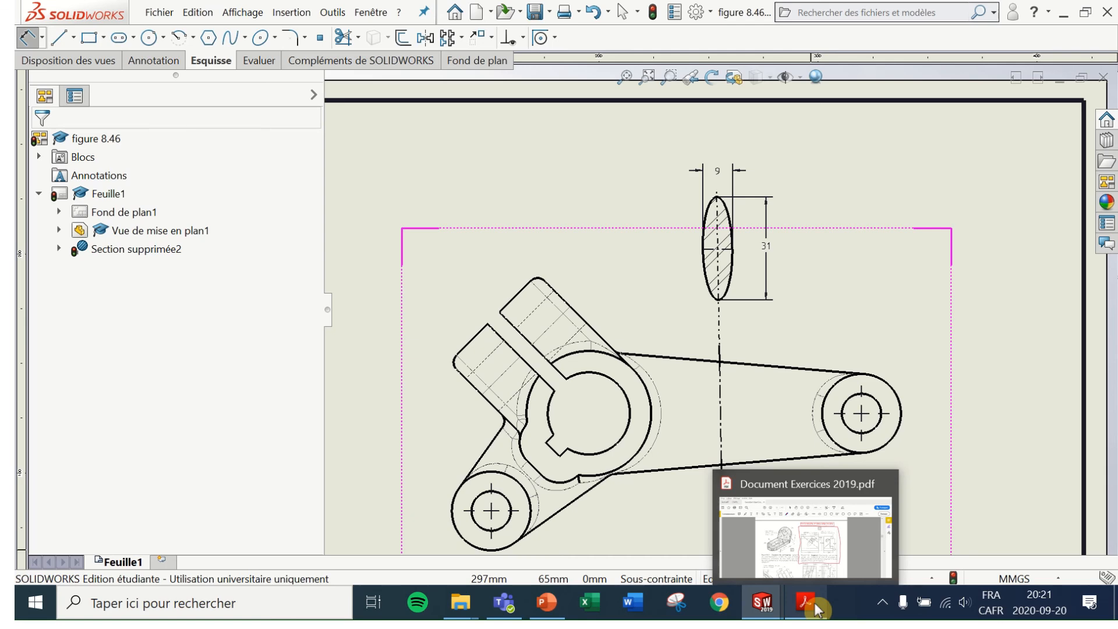
{"action": "left_click", "coordinate": [817, 608]}
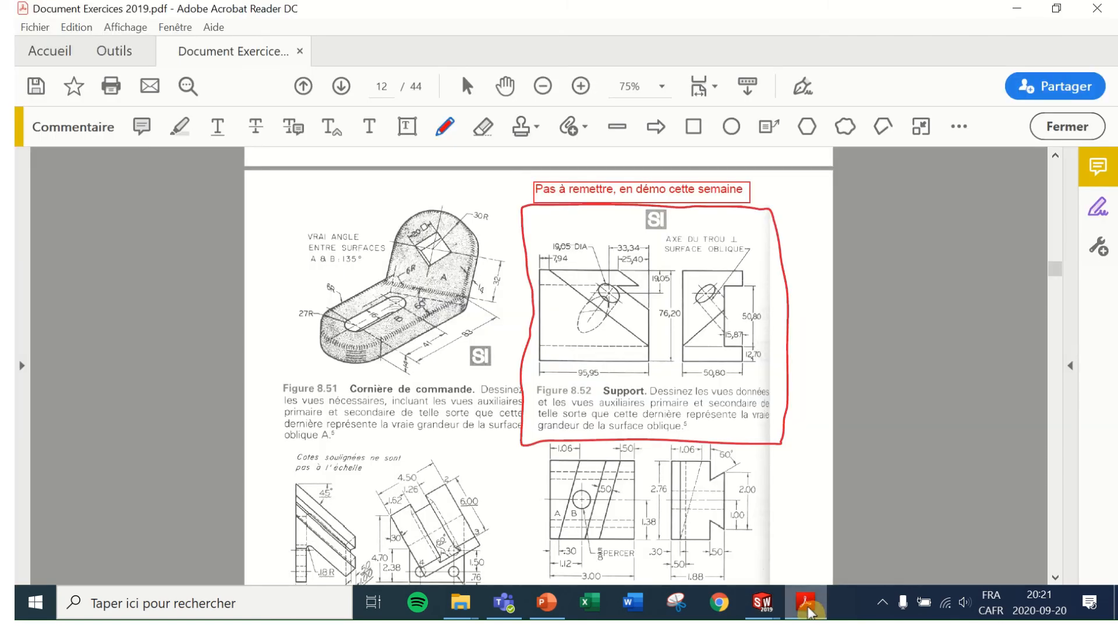